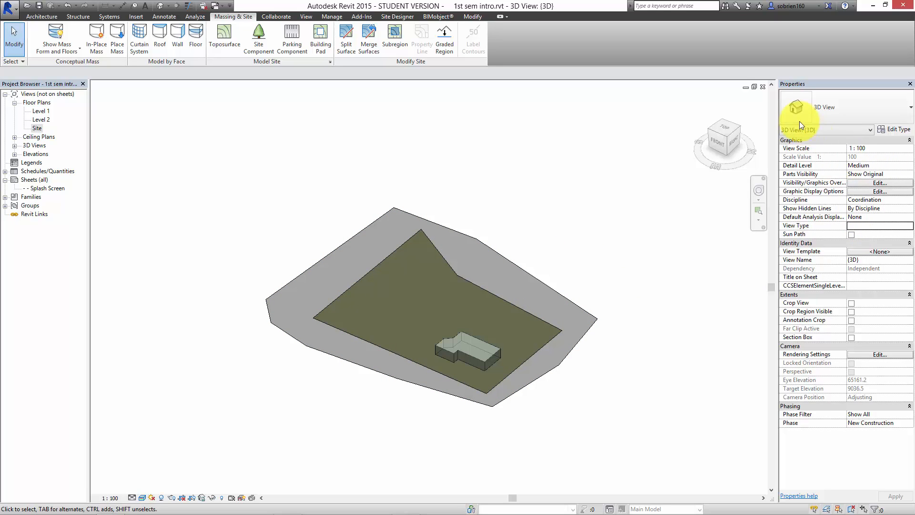
# Clear the workspace by minimizing the 3D and Site plan views and closing the Splash Screen sheet.
pyautogui.click(747, 87)
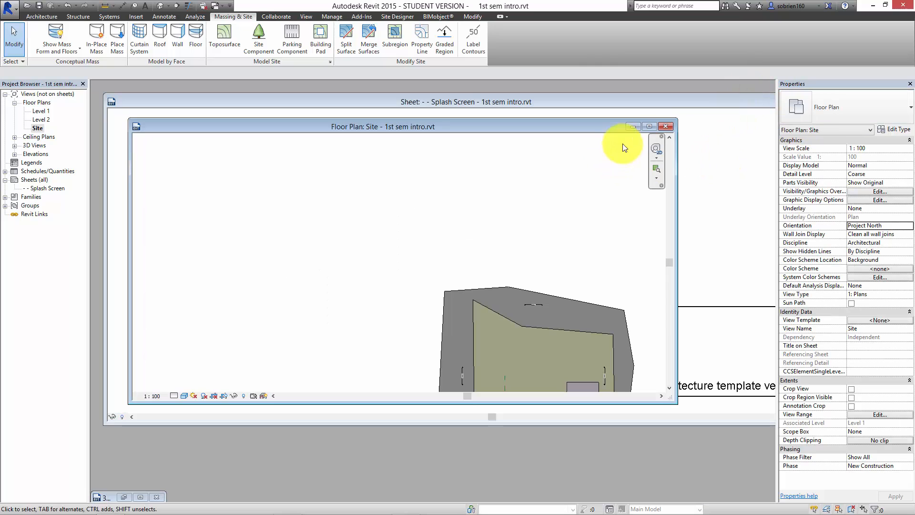
pyautogui.click(634, 126)
pyautogui.moveTo(682, 104); pyautogui.dragTo(556, 130)
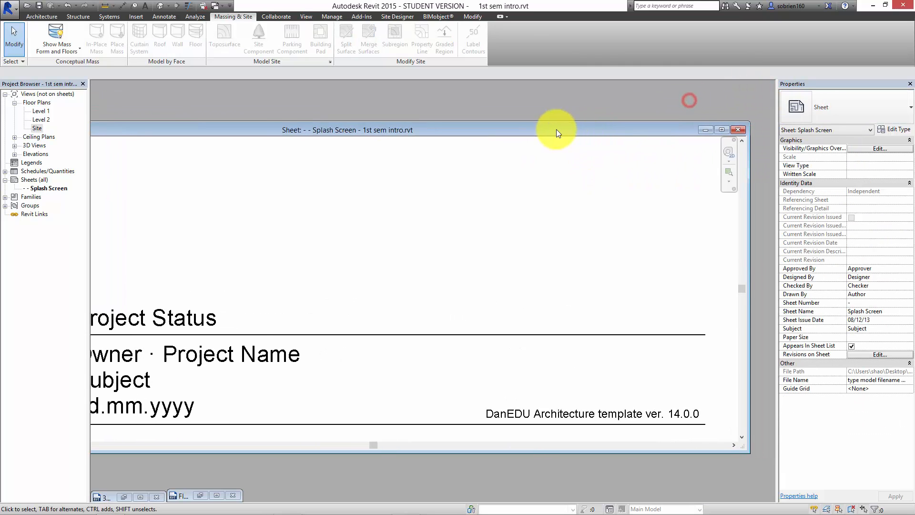
pyautogui.click(722, 133)
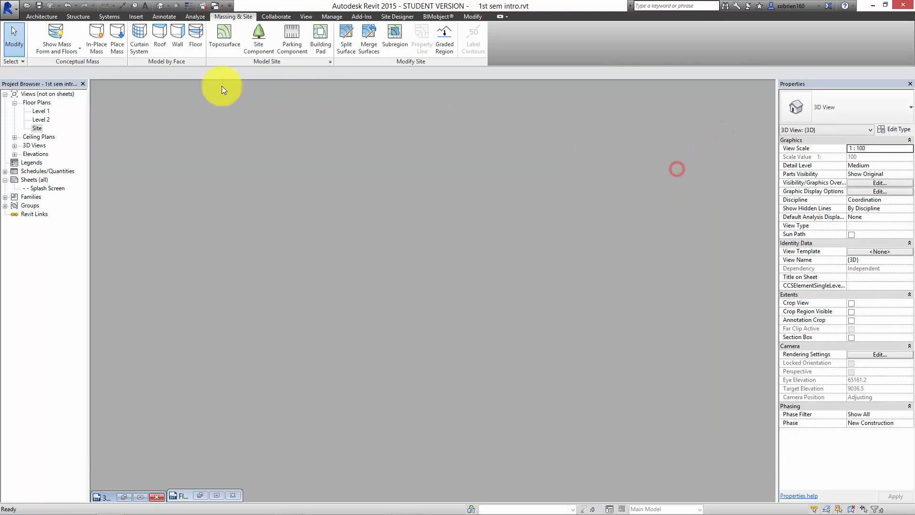
# Create a new project from the Architectural Template.
pyautogui.click(11, 16)
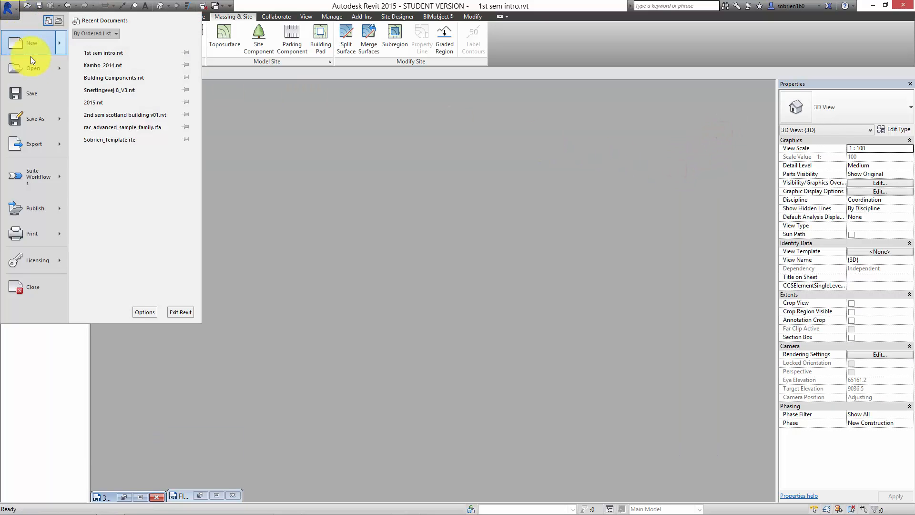
pyautogui.moveTo(44, 45)
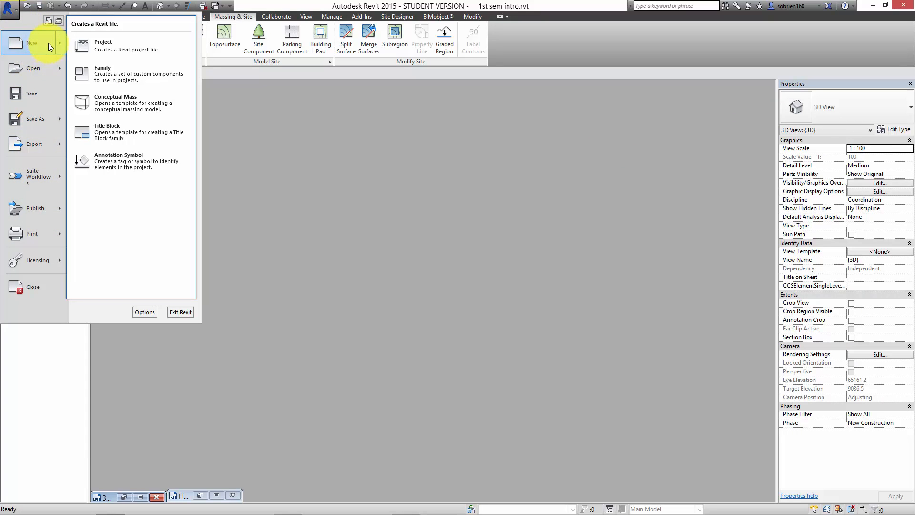
pyautogui.click(100, 46)
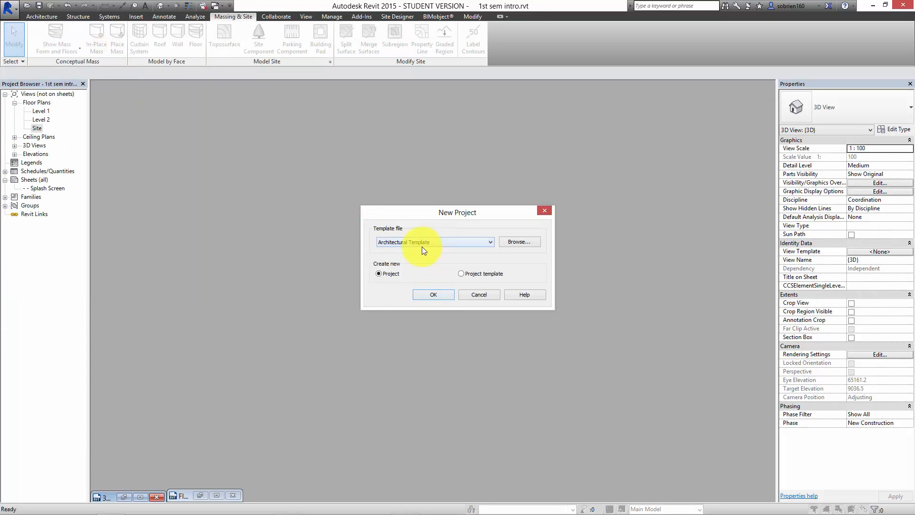
pyautogui.click(434, 295)
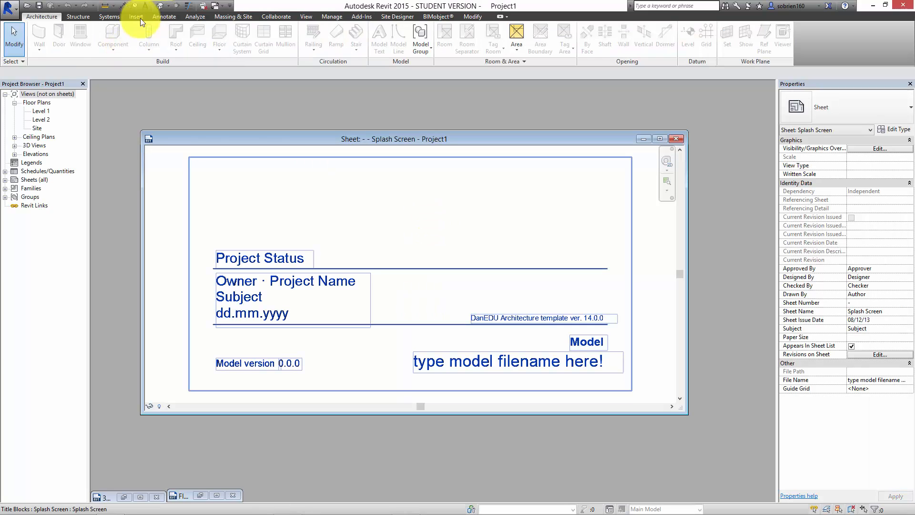
# Open the Level 1 floor plan, close the Splash Screen sheet, and maximize the plan view.
pyautogui.doubleClick(42, 111)
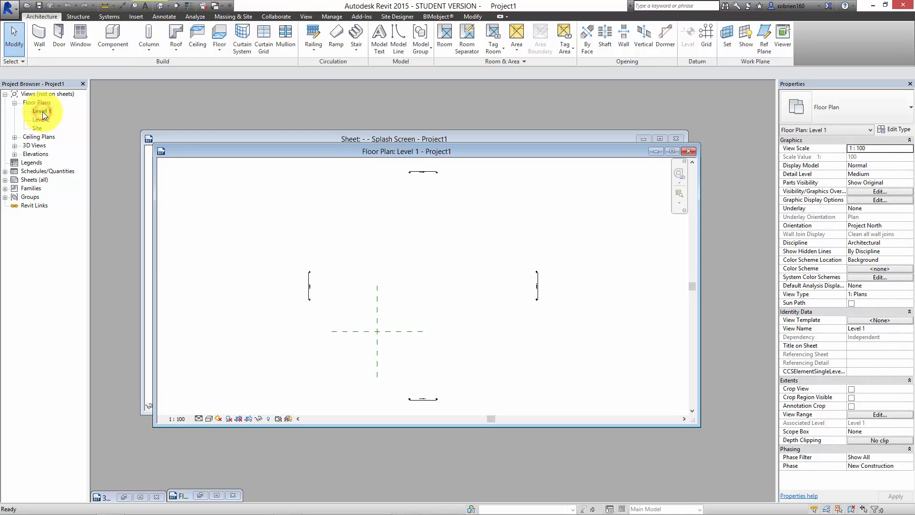
pyautogui.moveTo(599, 148); pyautogui.dragTo(600, 171)
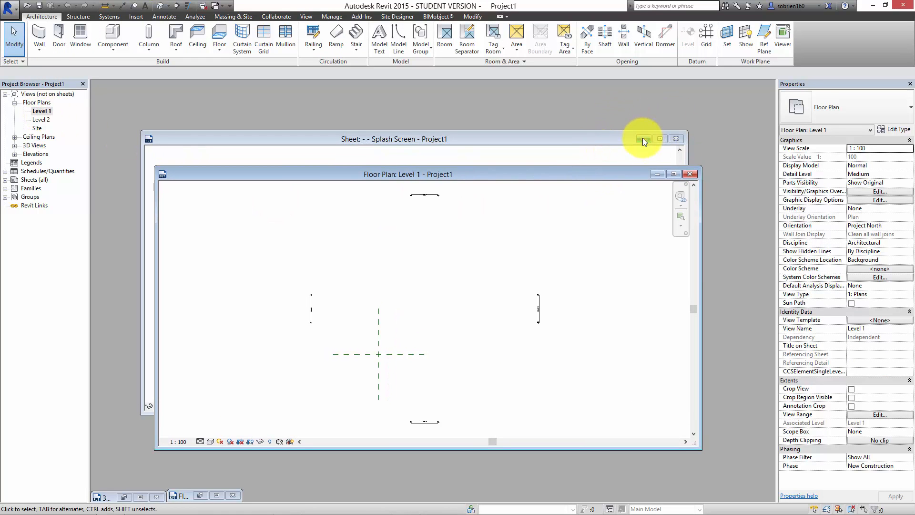
pyautogui.click(678, 138)
pyautogui.click(673, 173)
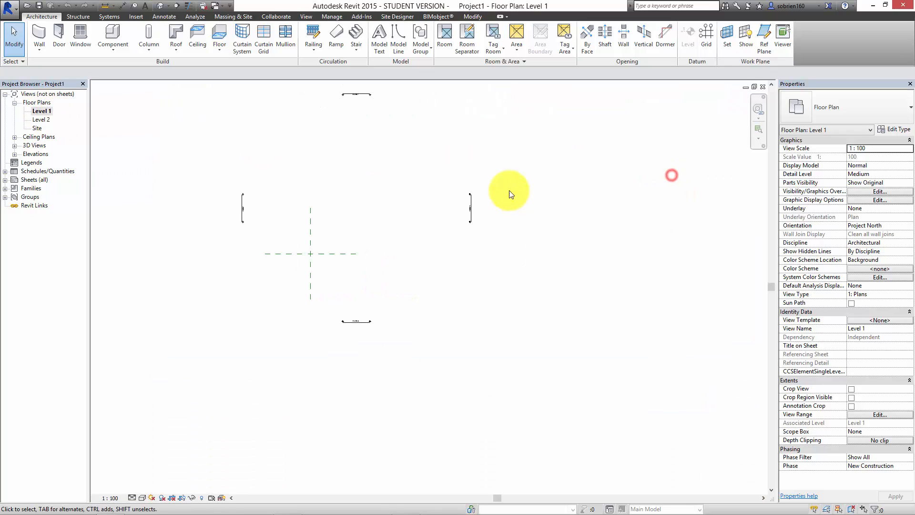
pyautogui.moveTo(511, 170); pyautogui.dragTo(542, 254, button='middle')
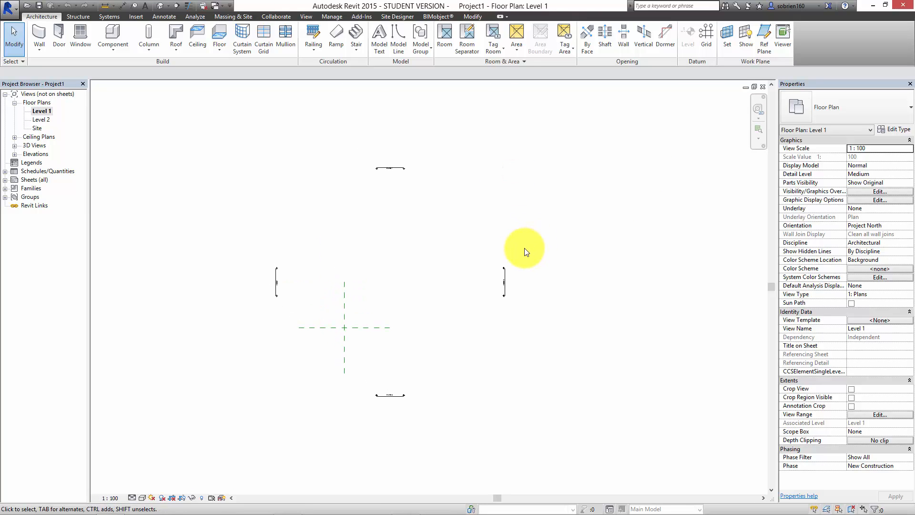
pyautogui.moveTo(490, 270); pyautogui.dragTo(511, 307, button='middle')
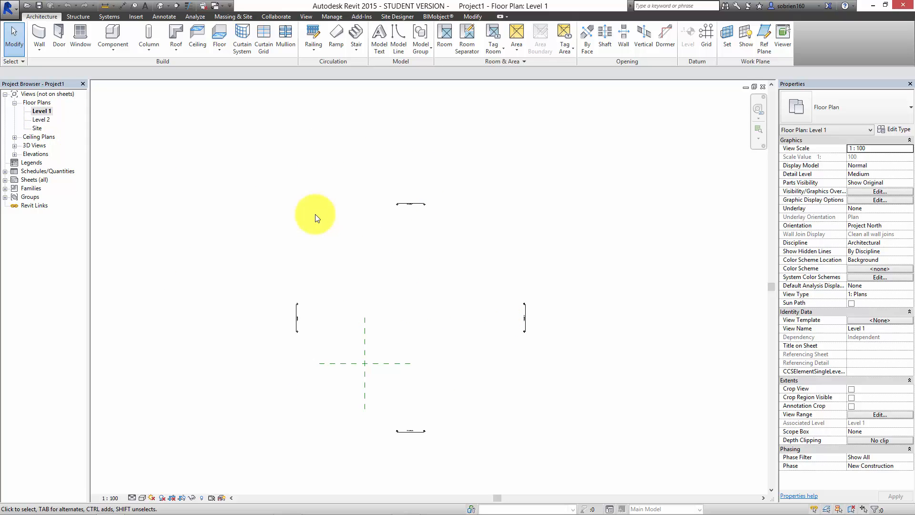
# Open the Elevation 1 view.
pyautogui.click(14, 154)
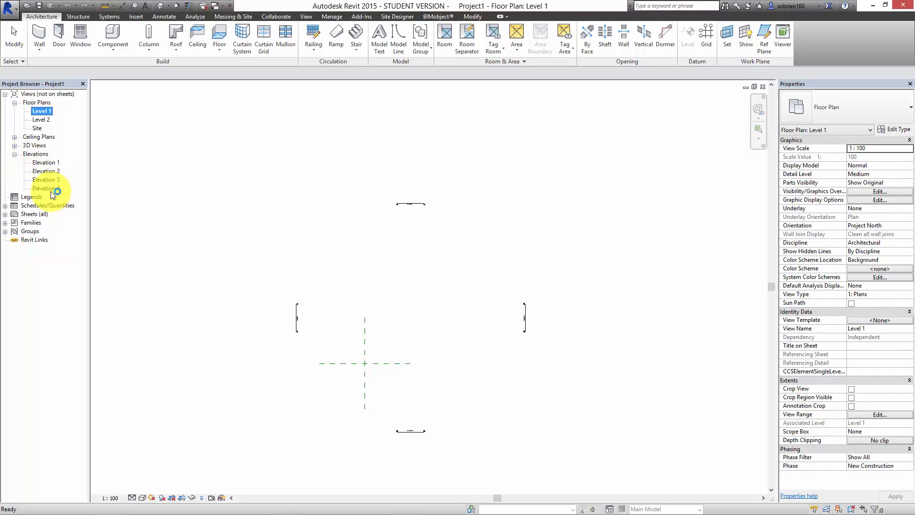
pyautogui.doubleClick(49, 163)
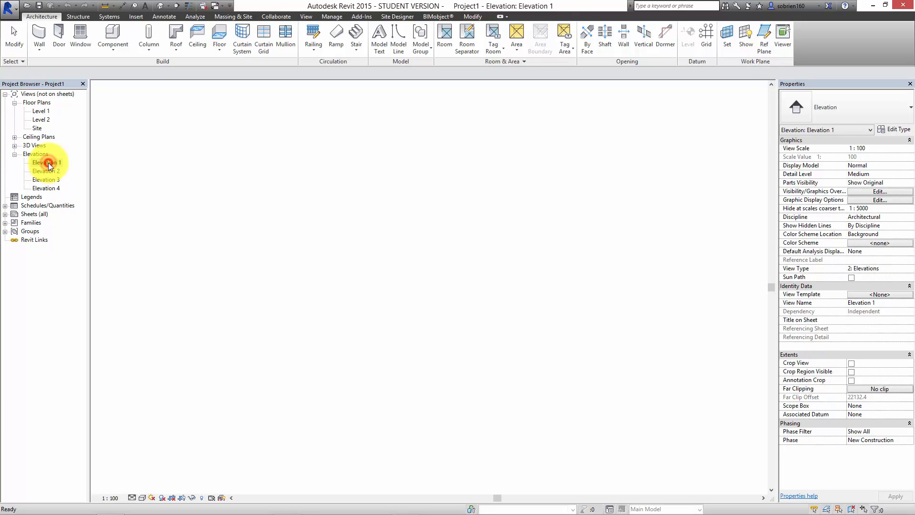
pyautogui.scroll(5, 619, 268)
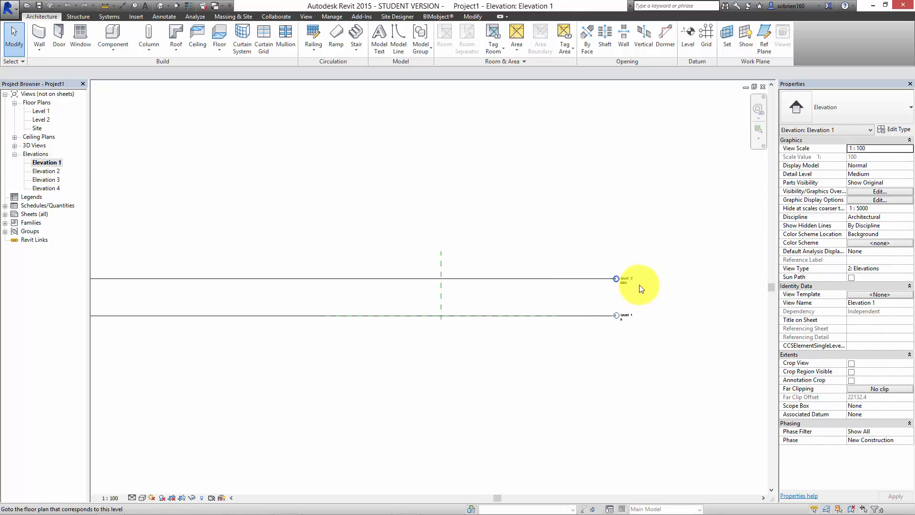
# Examine the Level 1 and Level 2 lines, names and heights in the Elevation 1 view.
pyautogui.scroll(-3, 534, 294)
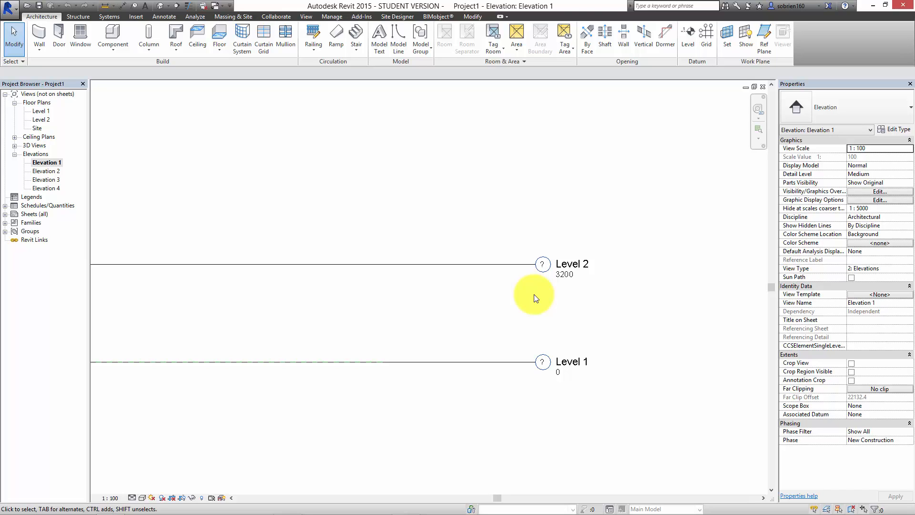
pyautogui.scroll(-2, 542, 299)
pyautogui.moveTo(548, 306); pyautogui.dragTo(563, 326, button='middle')
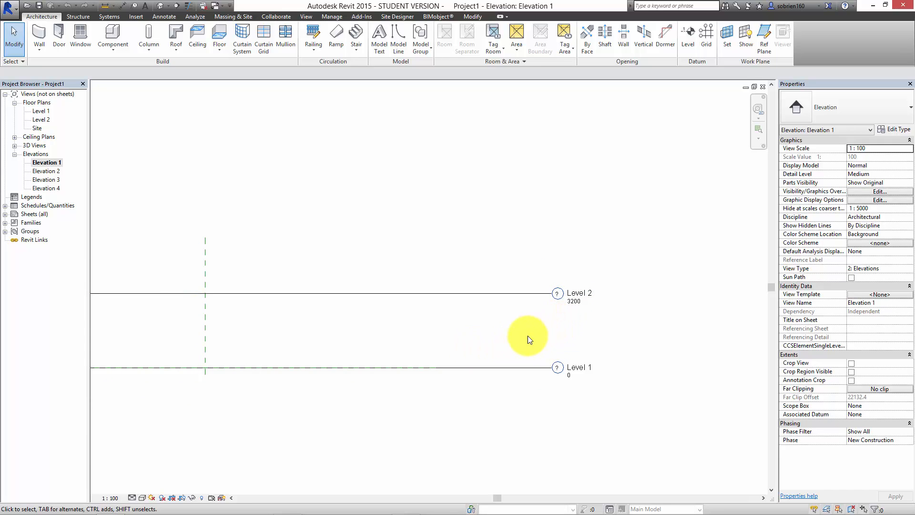
pyautogui.moveTo(566, 327); pyautogui.dragTo(519, 349, button='middle')
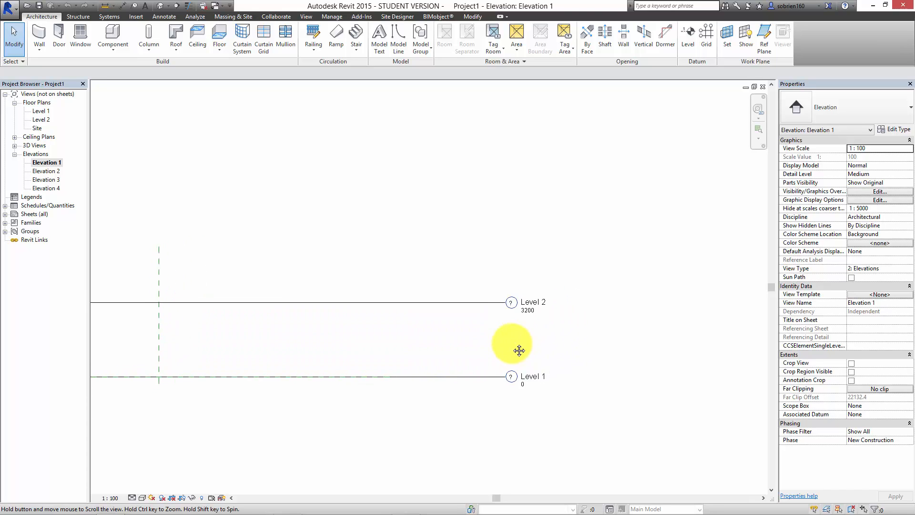
pyautogui.scroll(2, 511, 327)
pyautogui.scroll(2, 513, 327)
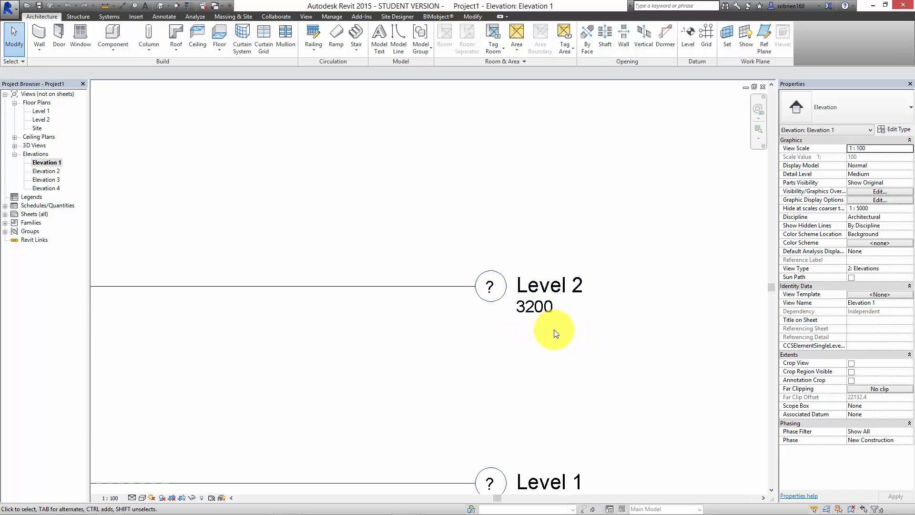
pyautogui.scroll(-2, 579, 338)
pyautogui.moveTo(578, 346); pyautogui.dragTo(660, 326, button='middle')
pyautogui.scroll(-2, 651, 315)
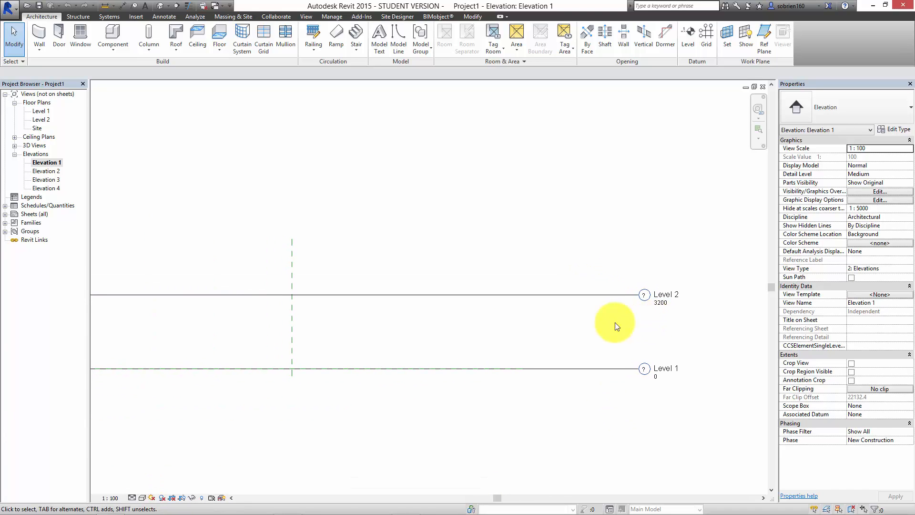
pyautogui.scroll(-1, 615, 326)
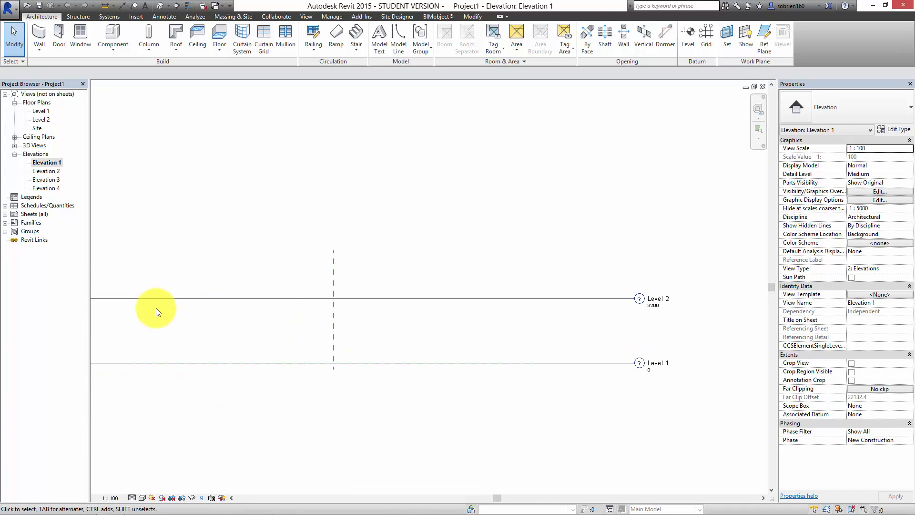
pyautogui.click(53, 169)
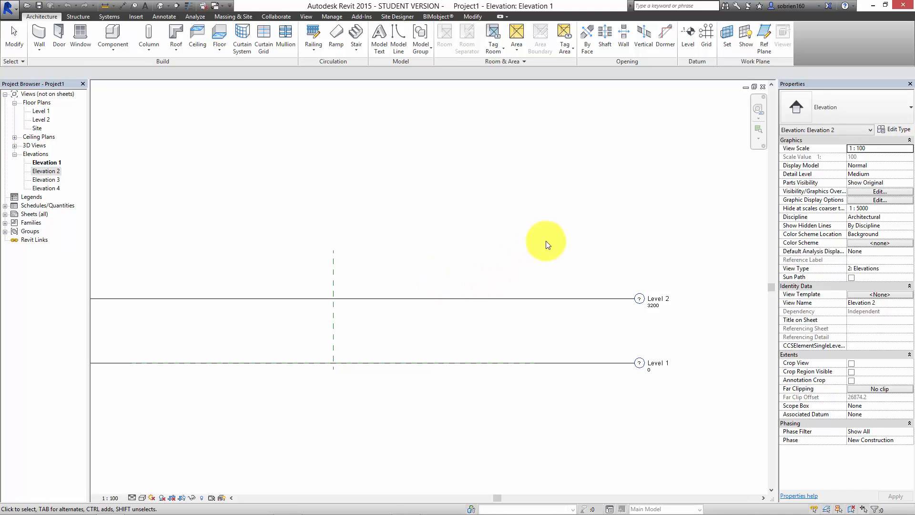
pyautogui.moveTo(547, 241); pyautogui.dragTo(568, 306, button='middle')
pyautogui.scroll(-2, 543, 269)
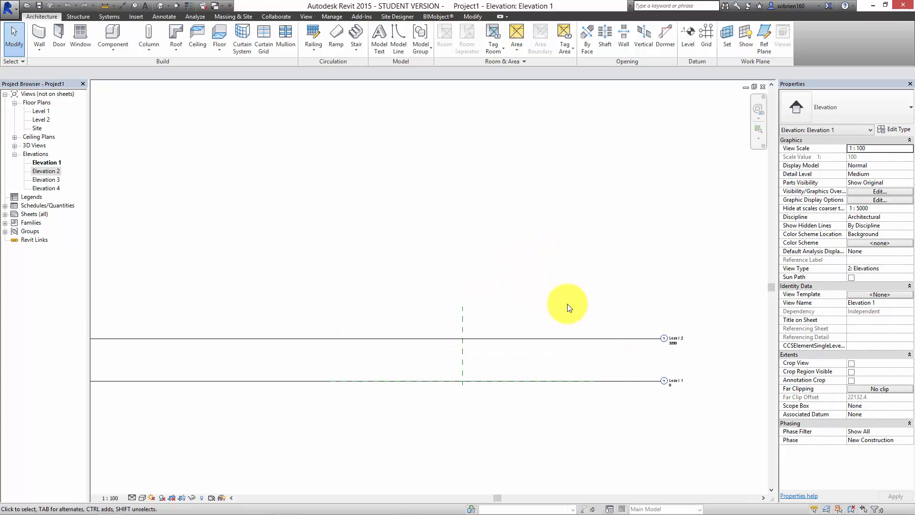
# Return to the Level 1 floor plan and centre the area between the elevation markers.
pyautogui.doubleClick(44, 111)
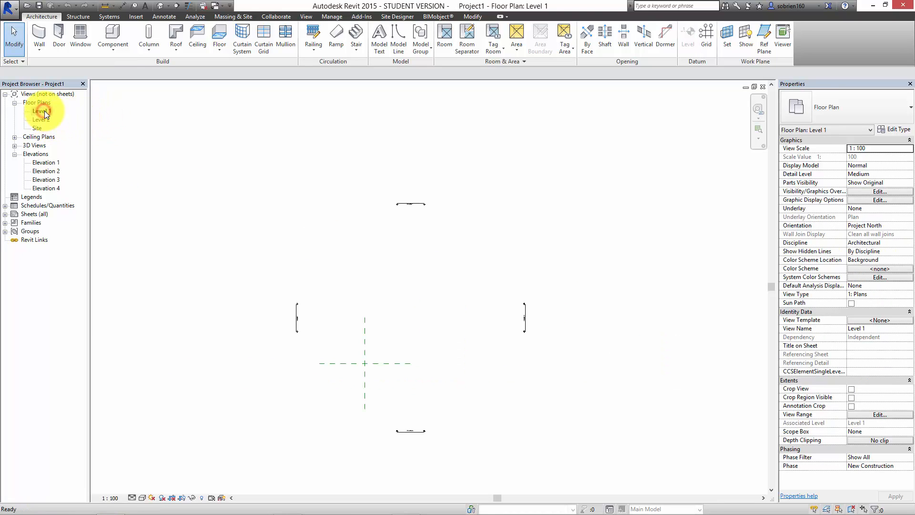
pyautogui.click(527, 212)
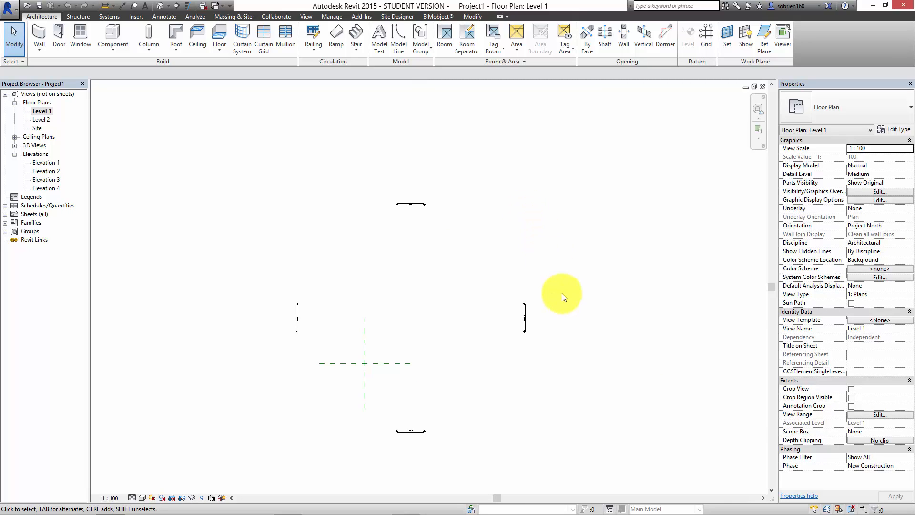
pyautogui.moveTo(559, 342); pyautogui.dragTo(588, 333, button='middle')
pyautogui.moveTo(530, 351); pyautogui.dragTo(501, 351, button='middle')
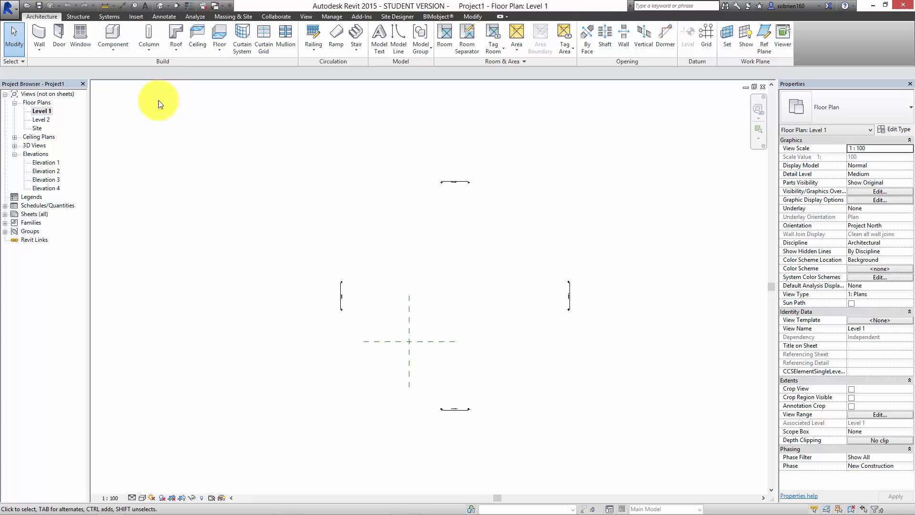
# Start an in-place mass with the name Mass 1.
pyautogui.click(232, 15)
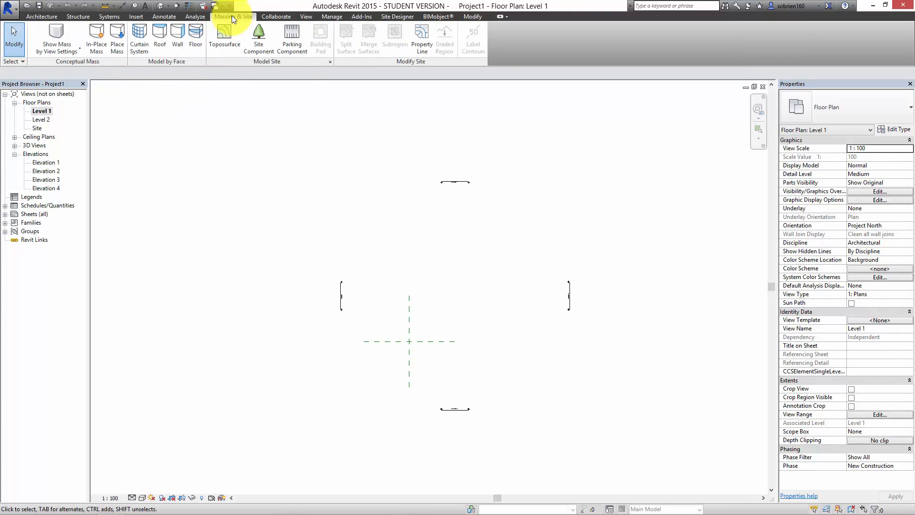
pyautogui.click(94, 42)
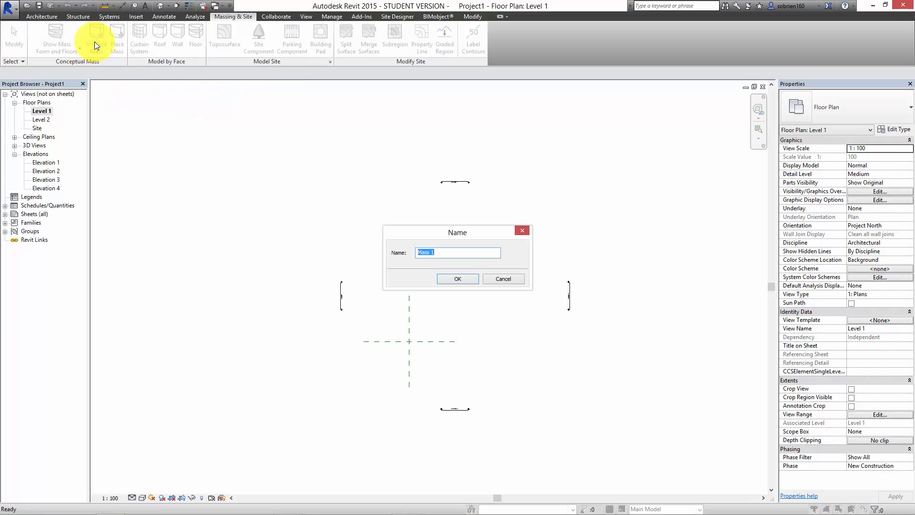
pyautogui.click(456, 280)
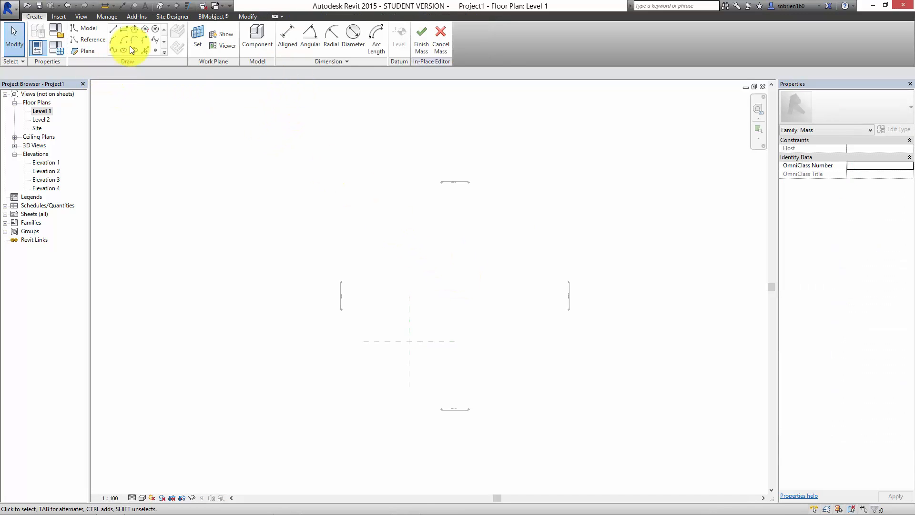
# Sketch three chained model lines between the elevation markers: a short slanted side, a horizontal upper edge, and a slanted side about 22570 mm long.
pyautogui.click(119, 32)
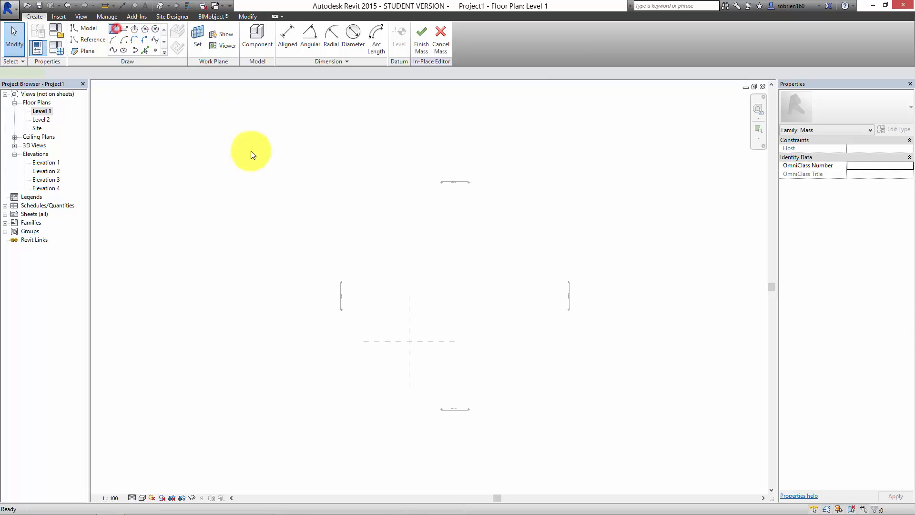
pyautogui.click(397, 284)
pyautogui.click(409, 218)
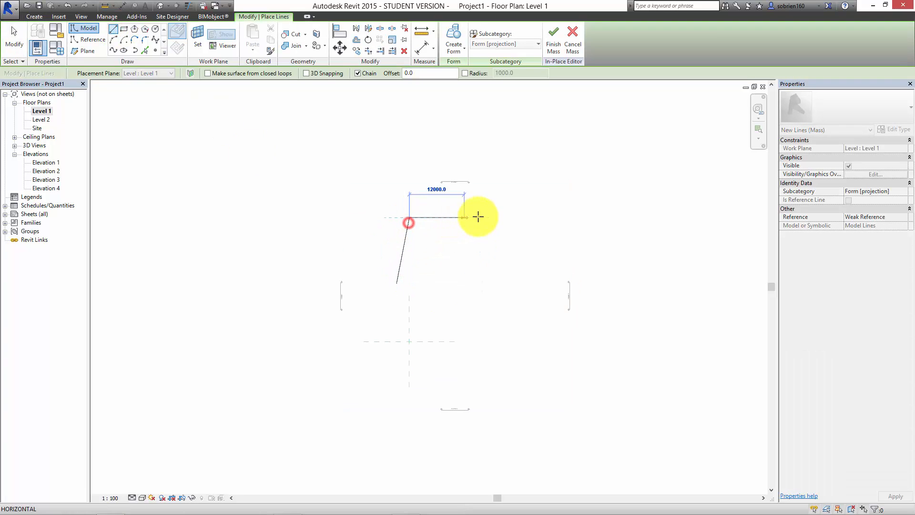
pyautogui.click(509, 217)
pyautogui.click(548, 314)
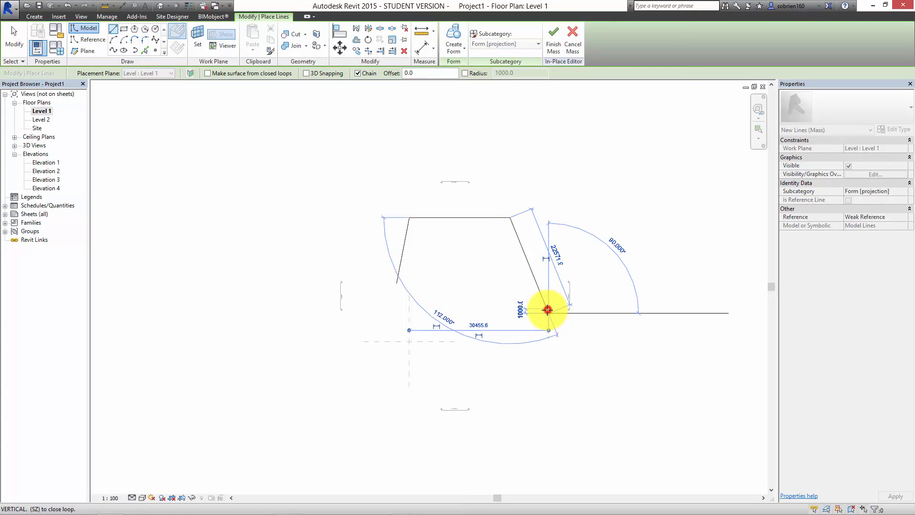
# Add an outward-bulging start-end-radius arc, about 8210 mm in radius, from the lower end of the long slanted line.
pyautogui.click(114, 39)
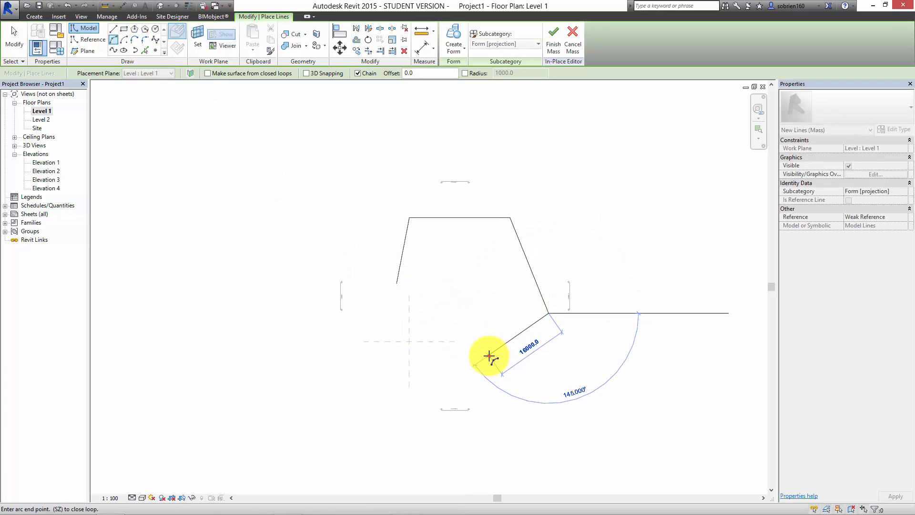
pyautogui.click(489, 361)
pyautogui.click(527, 359)
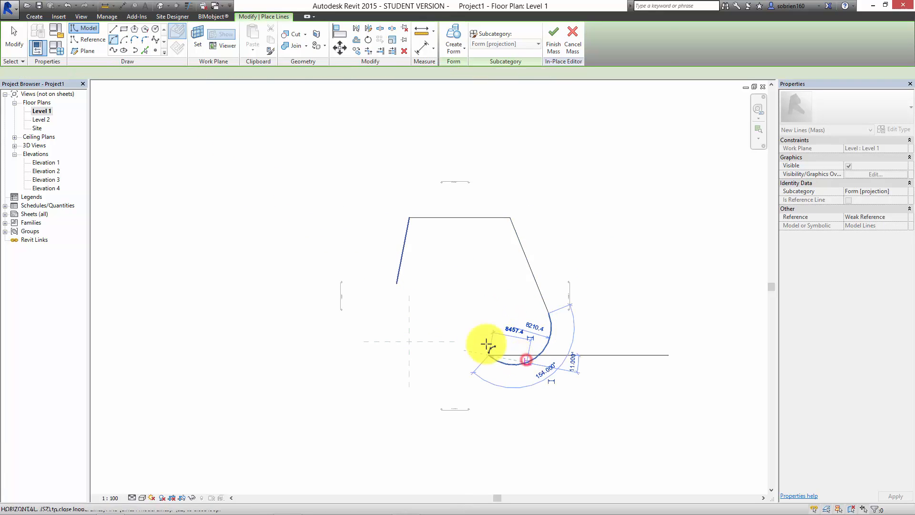
# Continue the outline from the large arc's free end with a start-end-radius arc running up toward the left and bulging outward to the upper right.
pyautogui.click(114, 29)
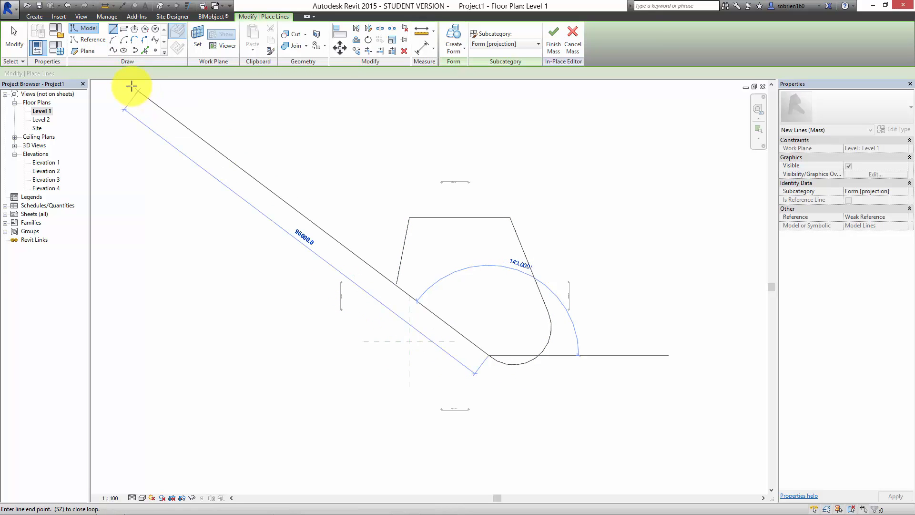
pyautogui.click(114, 39)
pyautogui.click(450, 317)
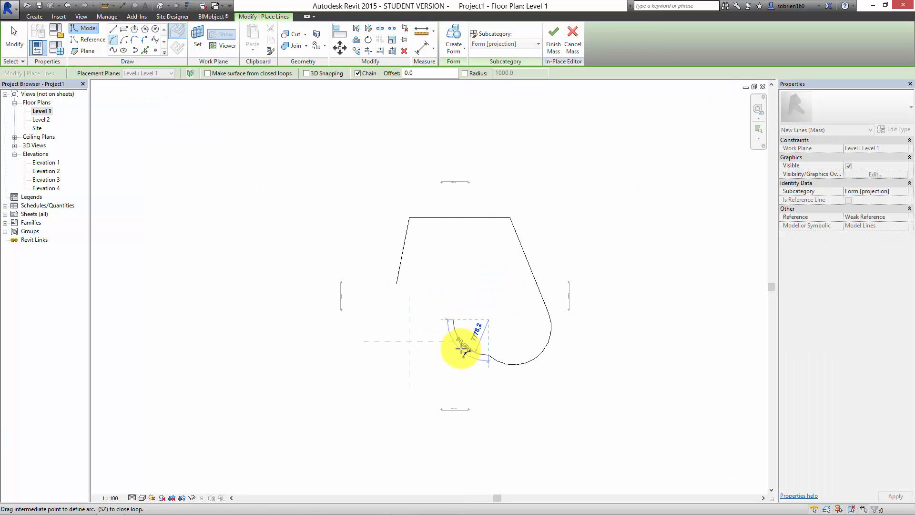
pyautogui.scroll(5, 470, 338)
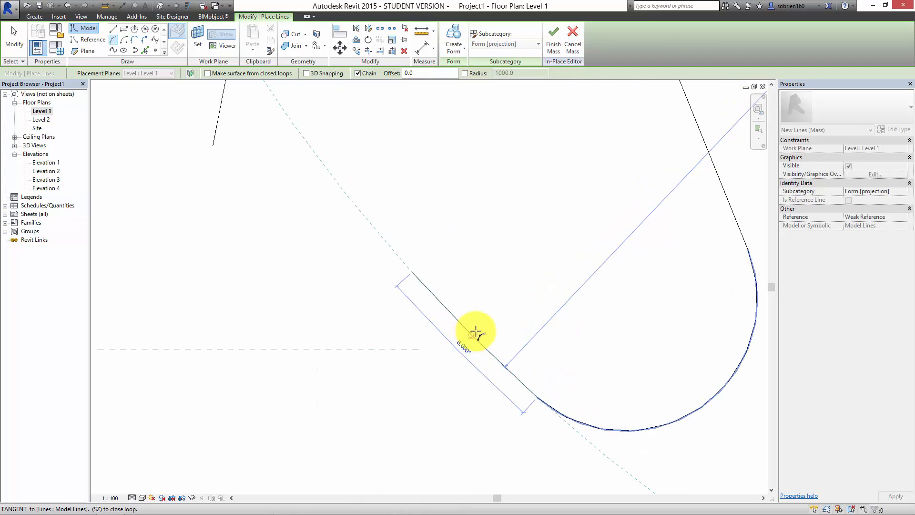
pyautogui.click(486, 321)
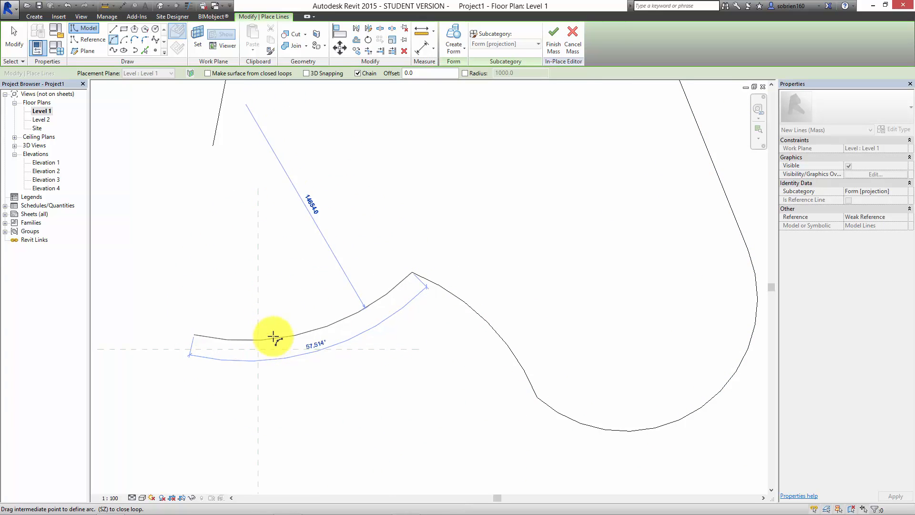
# Chain a wide upward-bulging arc toward the left, followed by a small downward-bulging arc that rounds the outline's lower-left tip.
pyautogui.click(248, 278)
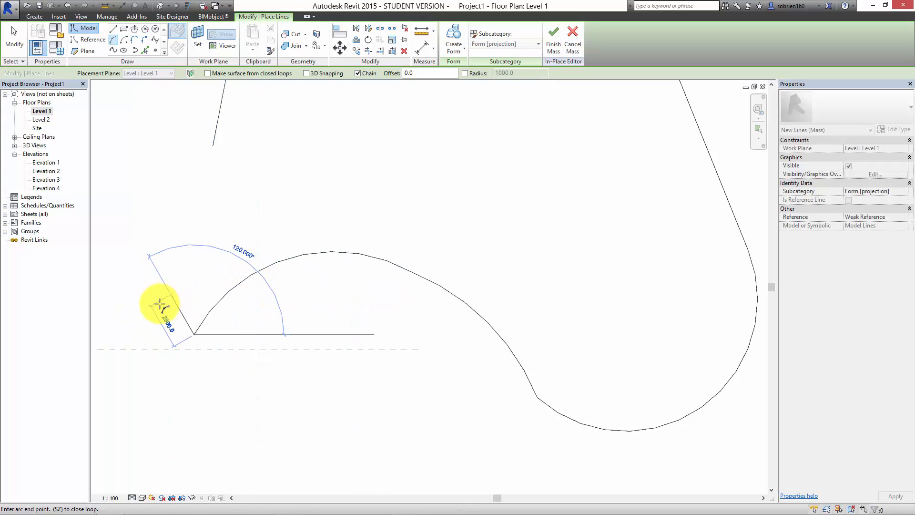
pyautogui.click(167, 319)
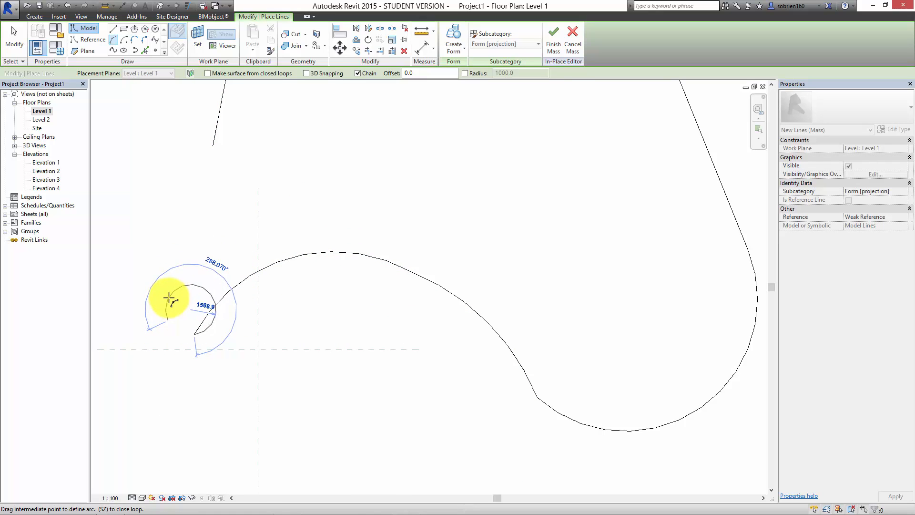
pyautogui.click(165, 324)
# Close the outline with a straight model line from the small arc to the free end of the short slanted side.
pyautogui.click(113, 29)
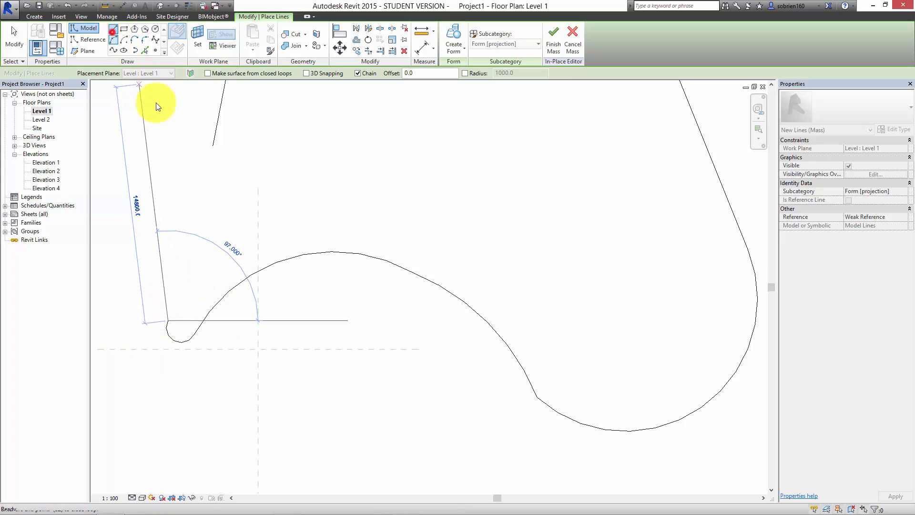
pyautogui.click(250, 171)
pyautogui.scroll(-4, 357, 241)
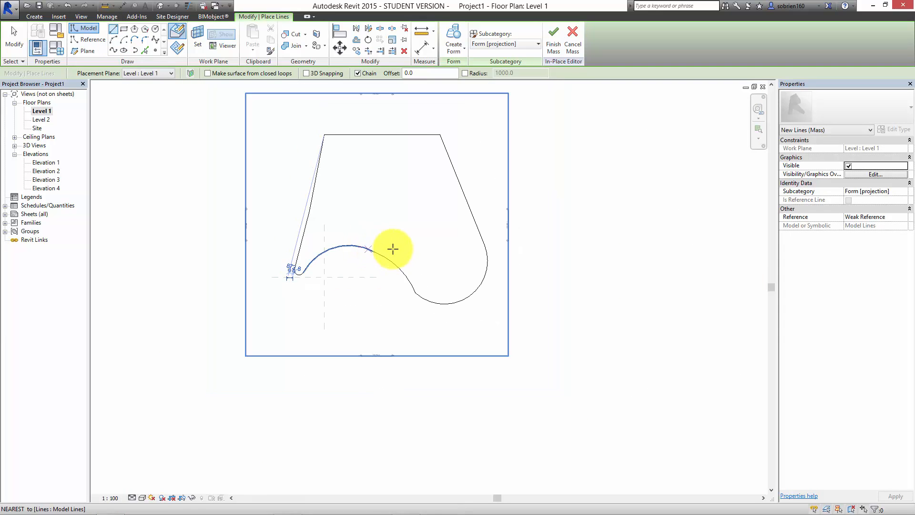
pyautogui.press('Escape')
pyautogui.press('Escape')
# Select the whole closed chain of outline lines and create a solid form from it.
pyautogui.scroll(3, 441, 297)
pyautogui.scroll(-2, 435, 321)
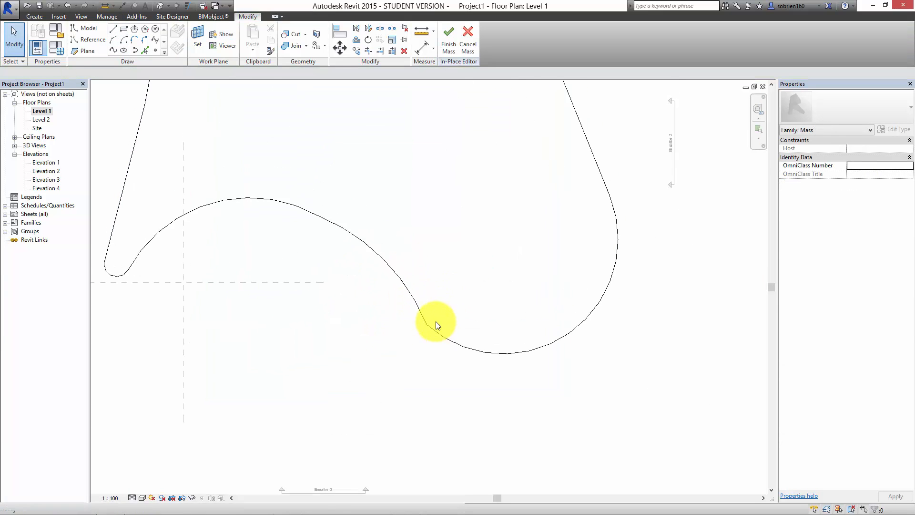
pyautogui.press('Tab')
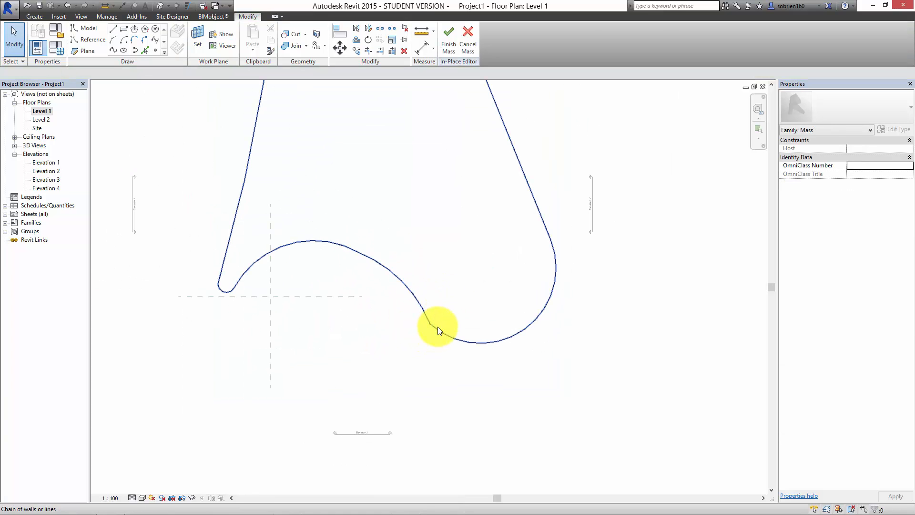
pyautogui.click(428, 332)
pyautogui.scroll(-2, 429, 376)
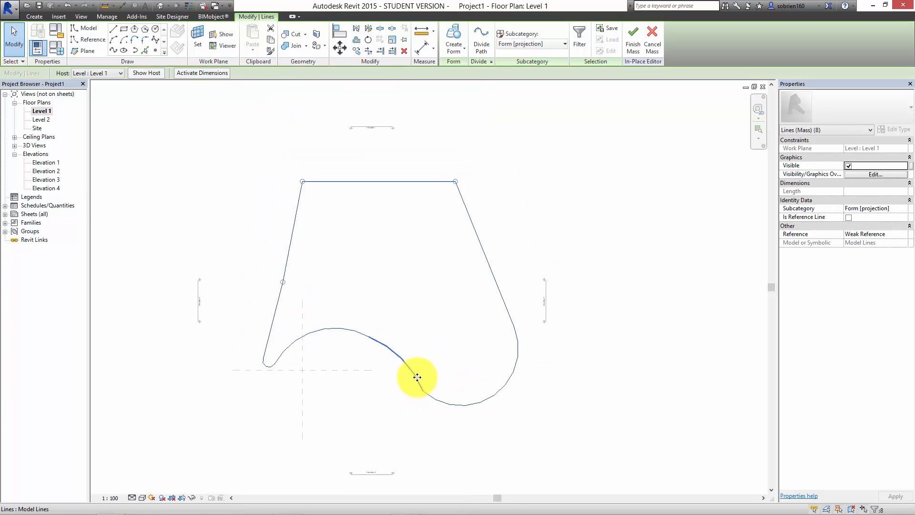
pyautogui.click(463, 47)
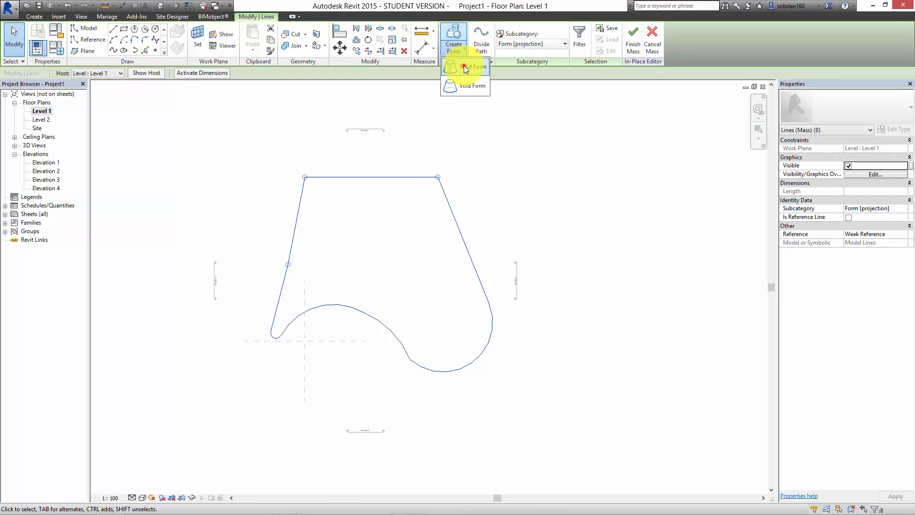
pyautogui.click(464, 66)
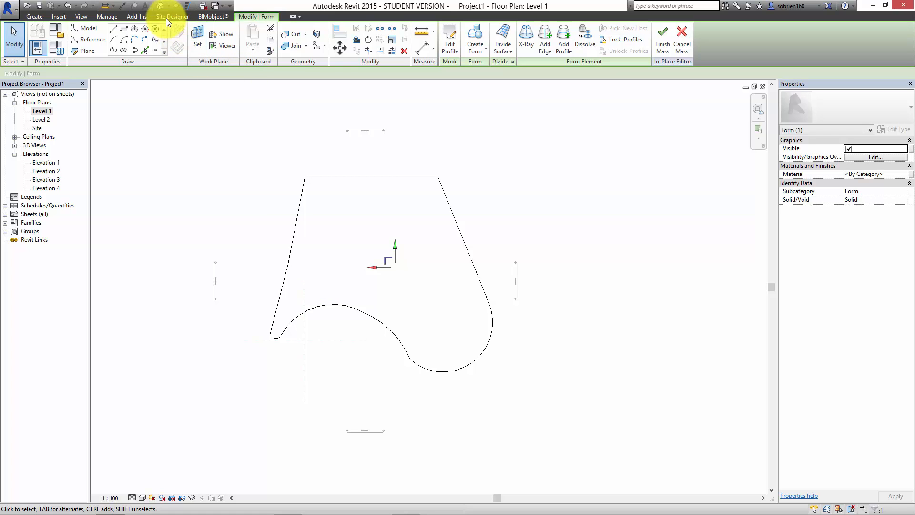
# Open the default 3D view and tile the open windows, framing the mass in the Elevation 1 and 3D views.
pyautogui.click(162, 6)
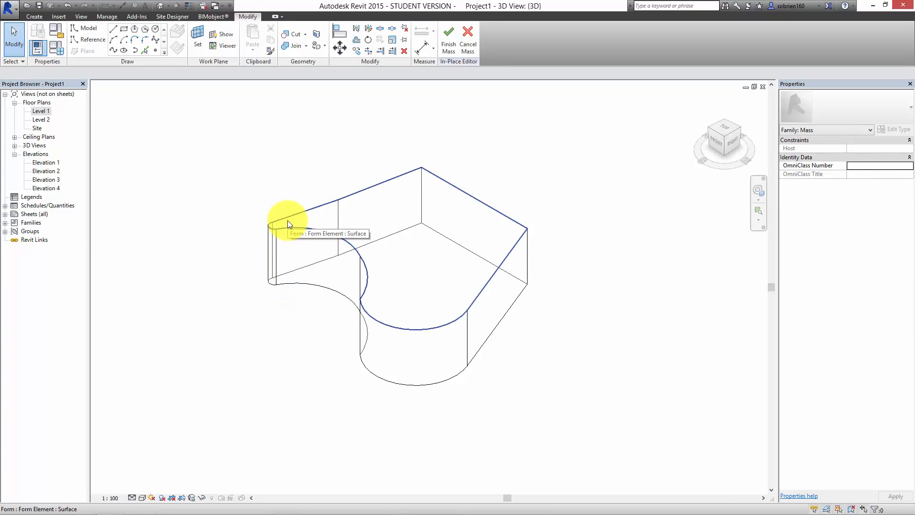
pyautogui.press('w')
pyautogui.press('t')
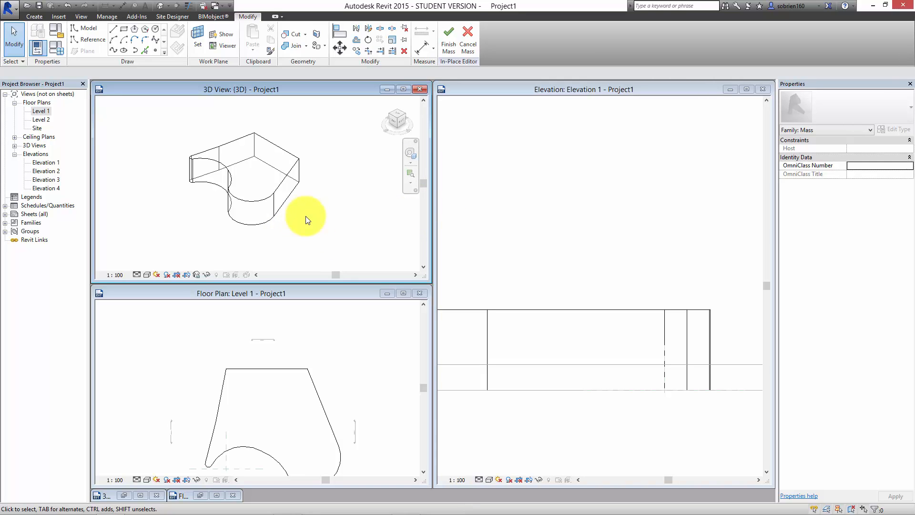
pyautogui.click(580, 276)
pyautogui.scroll(-2, 613, 279)
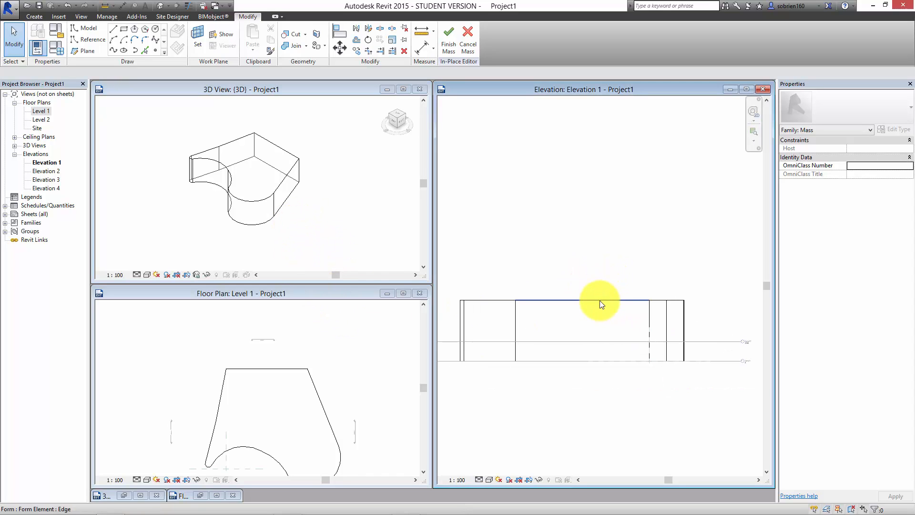
pyautogui.moveTo(568, 292); pyautogui.dragTo(621, 303, button='middle')
pyautogui.click(334, 222)
pyautogui.keyDown('shift'); pyautogui.moveTo(334, 222); pyautogui.dragTo(302, 184, button='middle'); pyautogui.keyUp('shift')
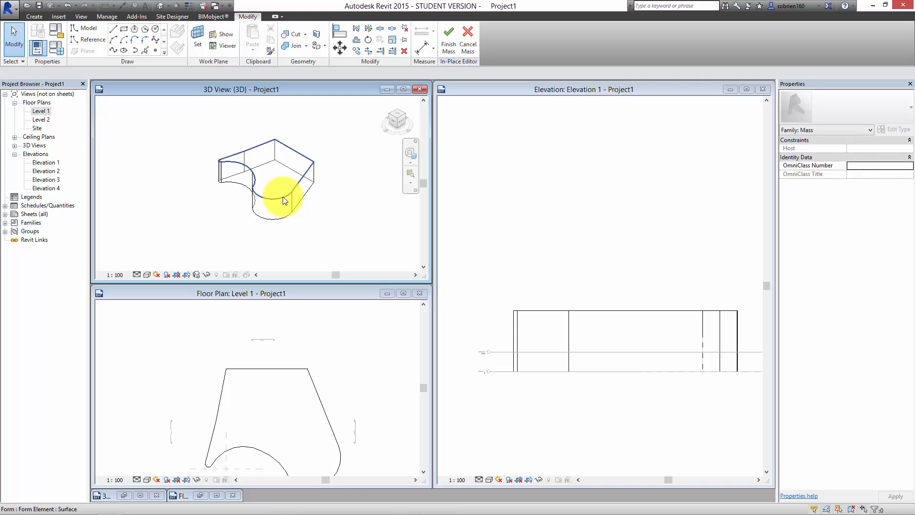
# Cycle through the form's selectable surfaces, edges and whole form element in the 3D view.
pyautogui.press('Tab')
pyautogui.press('Tab')
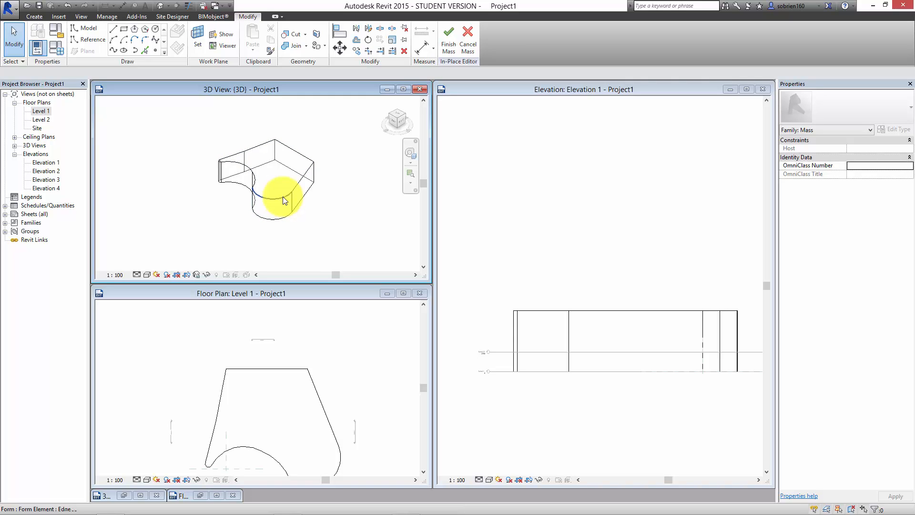
pyautogui.press('Tab')
pyautogui.press('Tab')
pyautogui.press('Tab')
pyautogui.press('Tab')
pyautogui.press('Tab')
pyautogui.press('Tab')
pyautogui.press('Tab')
pyautogui.press('Tab')
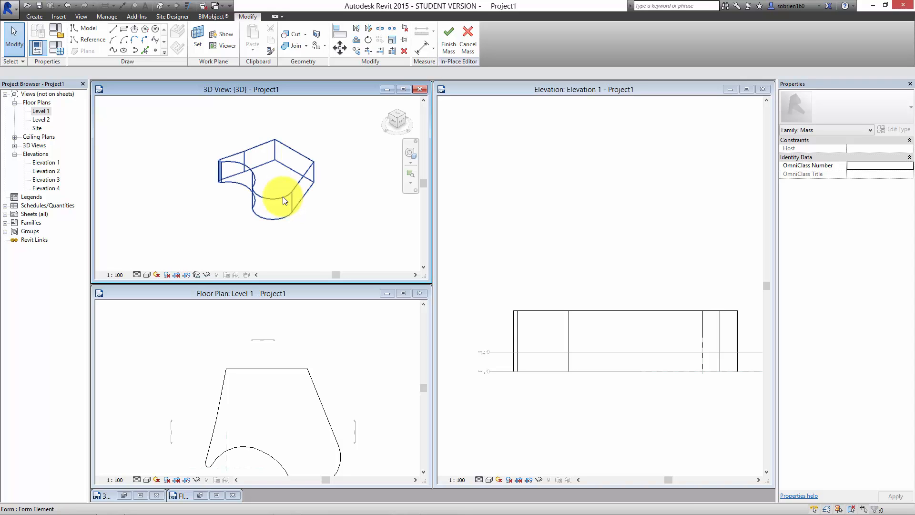
pyautogui.press('Tab')
pyautogui.press('Tab')
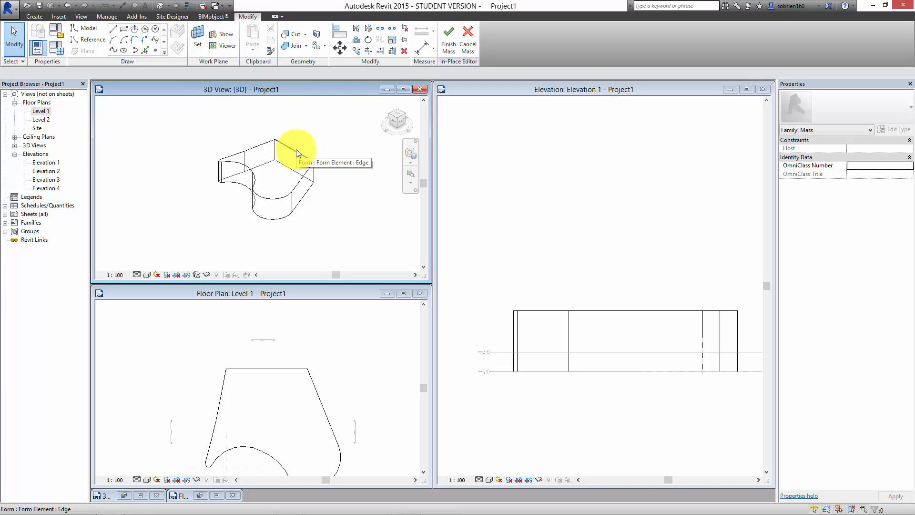
# Select the form's top surface in the 3D view, maximise that view, and stretch the surface upward and sideways to about 38480 mm high.
pyautogui.press('Tab')
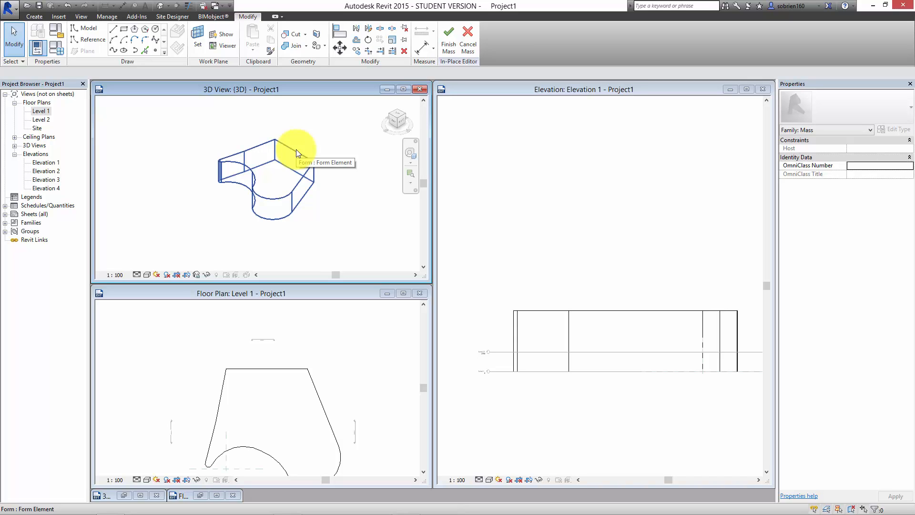
pyautogui.press('Tab')
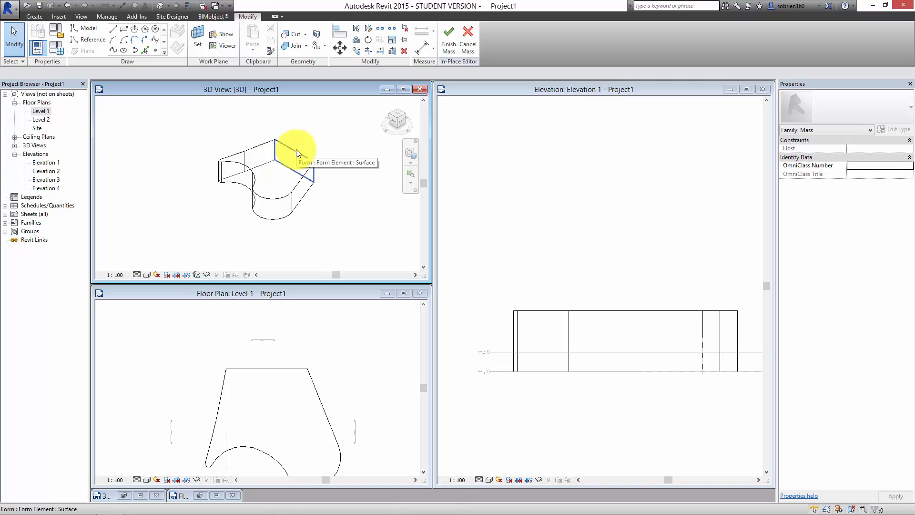
pyautogui.press('Tab')
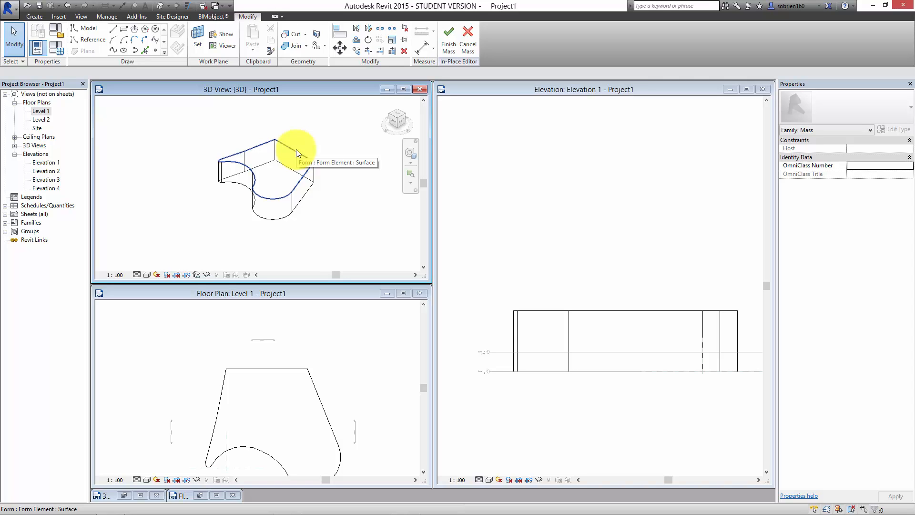
pyautogui.click(296, 150)
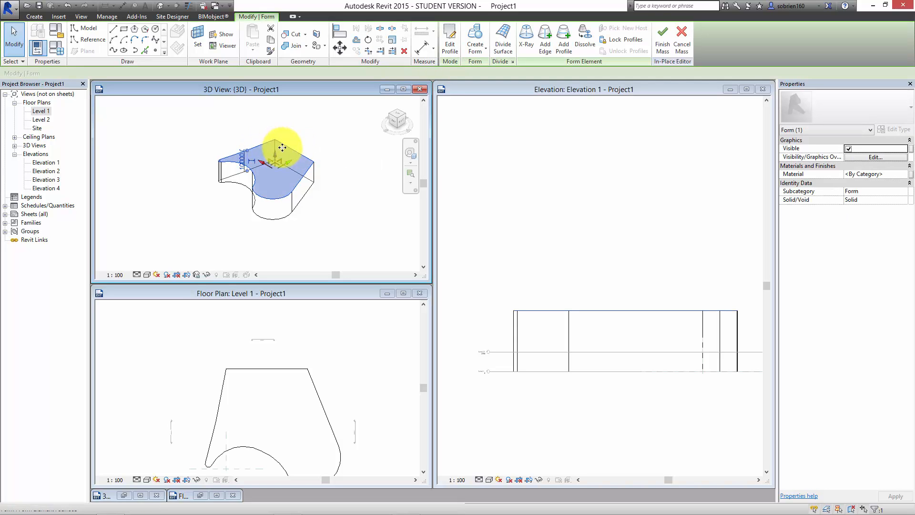
pyautogui.moveTo(220, 196); pyautogui.dragTo(219, 259, button='middle')
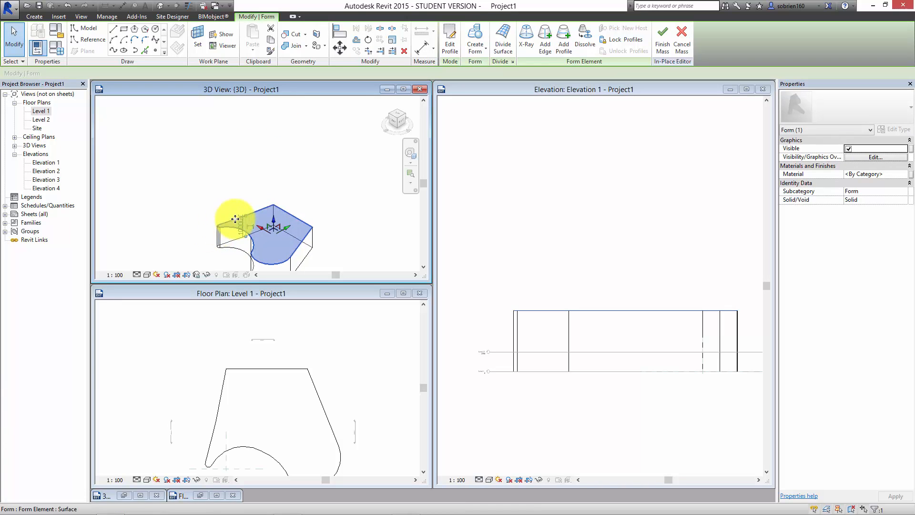
pyautogui.moveTo(273, 176); pyautogui.dragTo(274, 150, button='middle')
pyautogui.click(403, 89)
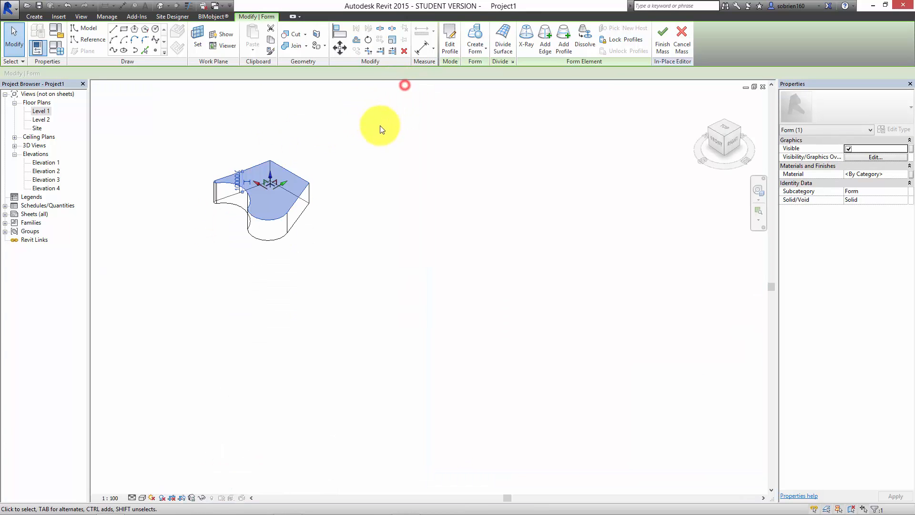
pyautogui.scroll(3, 423, 224)
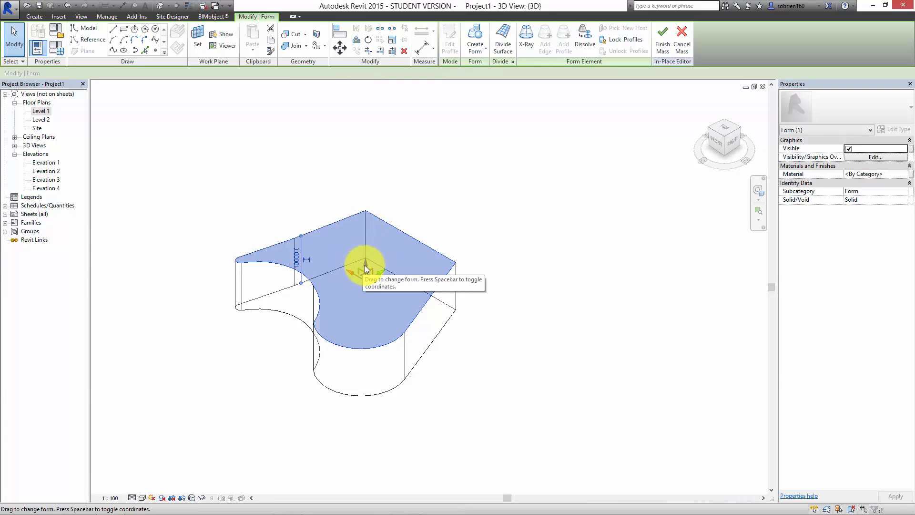
pyautogui.moveTo(365, 265)
pyautogui.mouseDown()
pyautogui.moveTo(364, 129)
pyautogui.moveTo(360, 139)
pyautogui.moveTo(441, 114)
pyautogui.mouseUp()
pyautogui.click(521, 237)
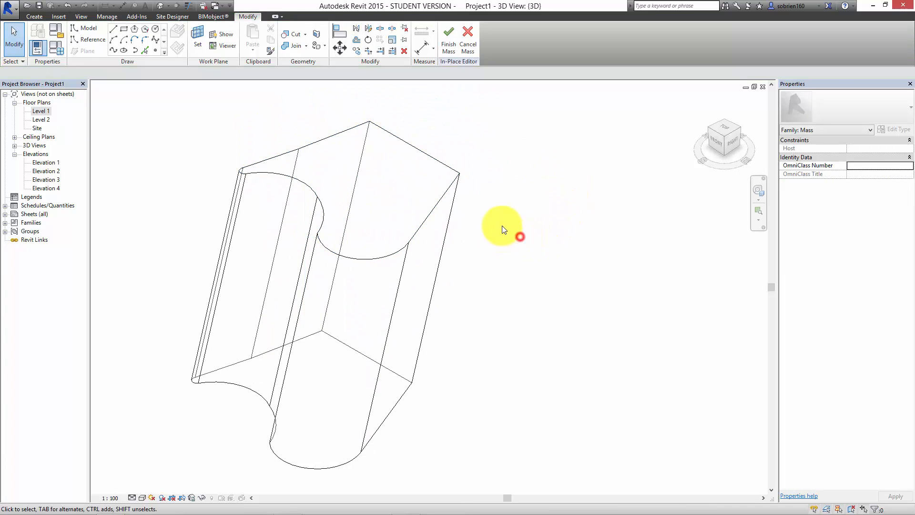
pyautogui.moveTo(506, 229); pyautogui.dragTo(509, 249, button='middle')
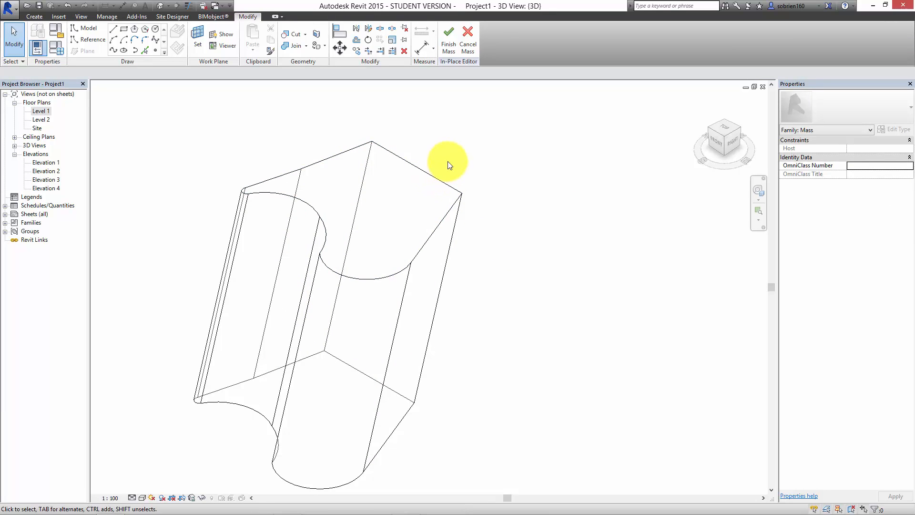
# Move the straight rear edge of the form's top surface inward toward the curved side.
pyautogui.click(433, 175)
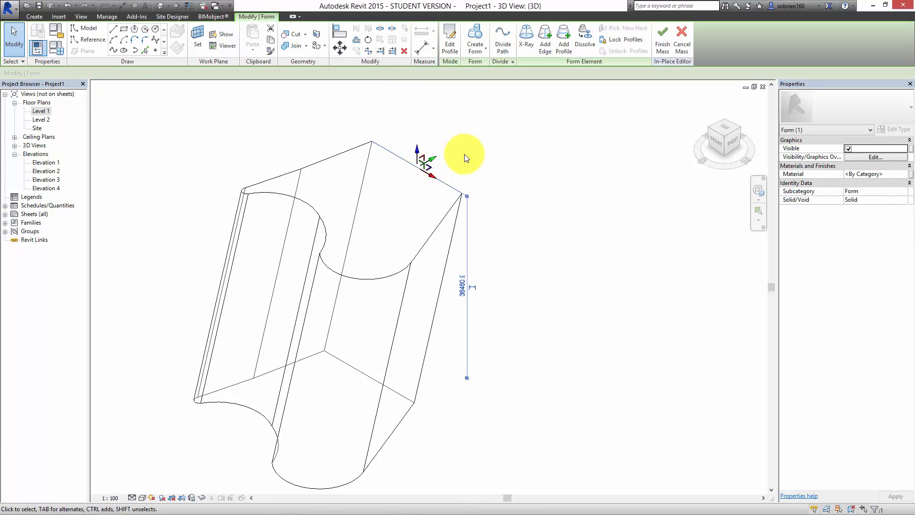
pyautogui.moveTo(435, 160); pyautogui.dragTo(378, 186)
pyautogui.click(475, 191)
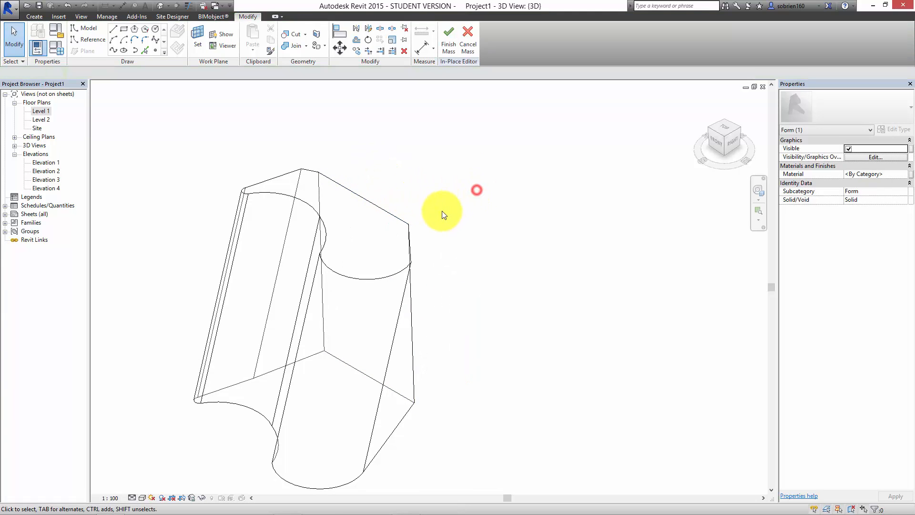
# Pull the top corner beside the large rounded end straight upward into a raised peak.
pyautogui.click(410, 224)
pyautogui.moveTo(409, 204); pyautogui.dragTo(410, 140)
pyautogui.click(460, 188)
pyautogui.moveTo(445, 231); pyautogui.dragTo(462, 245, button='middle')
pyautogui.scroll(-1, 462, 245)
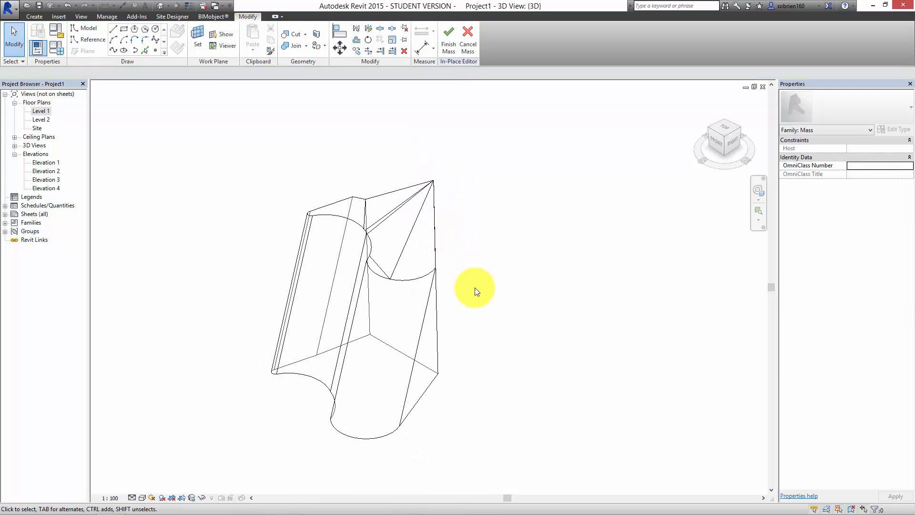
# Inspect the reshaped mass from other sides and tile the open view windows.
pyautogui.moveTo(475, 287); pyautogui.dragTo(406, 214, button='middle')
pyautogui.keyDown('shift'); pyautogui.moveTo(447, 269); pyautogui.dragTo(434, 267, button='middle'); pyautogui.keyUp('shift')
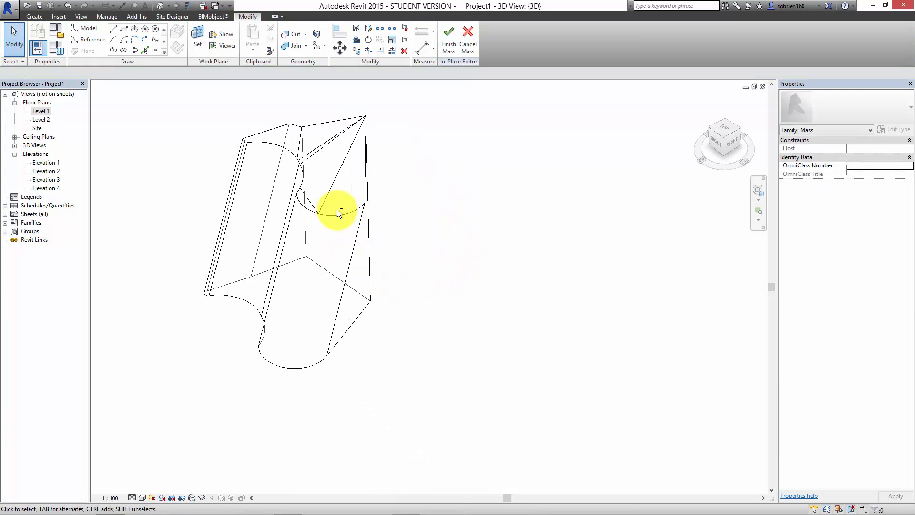
pyautogui.keyDown('shift'); pyautogui.moveTo(286, 260); pyautogui.dragTo(348, 300, button='middle'); pyautogui.keyUp('shift')
pyautogui.keyDown('shift'); pyautogui.moveTo(408, 299); pyautogui.dragTo(250, 286, button='middle'); pyautogui.keyUp('shift')
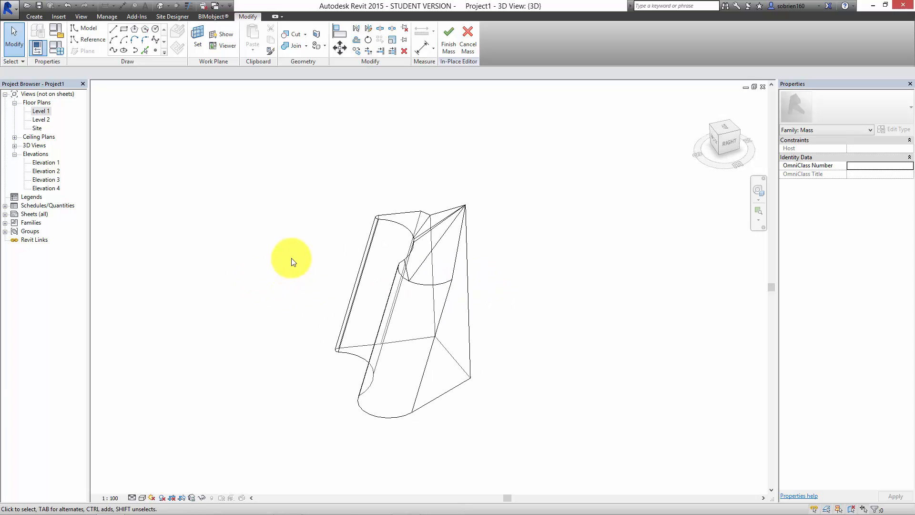
pyautogui.press('w')
pyautogui.press('t')
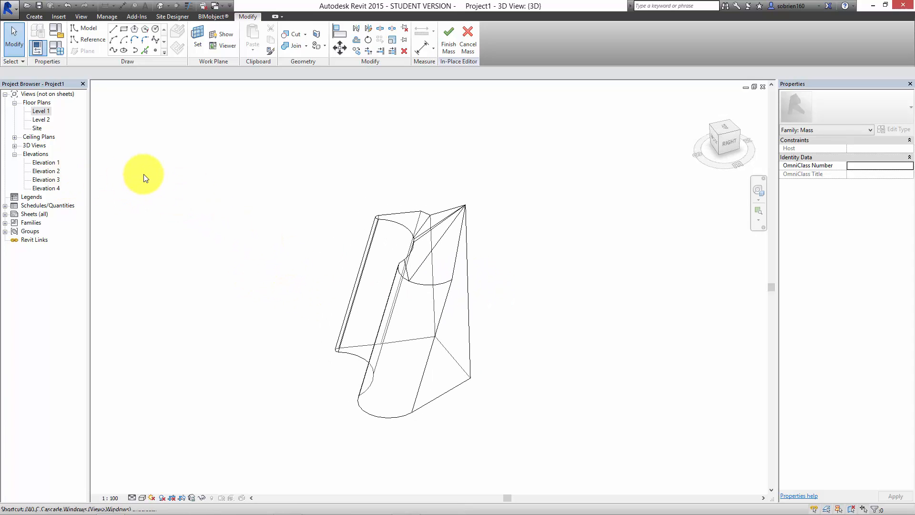
# Close the Level 1 floor plan window and tile the Elevation 1 and 3D views side by side.
pyautogui.click(367, 358)
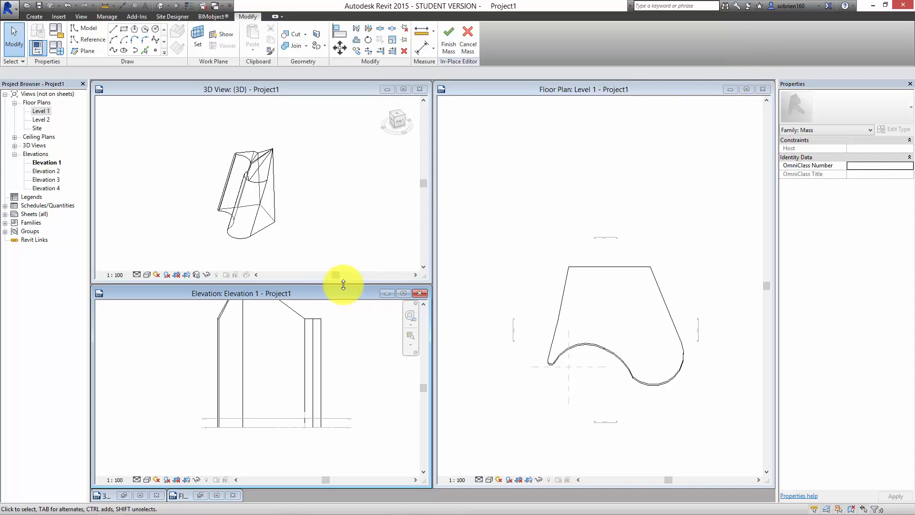
pyautogui.click(738, 89)
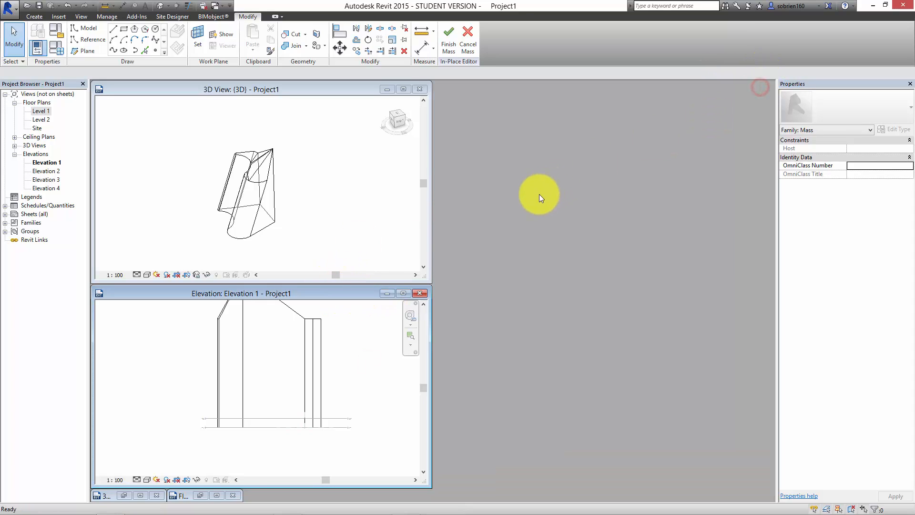
pyautogui.press('w')
pyautogui.press('t')
# Examine the Level 1 and Level 2 elevations against the height of the mass in the Elevation 1 view.
pyautogui.moveTo(288, 286); pyautogui.dragTo(277, 381, button='middle')
pyautogui.scroll(6, 313, 335)
pyautogui.scroll(2, 360, 246)
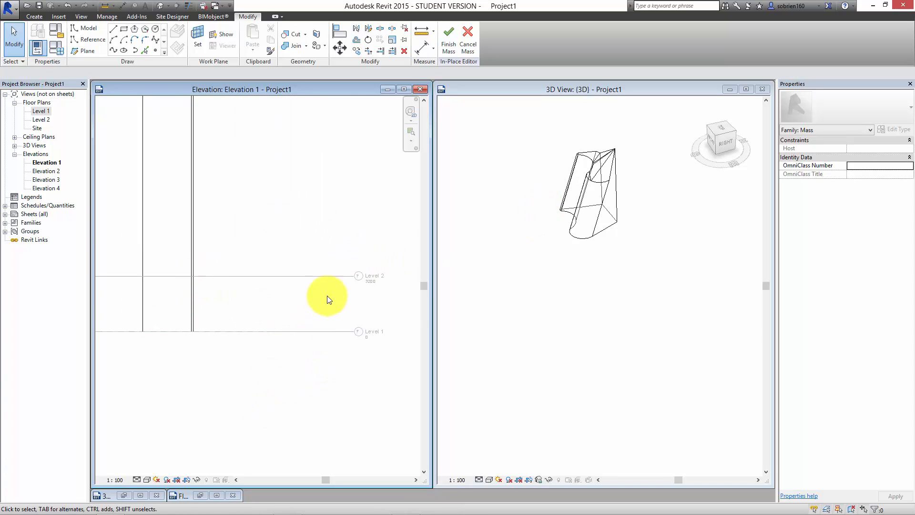
pyautogui.scroll(4, 368, 338)
pyautogui.scroll(3, 370, 340)
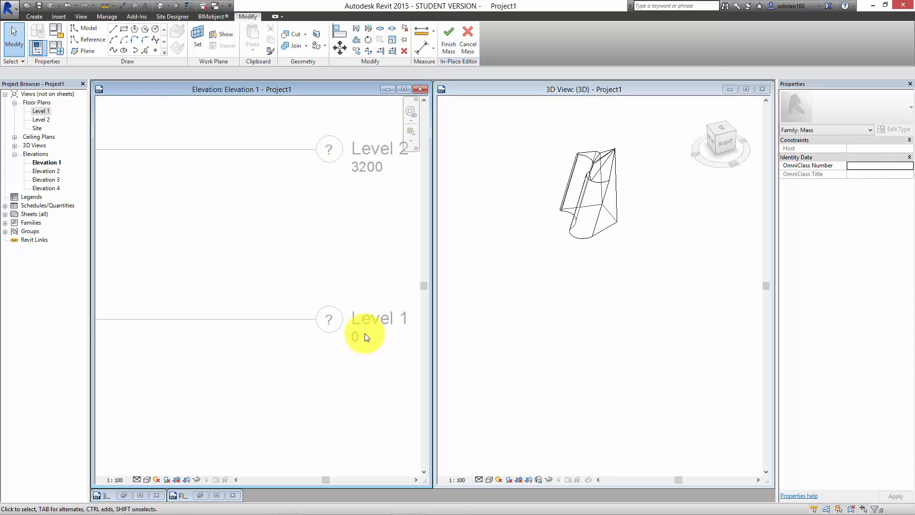
pyautogui.moveTo(367, 339); pyautogui.dragTo(351, 360, button='middle')
pyautogui.scroll(-3, 343, 195)
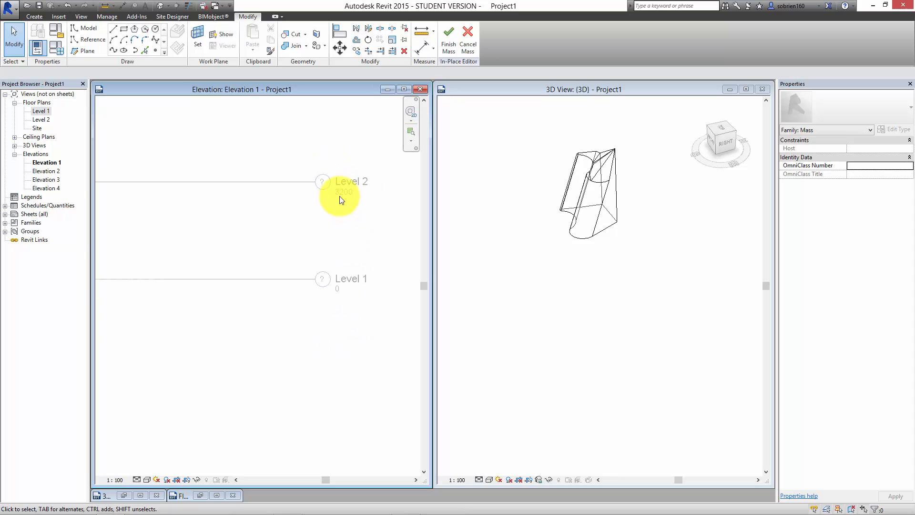
pyautogui.moveTo(344, 198); pyautogui.dragTo(360, 425, button='middle')
pyautogui.scroll(-2, 331, 274)
pyautogui.scroll(-3, 296, 256)
pyautogui.scroll(-3, 311, 326)
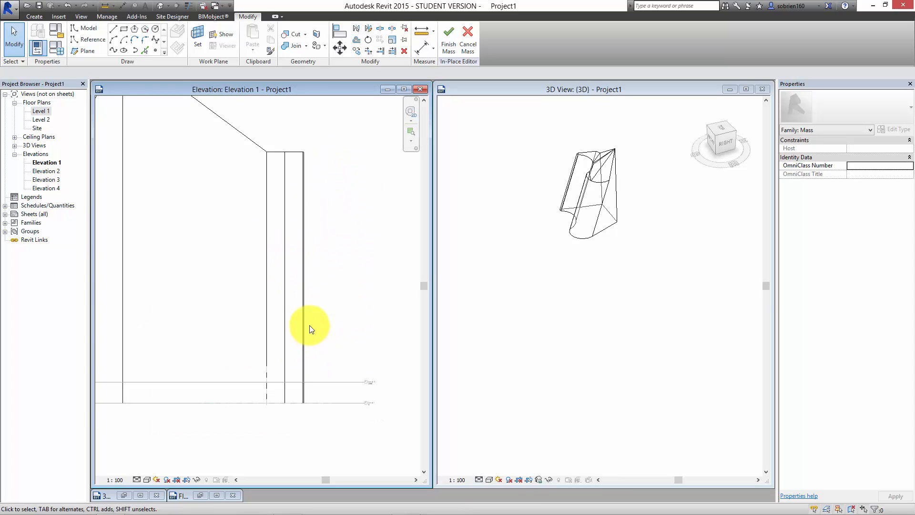
# Finish the in-place mass and leave its editing mode.
pyautogui.click(560, 278)
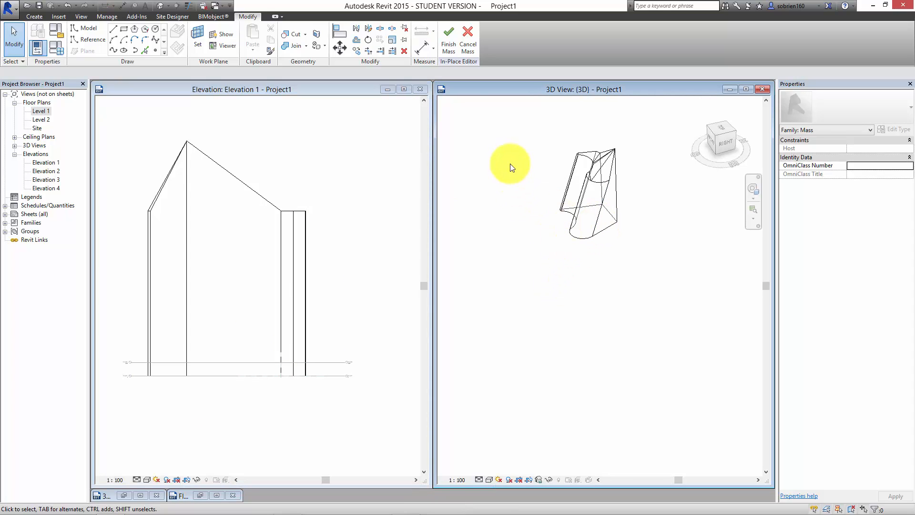
pyautogui.click(448, 37)
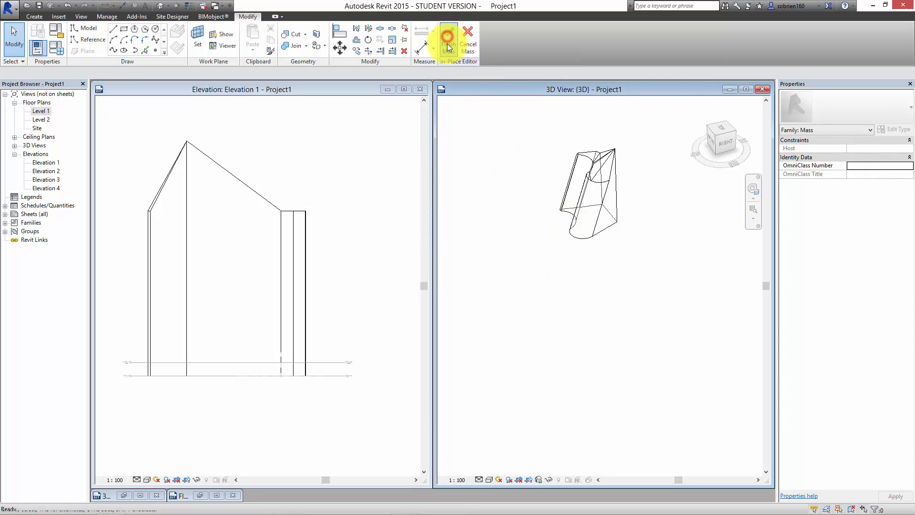
pyautogui.moveTo(356, 306); pyautogui.dragTo(366, 335, button='middle')
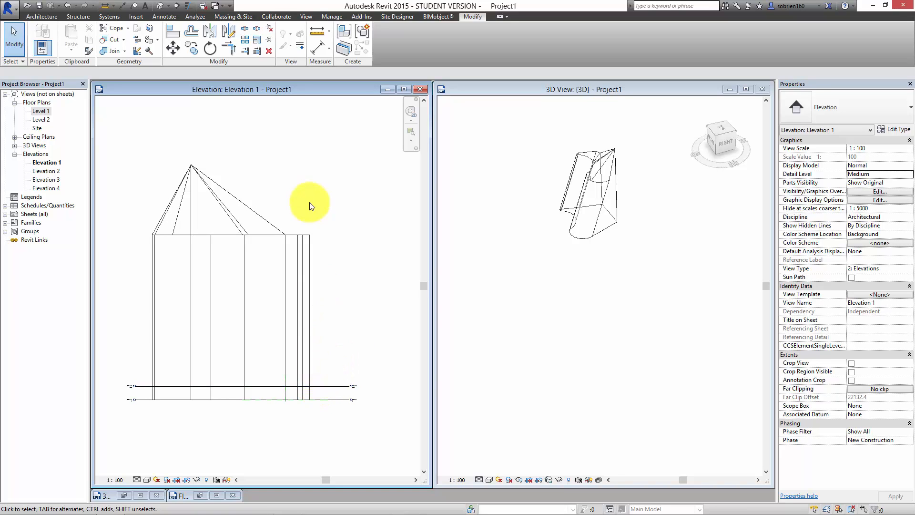
pyautogui.moveTo(323, 285); pyautogui.dragTo(341, 280, button='middle')
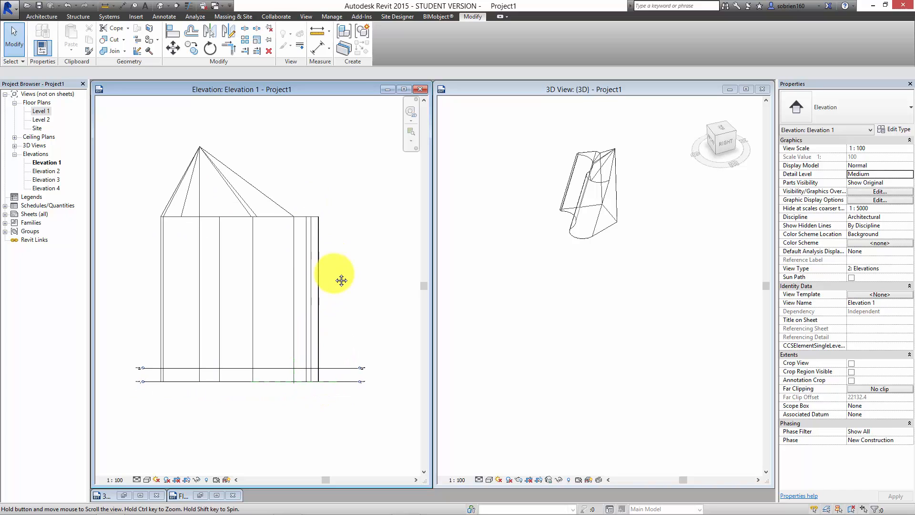
# Array Level 2 vertically upward as 15 ungrouped levels, spacing each one 3200 mm from the previous with Move To 2nd.
pyautogui.scroll(3, 329, 382)
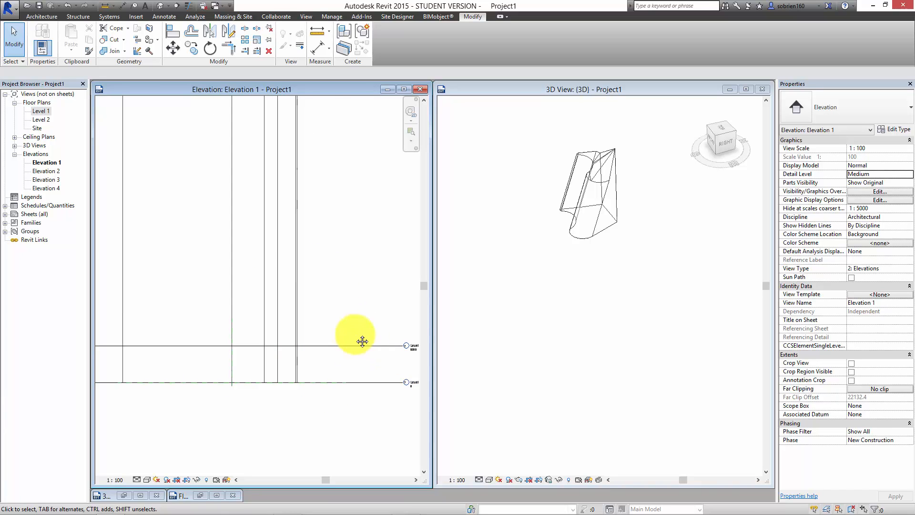
pyautogui.moveTo(363, 342); pyautogui.dragTo(348, 351, button='middle')
pyautogui.click(316, 343)
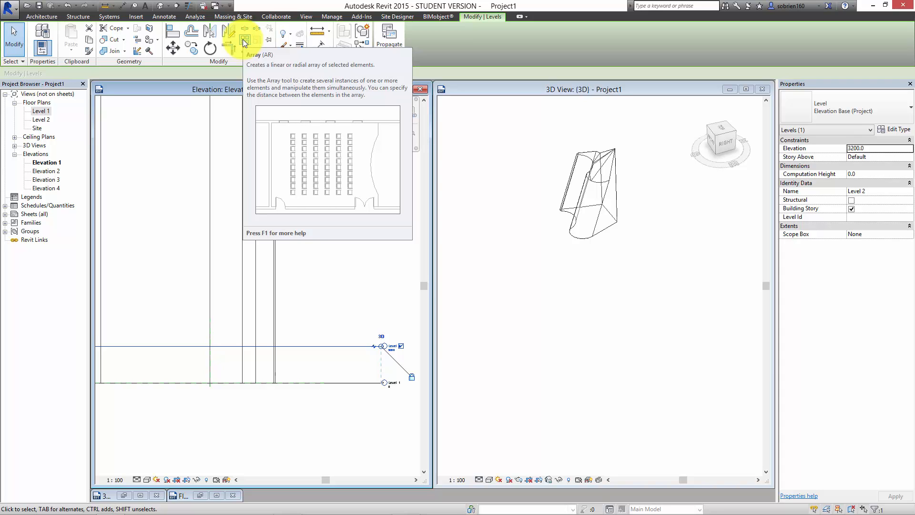
pyautogui.click(243, 42)
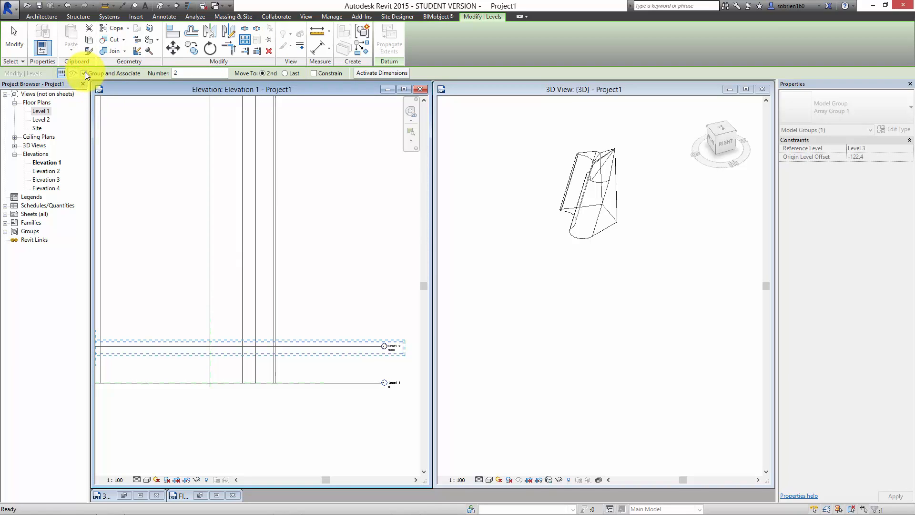
pyautogui.doubleClick(184, 72)
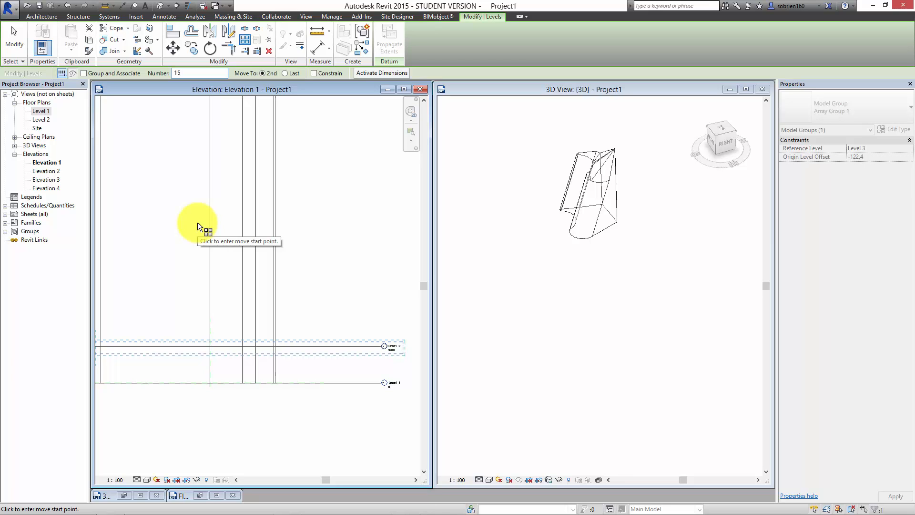
pyautogui.click(367, 345)
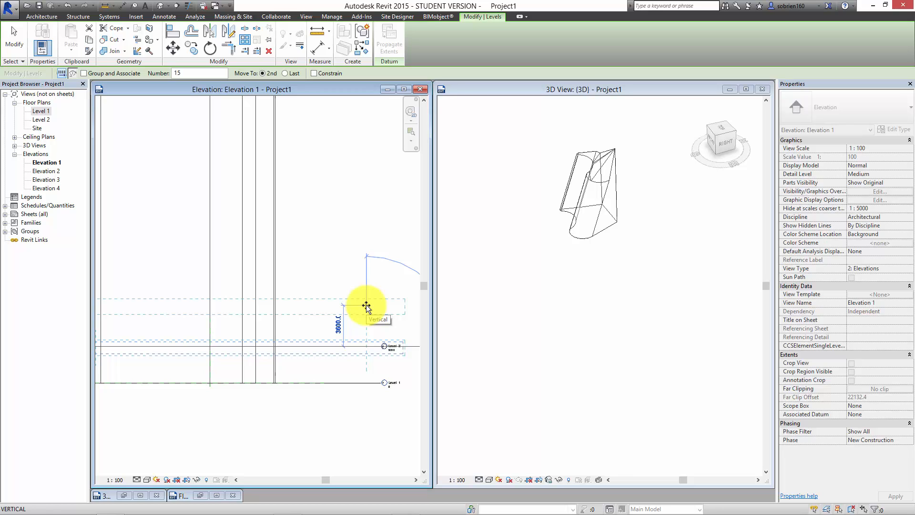
pyautogui.write('3200')
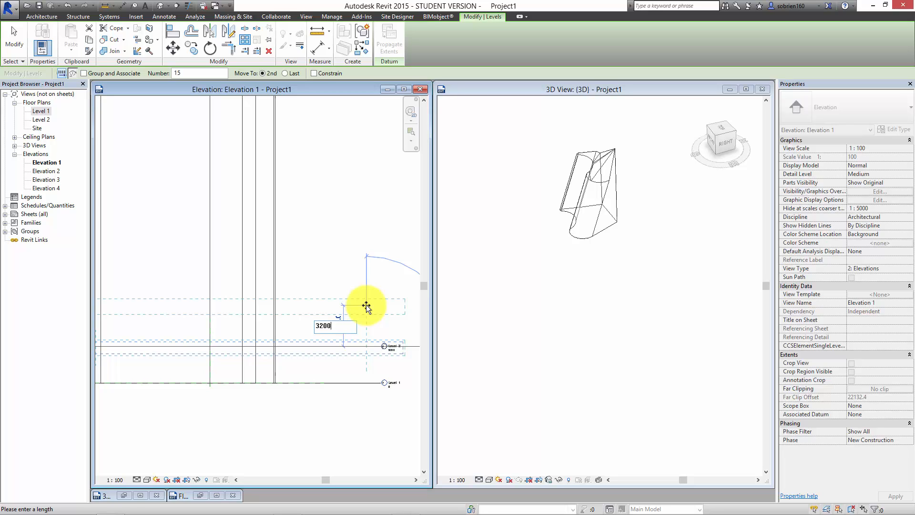
pyautogui.press('Return')
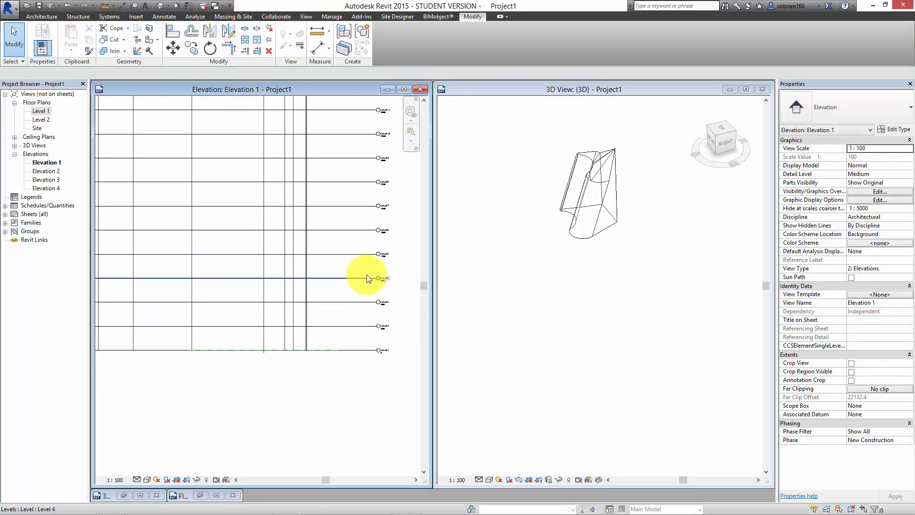
# Check the names and heights of the arrayed levels against the mass in the Elevation 1 view.
pyautogui.scroll(-5, 348, 286)
pyautogui.moveTo(293, 245); pyautogui.dragTo(291, 230, button='middle')
pyautogui.scroll(5, 327, 180)
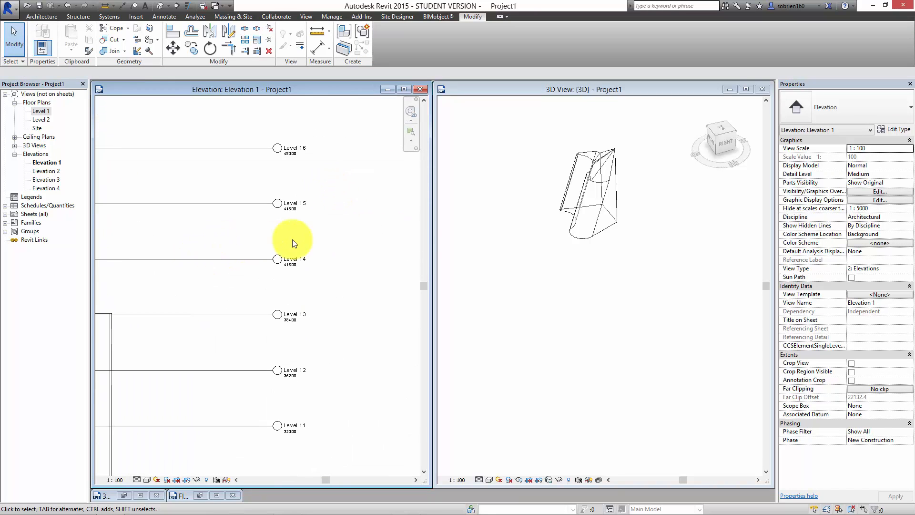
pyautogui.scroll(2, 291, 229)
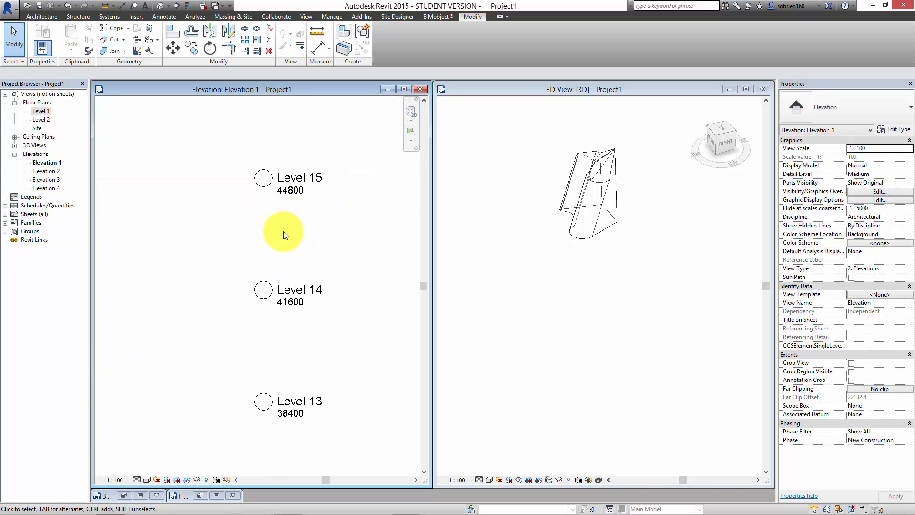
pyautogui.scroll(-4, 266, 229)
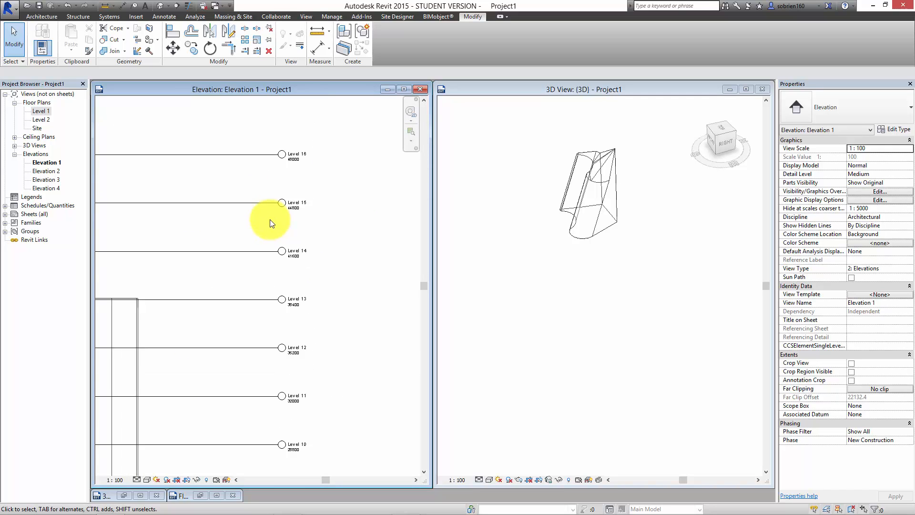
pyautogui.scroll(-3, 302, 221)
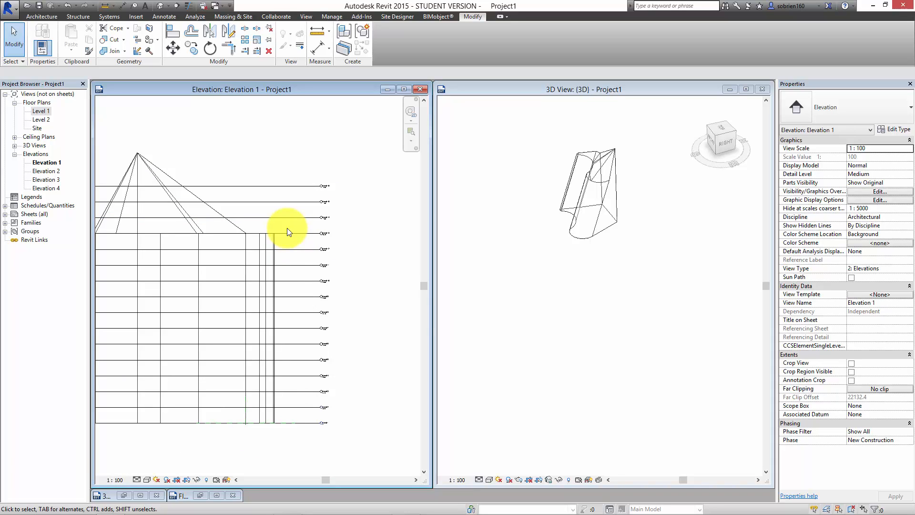
pyautogui.moveTo(288, 229)
pyautogui.mouseDown(button='middle')
pyautogui.moveTo(266, 283)
pyautogui.moveTo(304, 291)
pyautogui.mouseUp(button='middle')
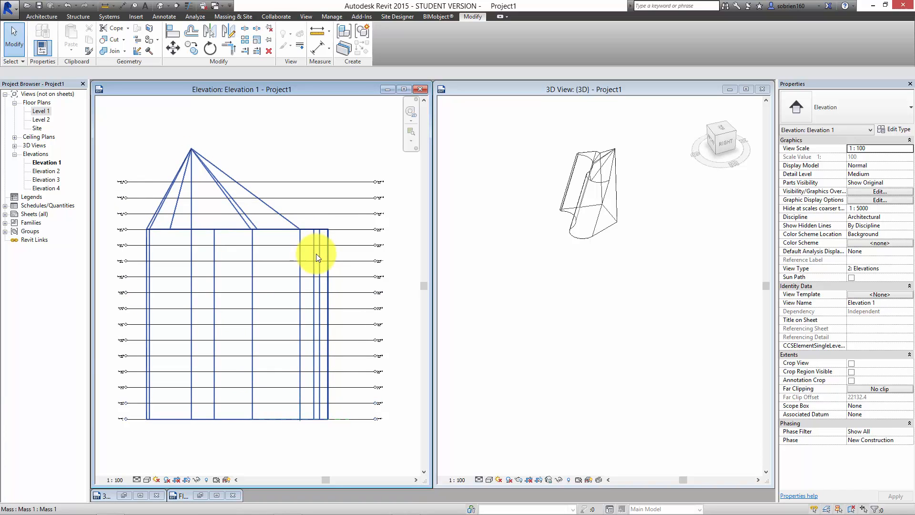
pyautogui.moveTo(316, 254); pyautogui.dragTo(318, 256, button='middle')
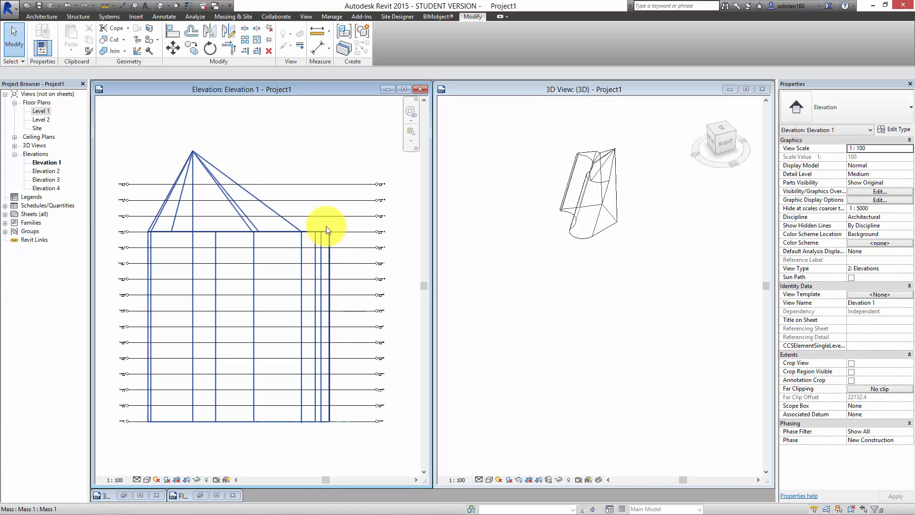
# Select the mass and create mass floors on all levels from Level 1 to Level 16.
pyautogui.click(211, 167)
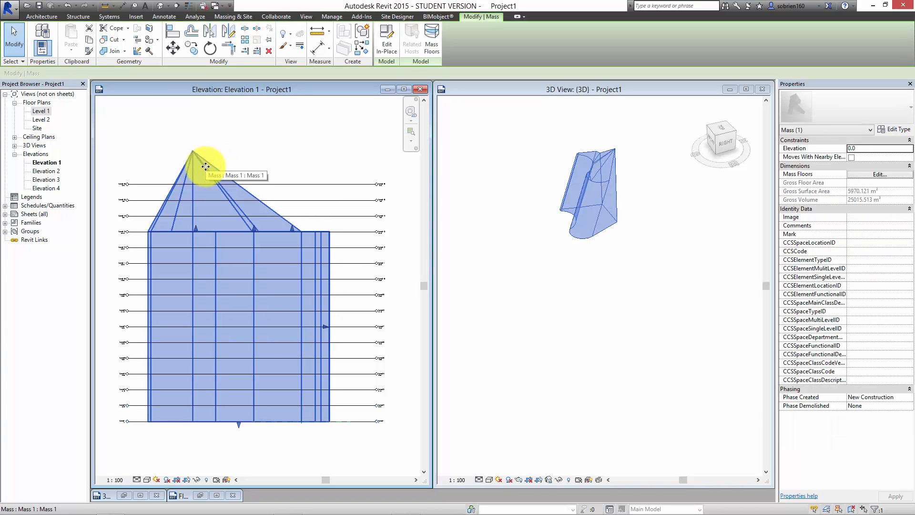
pyautogui.click(435, 42)
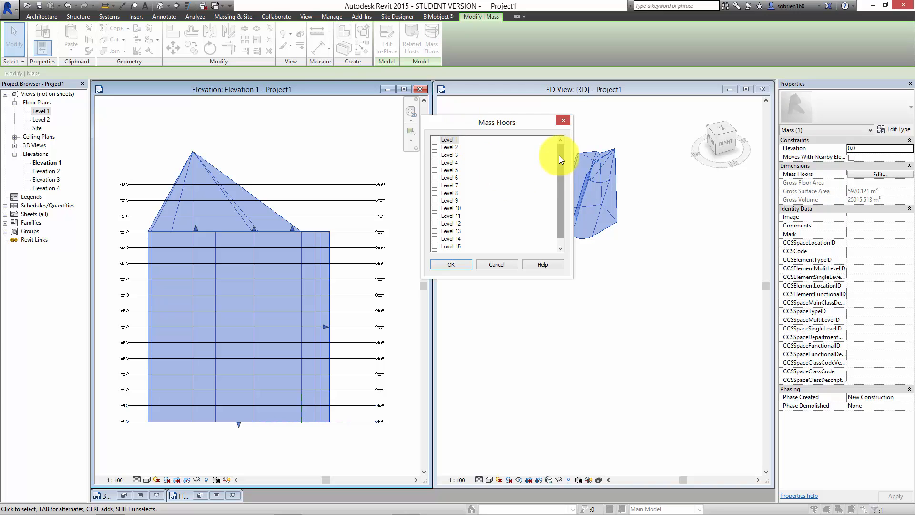
pyautogui.click(444, 140)
pyautogui.moveTo(561, 166); pyautogui.dragTo(561, 196)
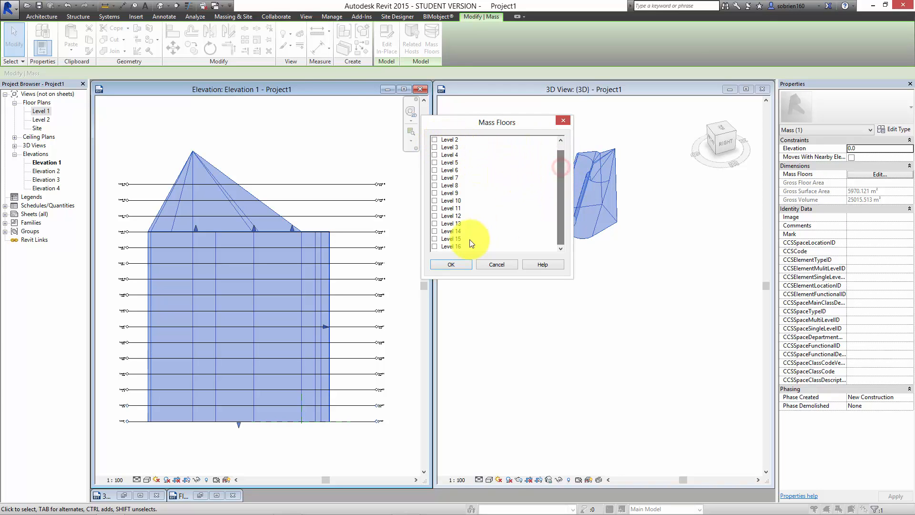
pyautogui.keyDown('shift'); pyautogui.click(435, 246); pyautogui.keyUp('shift')
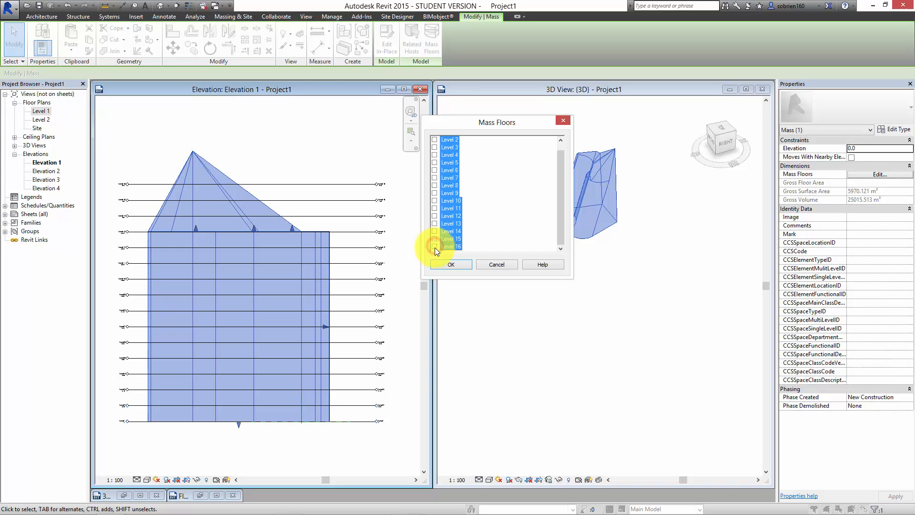
pyautogui.click(463, 265)
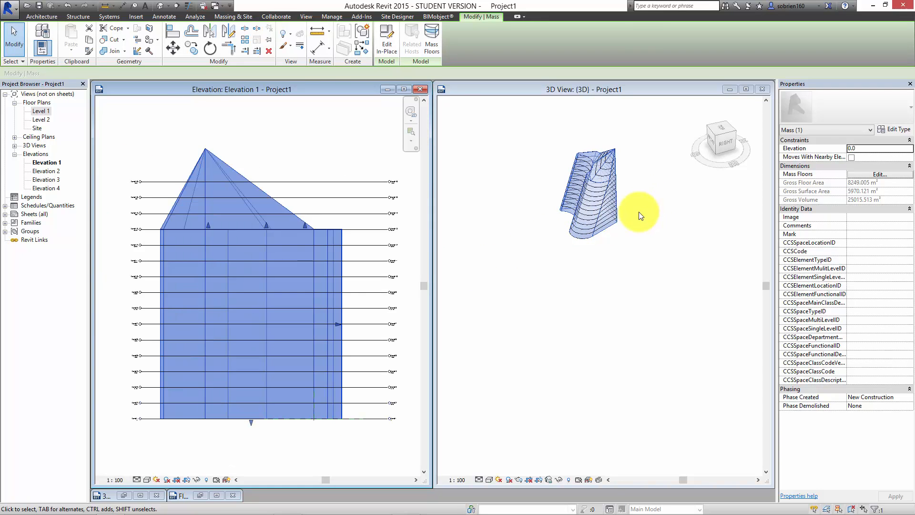
# Deselect the mass and set both the Elevation 1 and 3D views to the Shaded visual style.
pyautogui.scroll(5, 611, 198)
pyautogui.scroll(-5, 611, 197)
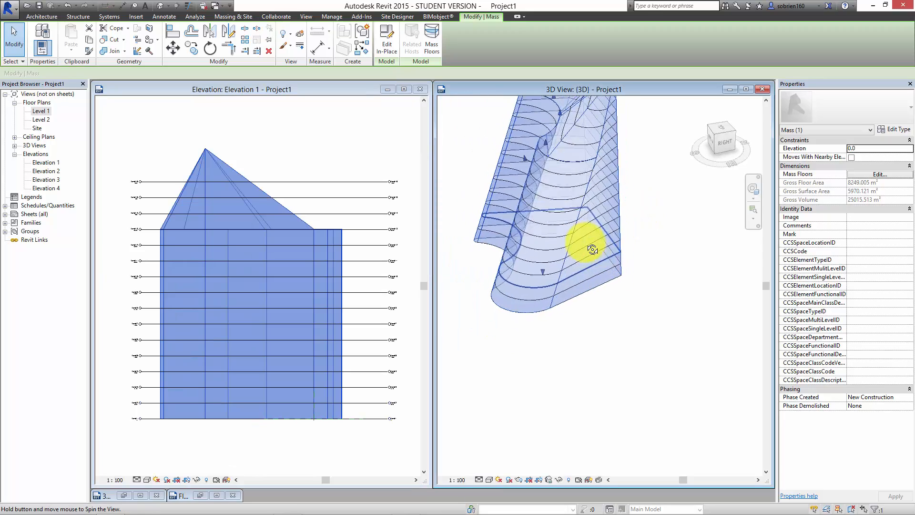
pyautogui.moveTo(592, 245)
pyautogui.keyDown('shift'); pyautogui.mouseDown(button='middle')
pyautogui.moveTo(541, 174)
pyautogui.moveTo(499, 216)
pyautogui.moveTo(531, 198)
pyautogui.moveTo(525, 221)
pyautogui.moveTo(570, 199)
pyautogui.moveTo(631, 207)
pyautogui.moveTo(589, 221)
pyautogui.moveTo(627, 254)
pyautogui.moveTo(625, 229)
pyautogui.moveTo(656, 232)
pyautogui.moveTo(646, 237)
pyautogui.moveTo(654, 292)
pyautogui.moveTo(674, 264)
pyautogui.mouseUp(button='middle'); pyautogui.keyUp('shift')
pyautogui.click(682, 271)
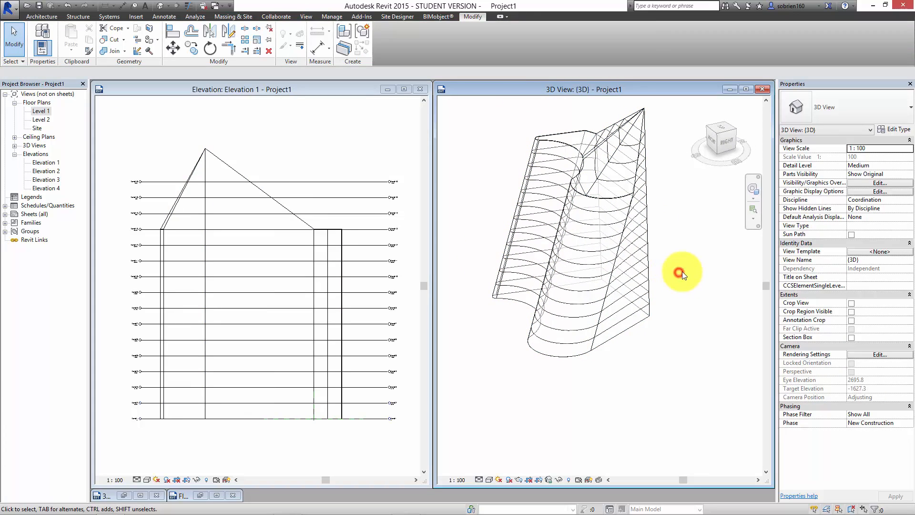
pyautogui.click(146, 481)
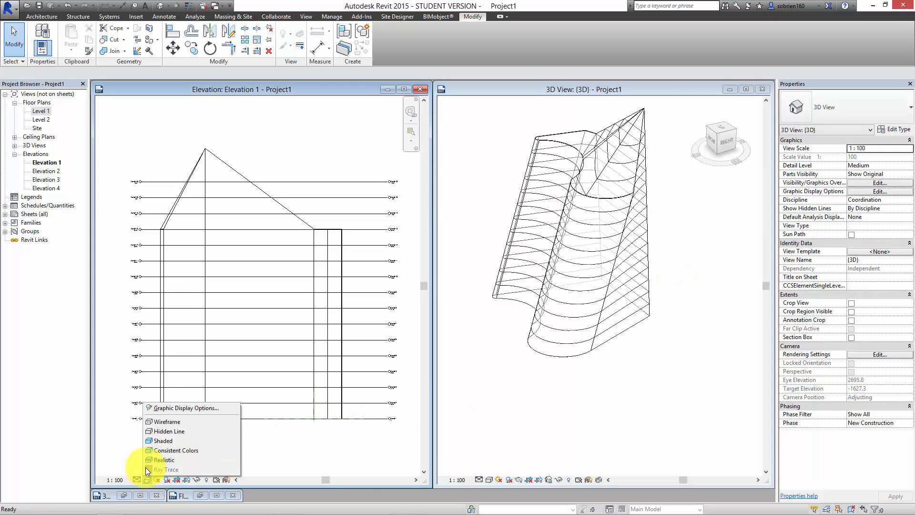
pyautogui.click(157, 441)
pyautogui.click(543, 403)
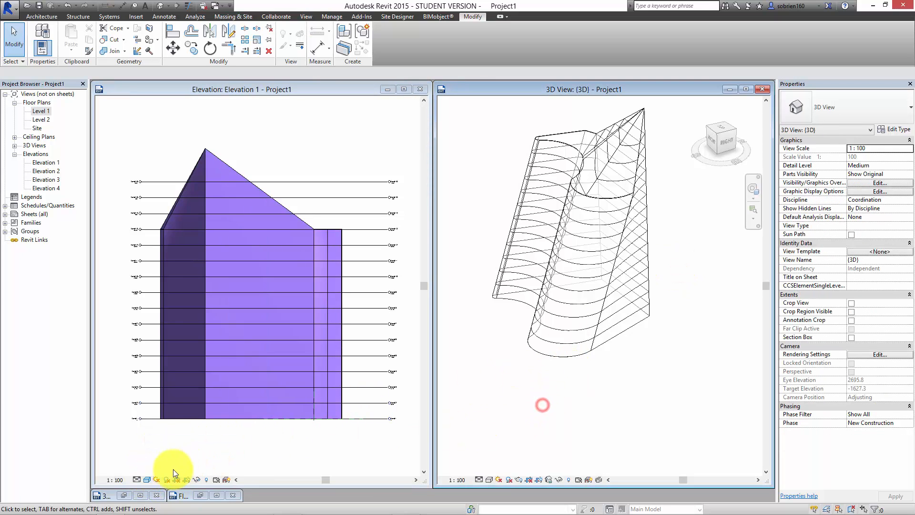
pyautogui.click(490, 480)
pyautogui.click(500, 440)
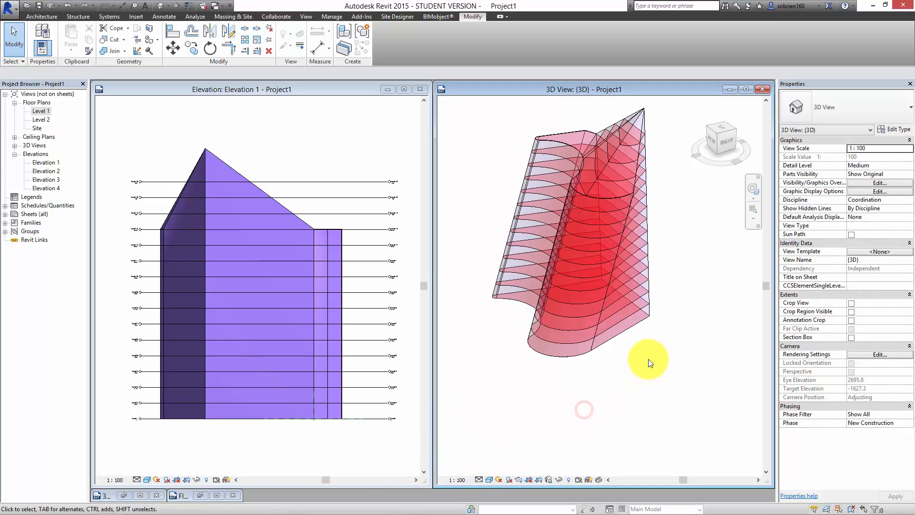
# Select the mass in the 3D view and review its gross floor area, surface area and volume.
pyautogui.moveTo(650, 363)
pyautogui.keyDown('shift'); pyautogui.mouseDown(button='middle')
pyautogui.moveTo(592, 323)
pyautogui.moveTo(608, 365)
pyautogui.moveTo(617, 364)
pyautogui.moveTo(610, 317)
pyautogui.moveTo(653, 353)
pyautogui.mouseUp(button='middle'); pyautogui.keyUp('shift')
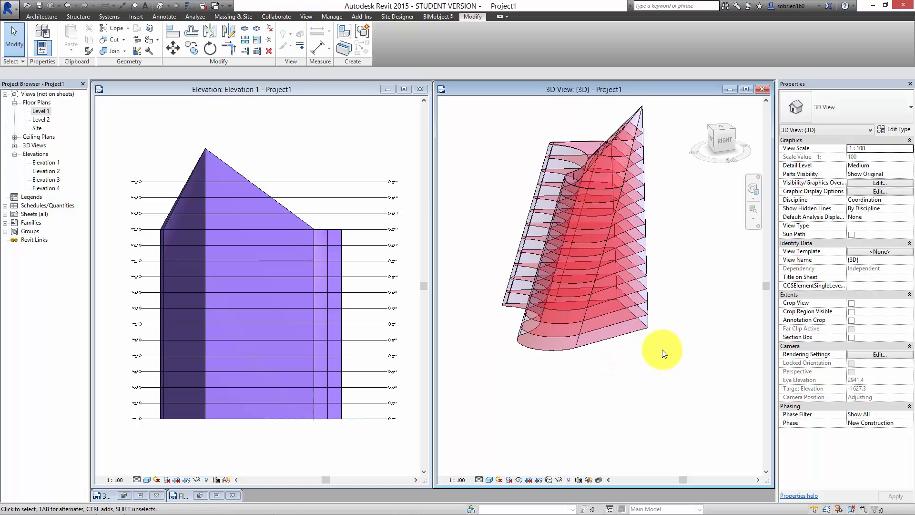
pyautogui.click(634, 334)
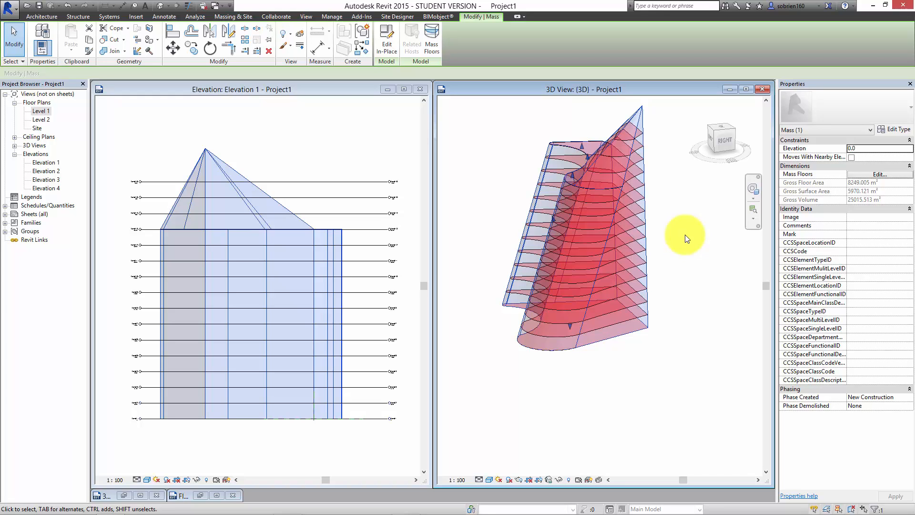
# Deselect the mass, start Floor by Face and select the mass floors from Level 2 up to Level 16 in the 3D view.
pyautogui.click(688, 266)
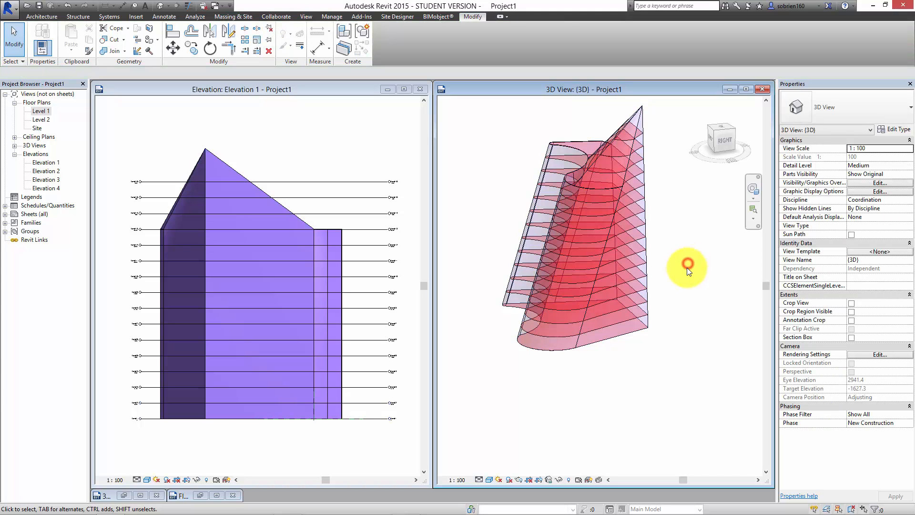
pyautogui.moveTo(682, 277); pyautogui.dragTo(698, 346, button='middle')
pyautogui.scroll(3, 664, 307)
pyautogui.scroll(-2, 694, 332)
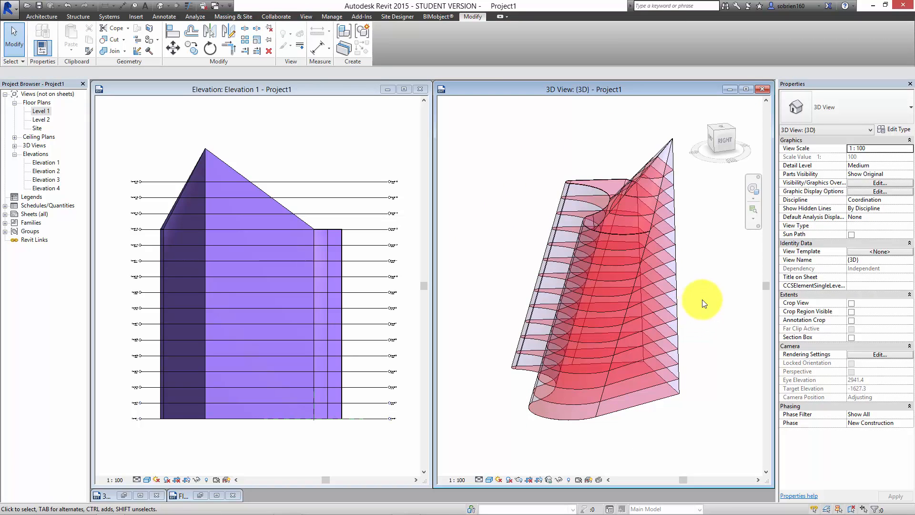
pyautogui.click(51, 18)
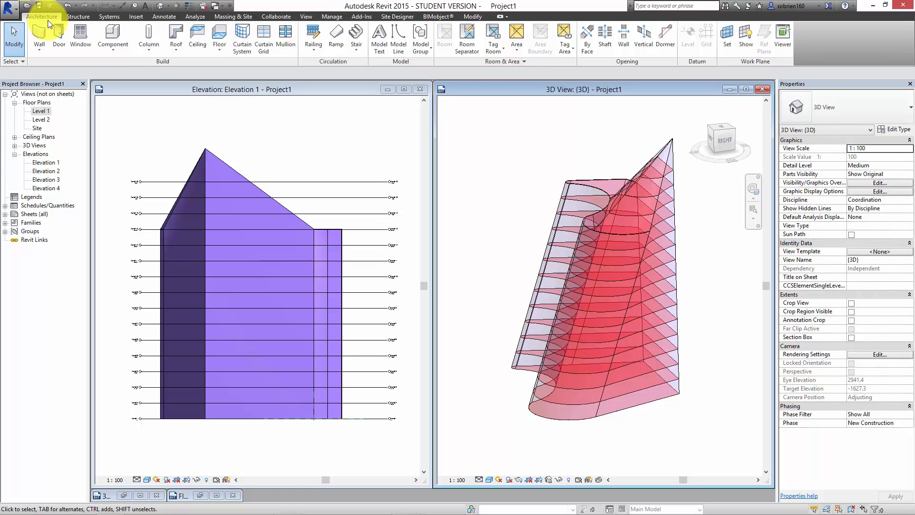
pyautogui.click(220, 51)
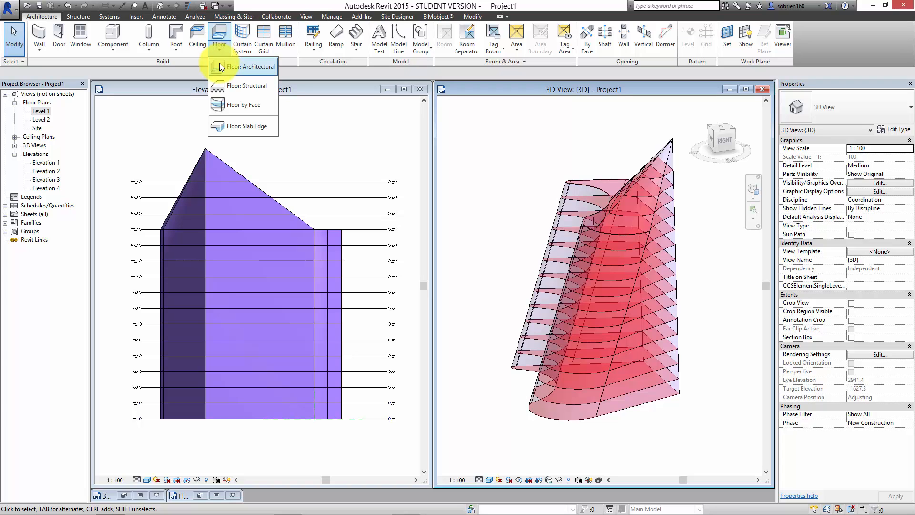
pyautogui.click(222, 104)
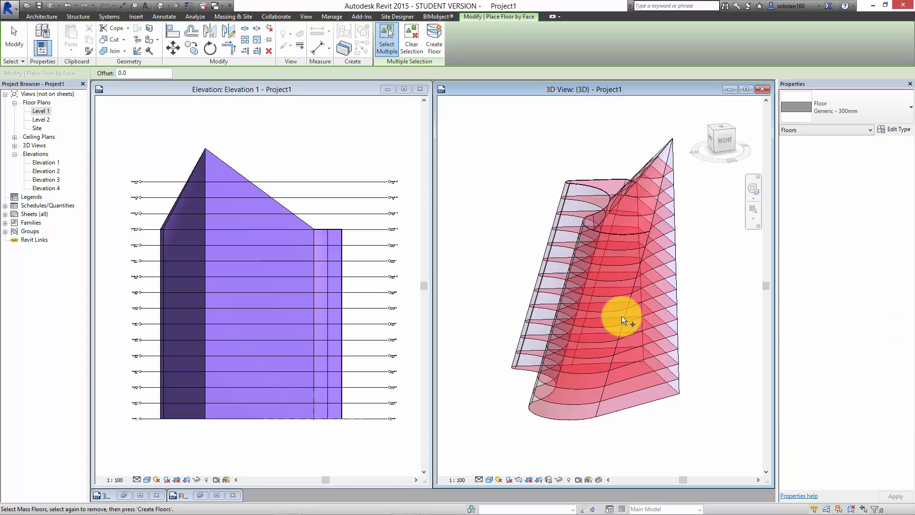
pyautogui.click(671, 365)
pyautogui.click(673, 348)
pyautogui.click(673, 335)
pyautogui.click(672, 319)
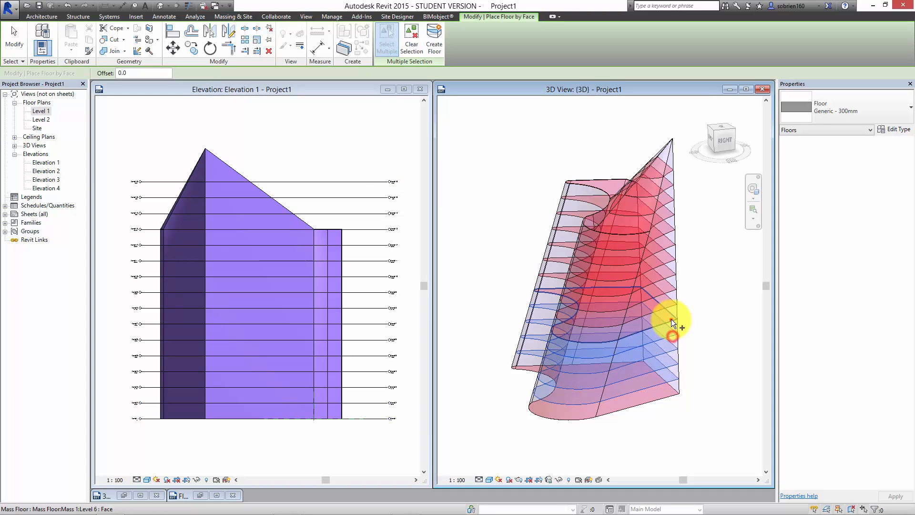
pyautogui.click(671, 319)
pyautogui.click(672, 305)
pyautogui.click(671, 291)
pyautogui.click(671, 276)
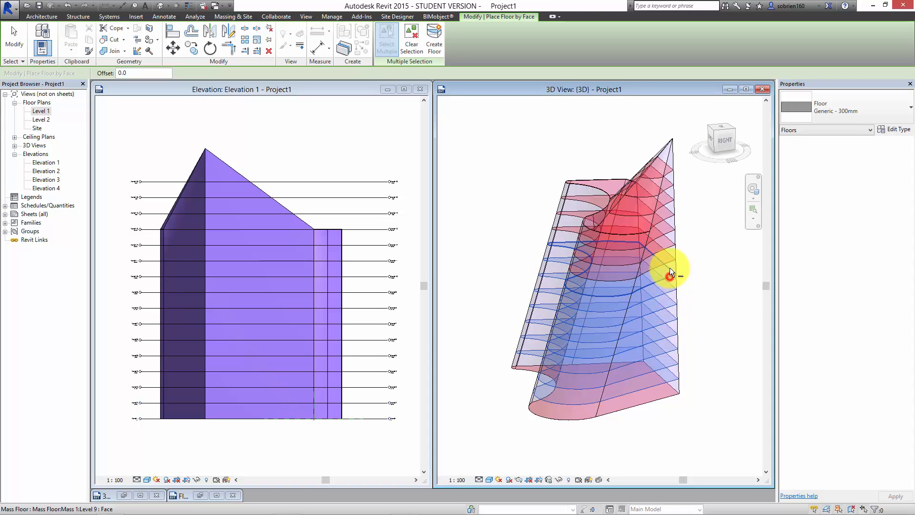
pyautogui.click(668, 262)
pyautogui.click(669, 244)
pyautogui.click(670, 223)
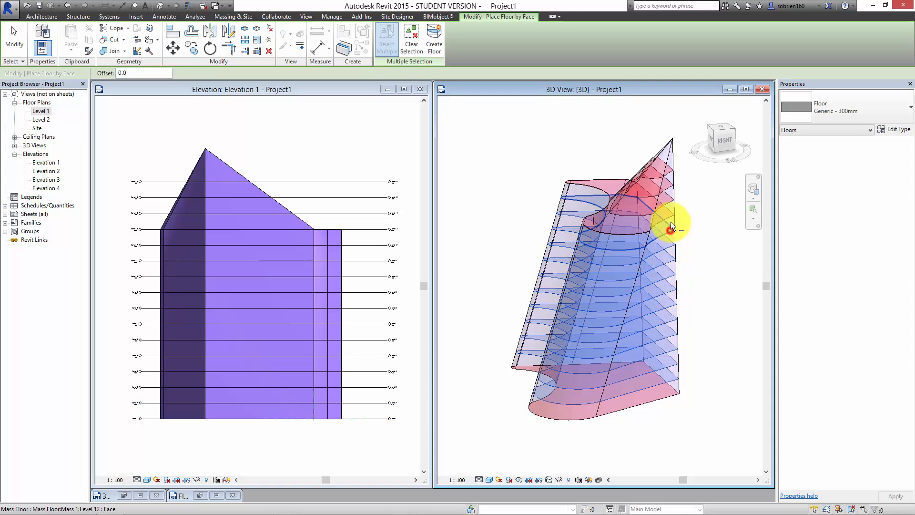
pyautogui.click(671, 214)
pyautogui.click(673, 204)
pyautogui.click(669, 191)
pyautogui.click(668, 180)
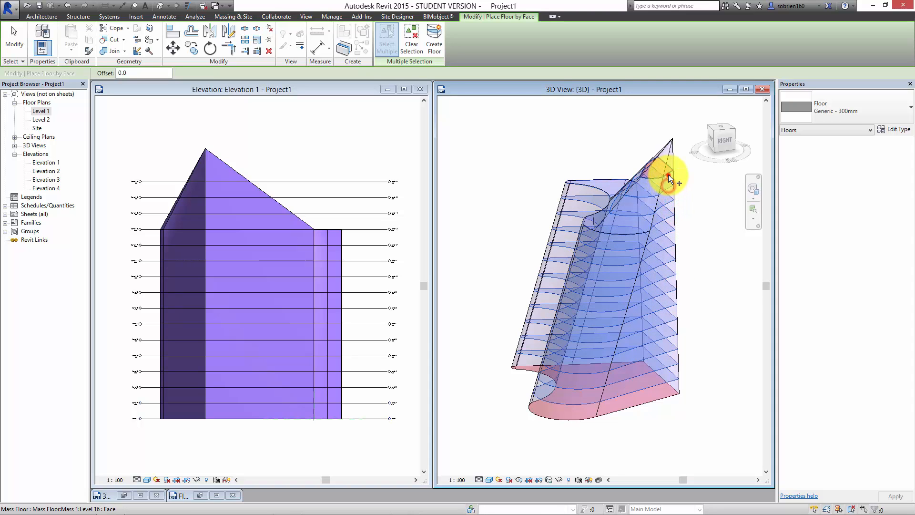
# Set the floor type to Suspended - 300mm LW Concrete, create the floors on the selected mass floors and end the command.
pyautogui.click(843, 111)
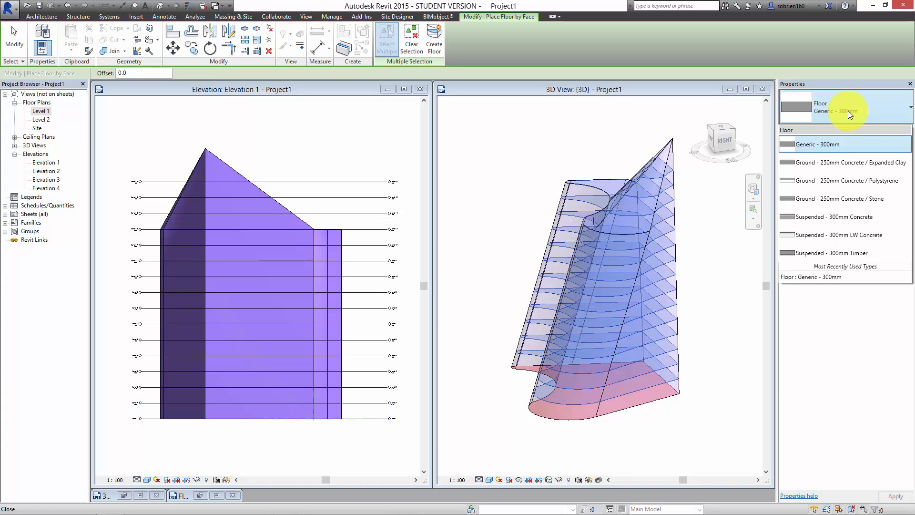
pyautogui.click(845, 235)
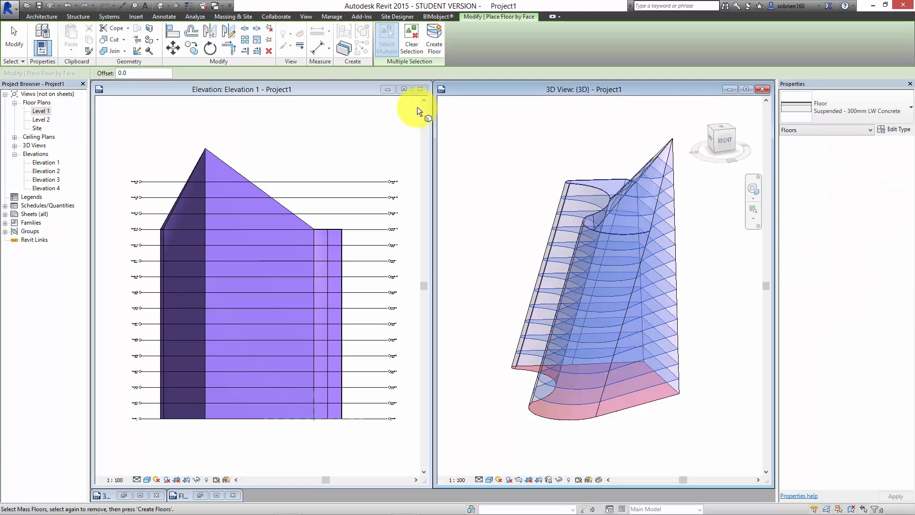
pyautogui.click(432, 41)
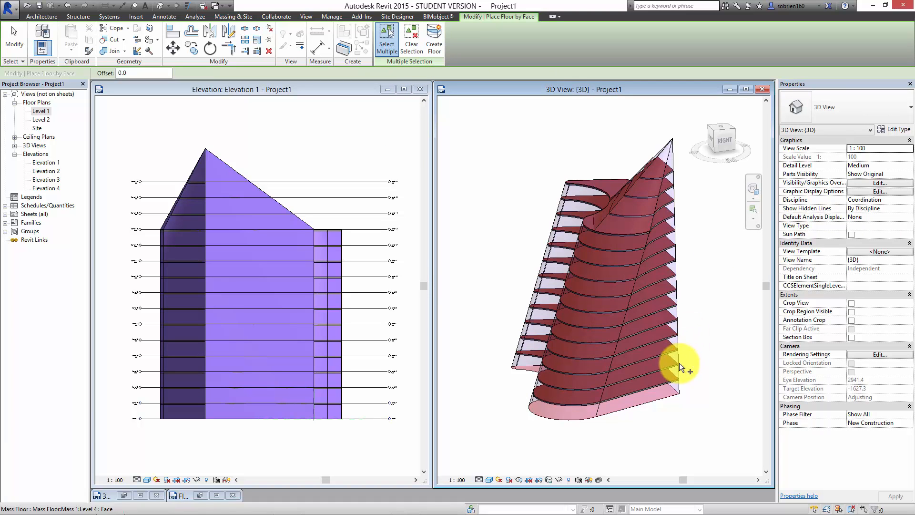
pyautogui.keyDown('shift'); pyautogui.moveTo(681, 364); pyautogui.dragTo(605, 376, button='middle'); pyautogui.keyUp('shift')
pyautogui.scroll(7, 604, 375)
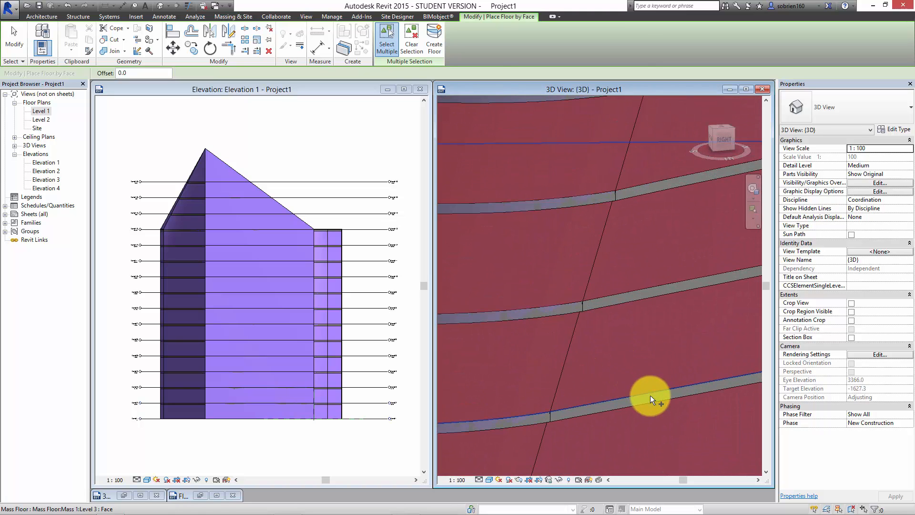
pyautogui.scroll(-5, 646, 391)
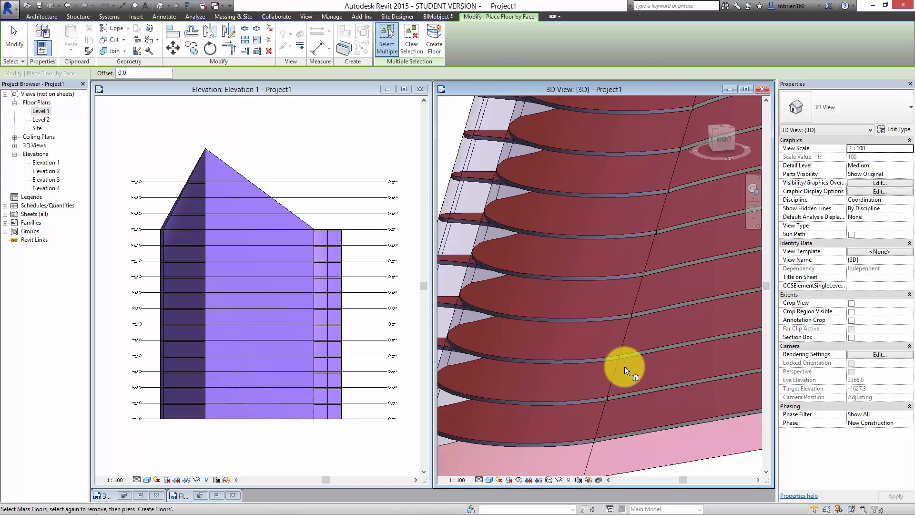
pyautogui.scroll(-3, 625, 366)
pyautogui.moveTo(625, 365); pyautogui.dragTo(594, 373, button='middle')
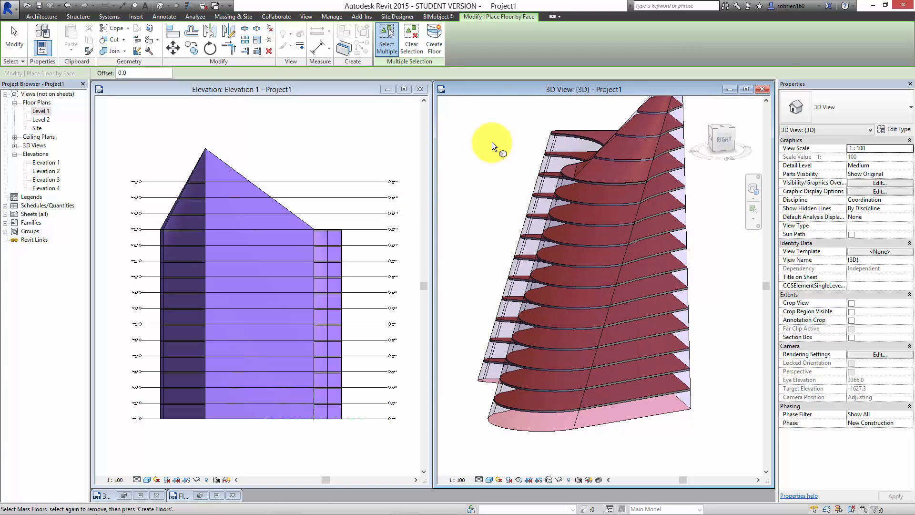
pyautogui.press('Escape')
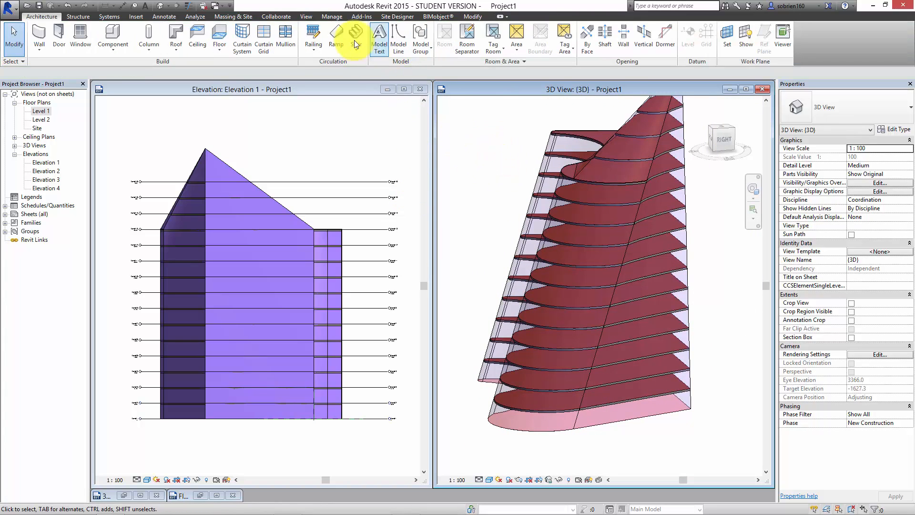
# Hide the mass with Show Mass by View Settings to inspect the floors alone, and restore Show Mass Form and Floors.
pyautogui.click(237, 16)
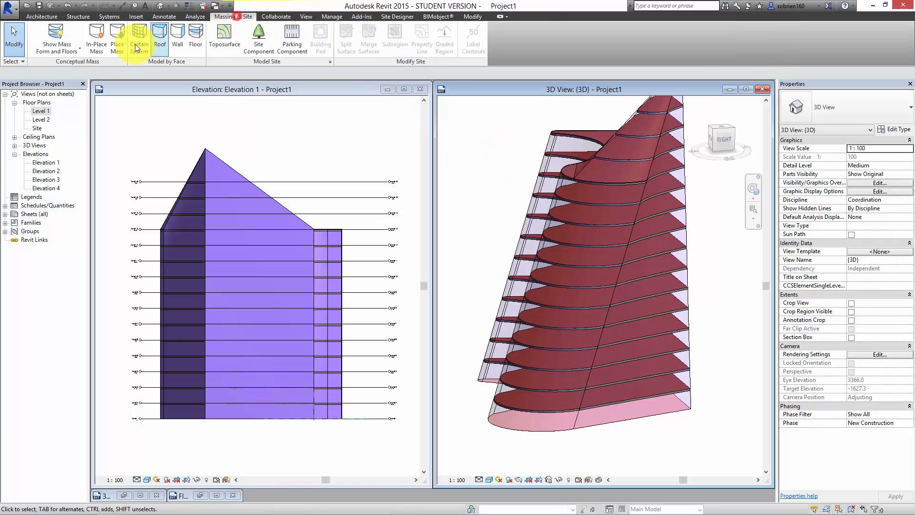
pyautogui.click(71, 50)
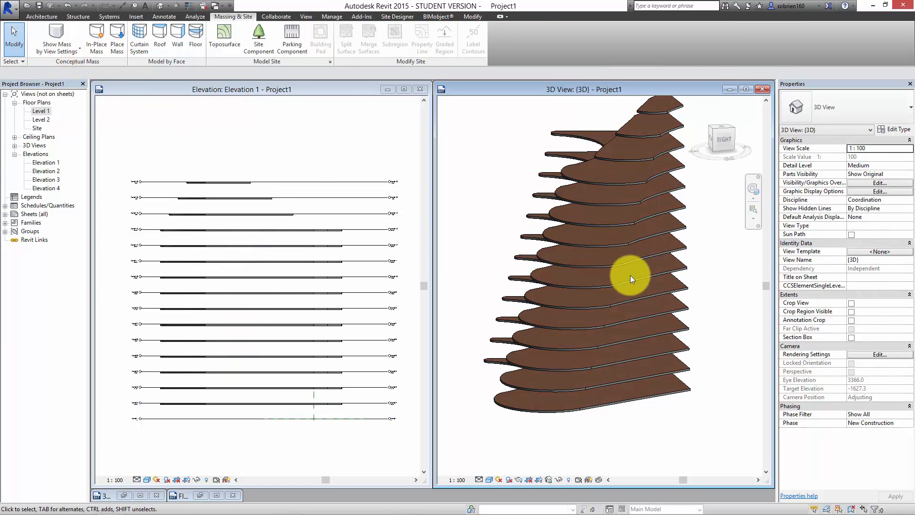
pyautogui.moveTo(656, 346)
pyautogui.keyDown('shift'); pyautogui.mouseDown(button='middle')
pyautogui.moveTo(623, 321)
pyautogui.moveTo(627, 345)
pyautogui.moveTo(691, 359)
pyautogui.moveTo(644, 329)
pyautogui.moveTo(720, 265)
pyautogui.moveTo(715, 313)
pyautogui.moveTo(664, 337)
pyautogui.moveTo(672, 340)
pyautogui.mouseUp(button='middle'); pyautogui.keyUp('shift')
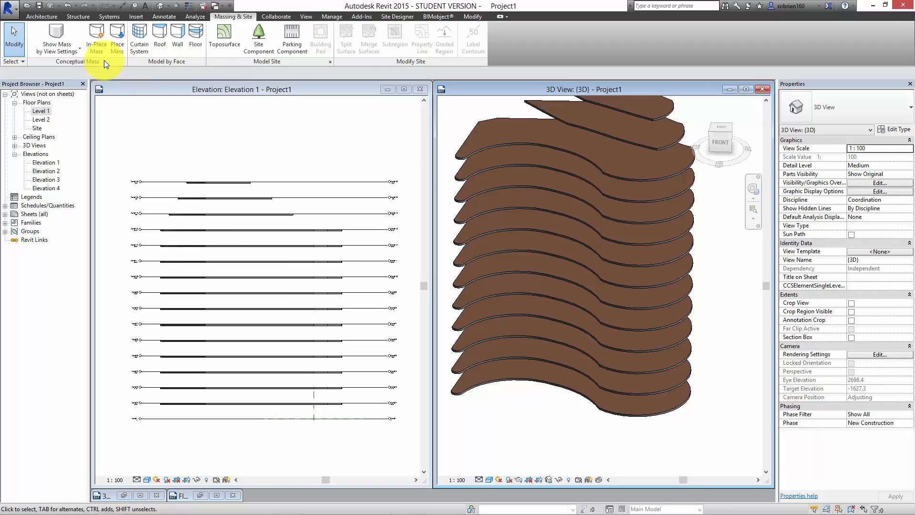
pyautogui.click(76, 48)
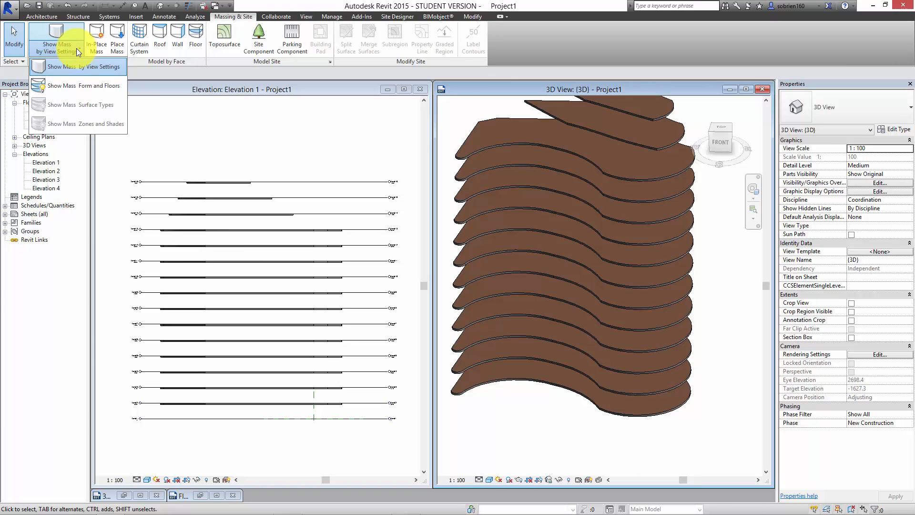
pyautogui.click(74, 85)
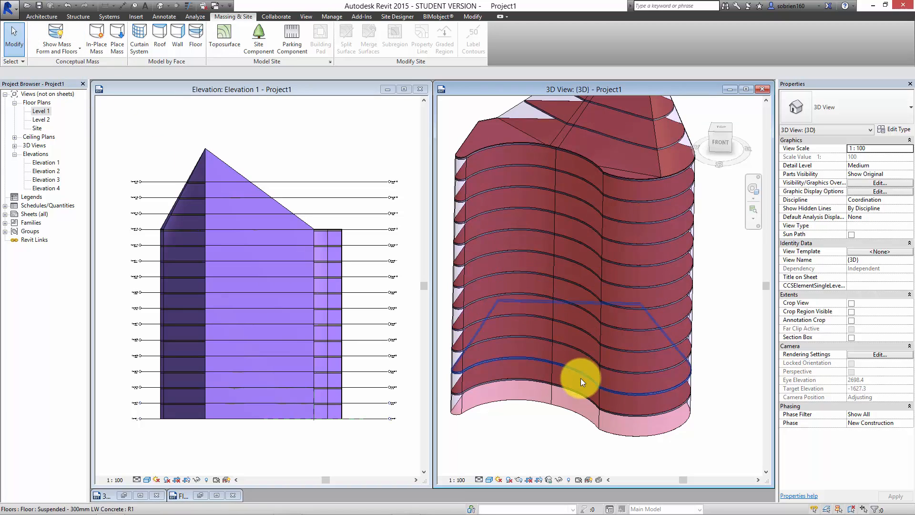
pyautogui.keyDown('shift'); pyautogui.moveTo(582, 378); pyautogui.dragTo(435, 342, button='middle'); pyautogui.keyUp('shift')
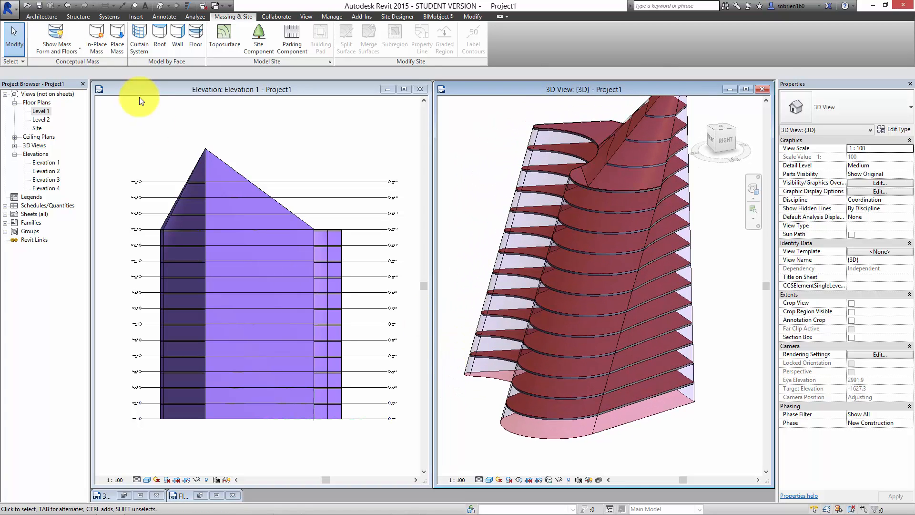
# Place Generic - 400mm (Exterior) walls by face on the mass's flat side and adjoining rounded end, and unjoin the conflicting elements.
pyautogui.click(42, 17)
pyautogui.click(44, 49)
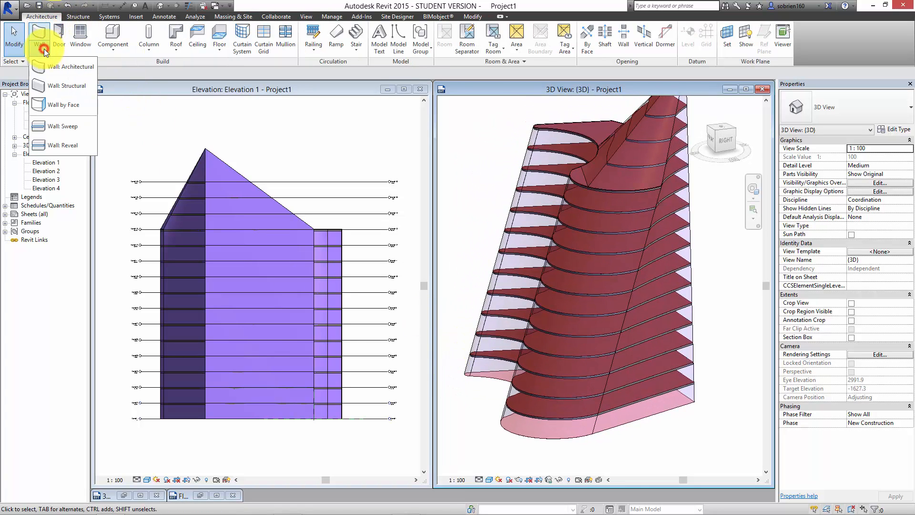
pyautogui.click(56, 102)
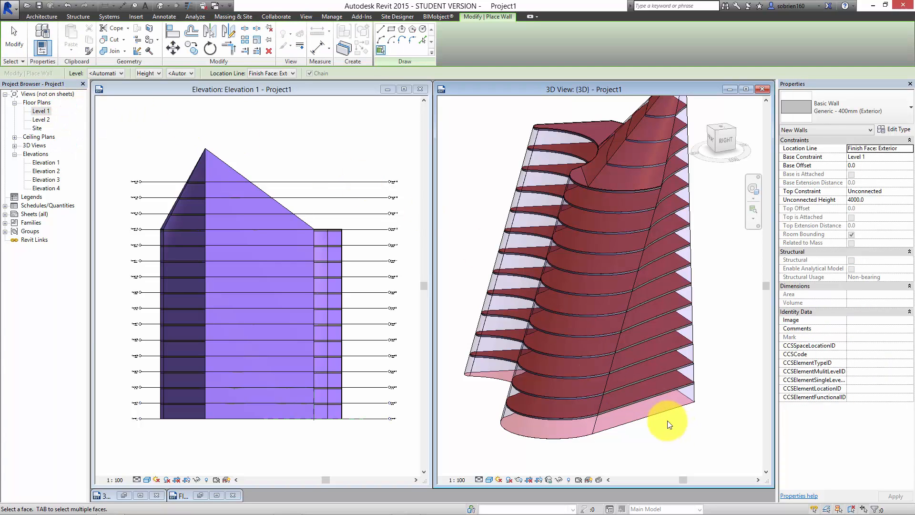
pyautogui.click(662, 413)
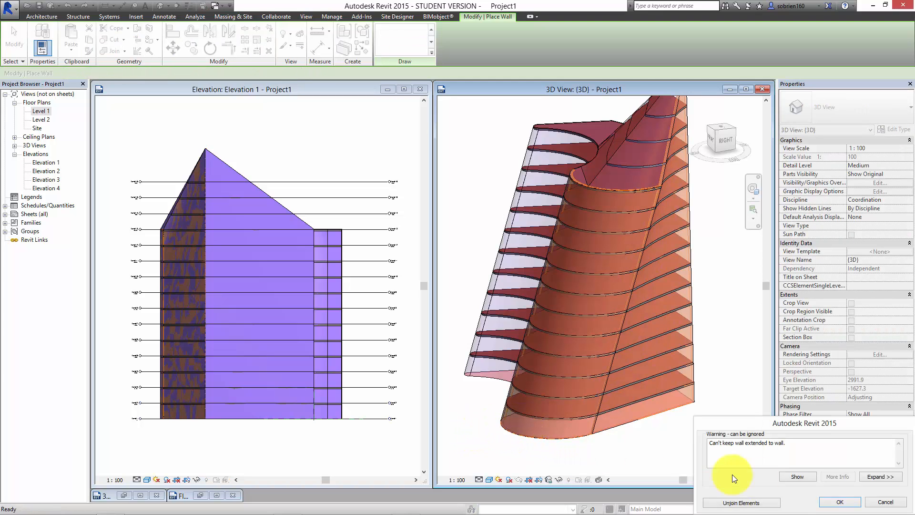
pyautogui.click(762, 503)
pyautogui.keyDown('shift'); pyautogui.moveTo(593, 402); pyautogui.dragTo(647, 437, button='middle'); pyautogui.keyUp('shift')
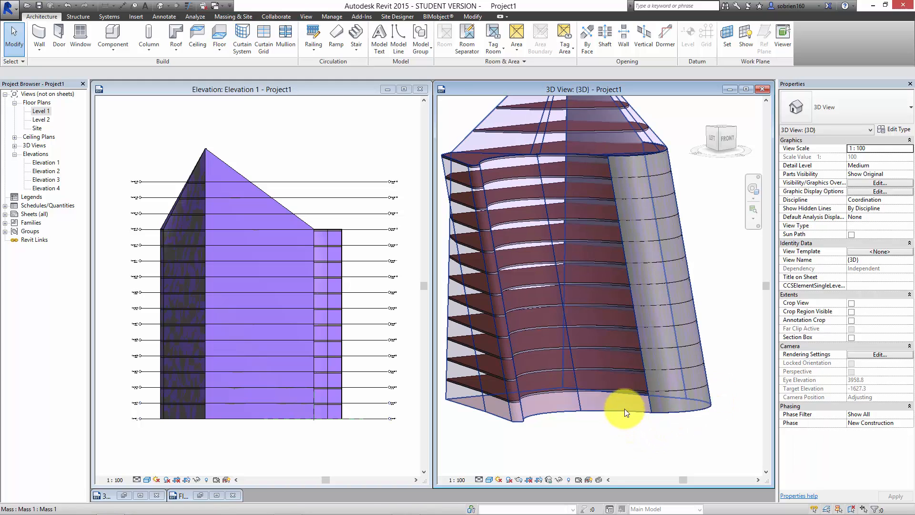
# Add Generic - 400mm (Exterior) walls by face on the two remaining curved front faces of the mass, and unjoin the conflicting elements.
pyautogui.click(41, 50)
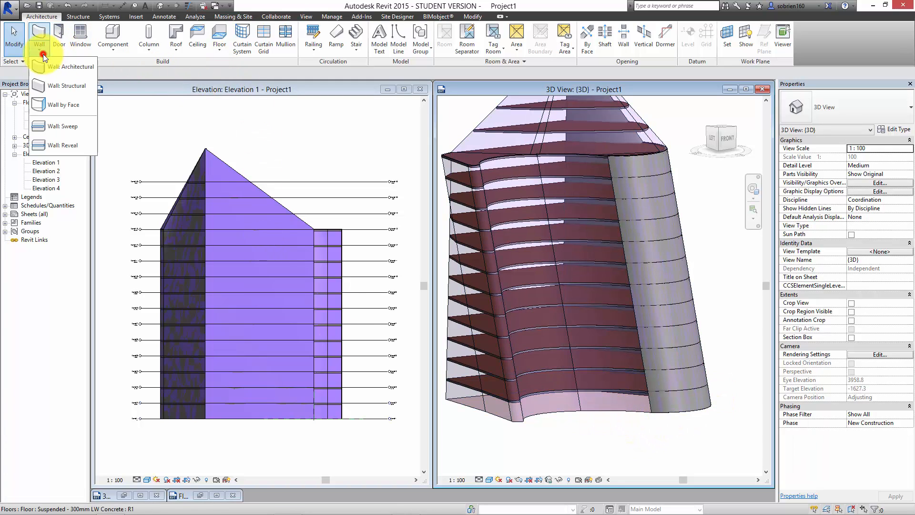
pyautogui.click(55, 103)
pyautogui.click(621, 411)
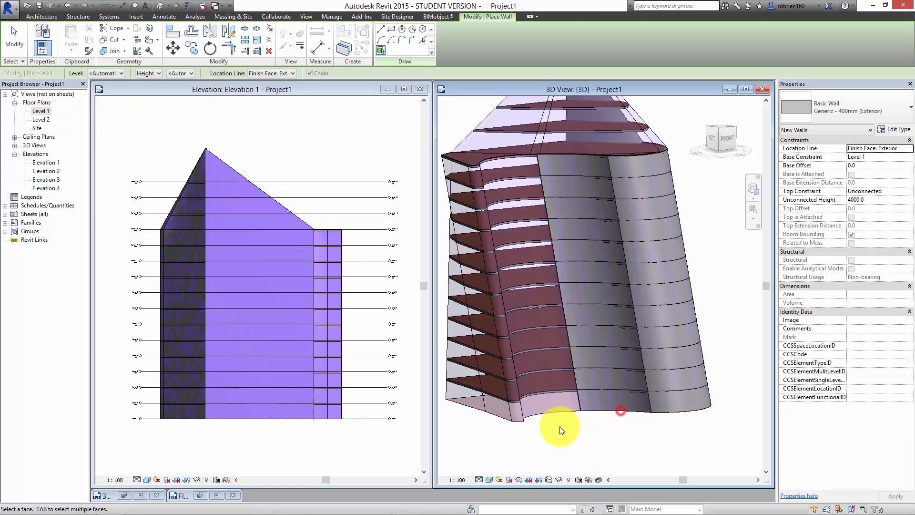
pyautogui.click(557, 419)
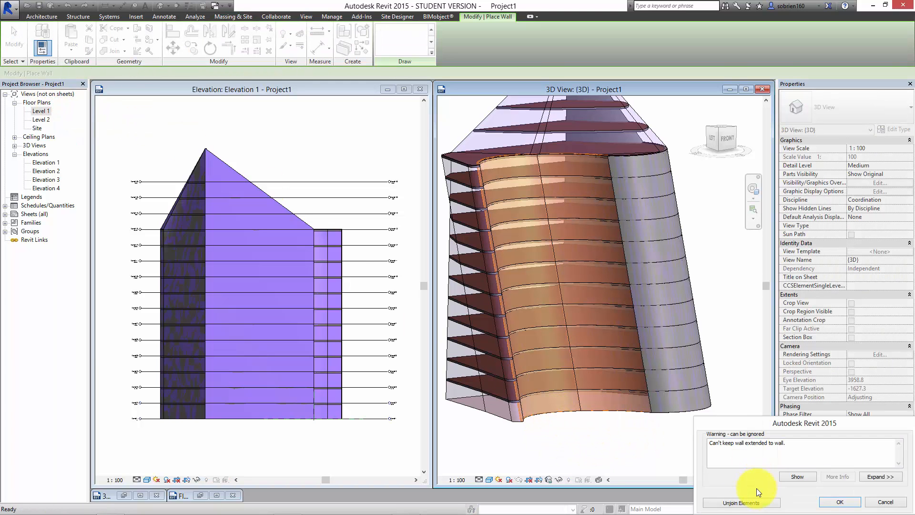
pyautogui.click(748, 503)
pyautogui.keyDown('shift'); pyautogui.moveTo(635, 445); pyautogui.dragTo(520, 305, button='middle'); pyautogui.keyUp('shift')
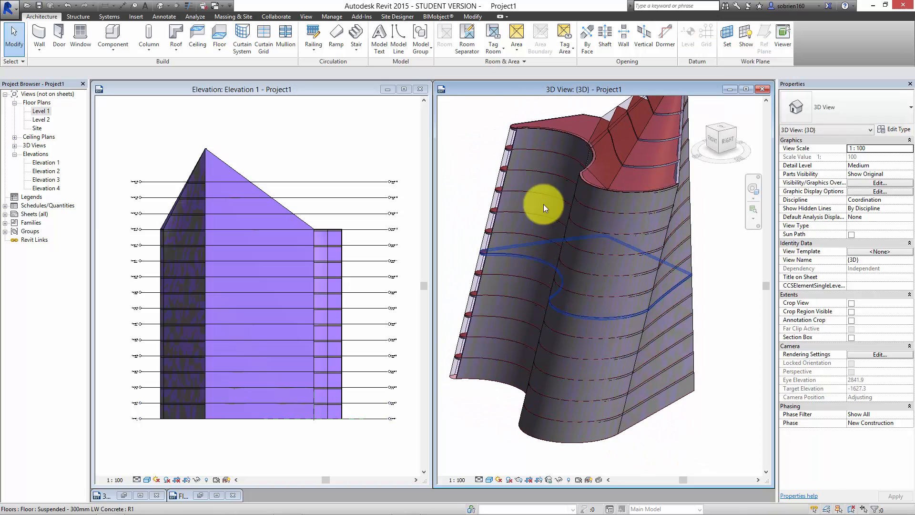
# Hide the mass with Show Mass by View Settings and inspect the walls and floors from the back in the 3D view.
pyautogui.click(234, 17)
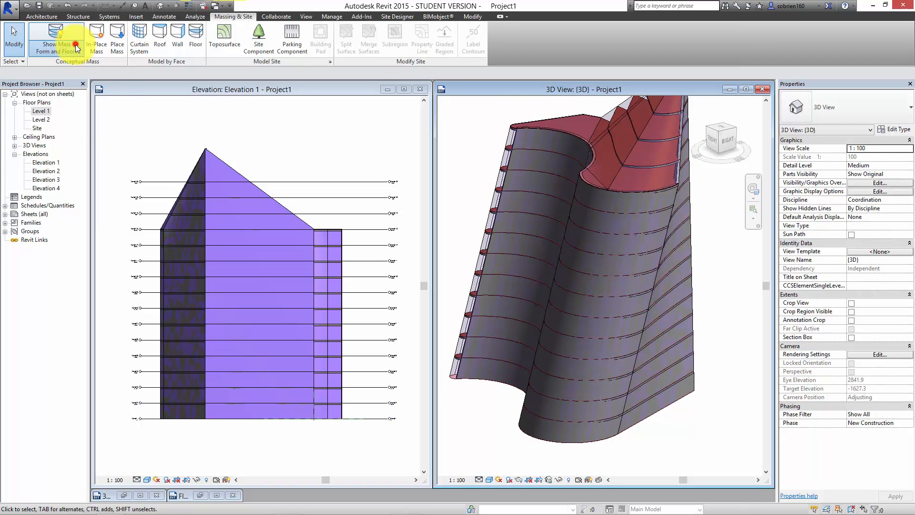
pyautogui.click(57, 48)
pyautogui.click(69, 63)
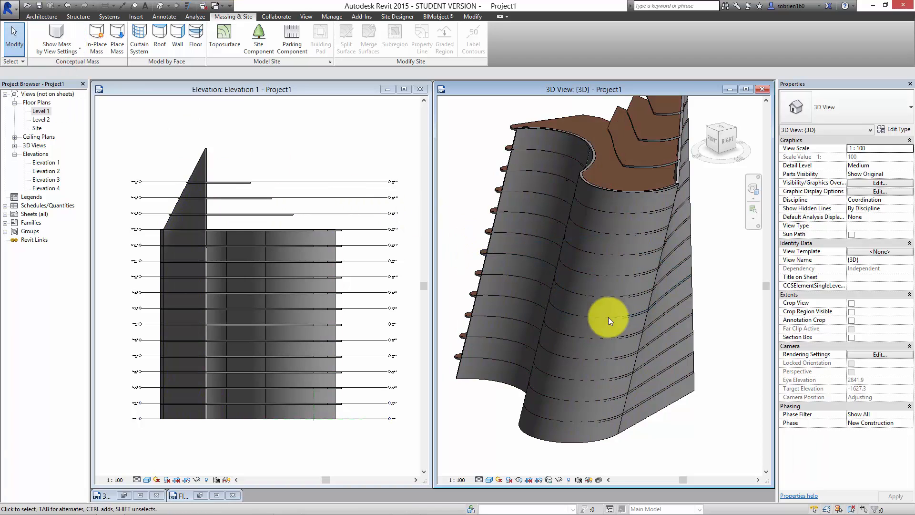
pyautogui.moveTo(609, 316)
pyautogui.keyDown('shift'); pyautogui.mouseDown(button='middle')
pyautogui.moveTo(436, 316)
pyautogui.moveTo(655, 320)
pyautogui.moveTo(562, 229)
pyautogui.moveTo(546, 301)
pyautogui.moveTo(600, 302)
pyautogui.mouseUp(button='middle'); pyautogui.keyUp('shift')
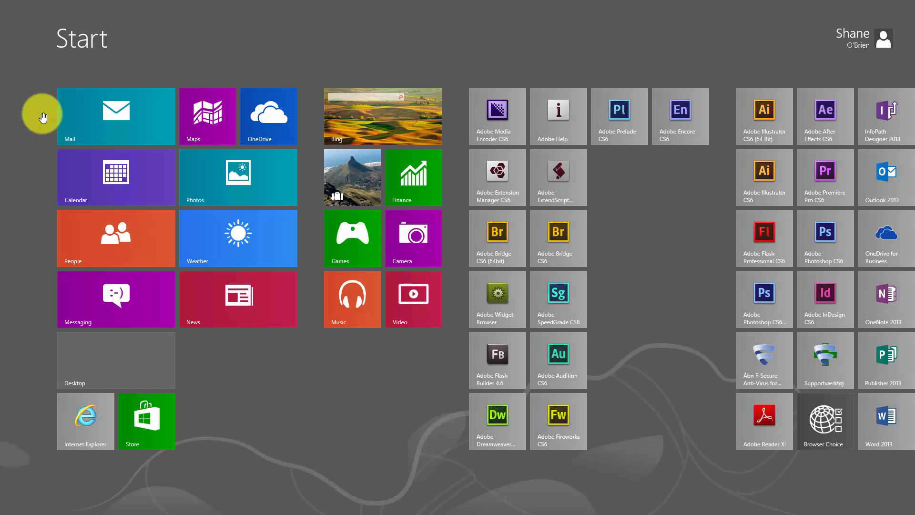
# Return to the desktop and open the Level 1 floor plan to examine the new walls in plan.
pyautogui.click(95, 367)
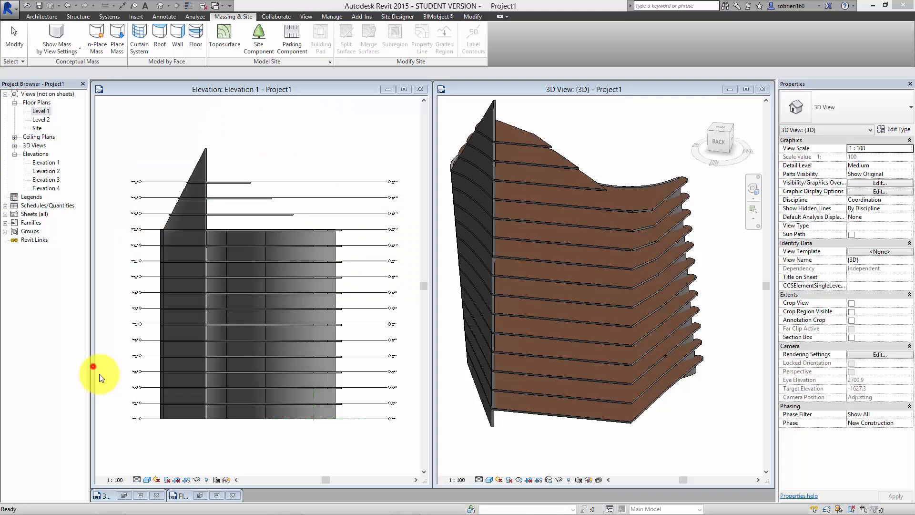
pyautogui.click(35, 116)
pyautogui.scroll(3, 527, 363)
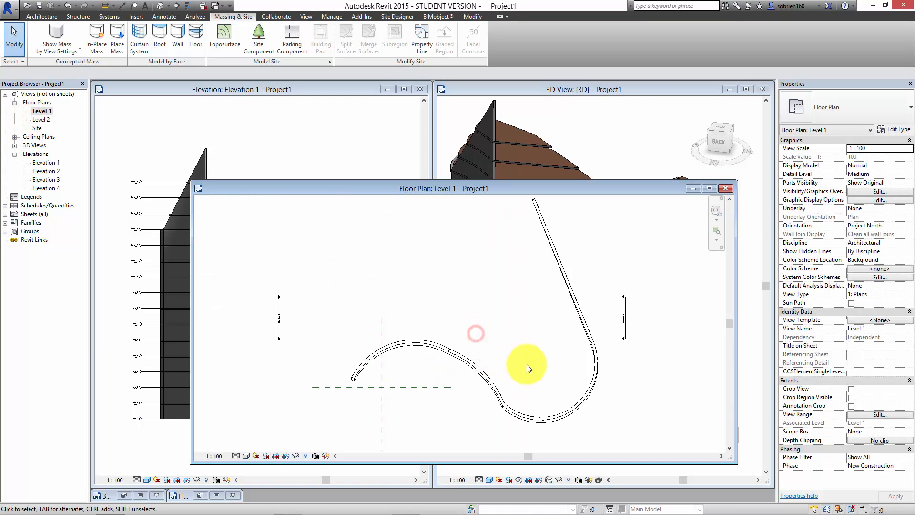
# Open the Level 2 floor plan to examine the walls at that level.
pyautogui.doubleClick(42, 119)
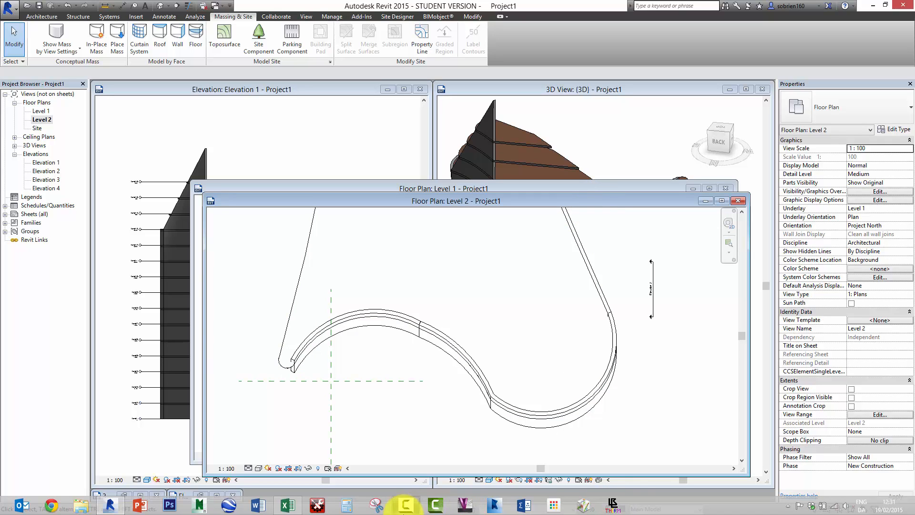
pyautogui.click(406, 506)
pyautogui.click(658, 401)
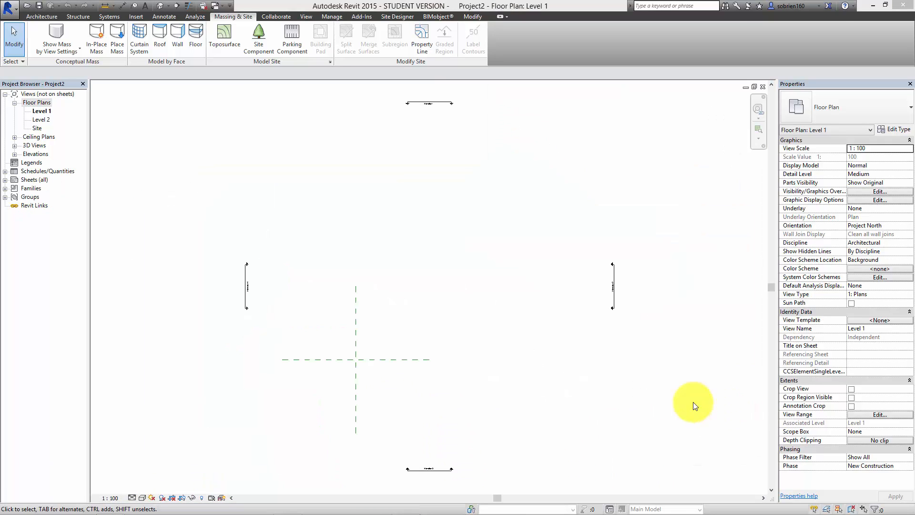
pyautogui.click(159, 6)
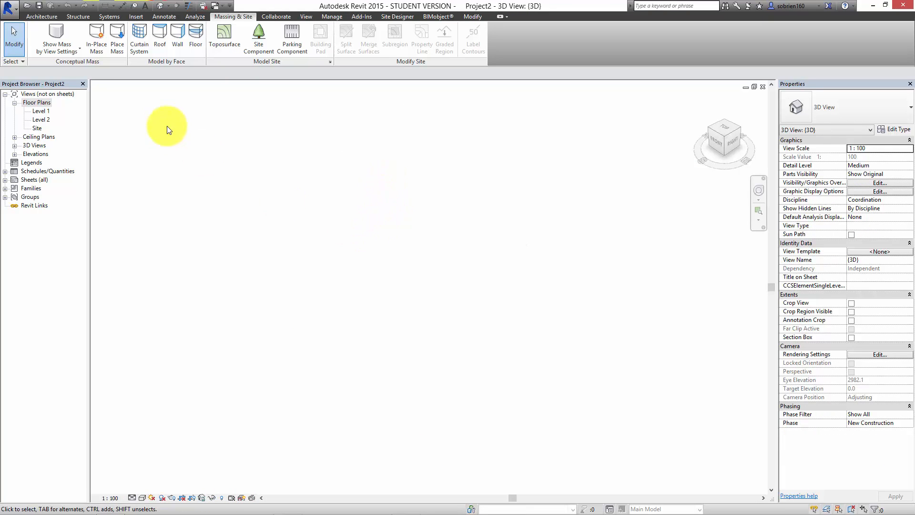
pyautogui.moveTo(168, 159); pyautogui.dragTo(170, 170, button='middle')
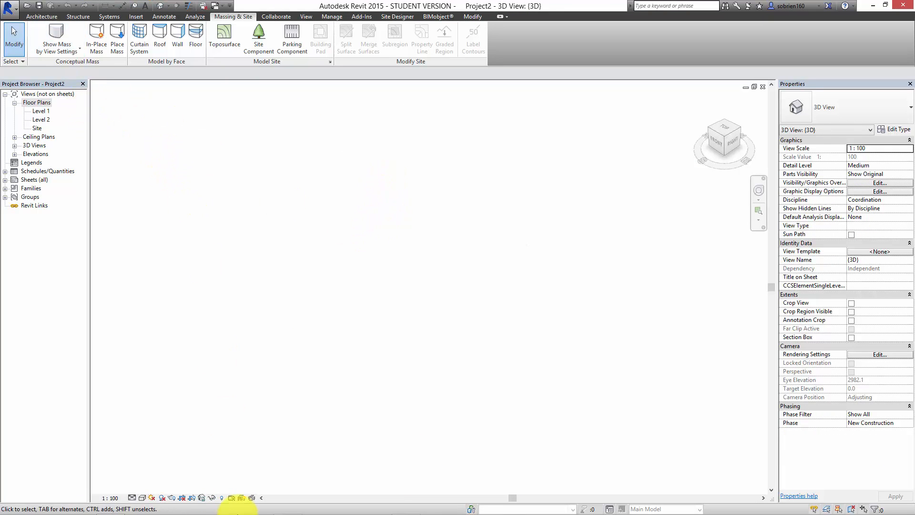
pyautogui.click(344, 397)
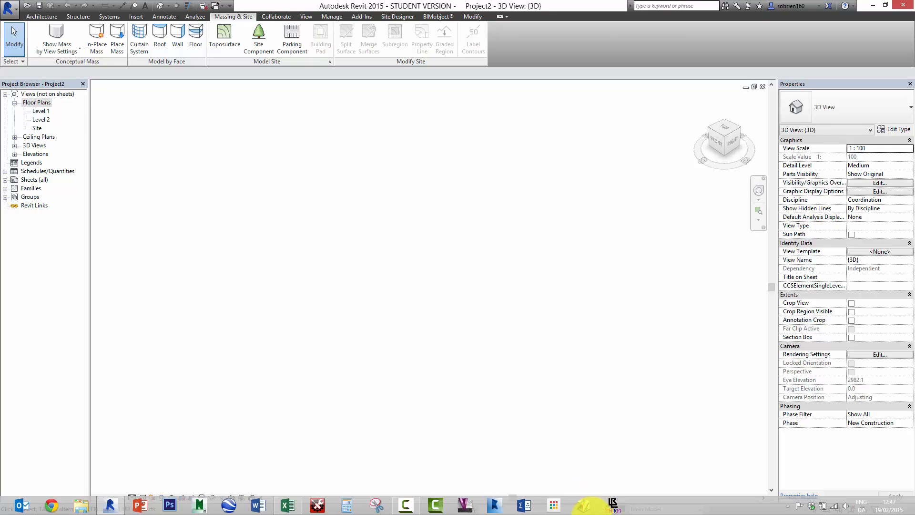
pyautogui.moveTo(619, 508)
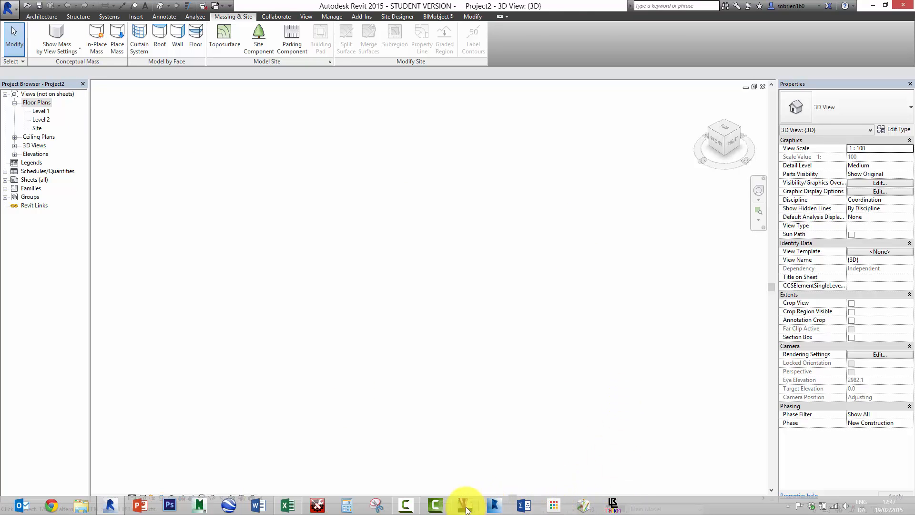
# Close the Project2 views and the Splash Screen sheet to return to the Site floor plan of 1st sem intro.rvt.
pyautogui.click(763, 86)
pyautogui.click(763, 87)
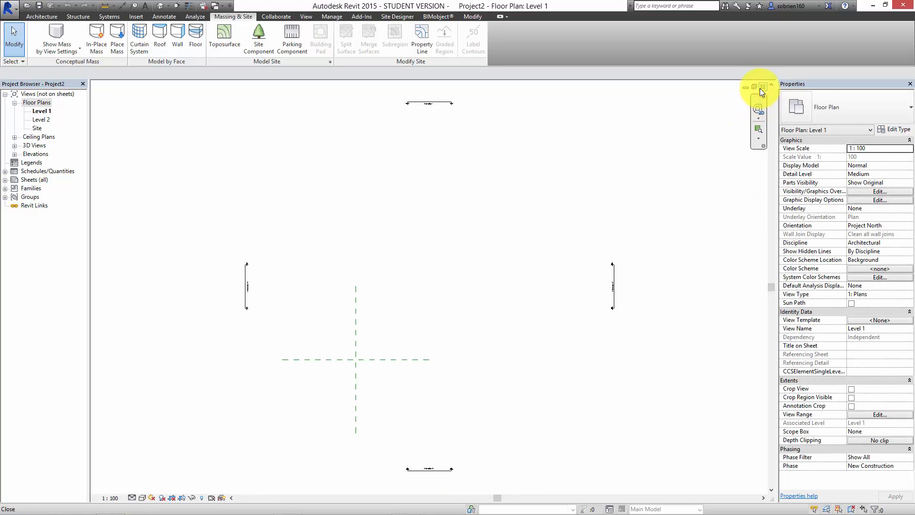
pyautogui.click(760, 88)
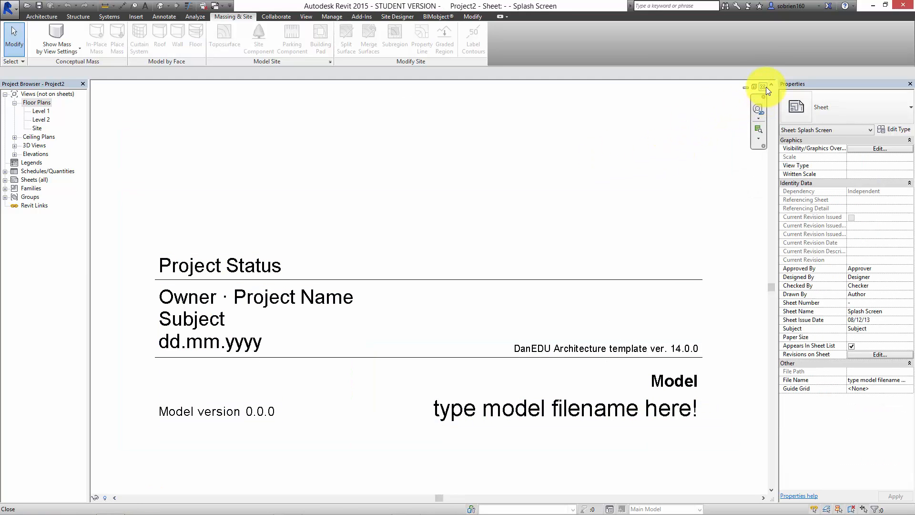
pyautogui.click(765, 87)
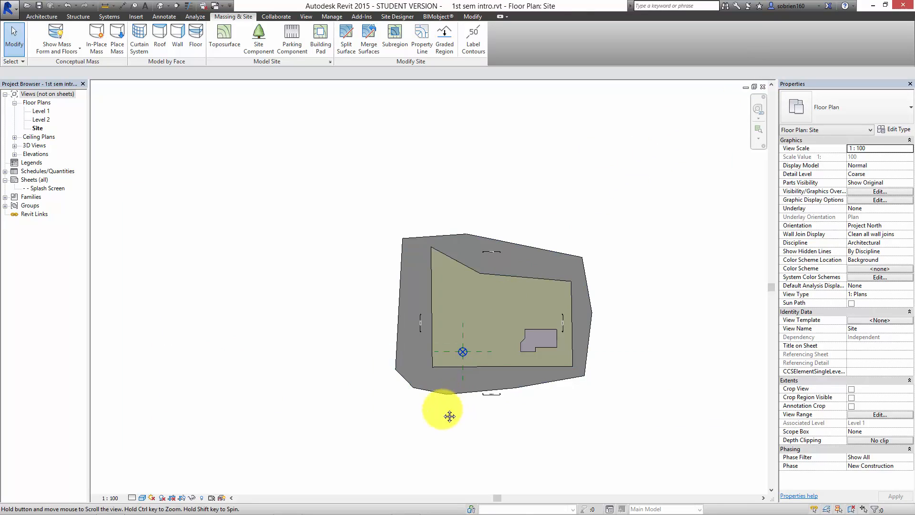
pyautogui.scroll(6, 416, 411)
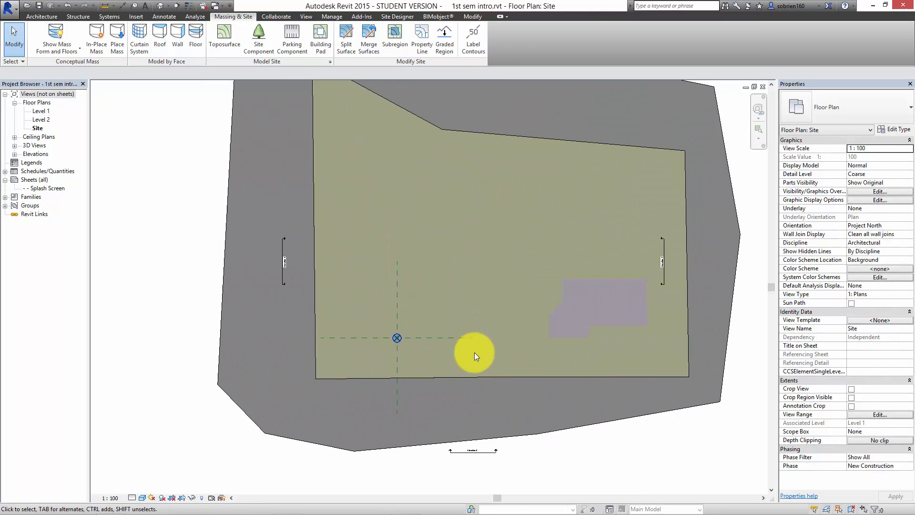
pyautogui.scroll(-3, 442, 375)
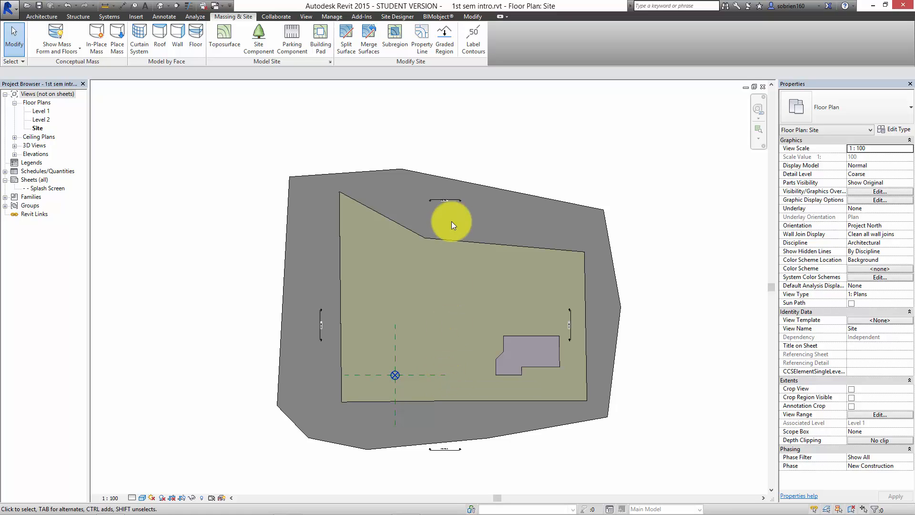
pyautogui.moveTo(459, 198)
pyautogui.mouseDown(button='middle')
pyautogui.moveTo(453, 188)
pyautogui.moveTo(448, 199)
pyautogui.mouseUp(button='middle')
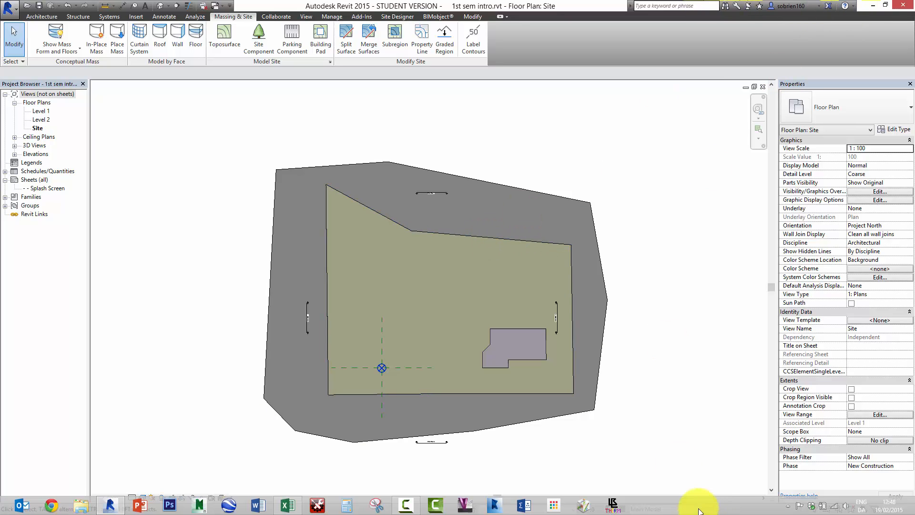
# View the model photo IMG_1004.JPG from the desktop and the hand-drawn annex plan IMG_1003.JPG, and switch back to Revit.
pyautogui.click(875, 6)
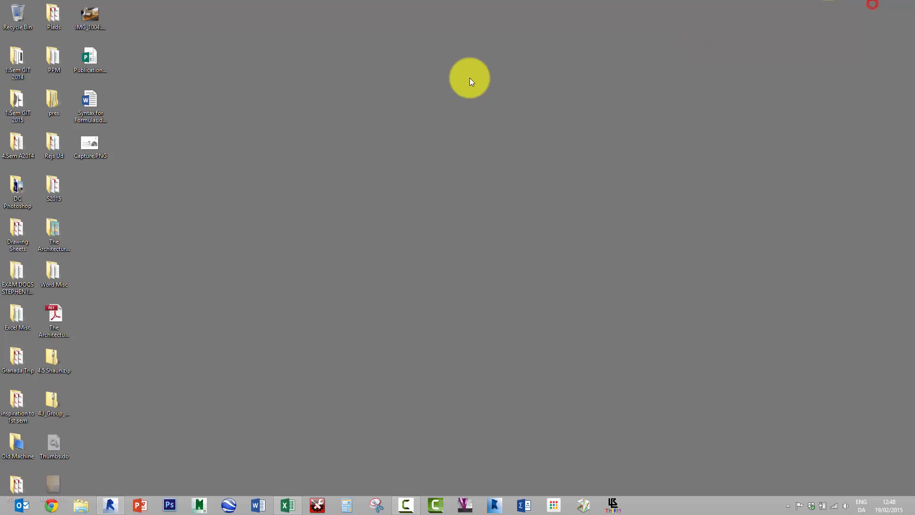
pyautogui.doubleClick(90, 15)
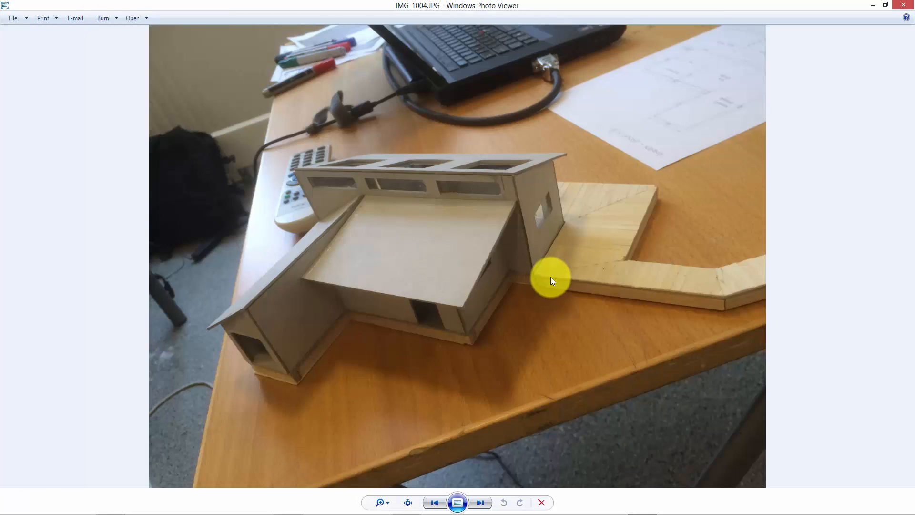
pyautogui.press('Left')
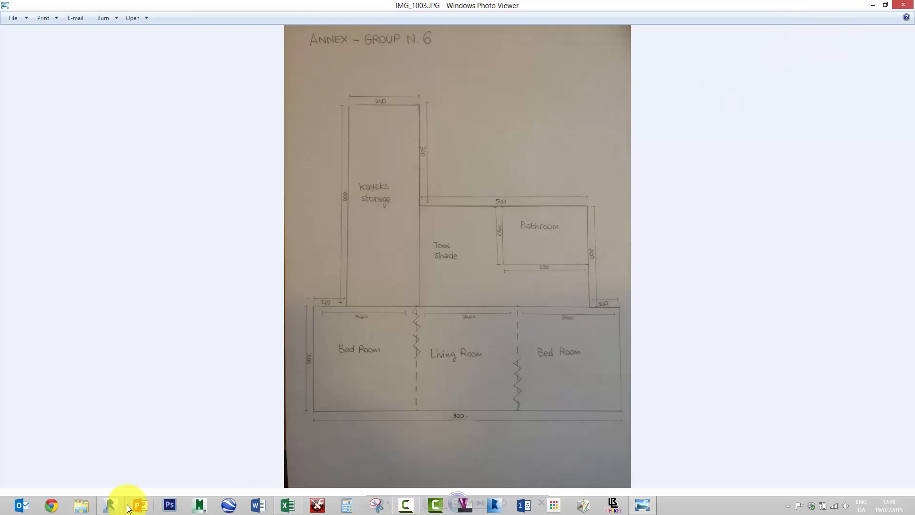
pyautogui.click(117, 505)
# Draw a slanted model line about 13900 mm long, at about 72° to horizontal, northwest of the building pad, dismissing the save reminder.
pyautogui.scroll(2, 267, 356)
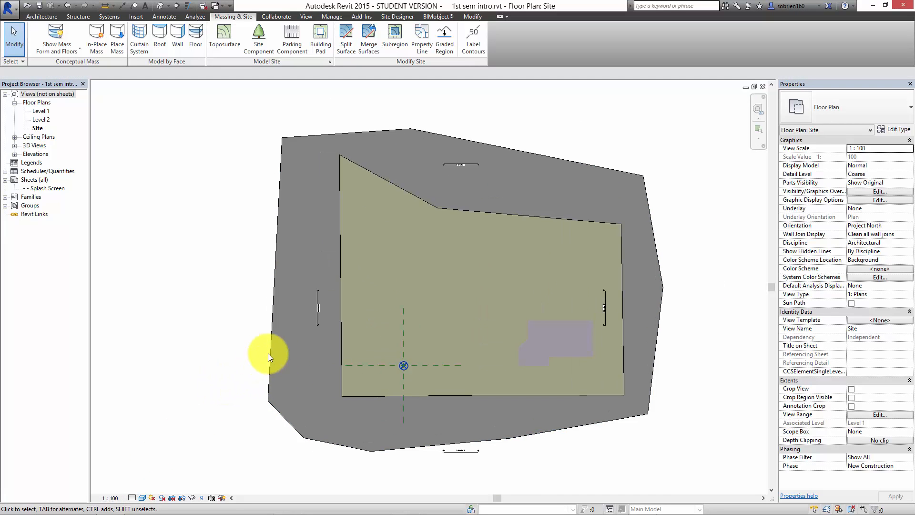
pyautogui.moveTo(459, 246); pyautogui.dragTo(442, 253, button='middle')
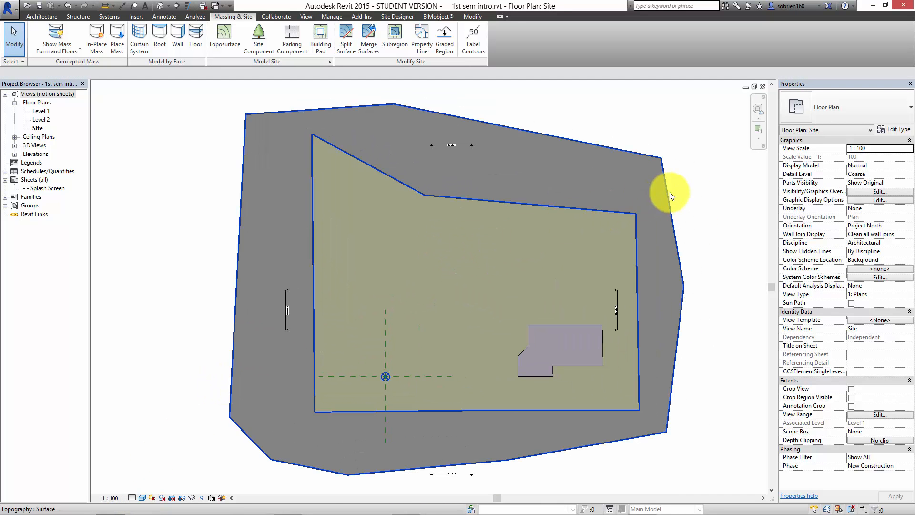
pyautogui.scroll(3, 560, 330)
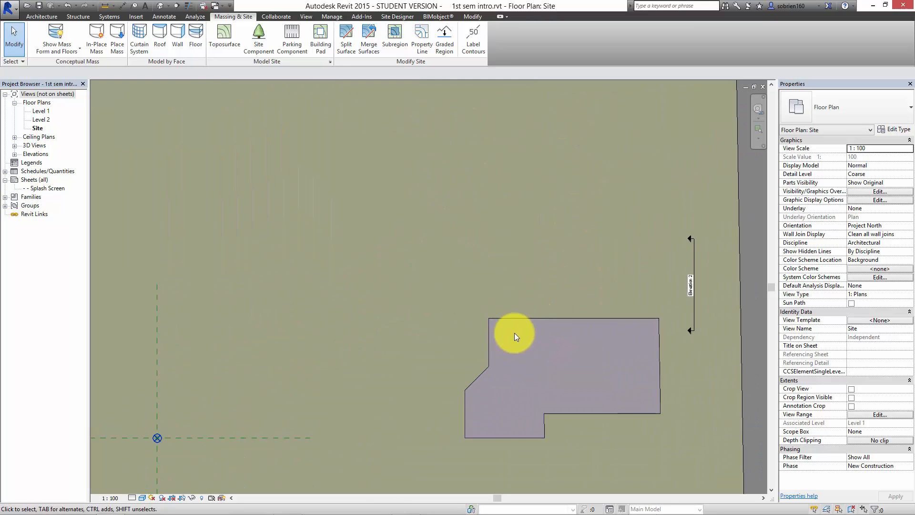
pyautogui.scroll(-1, 513, 322)
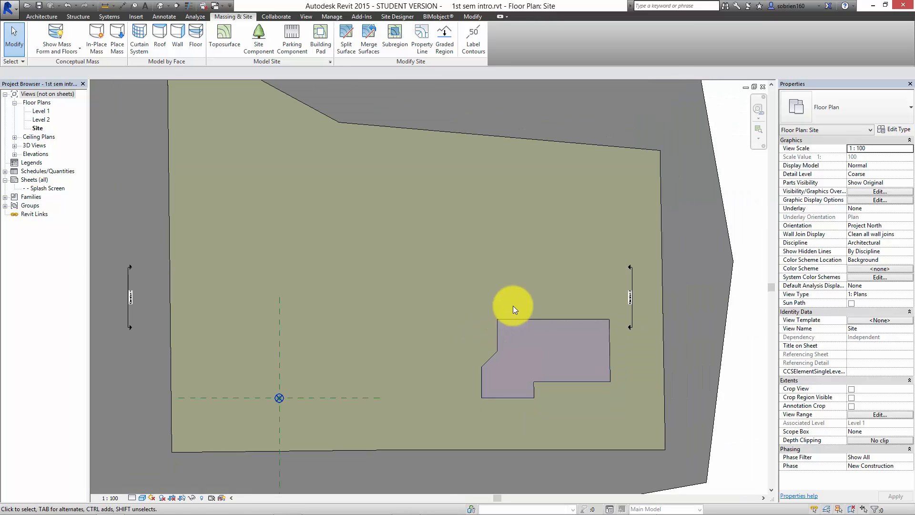
pyautogui.moveTo(514, 306); pyautogui.dragTo(555, 290, button='middle')
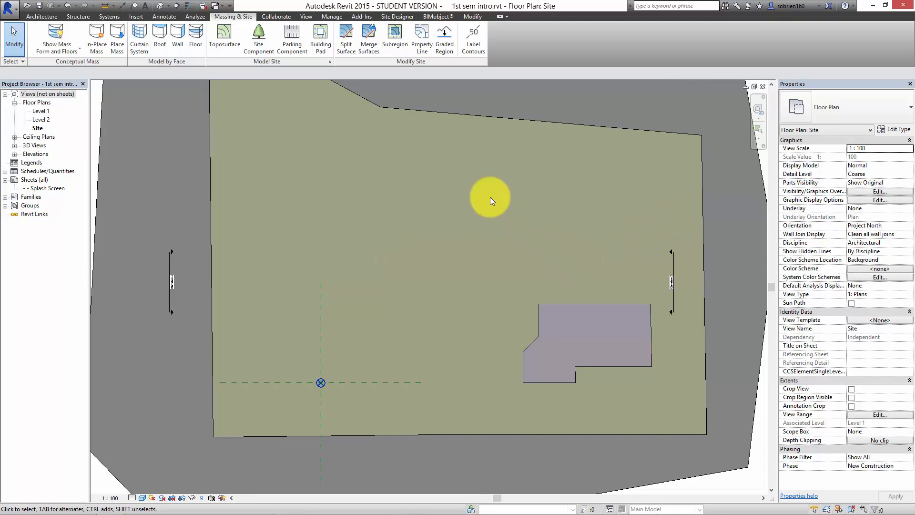
pyautogui.click(57, 19)
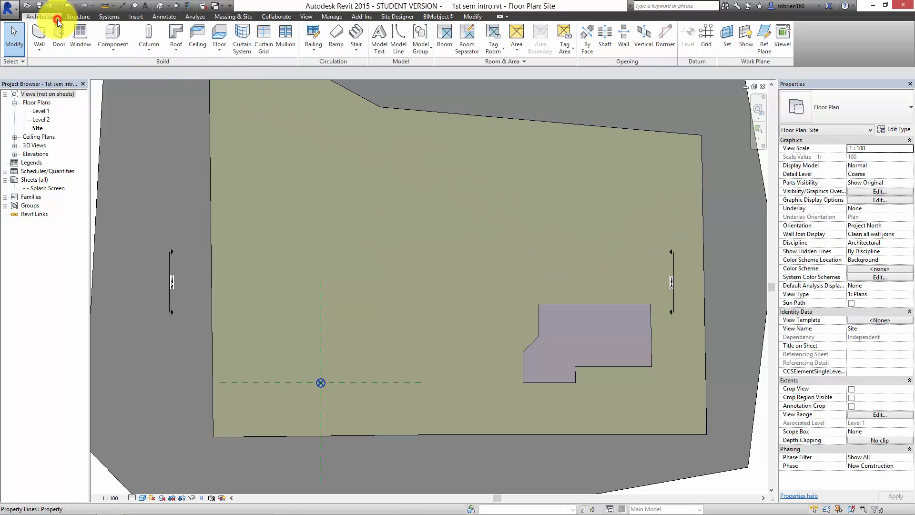
pyautogui.click(385, 37)
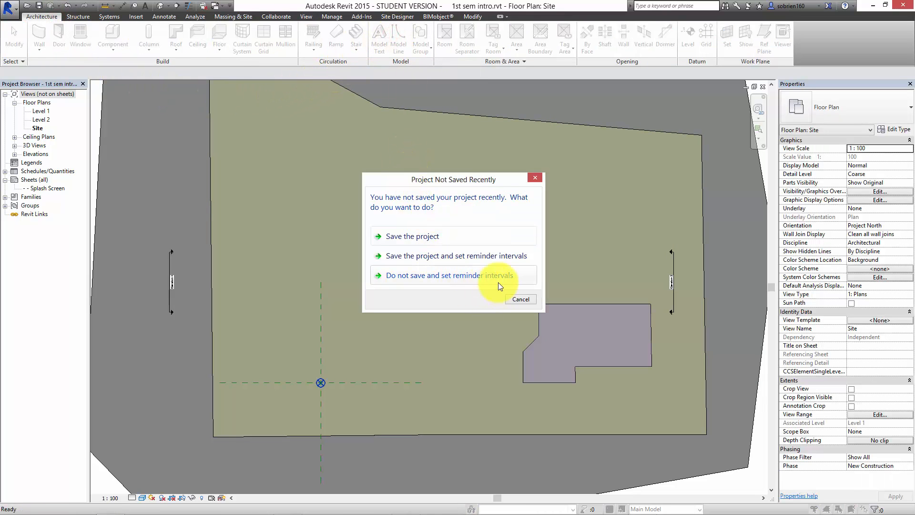
pyautogui.click(515, 301)
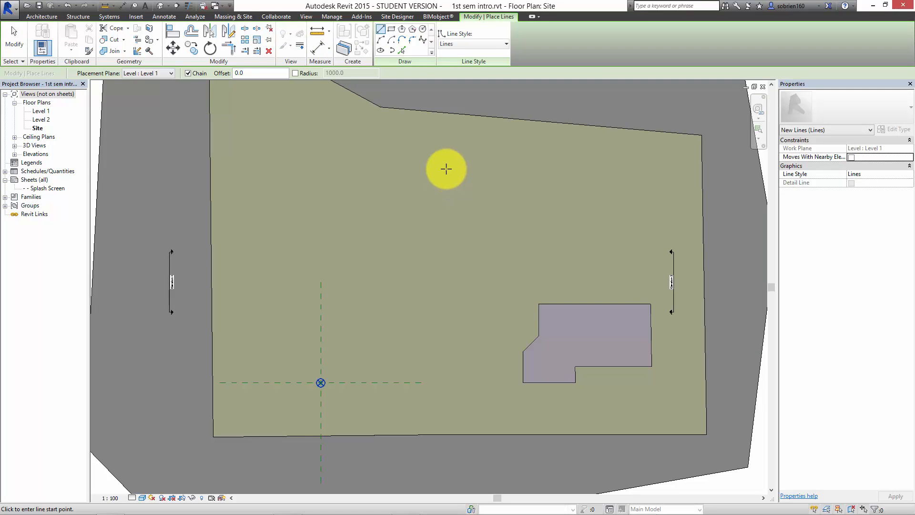
pyautogui.click(444, 162)
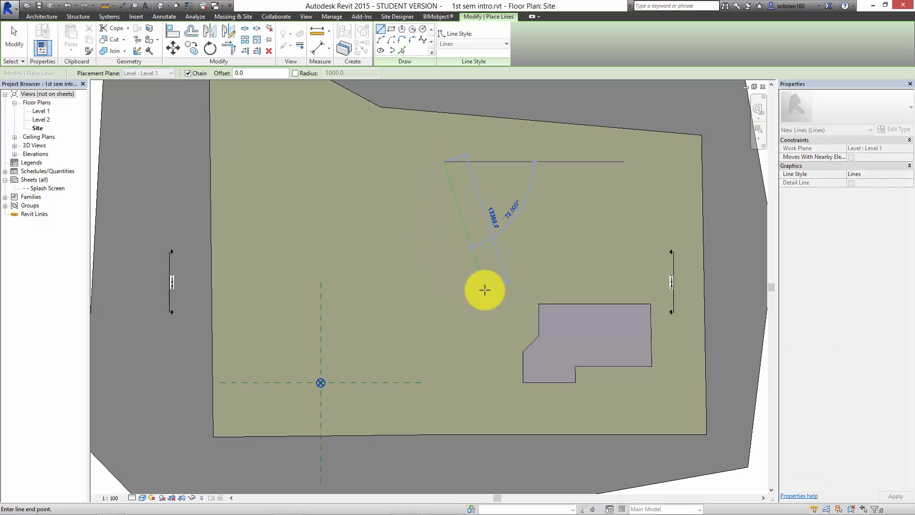
pyautogui.click(486, 295)
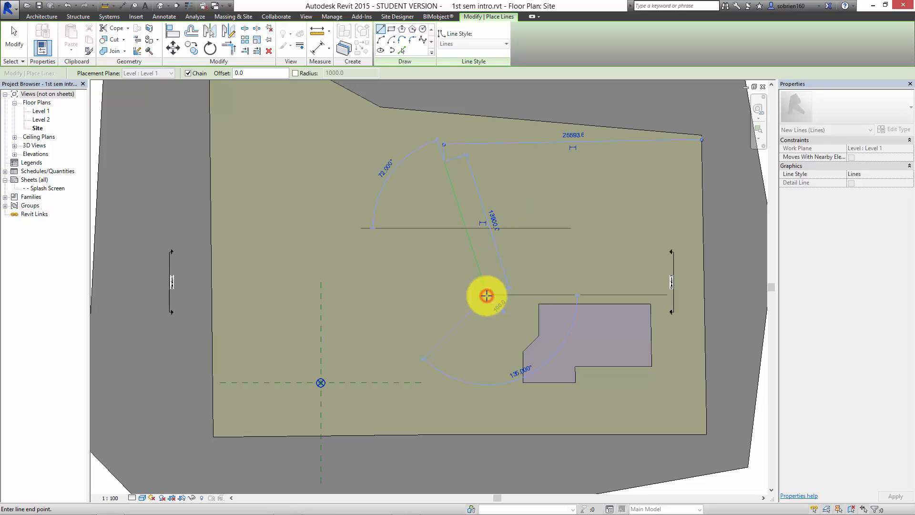
pyautogui.press('Escape')
pyautogui.press('Escape')
pyautogui.click(474, 258)
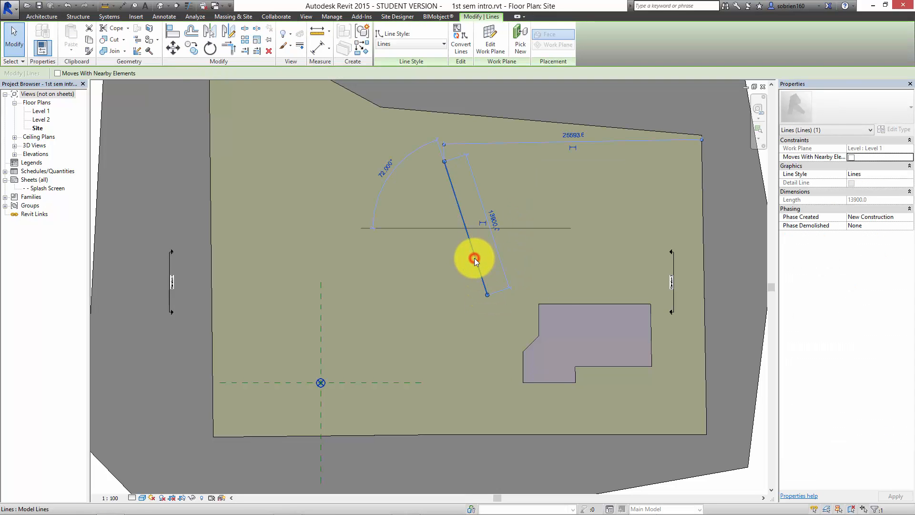
pyautogui.press('Escape')
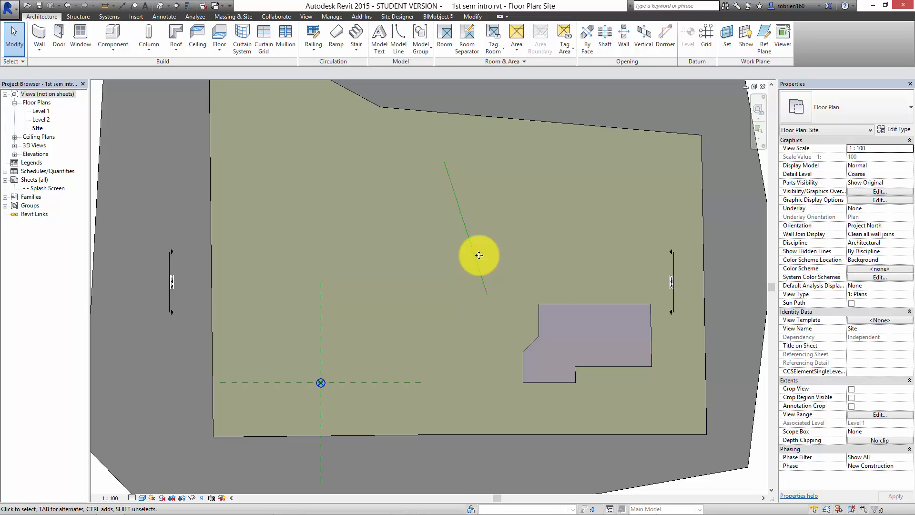
pyautogui.click(332, 17)
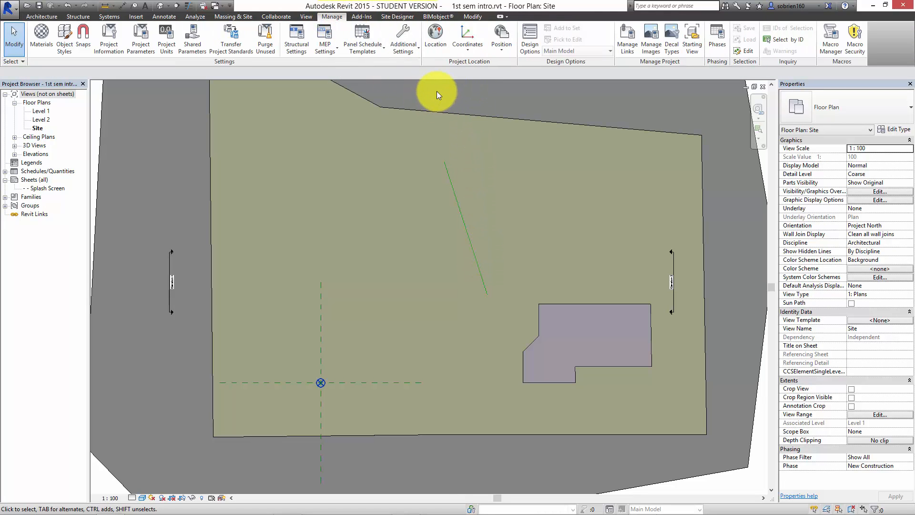
pyautogui.click(415, 53)
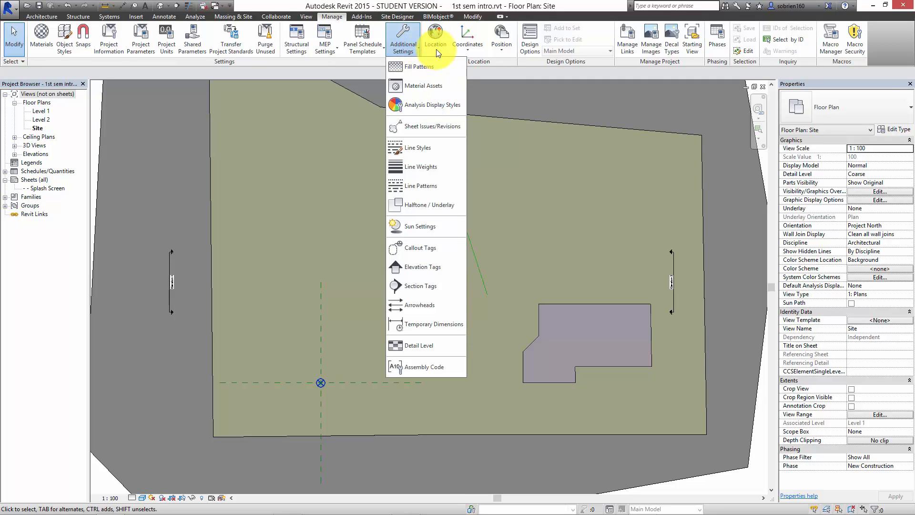
pyautogui.click(436, 50)
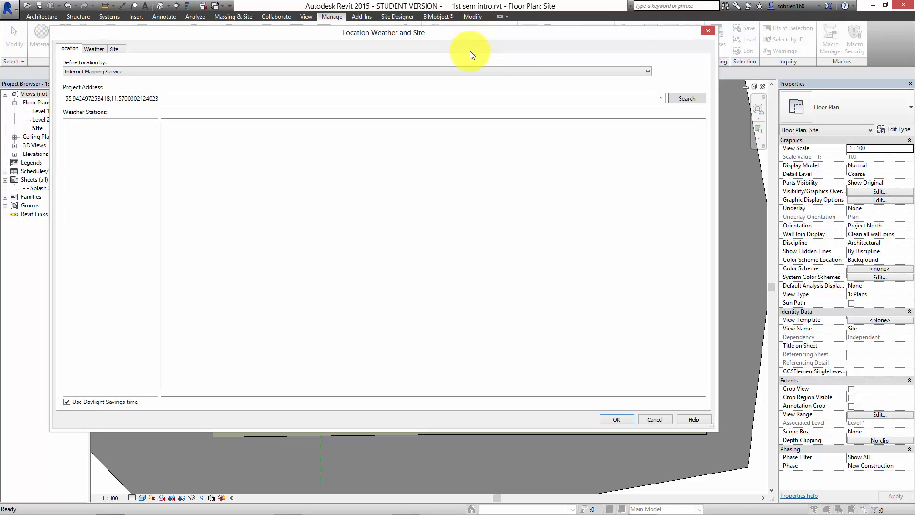
pyautogui.click(708, 31)
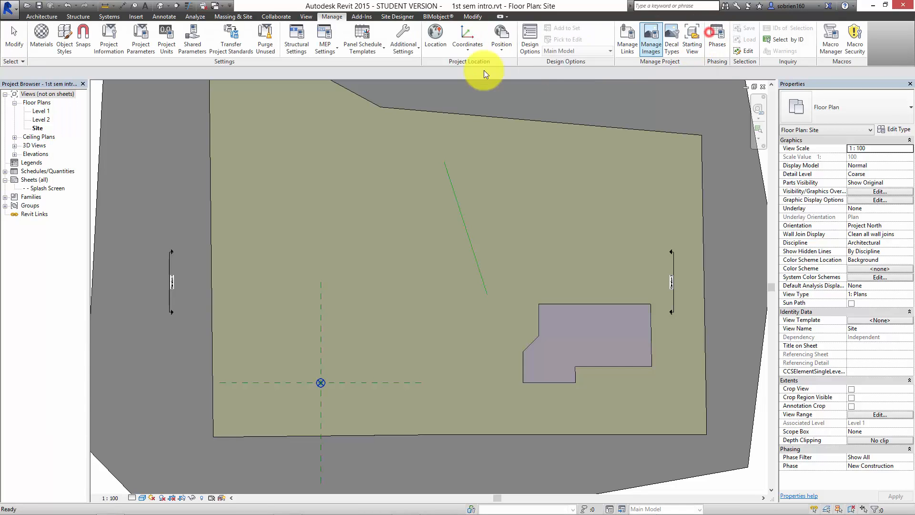
pyautogui.click(469, 49)
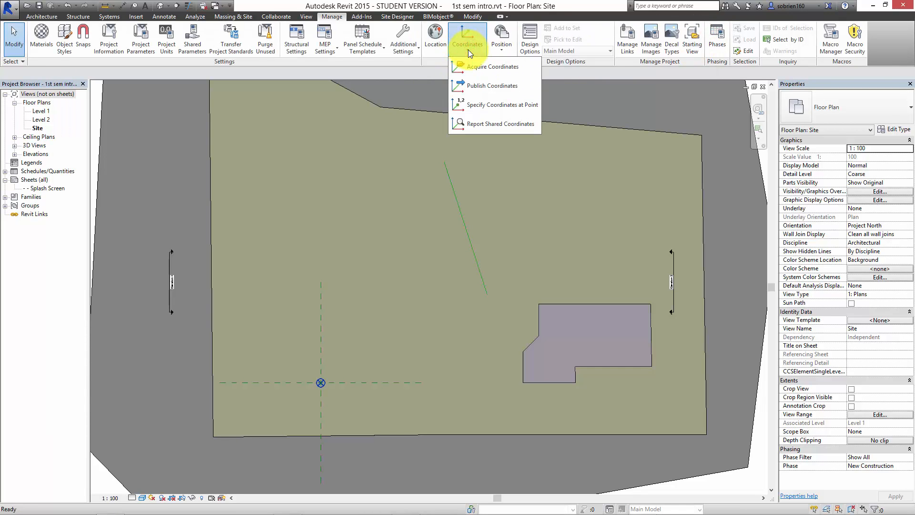
# Rotate project north by aligning it to the slanted model line northwest of the building pad, accepting the resulting warnings.
pyautogui.click(500, 49)
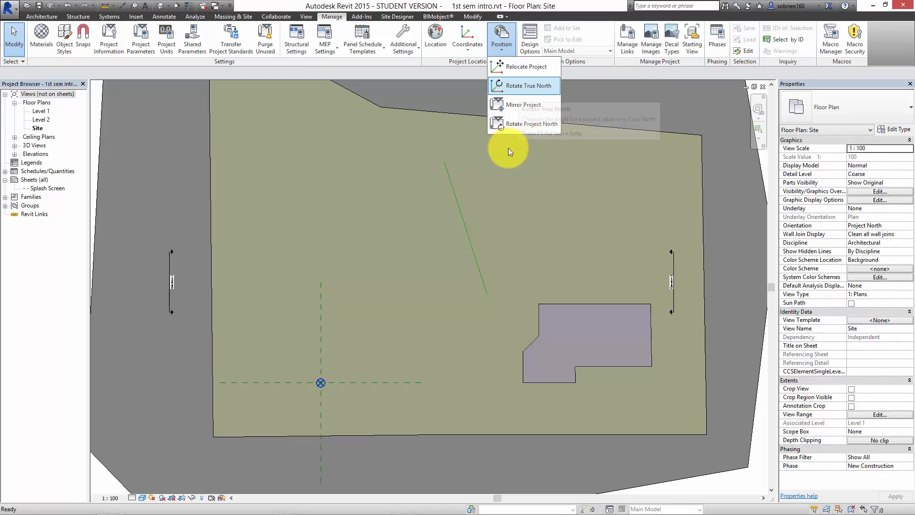
pyautogui.click(516, 127)
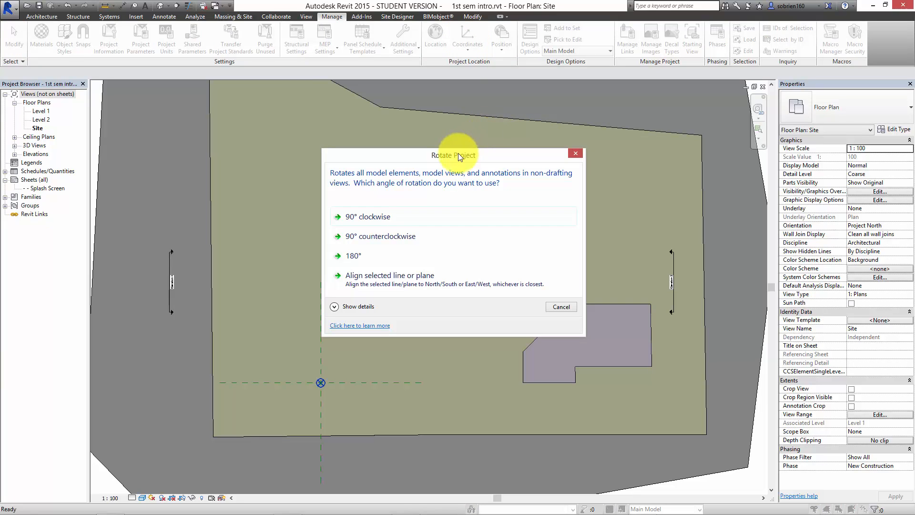
pyautogui.click(416, 279)
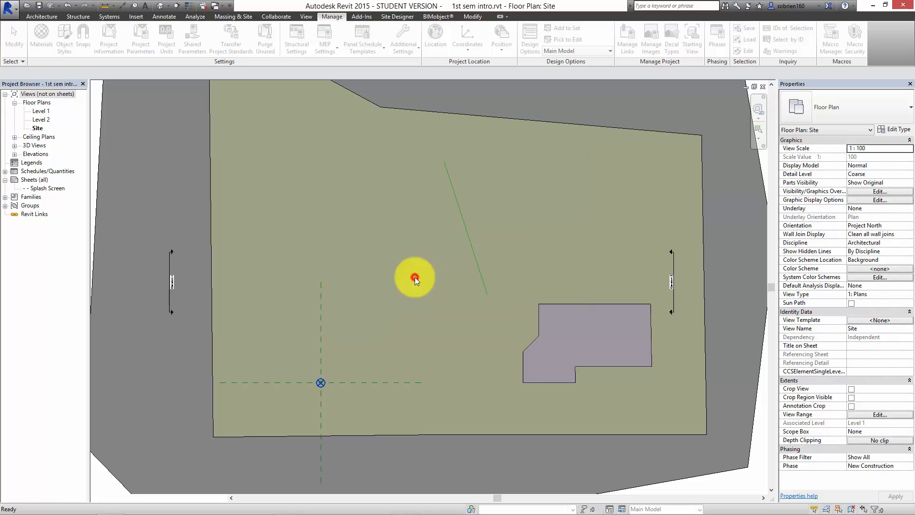
pyautogui.click(462, 223)
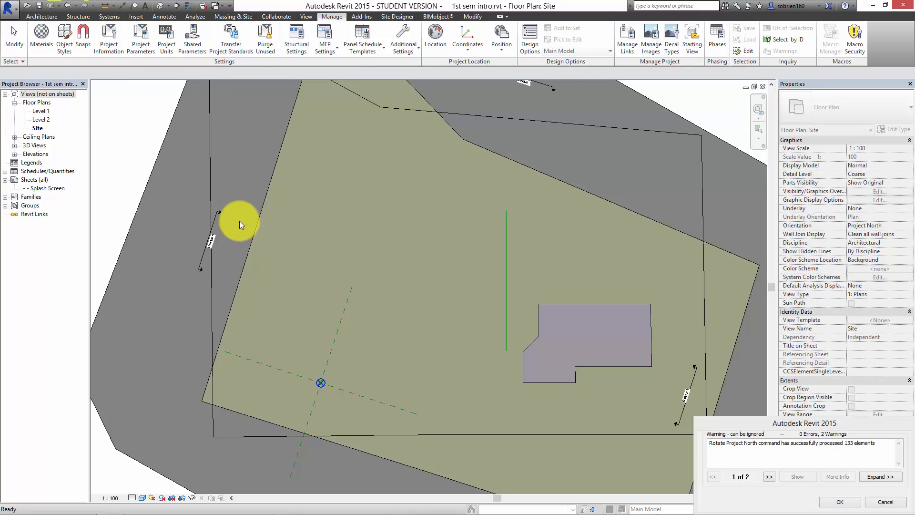
pyautogui.scroll(-3, 239, 224)
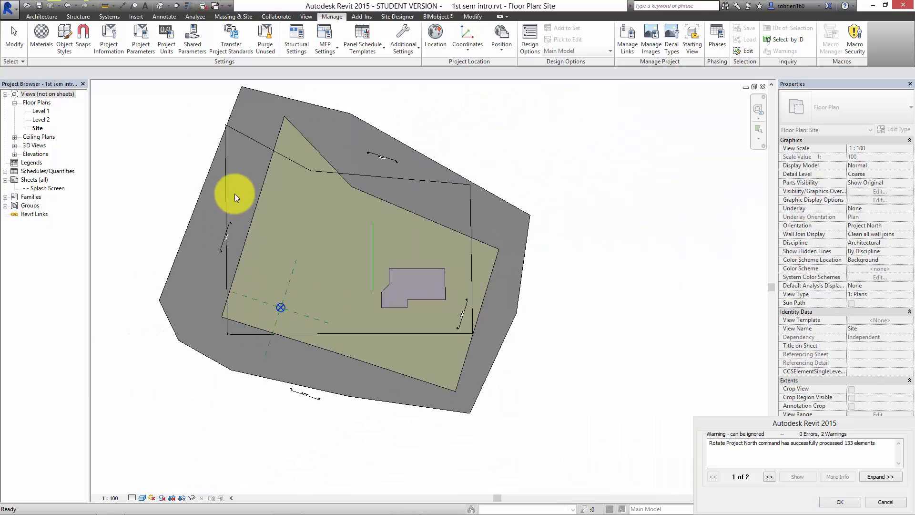
pyautogui.scroll(5, 215, 128)
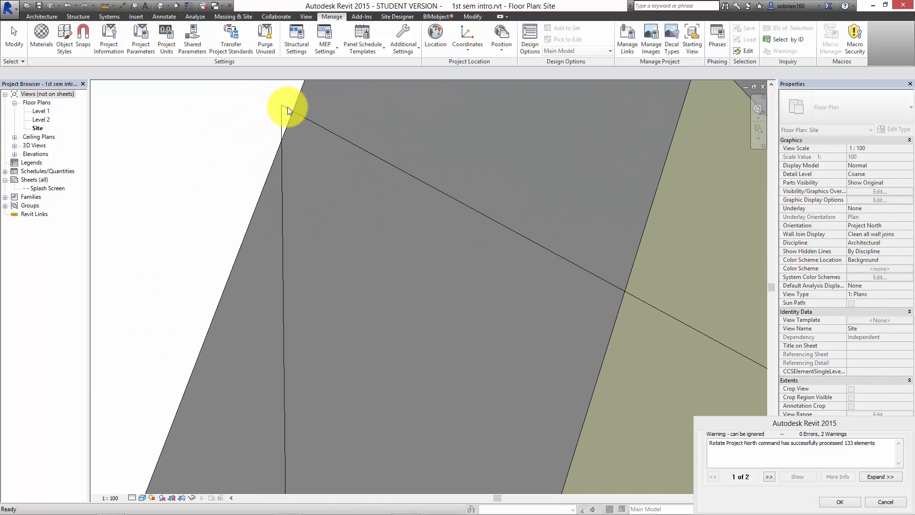
pyautogui.scroll(-3, 288, 107)
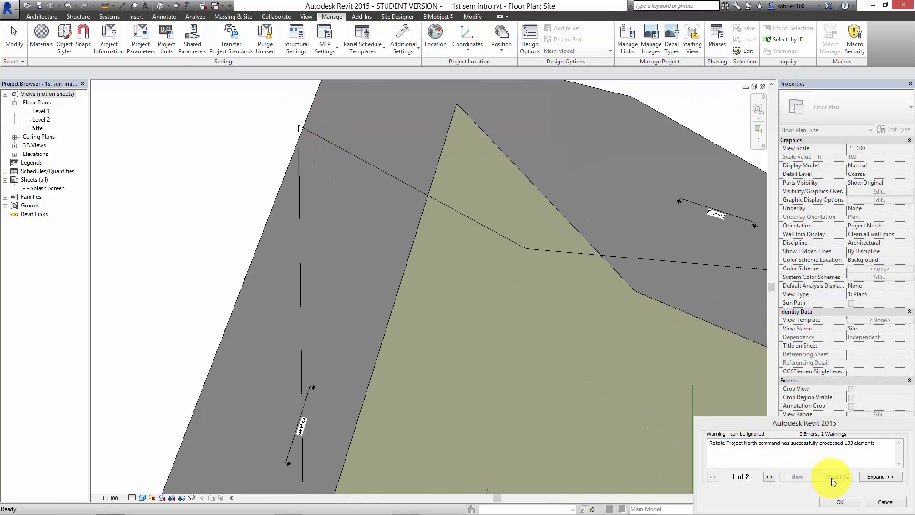
pyautogui.click(840, 498)
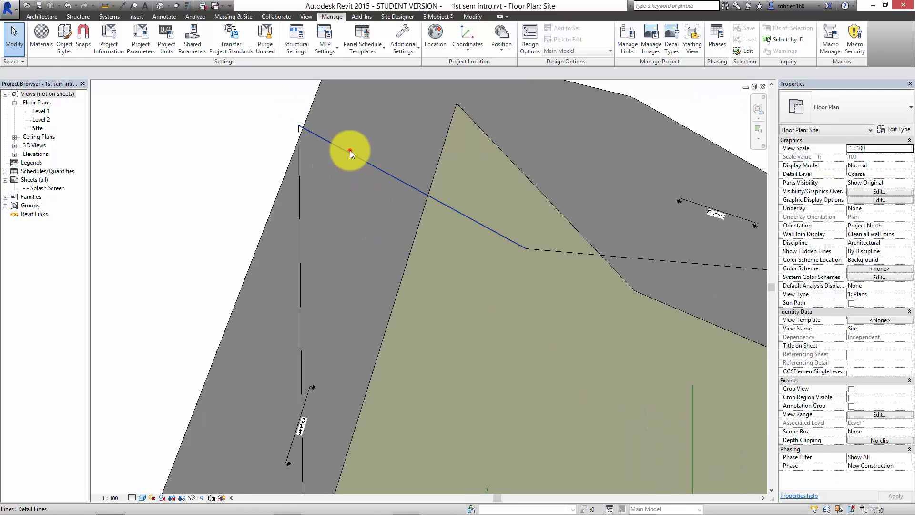
# Try deleting the whole chain of detail lines that traces the unrotated site outline, and undo the deletion.
pyautogui.click(350, 150)
pyautogui.scroll(-5, 356, 179)
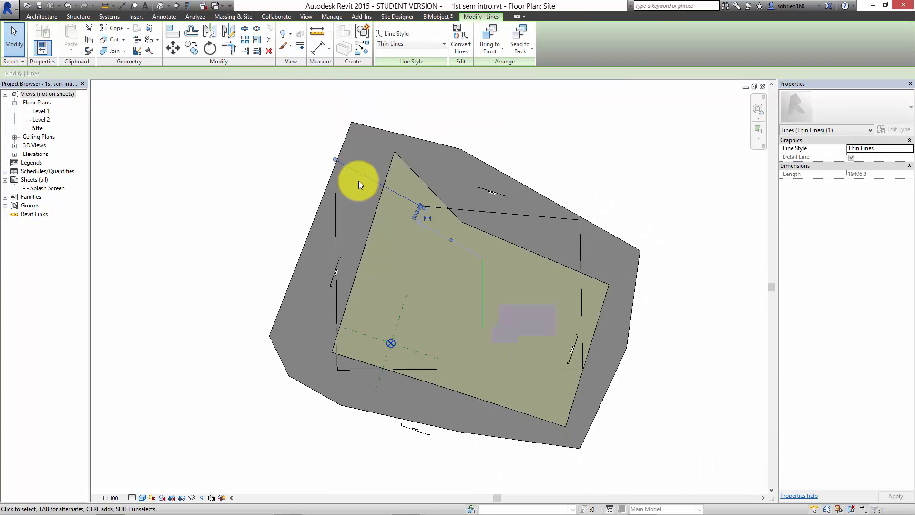
pyautogui.press('Escape')
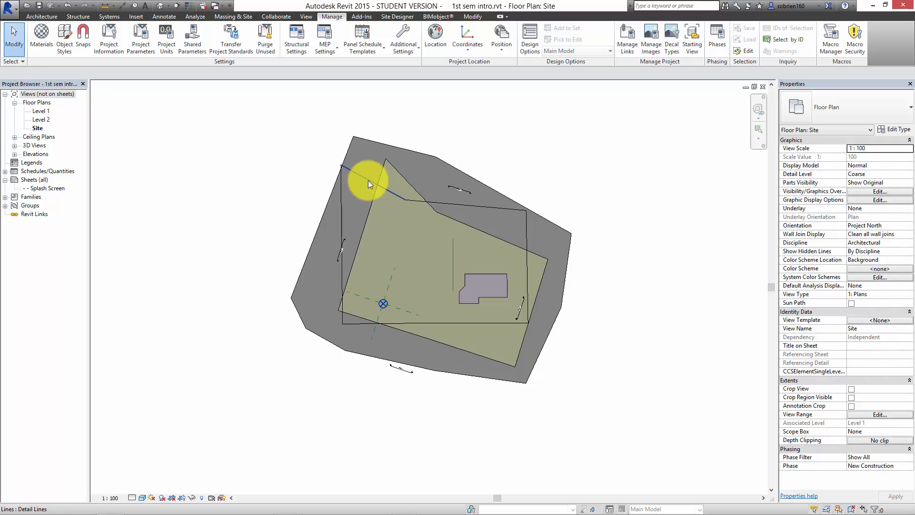
pyautogui.scroll(4, 308, 227)
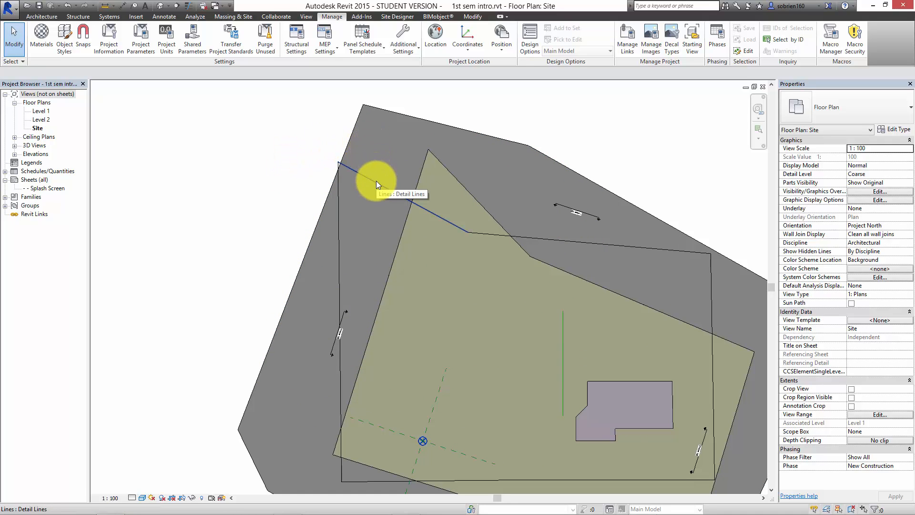
pyautogui.press('Tab')
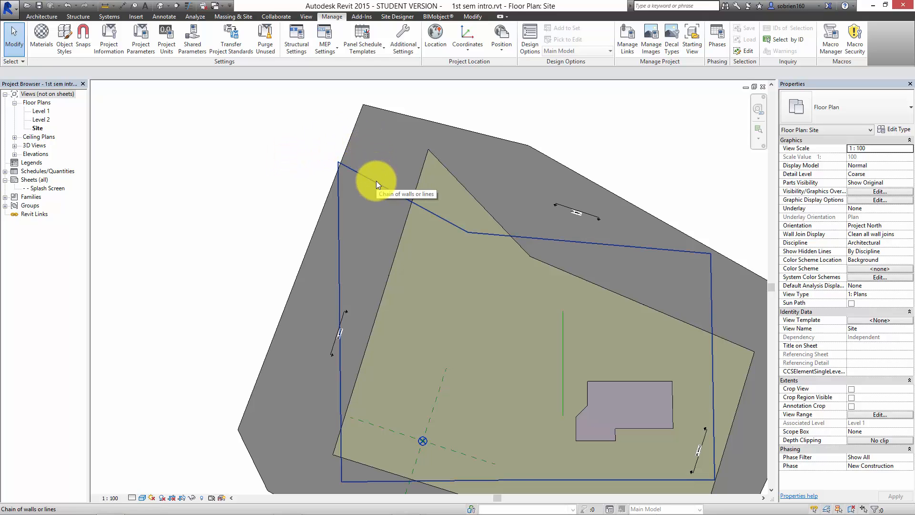
pyautogui.click(376, 181)
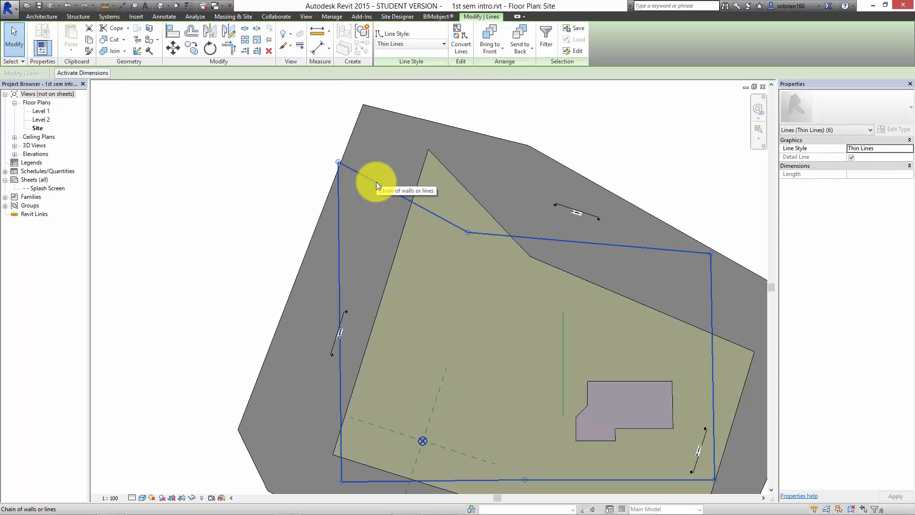
pyautogui.press('Delete')
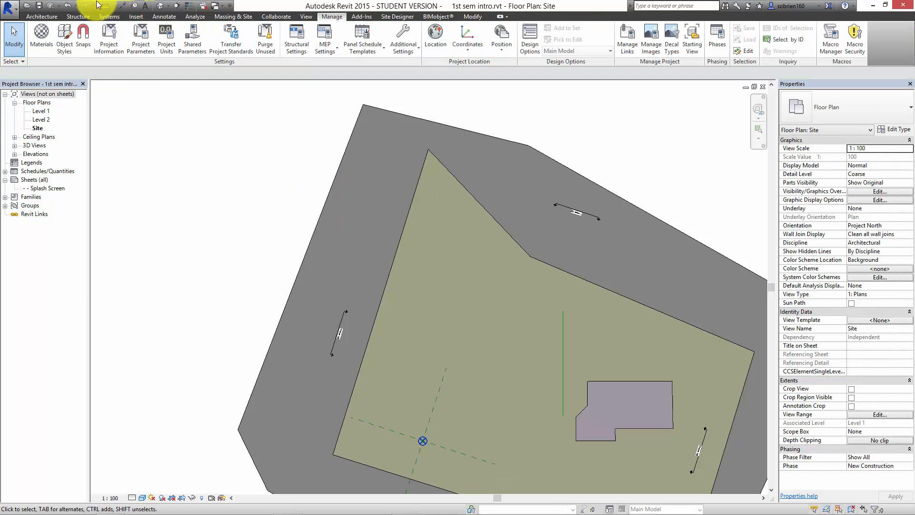
pyautogui.click(68, 5)
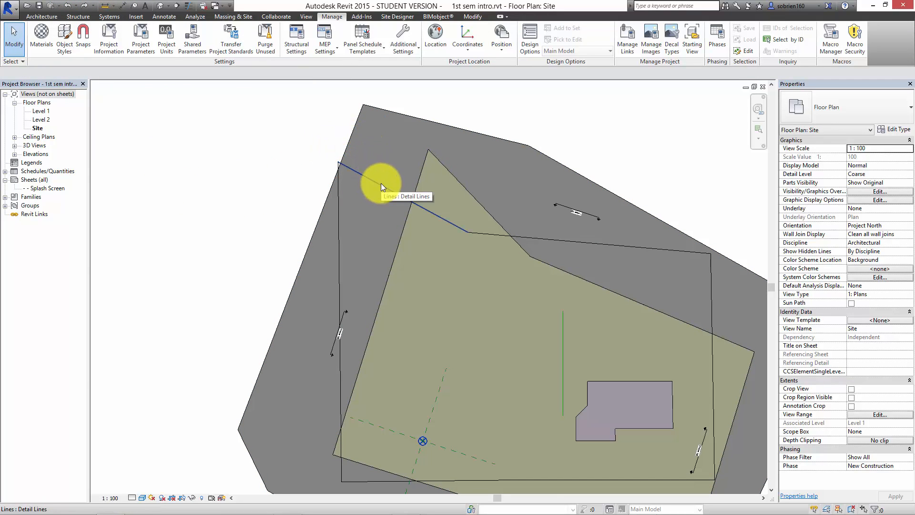
# Delete the connected chain of detail lines tracing the unrotated site outline.
pyautogui.press('Tab')
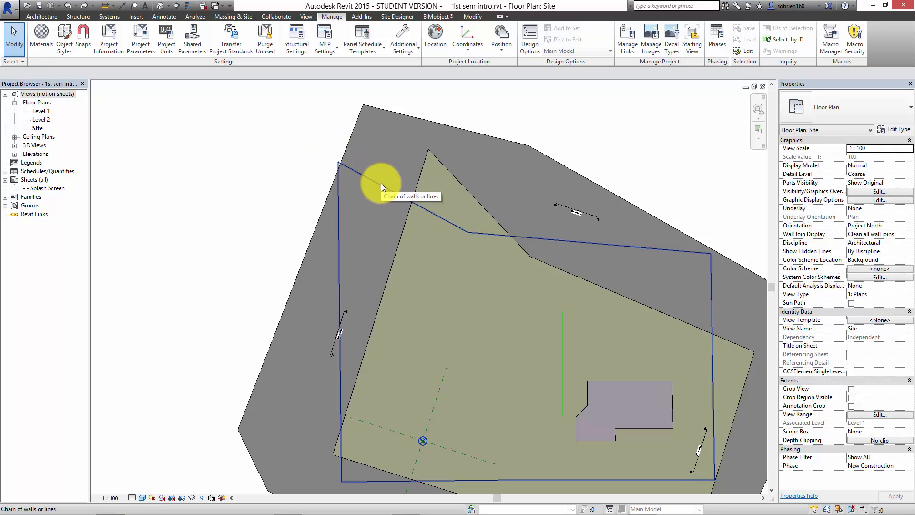
pyautogui.click(381, 184)
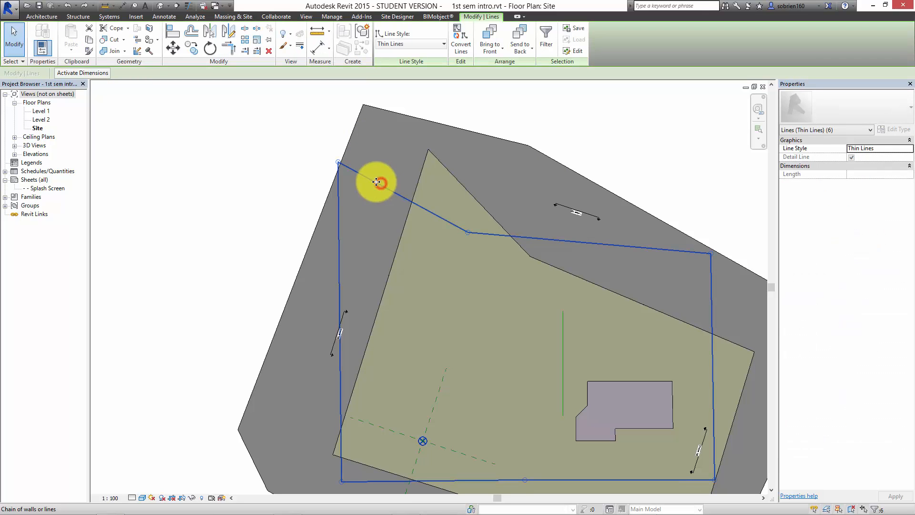
pyautogui.press('Delete')
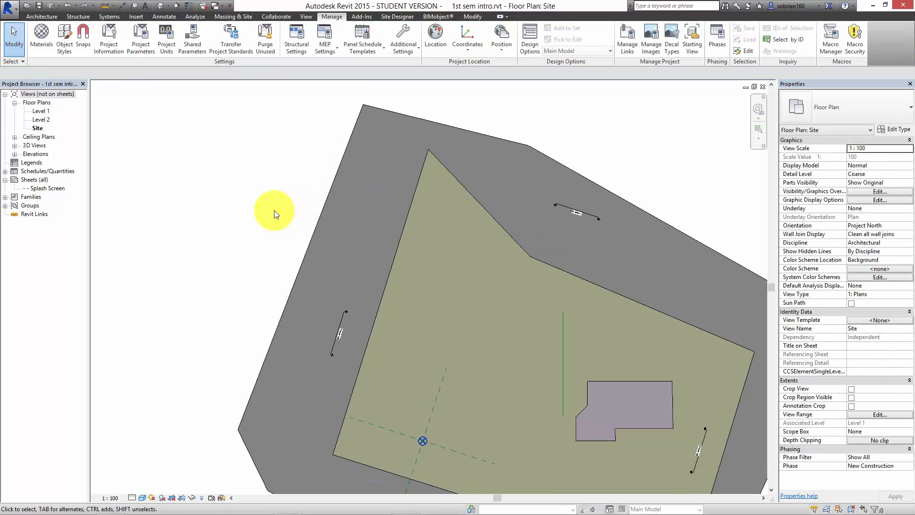
# Hide the building mass element in the Site floor plan and leave nothing selected.
pyautogui.moveTo(266, 205); pyautogui.dragTo(221, 177, button='middle')
pyautogui.scroll(-1, 215, 178)
pyautogui.moveTo(177, 216); pyautogui.dragTo(199, 264, button='middle')
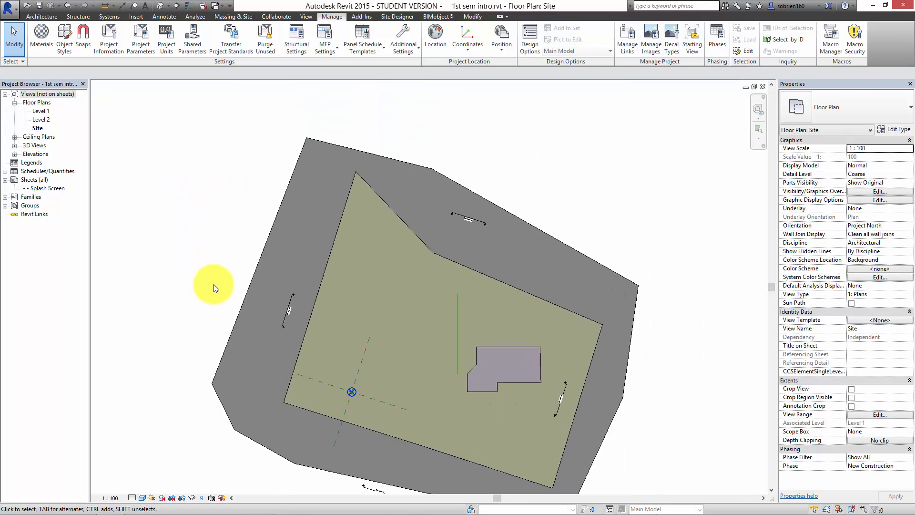
pyautogui.moveTo(261, 320); pyautogui.dragTo(256, 270, button='middle')
pyautogui.scroll(1, 372, 337)
pyautogui.moveTo(443, 368); pyautogui.dragTo(457, 353, button='middle')
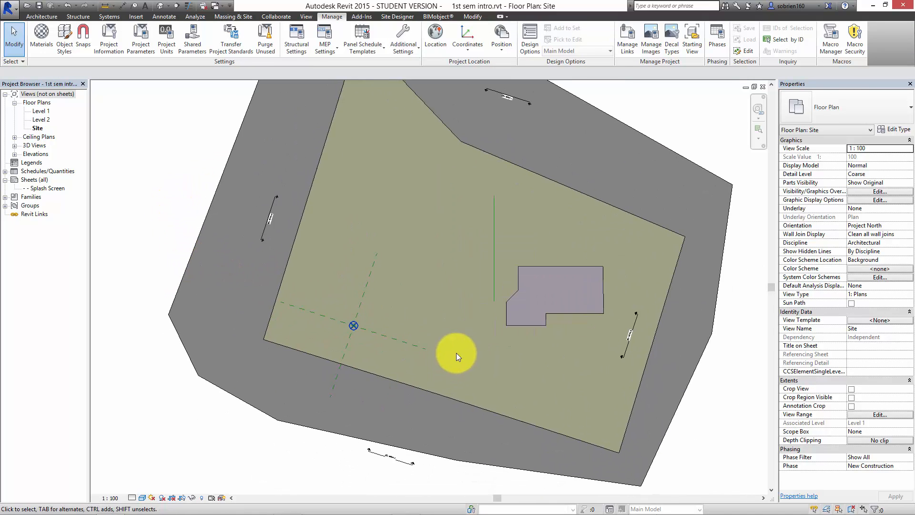
pyautogui.click(516, 327)
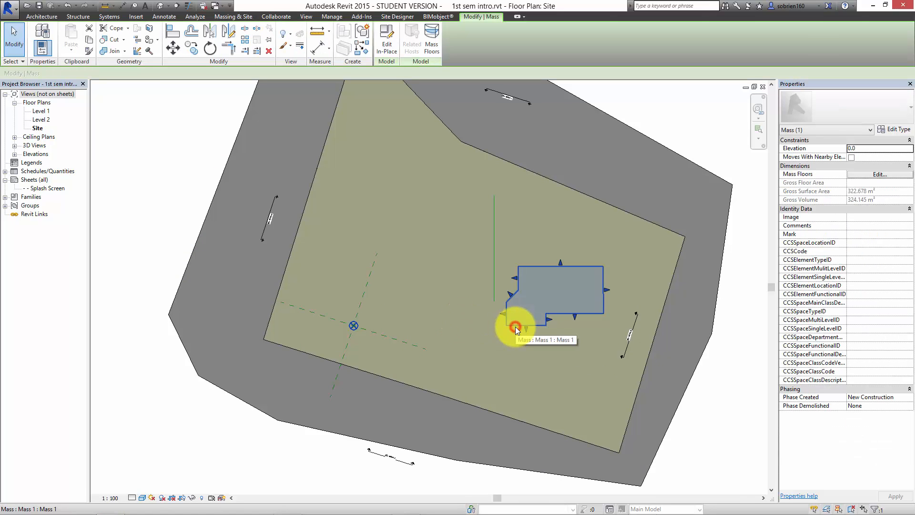
pyautogui.rightClick(516, 327)
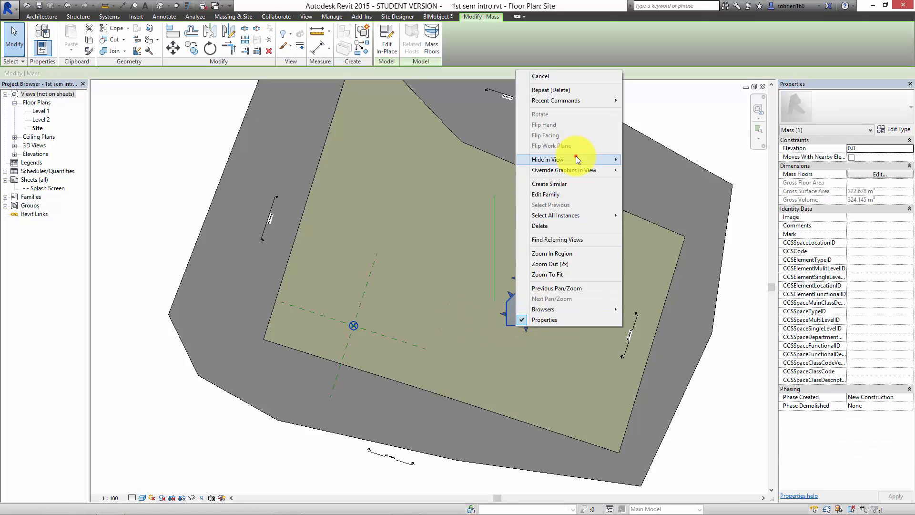
pyautogui.moveTo(576, 159)
pyautogui.click(650, 159)
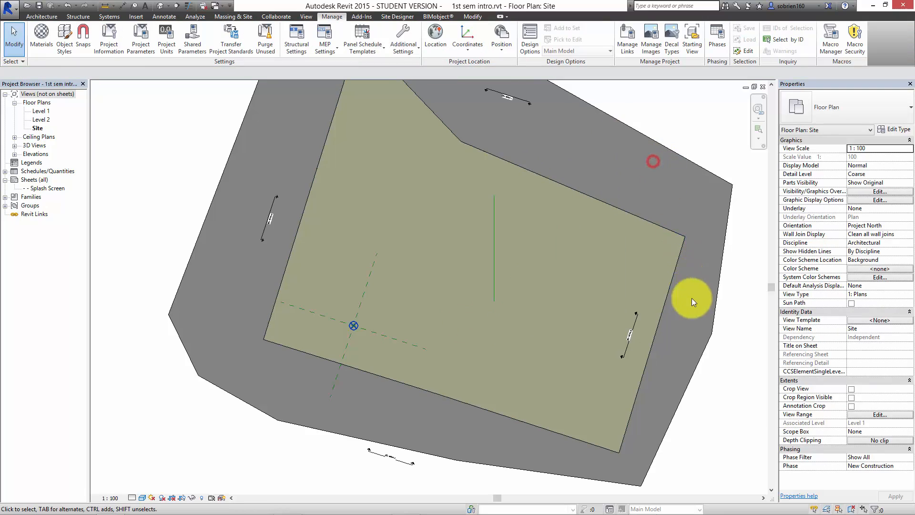
pyautogui.click(705, 454)
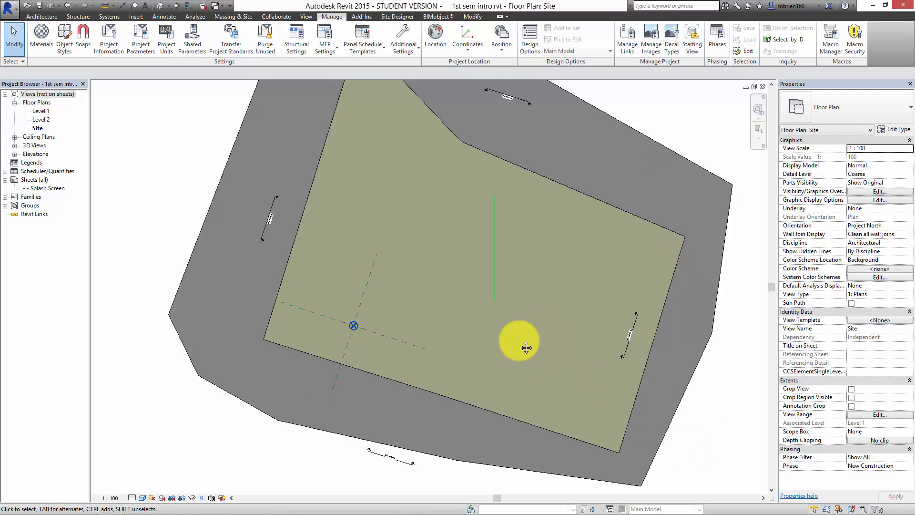
# Start the architectural Wall command with the basic wall type Generic - 400mm (Exterior).
pyautogui.moveTo(524, 345); pyautogui.dragTo(497, 364, button='middle')
pyautogui.scroll(1, 491, 290)
pyautogui.moveTo(490, 288); pyautogui.dragTo(476, 300, button='middle')
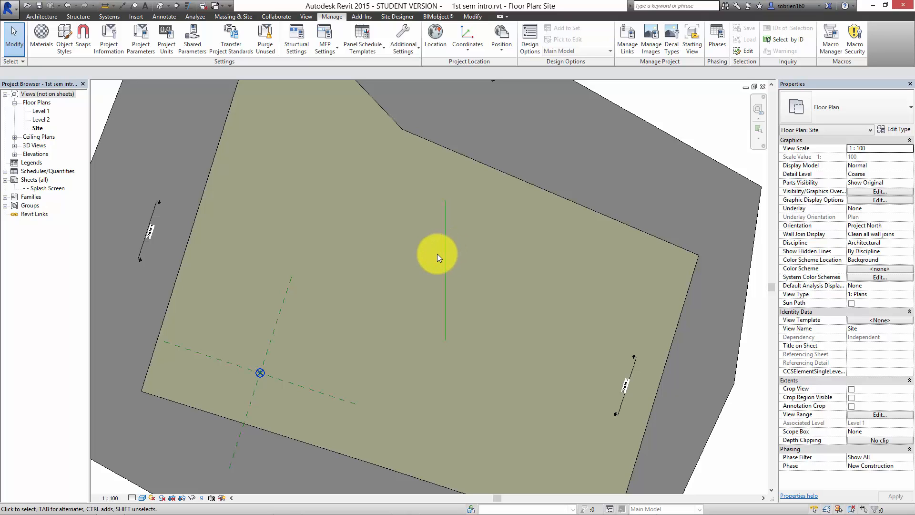
pyautogui.click(47, 16)
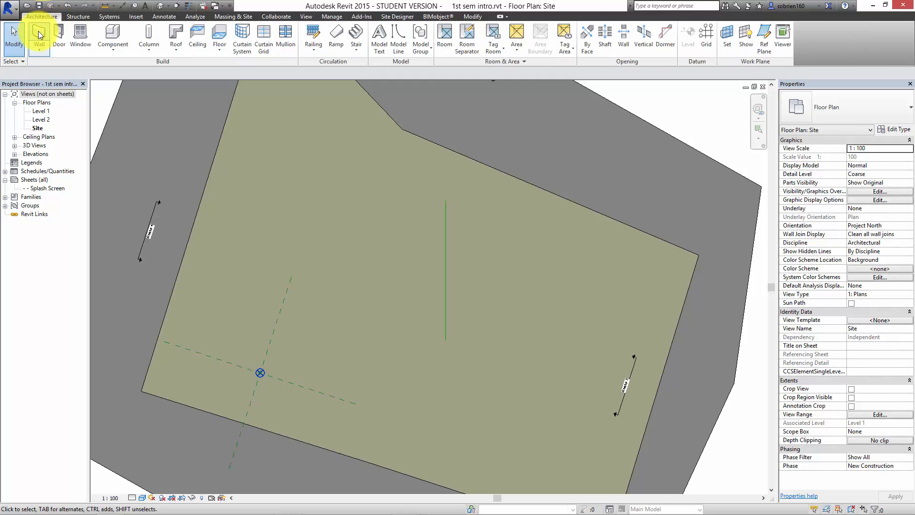
pyautogui.click(40, 33)
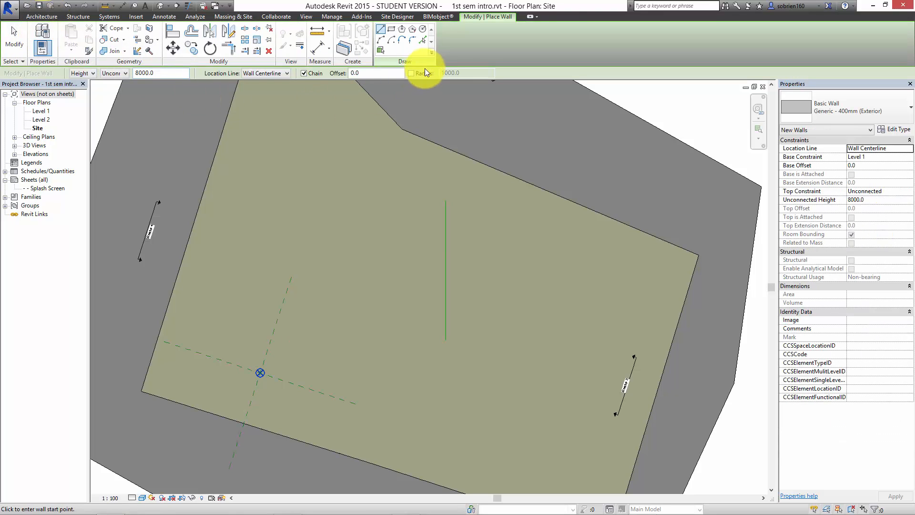
pyautogui.click(838, 108)
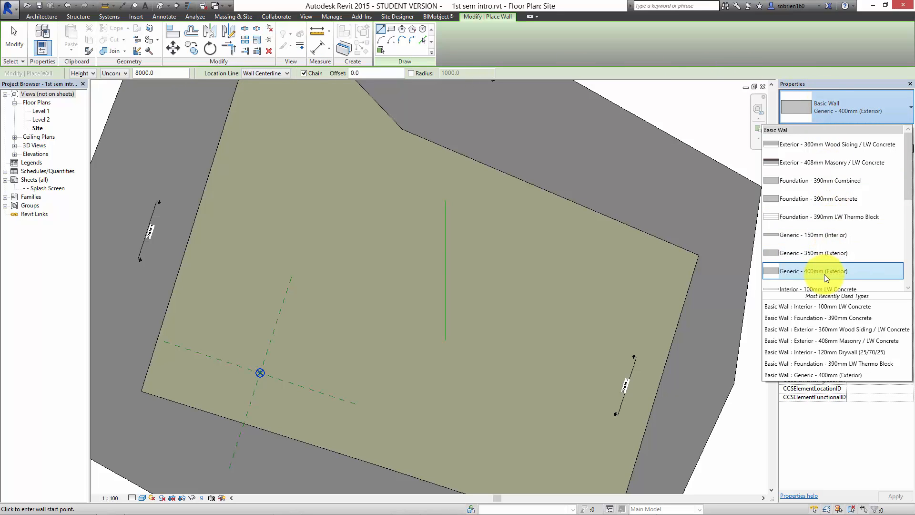
pyautogui.click(818, 270)
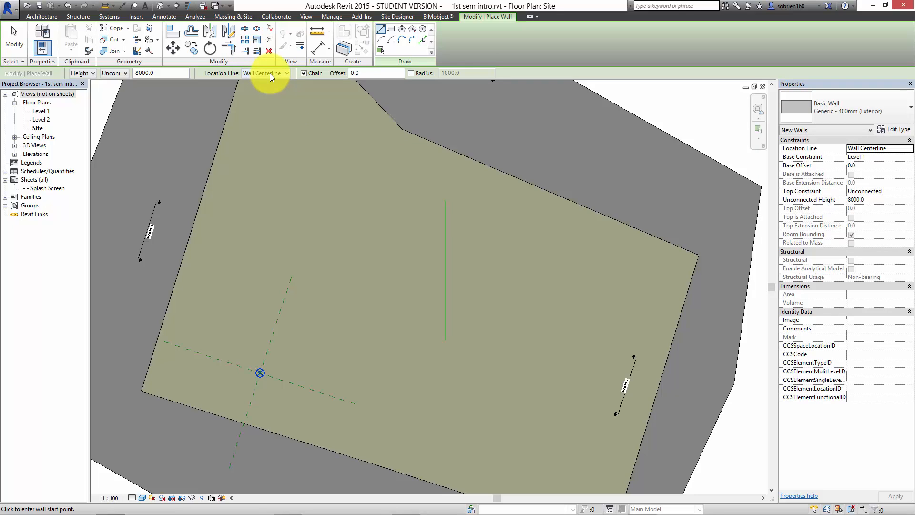
pyautogui.click(381, 232)
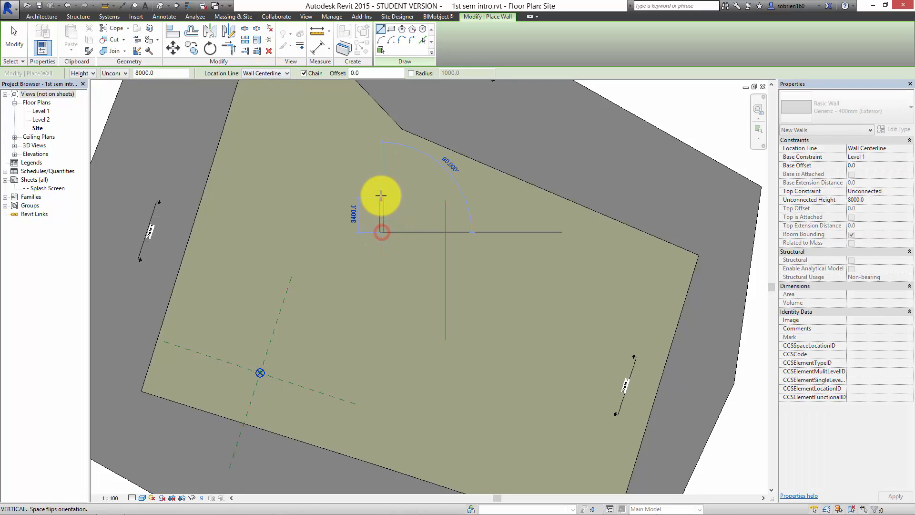
pyautogui.scroll(5, 380, 187)
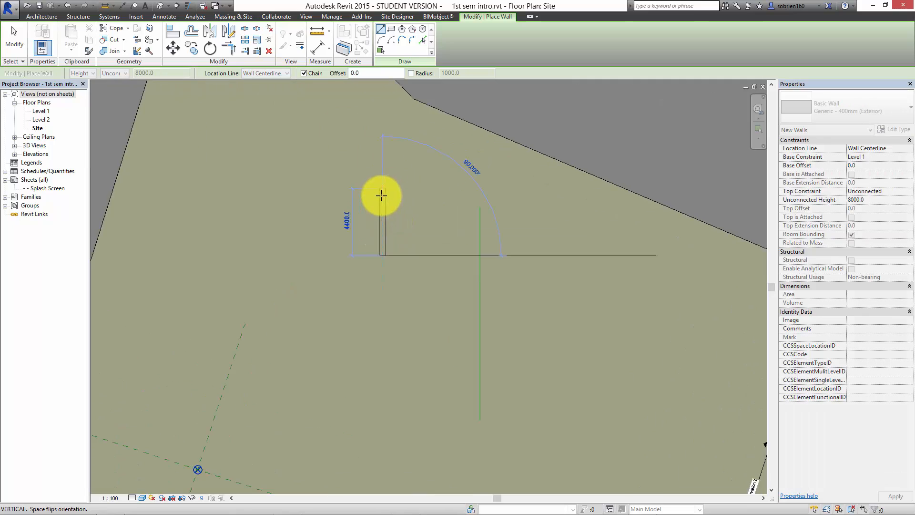
pyautogui.scroll(2, 378, 205)
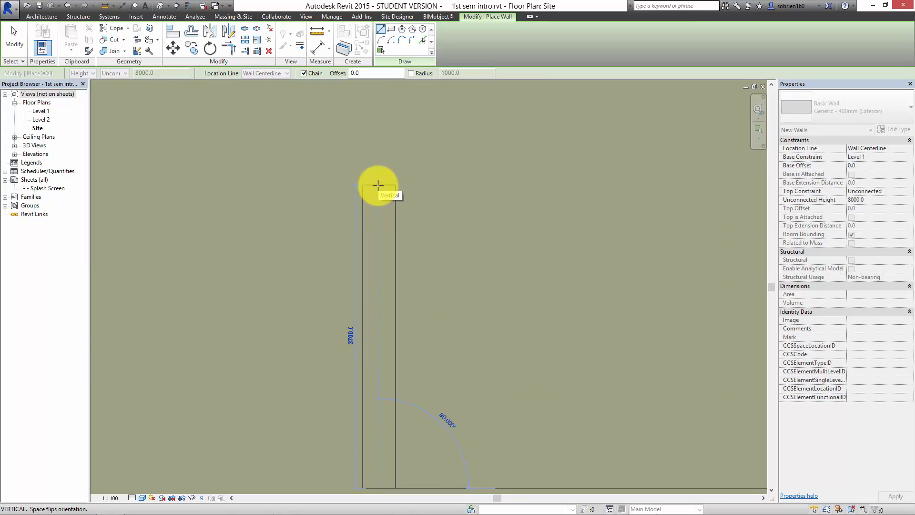
pyautogui.press('Escape')
pyautogui.press('Escape')
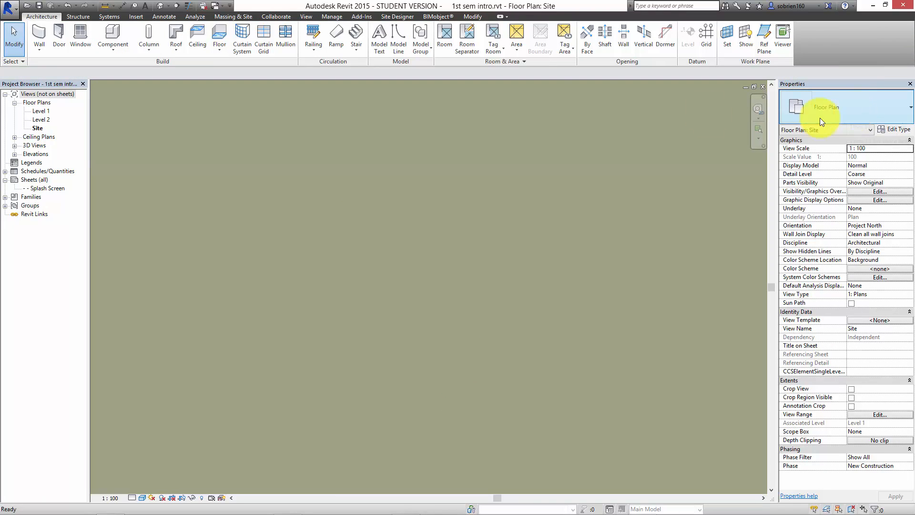
# Start the architectural Wall command and set the location line to Finish Face: Interior.
pyautogui.click(39, 39)
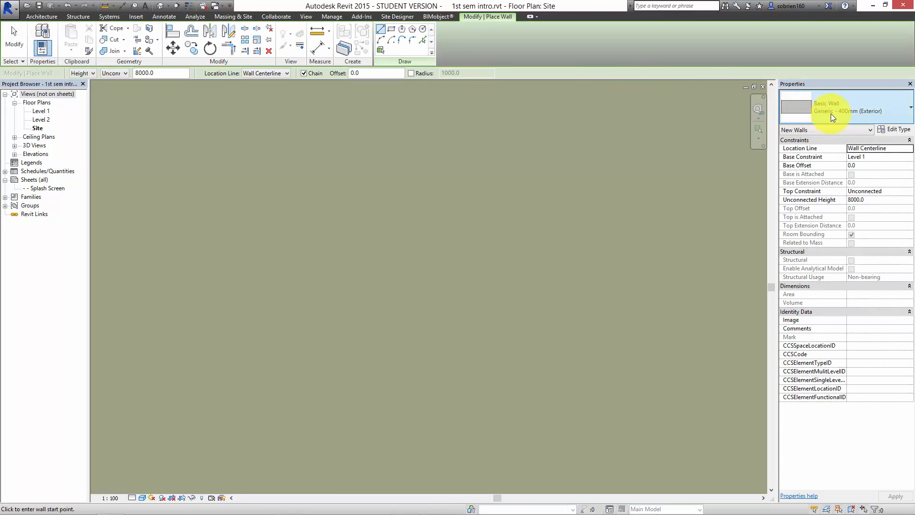
pyautogui.click(288, 73)
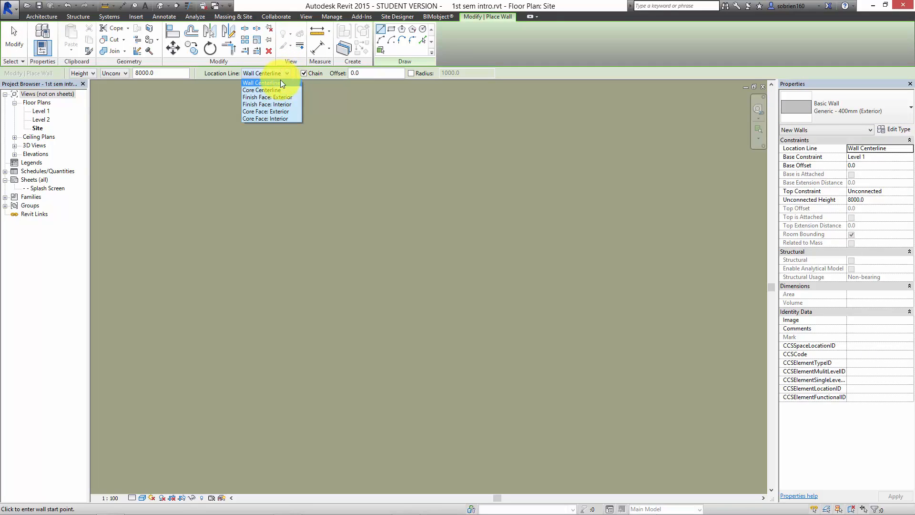
pyautogui.click(279, 104)
pyautogui.click(320, 276)
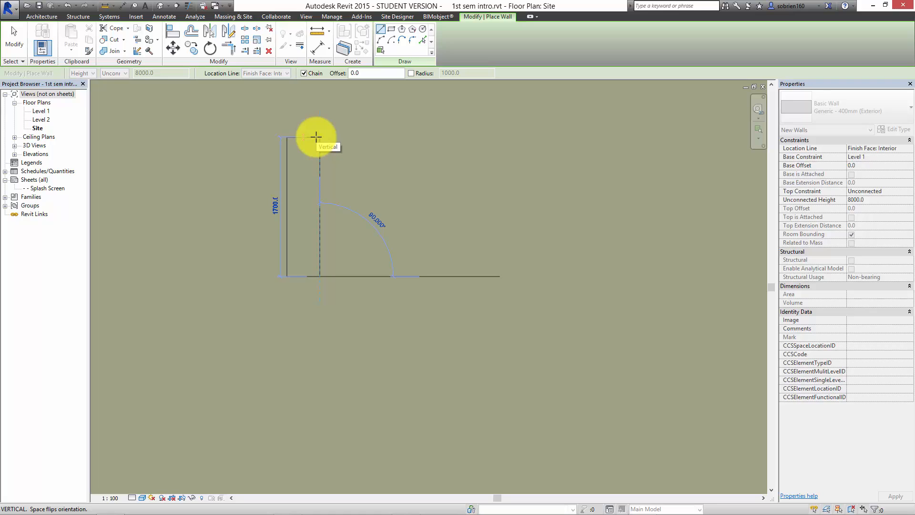
pyautogui.press('Escape')
# Draw the annex's first wall 9000 mm upward along the vertical model line, flipped so its thickness lies to the right of the line.
pyautogui.scroll(-5, 431, 233)
pyautogui.moveTo(463, 255); pyautogui.dragTo(396, 242, button='middle')
pyautogui.click(34, 16)
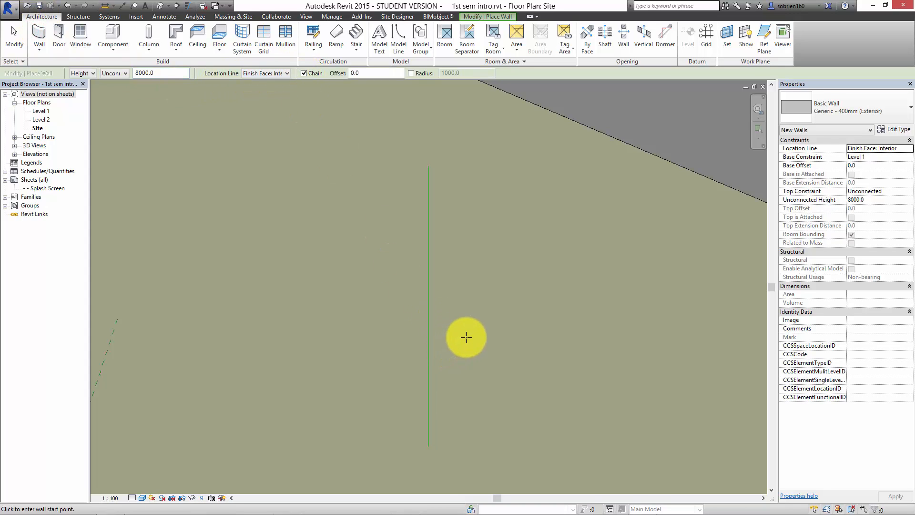
pyautogui.click(428, 417)
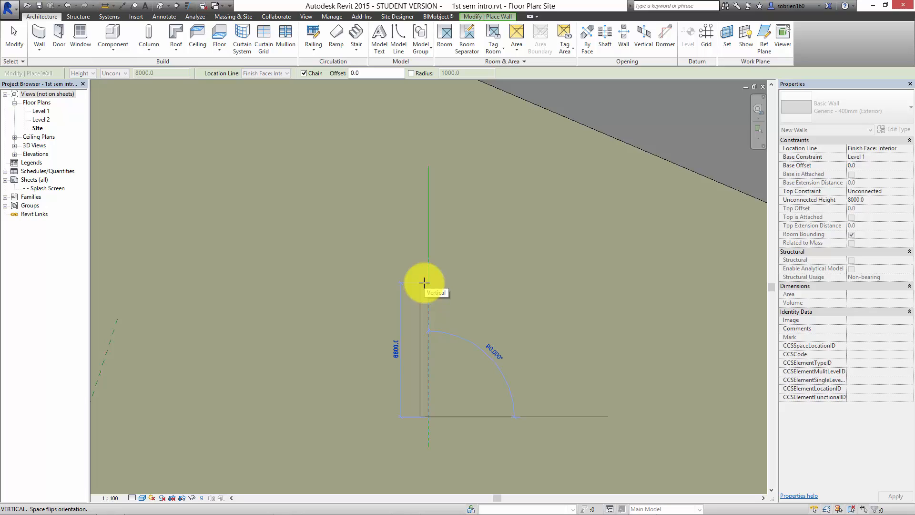
pyautogui.scroll(4, 424, 283)
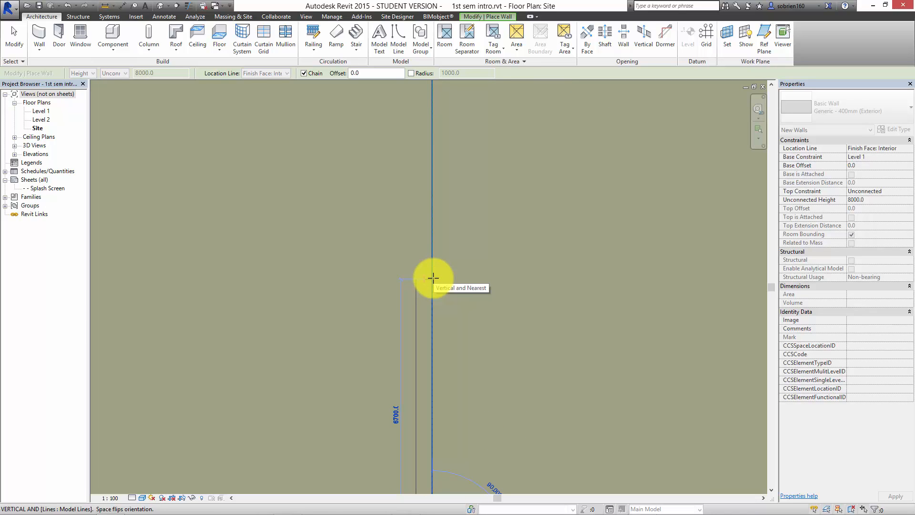
pyautogui.press('space')
pyautogui.press('space')
pyautogui.press('space')
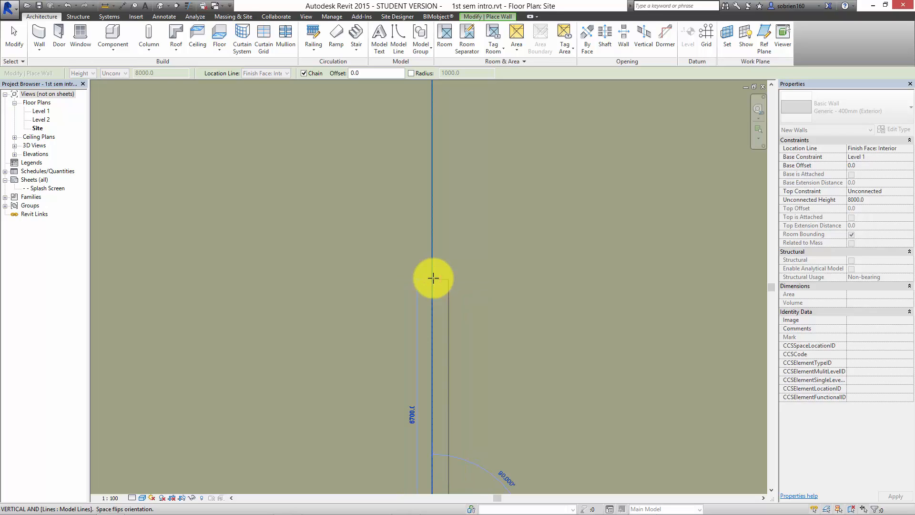
pyautogui.press('space')
pyautogui.press('space')
pyautogui.press('space')
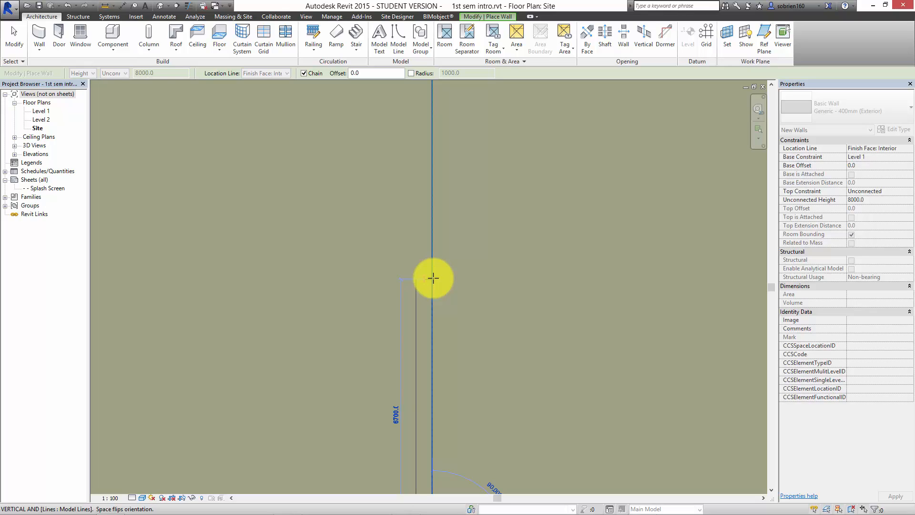
pyautogui.press('space')
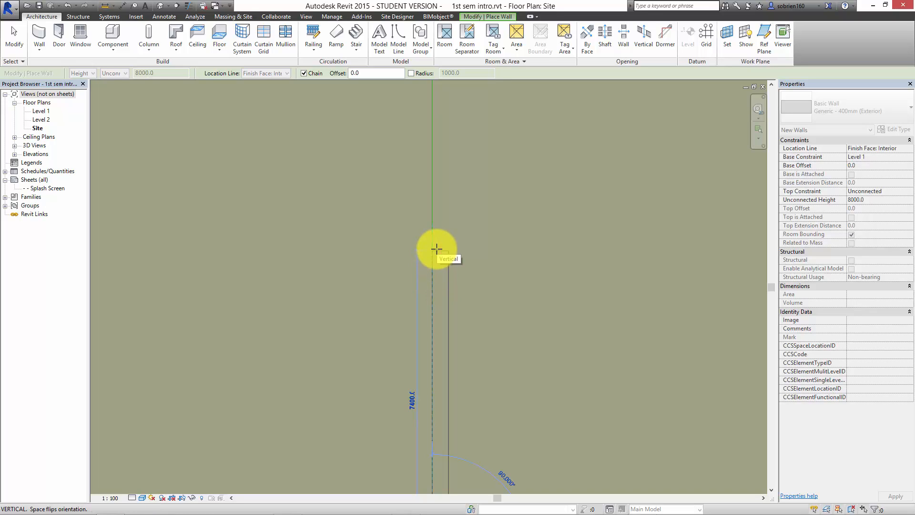
pyautogui.write('9000')
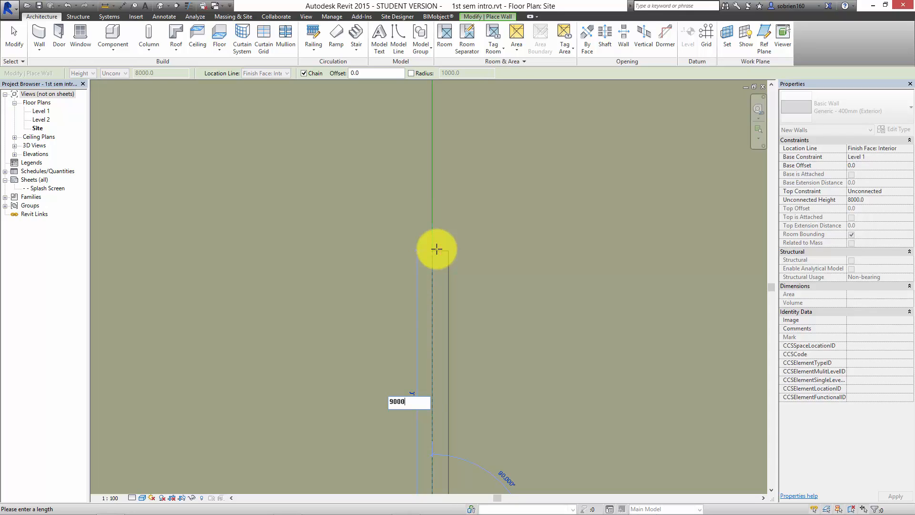
pyautogui.press('Return')
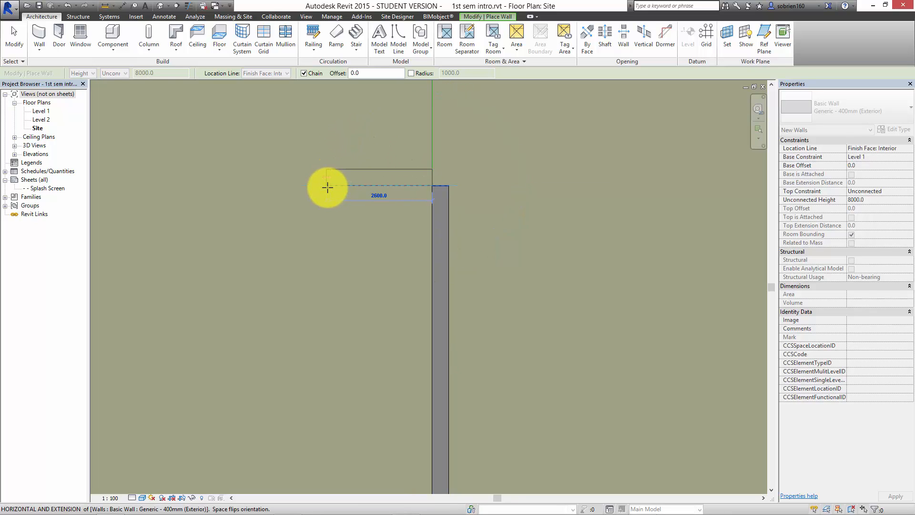
# Complete the rectangular room with a 3000 mm wall to the left, a 9000 mm wall downward and a closing bottom wall.
pyautogui.write('3200')
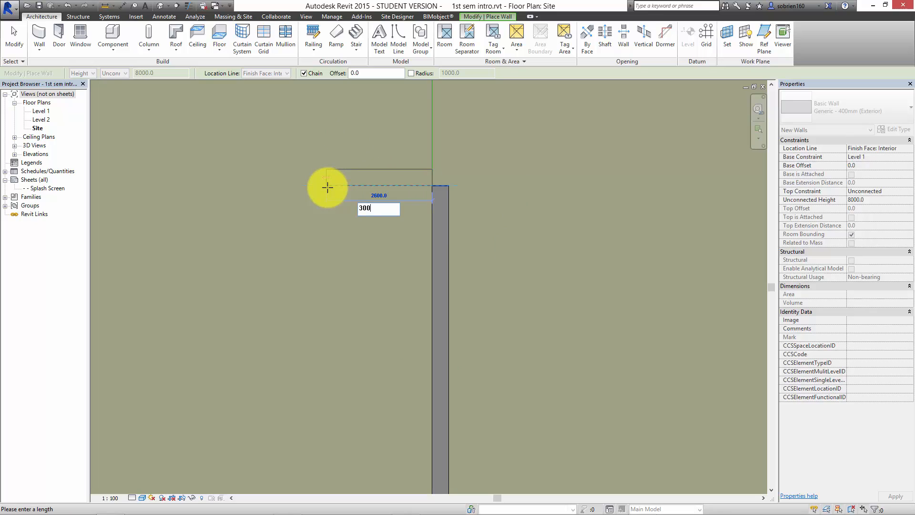
pyautogui.press('Return')
pyautogui.moveTo(327, 328); pyautogui.dragTo(301, 205, button='middle')
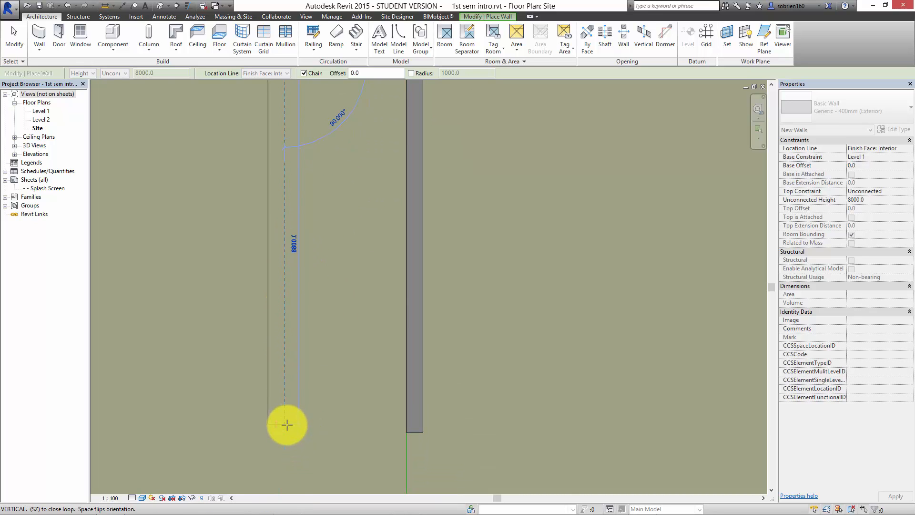
pyautogui.write('9000')
pyautogui.press('Return')
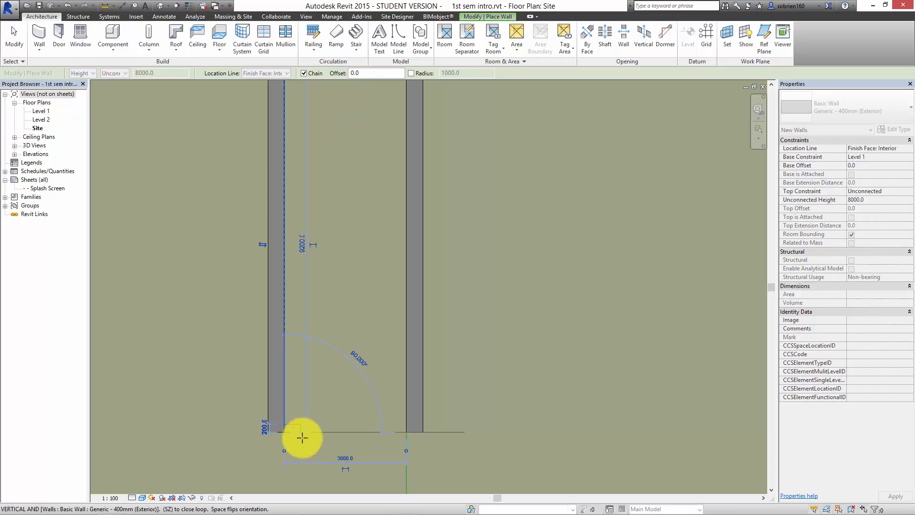
pyautogui.click(413, 429)
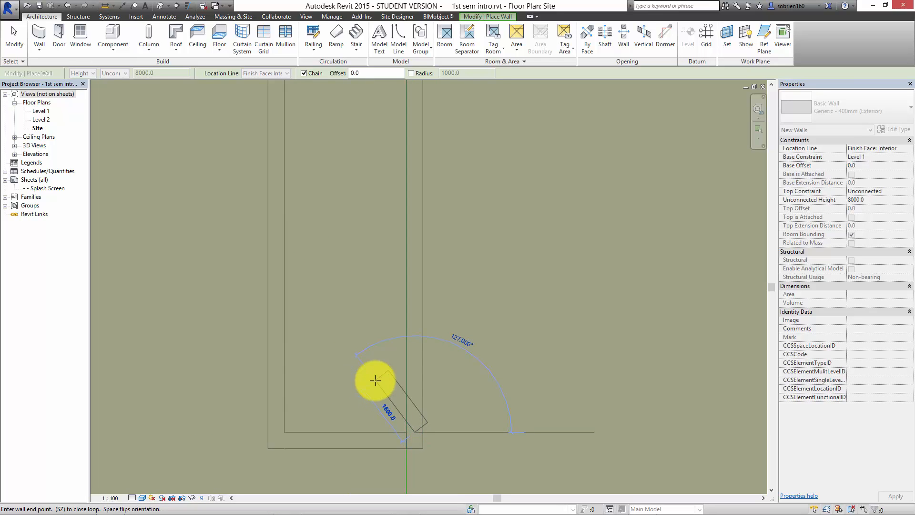
pyautogui.press('Escape')
pyautogui.press('Escape')
pyautogui.moveTo(375, 380); pyautogui.dragTo(383, 415, button='middle')
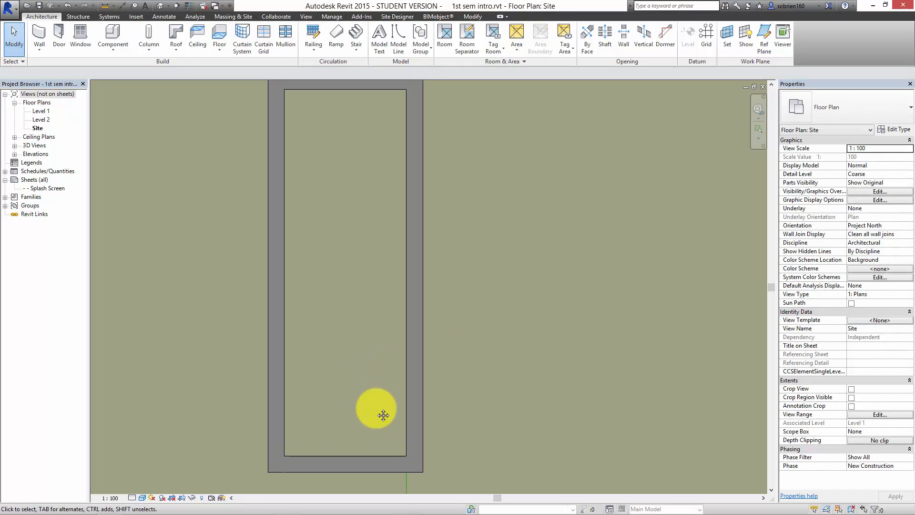
# Check the annex sketch IMG_1003.JPG in Windows Photo Viewer, and offset a copy of the rectangle's upper short wall 1000 mm inward in Revit.
pyautogui.scroll(-5, 376, 408)
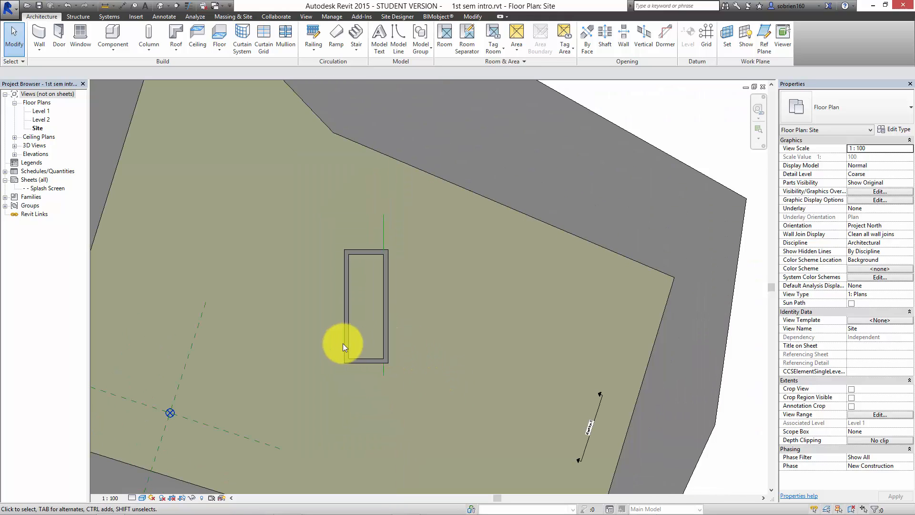
pyautogui.scroll(4, 337, 337)
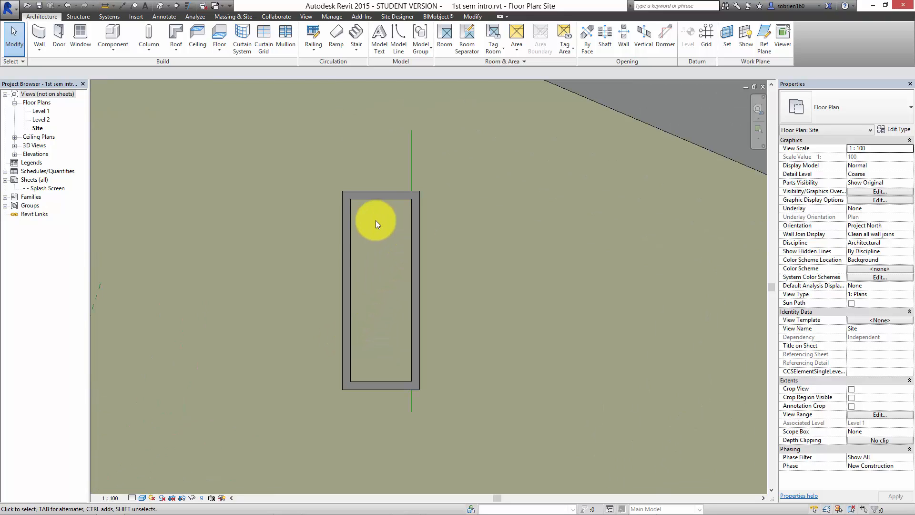
pyautogui.scroll(1, 377, 220)
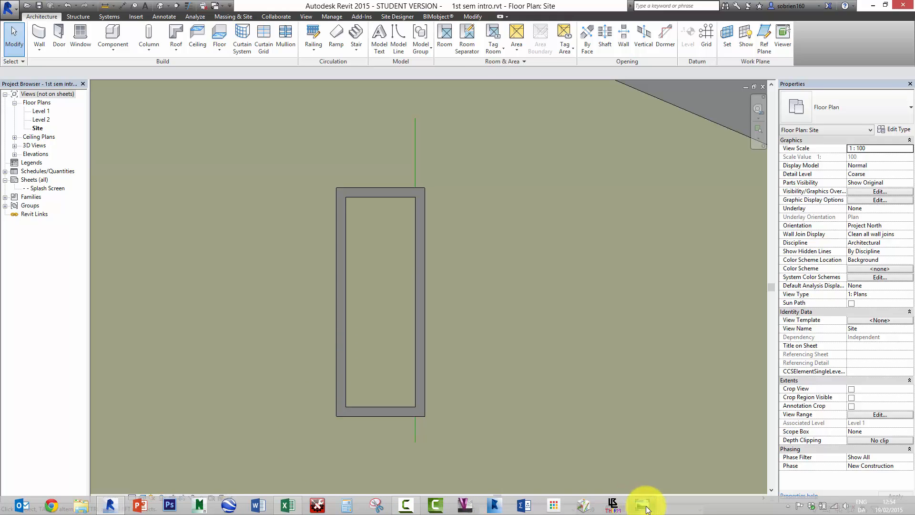
pyautogui.click(645, 506)
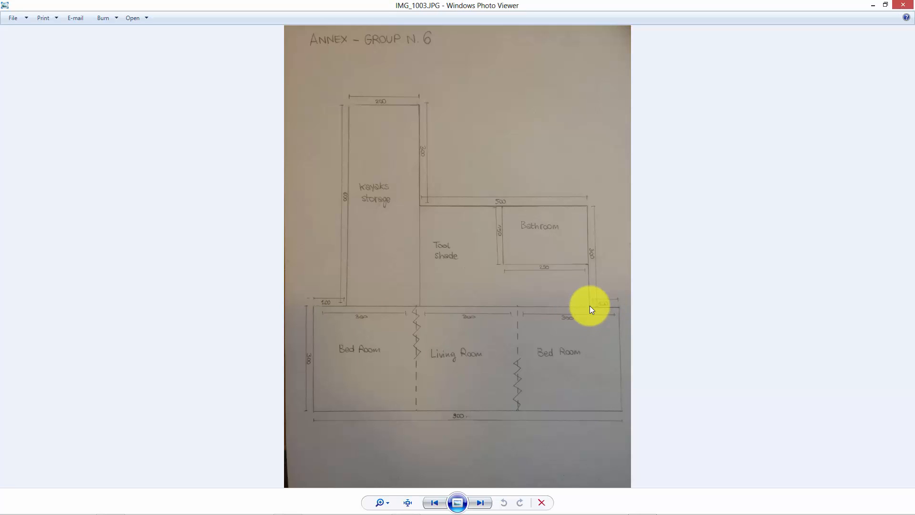
pyautogui.click(872, 4)
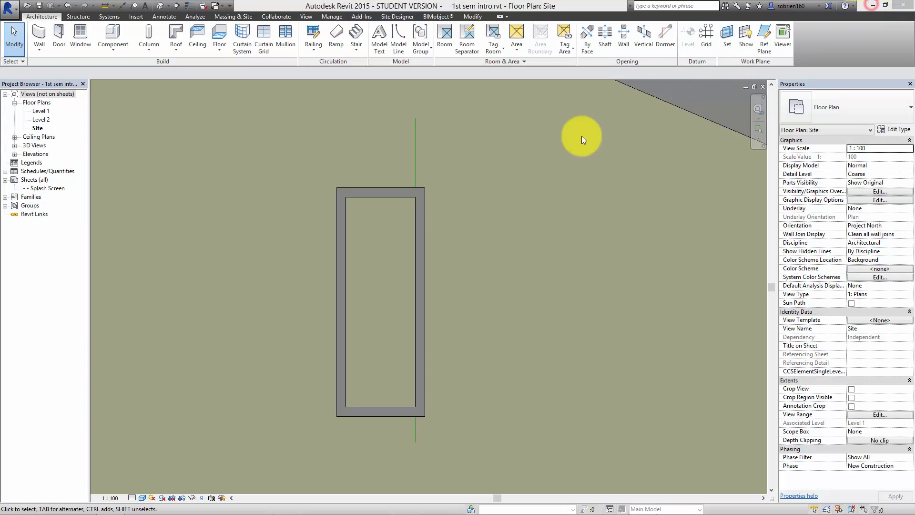
pyautogui.scroll(3, 398, 242)
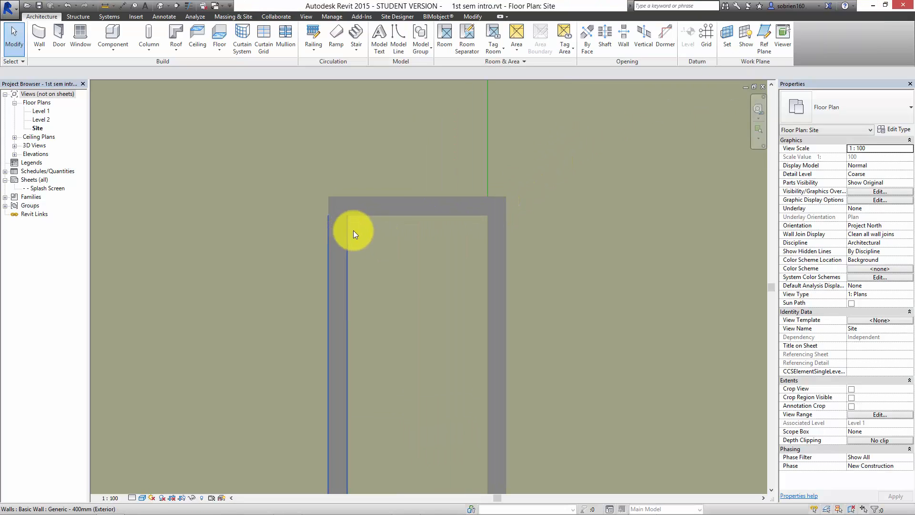
pyautogui.click(391, 213)
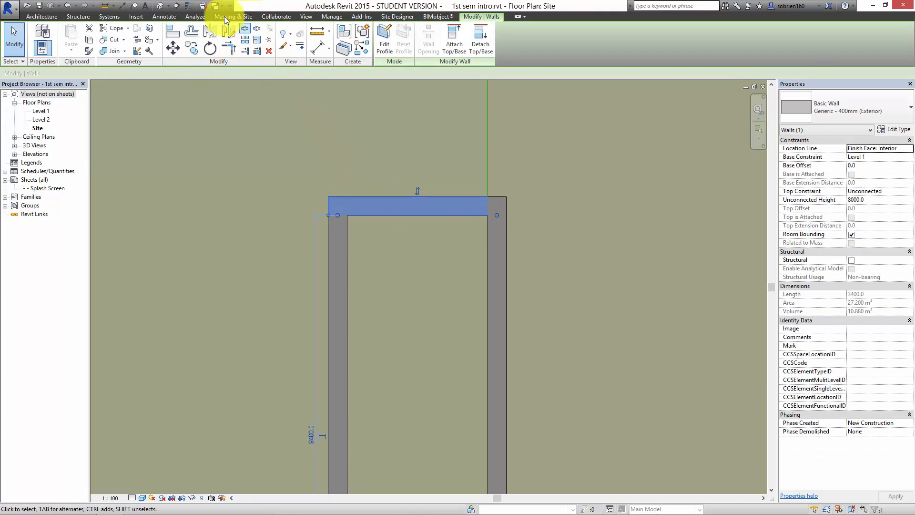
pyautogui.click(192, 32)
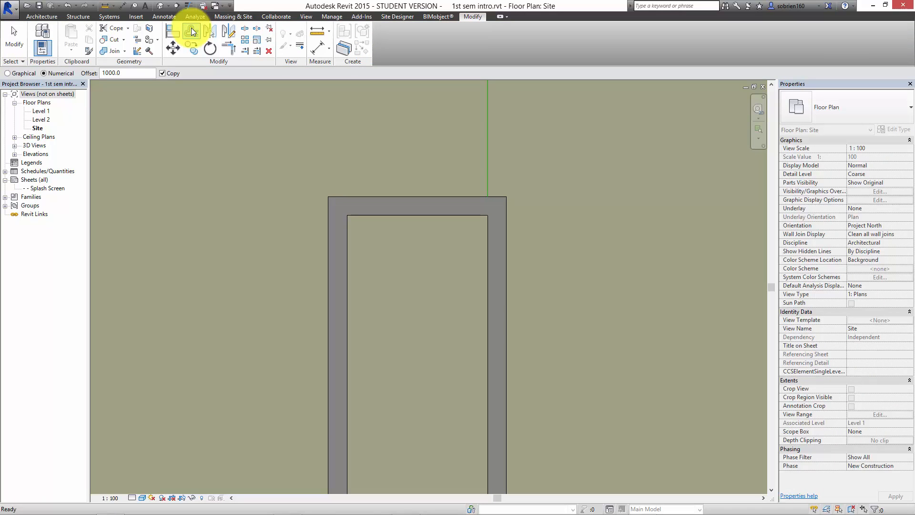
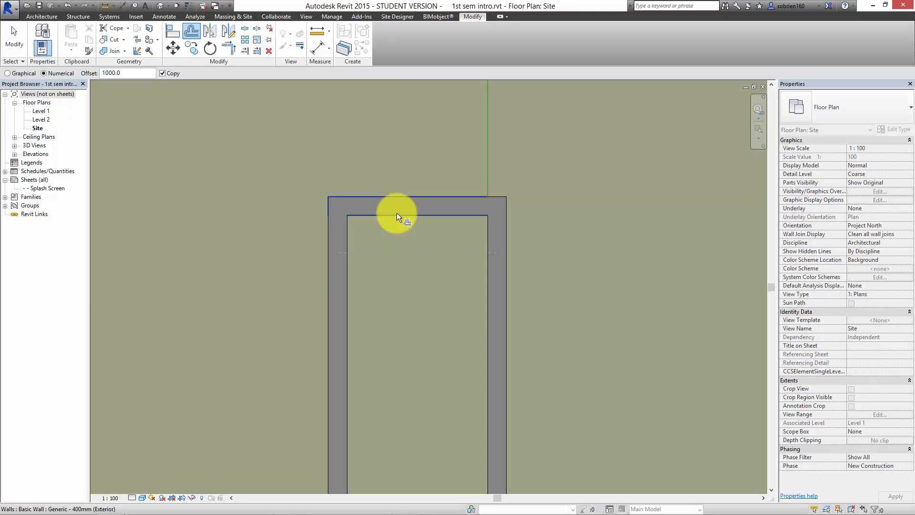
pyautogui.click(397, 212)
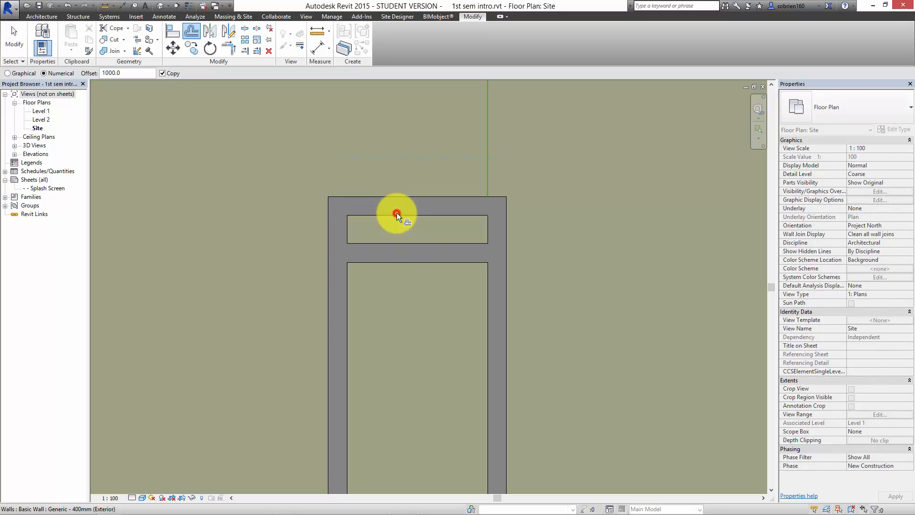
pyautogui.press('Escape')
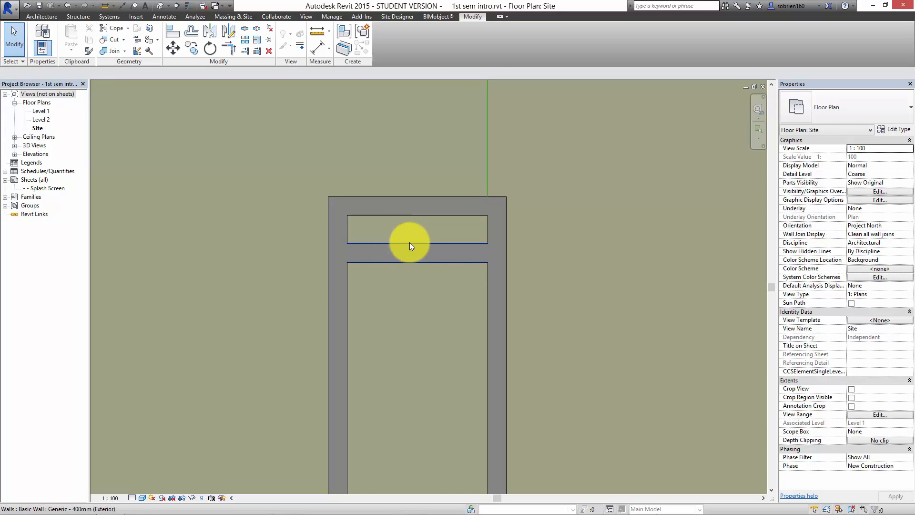
# Pull the offset wall's right end out past the rectangle's left long wall, and set the resulting stub wall's length to 3000 mm.
pyautogui.click(410, 242)
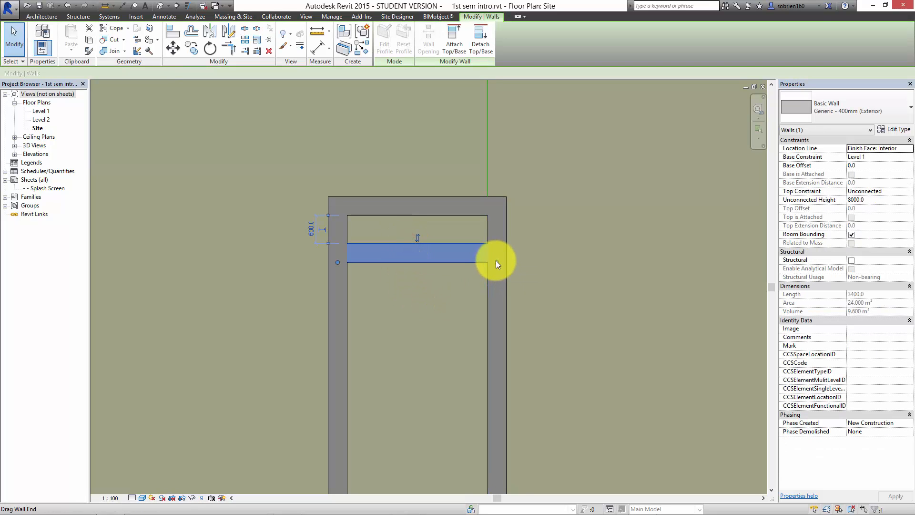
pyautogui.moveTo(496, 260); pyautogui.dragTo(163, 270)
pyautogui.moveTo(287, 292); pyautogui.dragTo(388, 282, button='middle')
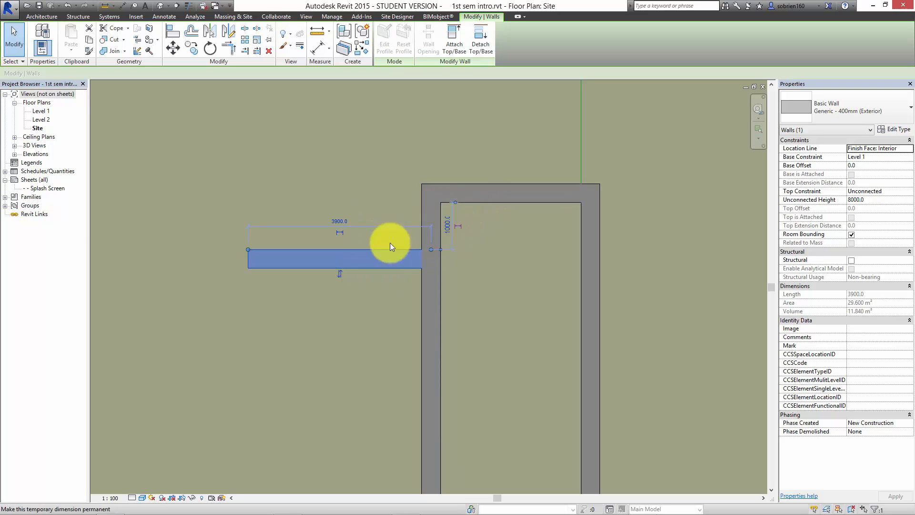
pyautogui.moveTo(406, 296); pyautogui.dragTo(470, 288, button='middle')
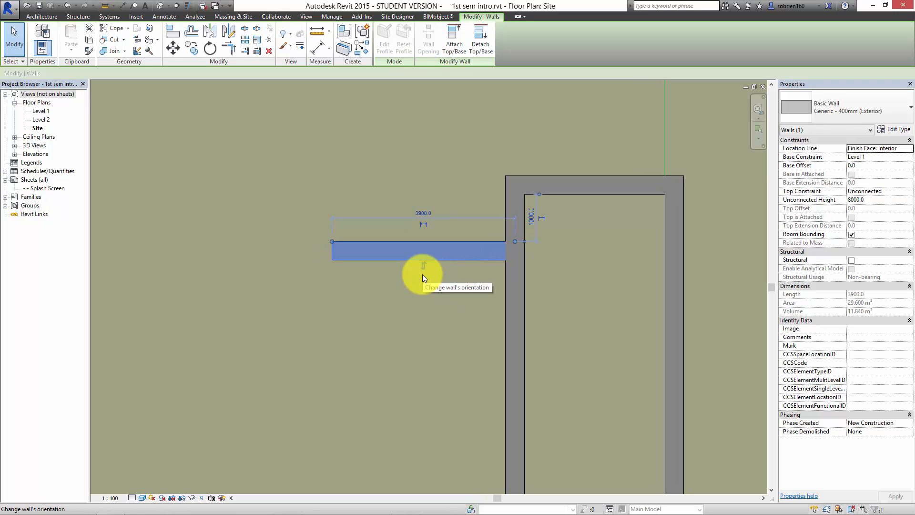
pyautogui.click(421, 213)
pyautogui.write('3')
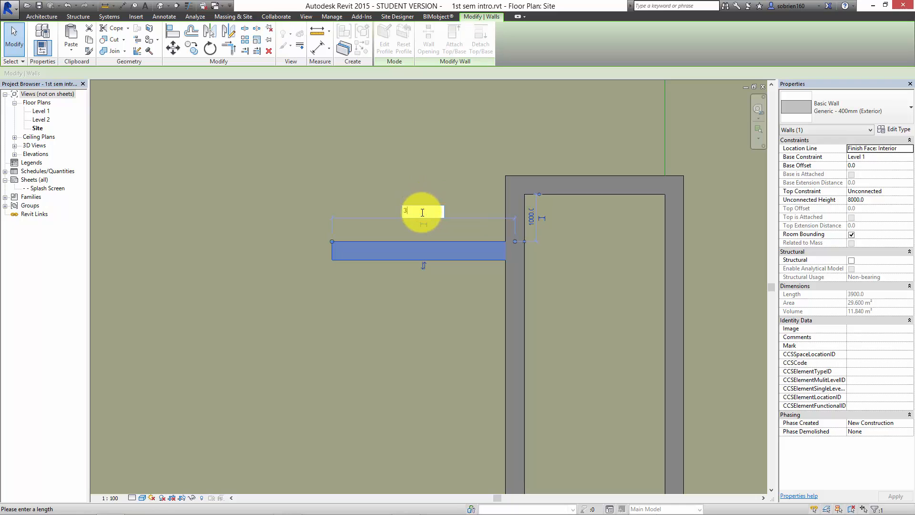
pyautogui.write('000')
pyautogui.press('Return')
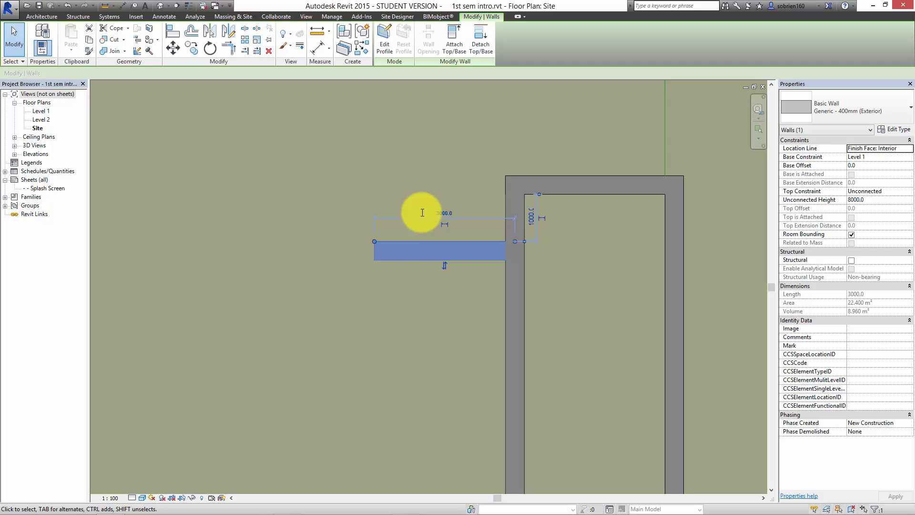
pyautogui.press('Escape')
# Recheck the annex sketch photo, and mirror a copy of the stub wall about a horizontal axis drawn from the left long wall's midpoint.
pyautogui.moveTo(494, 306); pyautogui.dragTo(443, 202, button='middle')
pyautogui.scroll(-1, 459, 247)
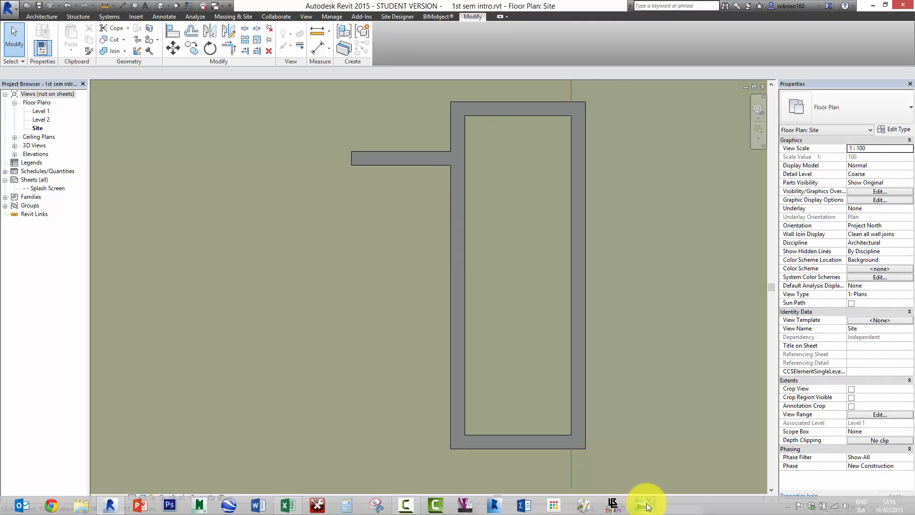
pyautogui.click(645, 506)
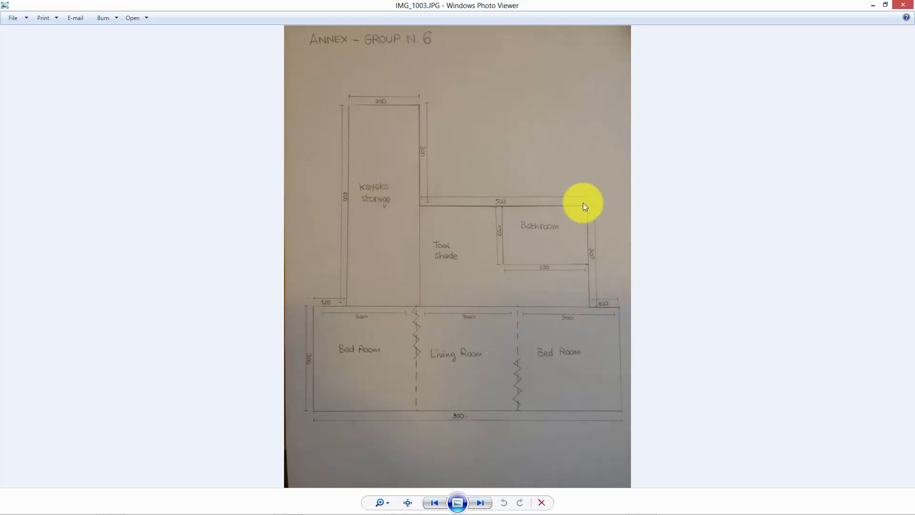
pyautogui.click(872, 5)
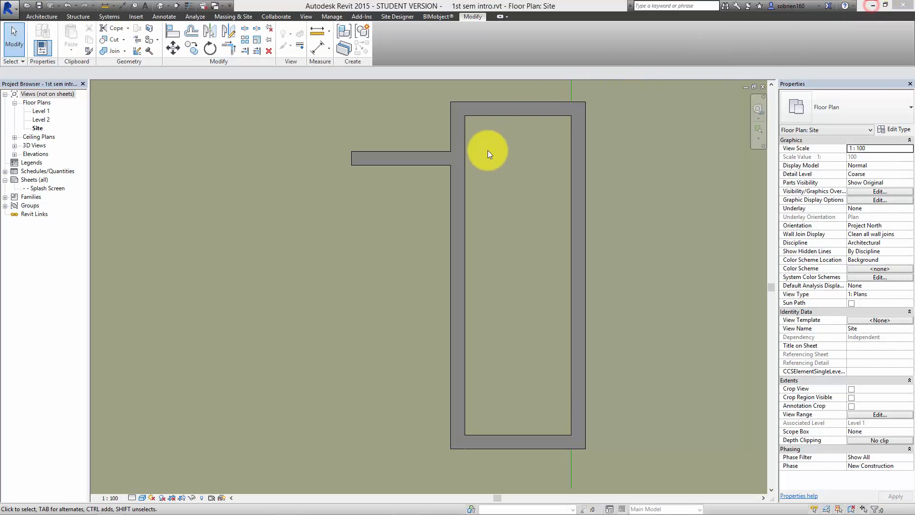
pyautogui.click(442, 153)
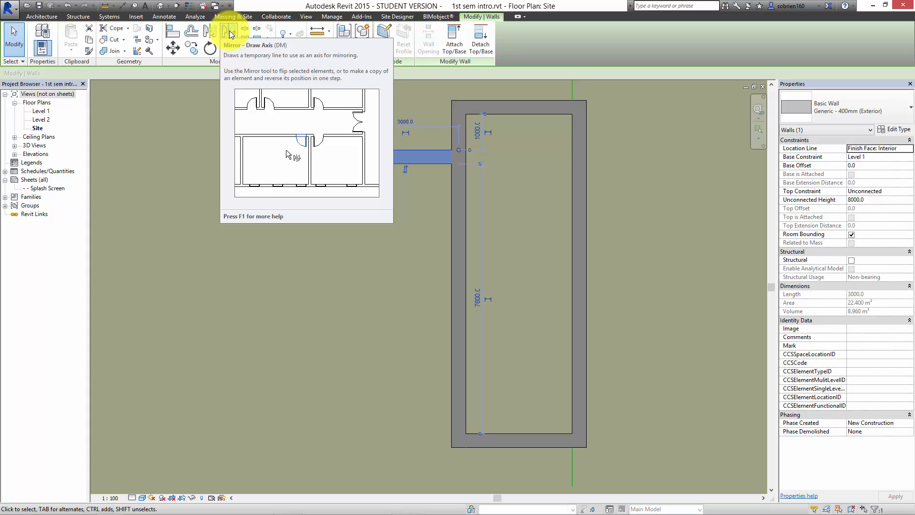
pyautogui.click(231, 33)
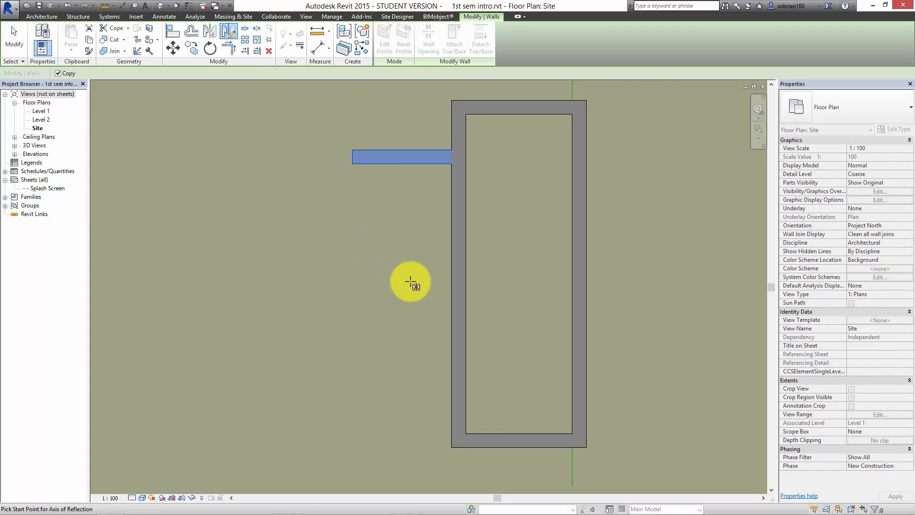
pyautogui.click(466, 272)
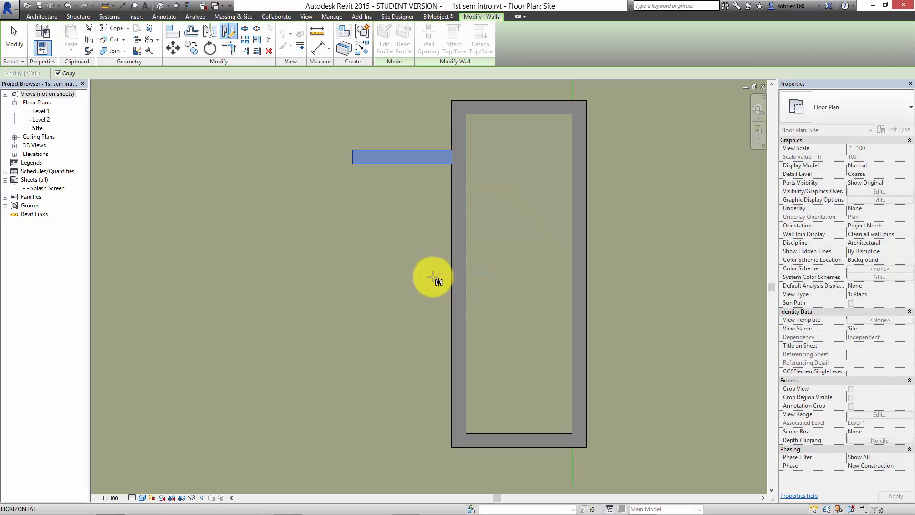
pyautogui.click(272, 280)
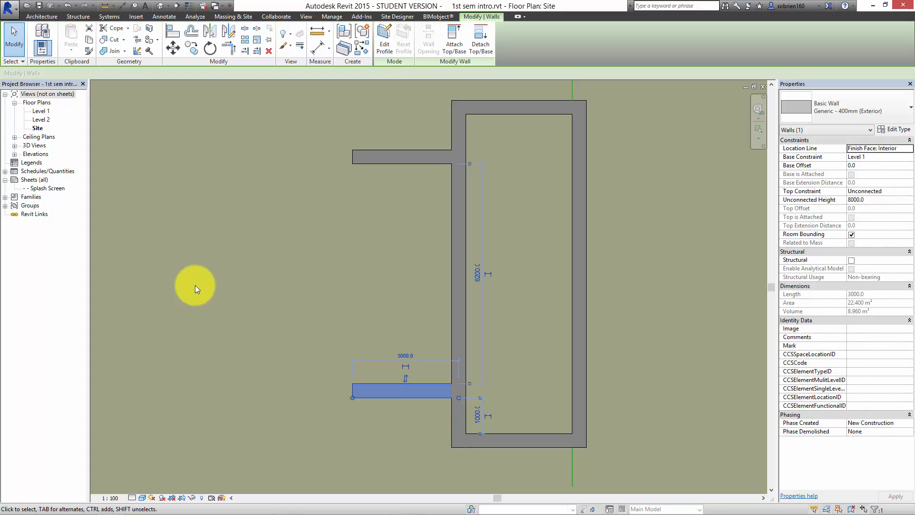
pyautogui.click(195, 286)
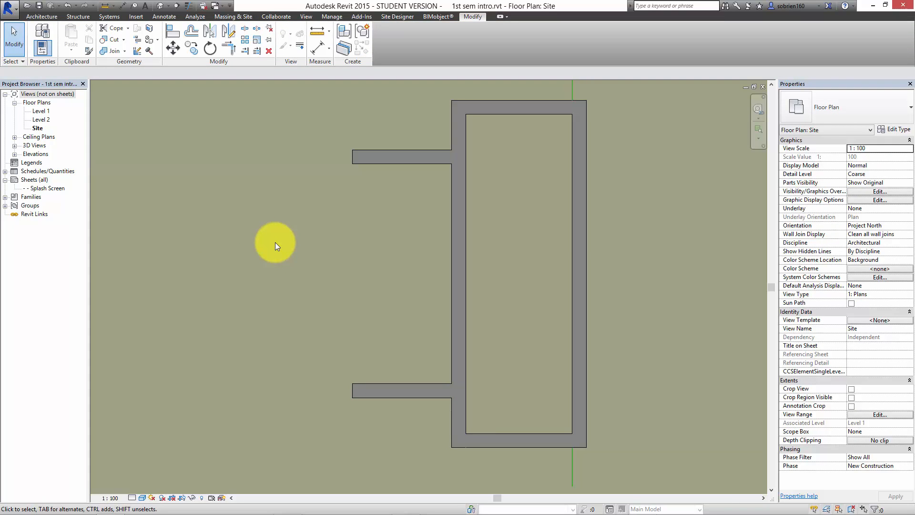
# Set the length of the lower stub wall projecting from the long rectangular room to 6000 mm.
pyautogui.click(371, 386)
pyautogui.click(410, 357)
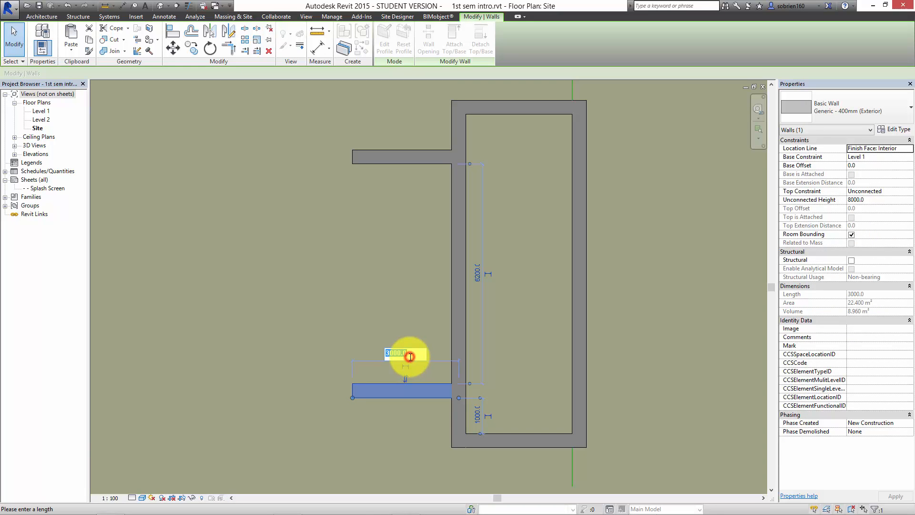
pyautogui.write('6000')
pyautogui.press('Return')
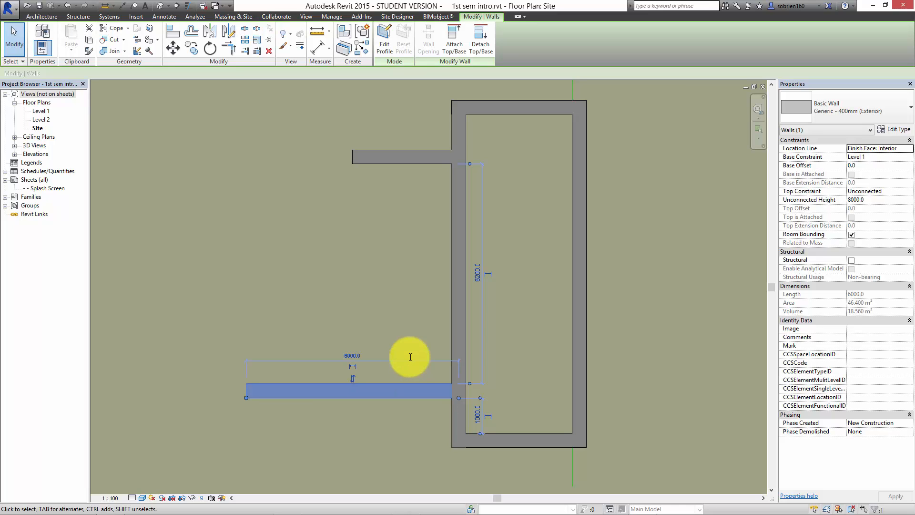
pyautogui.click(620, 337)
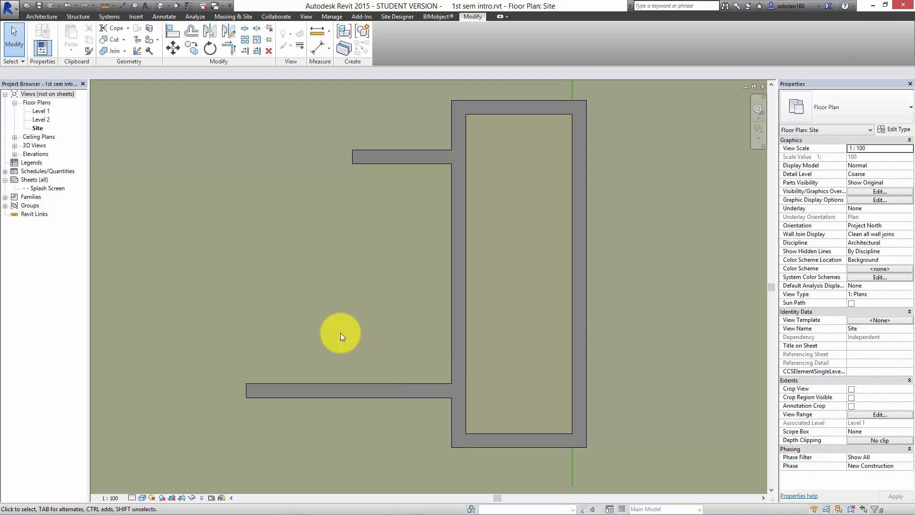
# Offset a copy of the 6000 mm wall upward by 2000 mm in the floor plan.
pyautogui.click(316, 384)
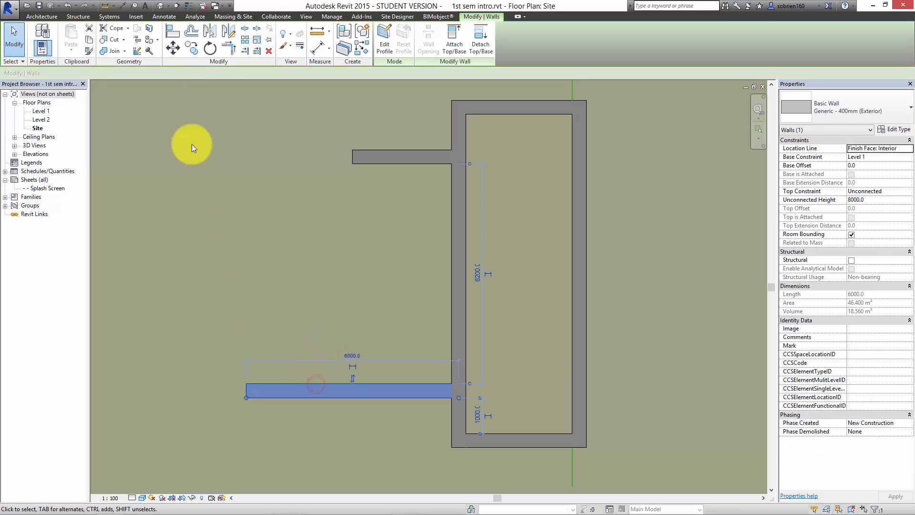
pyautogui.click(192, 32)
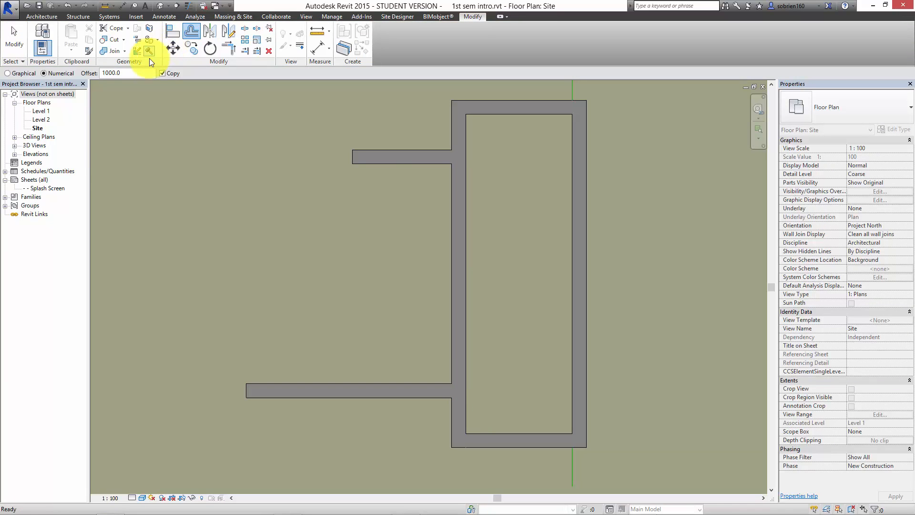
pyautogui.moveTo(127, 74); pyautogui.dragTo(90, 81)
pyautogui.write('2')
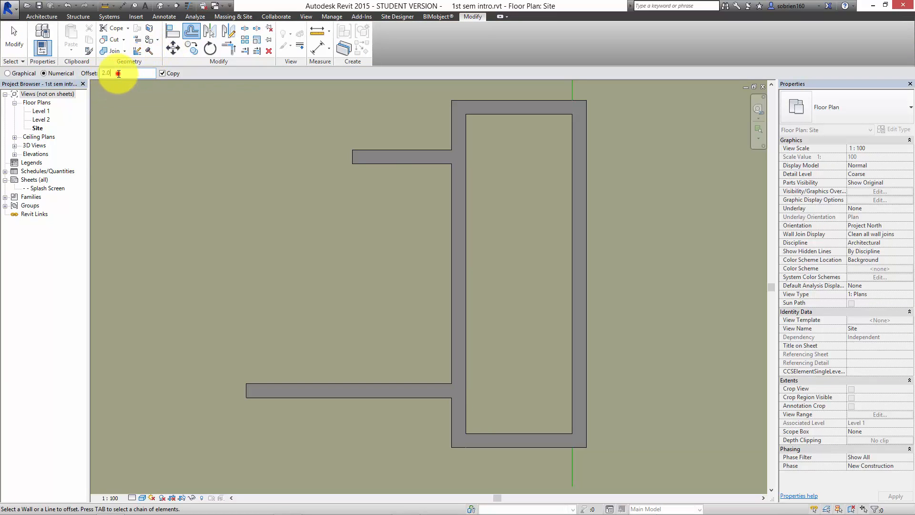
pyautogui.moveTo(118, 73); pyautogui.dragTo(94, 75)
pyautogui.write('2000')
pyautogui.press('Return')
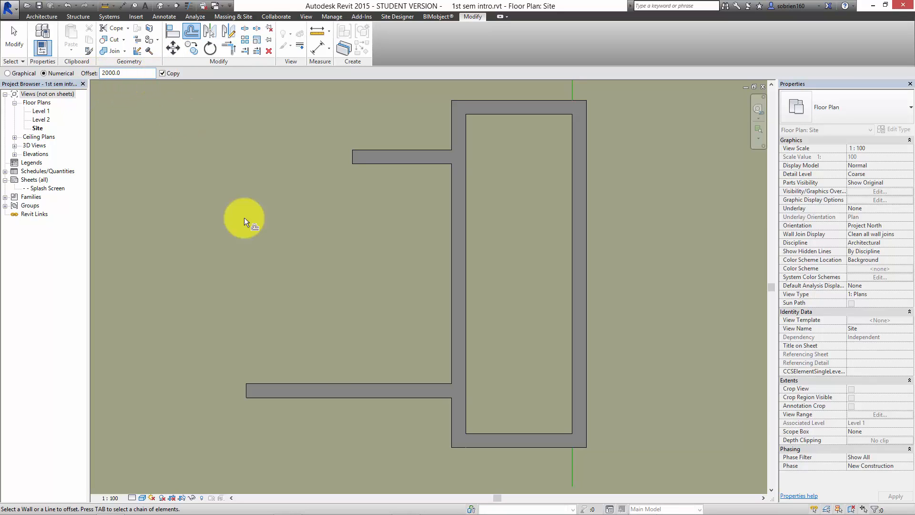
pyautogui.click(317, 381)
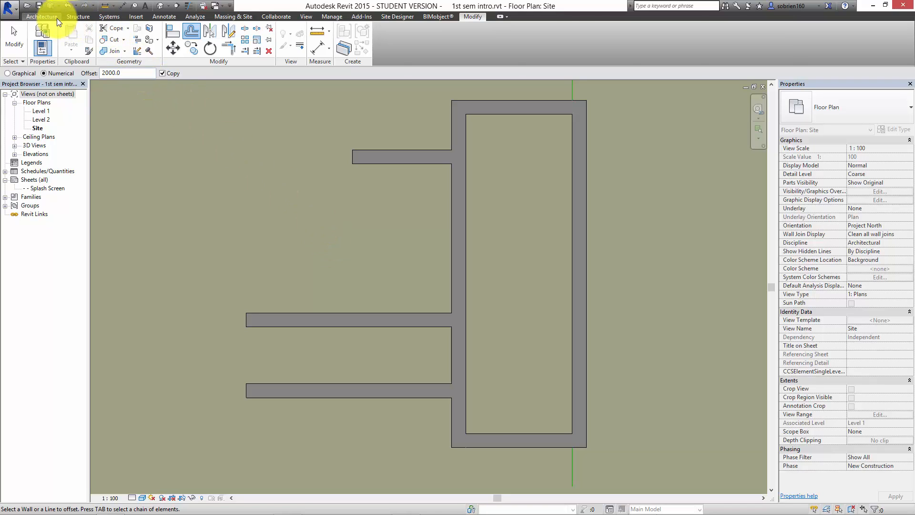
# Draw an exterior wall joining the free left ends of the two parallel 6000 mm walls.
pyautogui.click(42, 16)
pyautogui.click(42, 38)
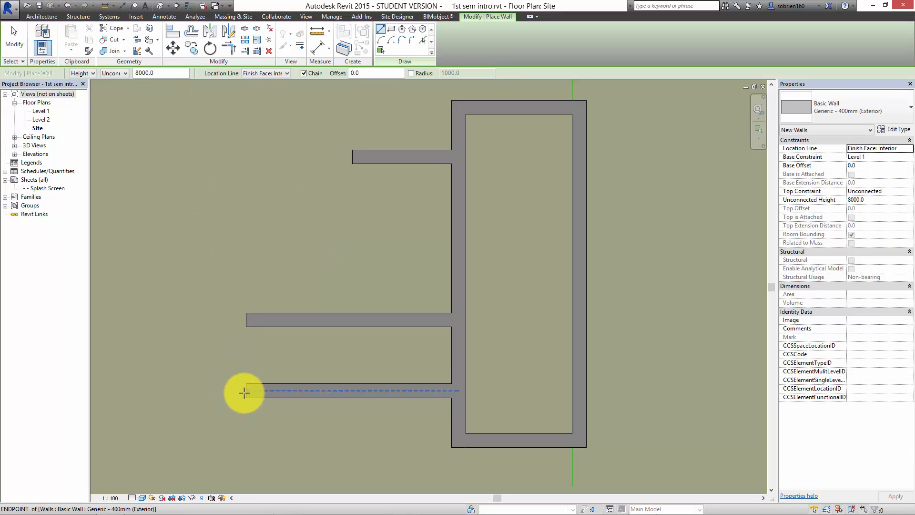
pyautogui.click(244, 392)
pyautogui.click(247, 317)
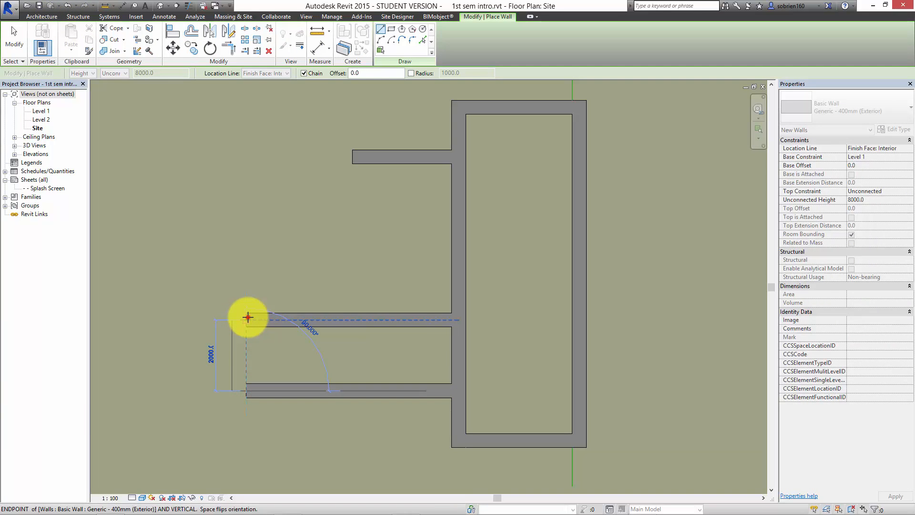
pyautogui.press('Escape')
pyautogui.press('Escape')
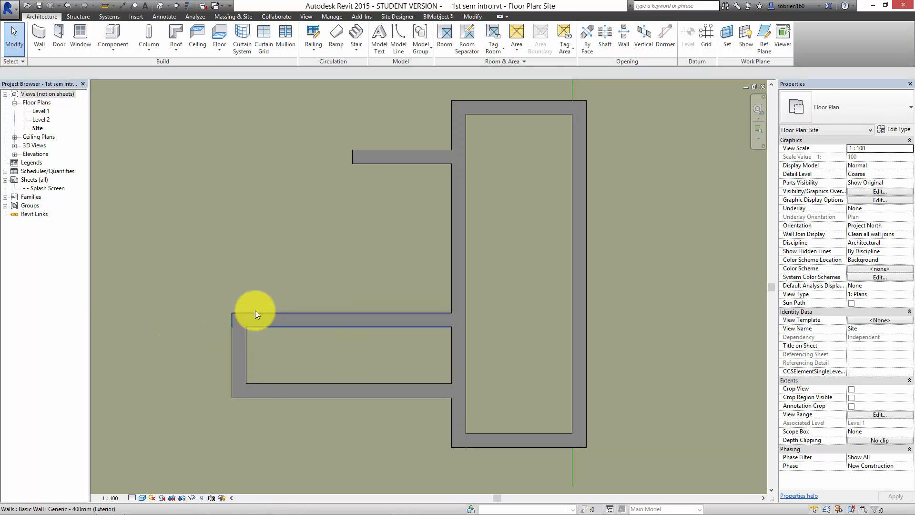
# Draw an exterior wall from the free end of the upper stub wall straight down to the offset wall.
pyautogui.moveTo(279, 316); pyautogui.dragTo(289, 330, button='middle')
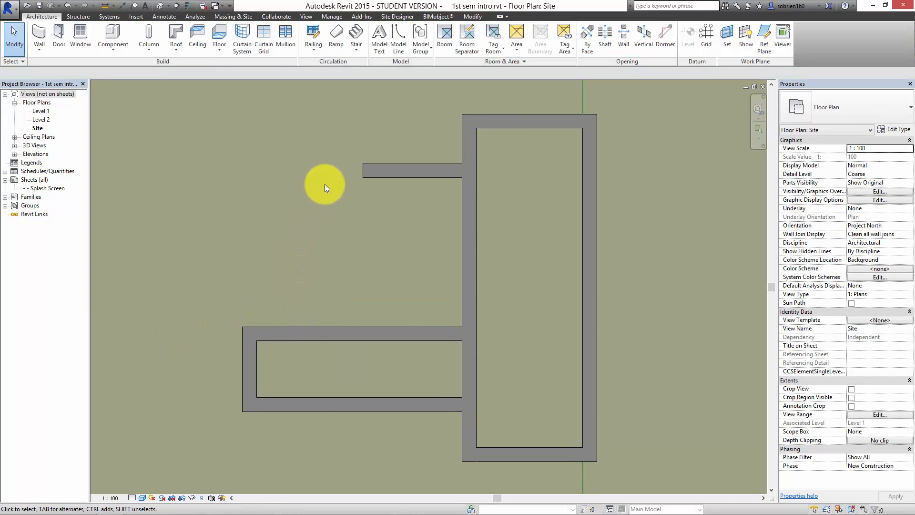
pyautogui.click(43, 35)
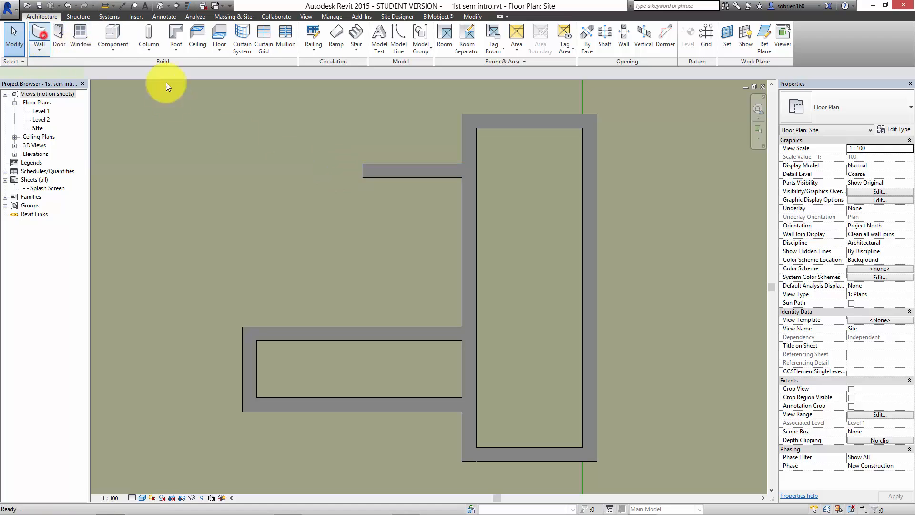
pyautogui.click(363, 170)
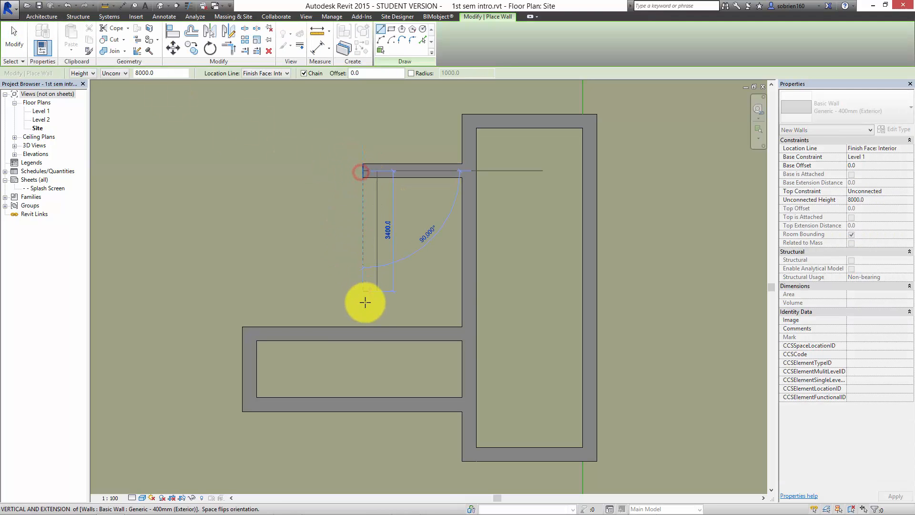
pyautogui.click(361, 332)
pyautogui.press('Escape')
pyautogui.press('Escape')
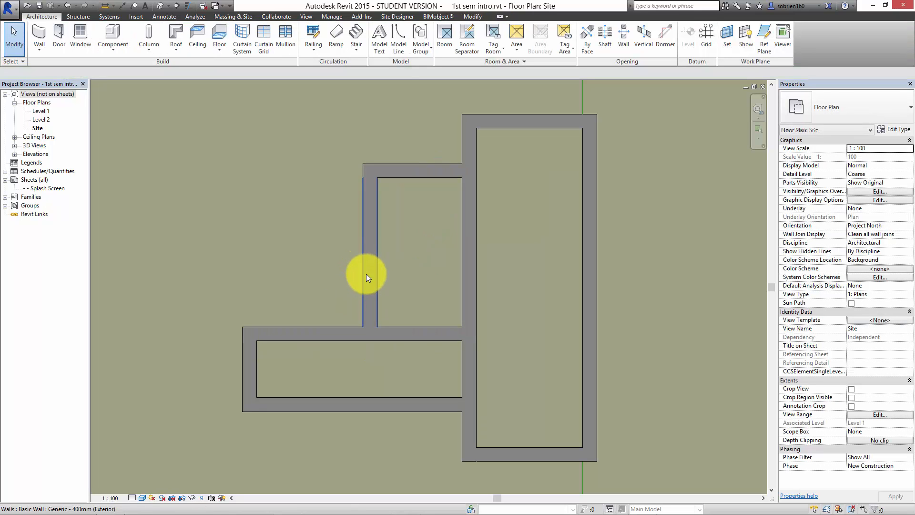
# Check the wall layout against the hand-drawn annex sketch in Windows Photo Viewer, and return to the Revit plan.
pyautogui.moveTo(366, 276); pyautogui.dragTo(360, 270, button='middle')
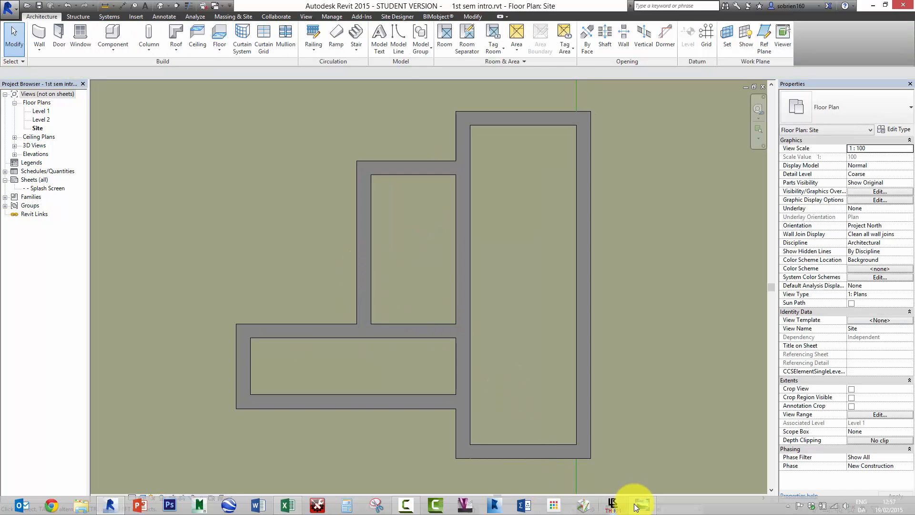
pyautogui.click(637, 507)
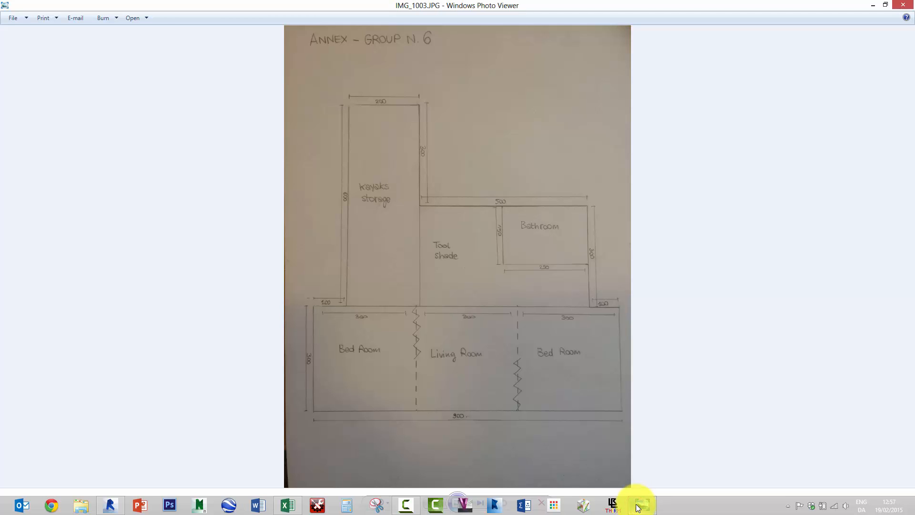
pyautogui.click(640, 506)
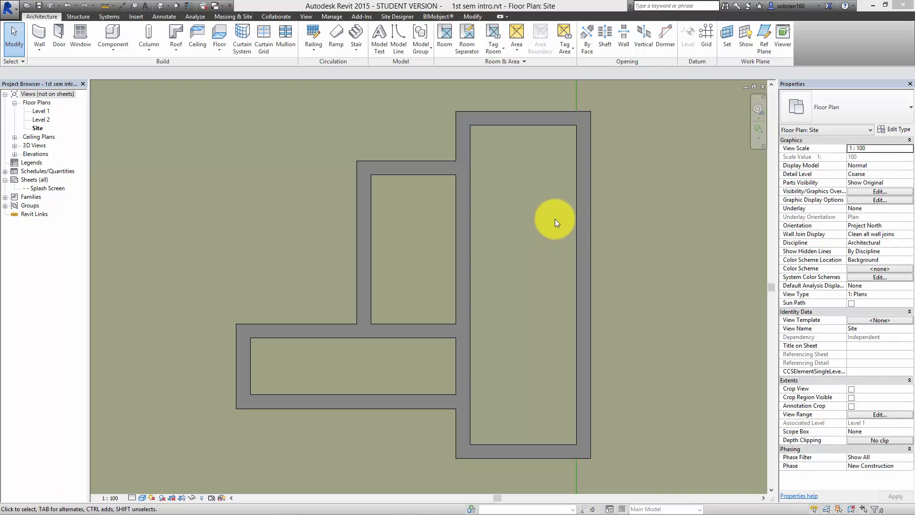
# Open the default 3D view and hide the building mass element in that view.
pyautogui.click(161, 8)
pyautogui.scroll(4, 493, 313)
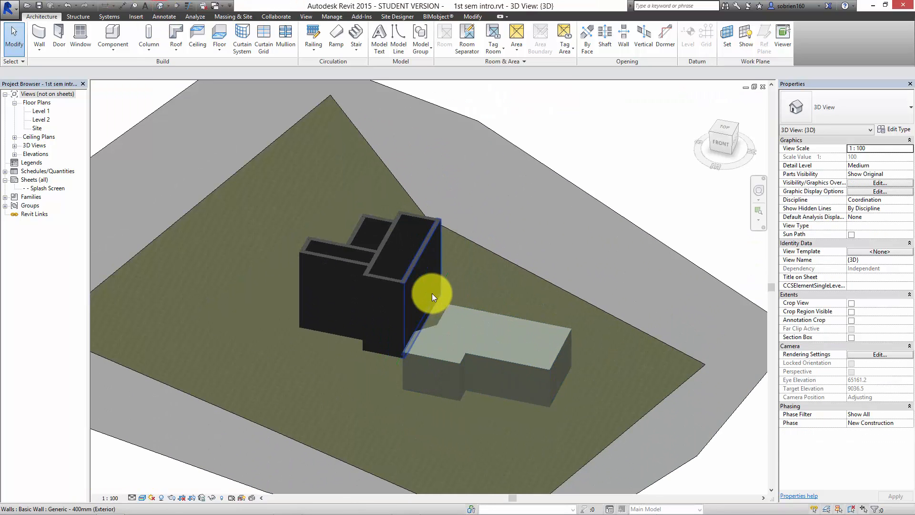
pyautogui.keyDown('shift'); pyautogui.moveTo(404, 297); pyautogui.dragTo(431, 352, button='middle'); pyautogui.keyUp('shift')
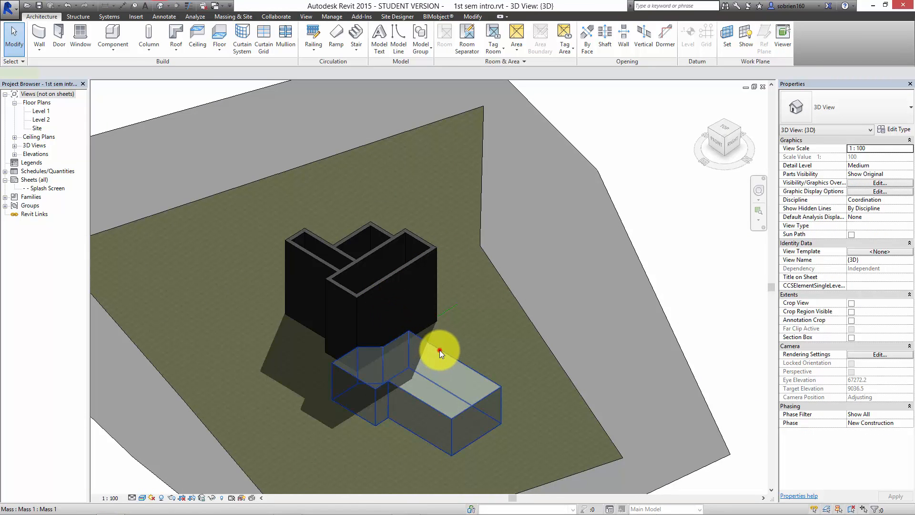
pyautogui.rightClick(440, 350)
pyautogui.moveTo(509, 183)
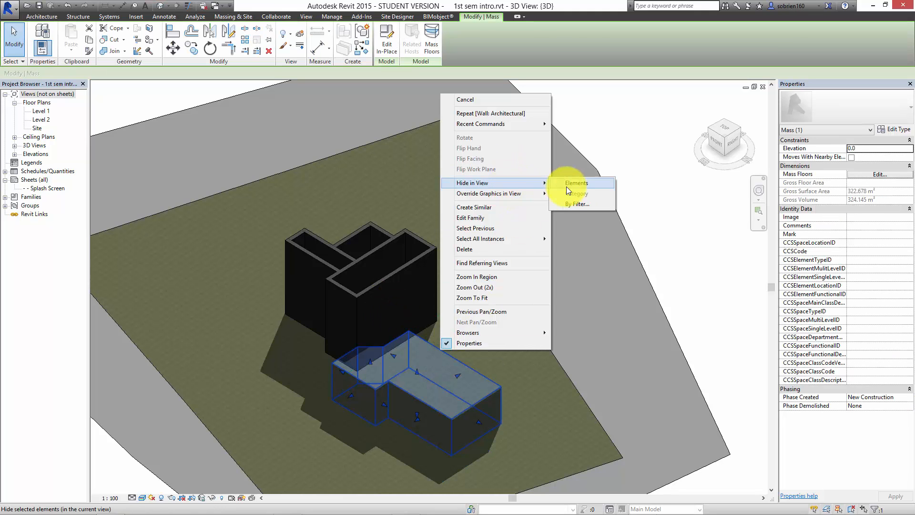
pyautogui.click(567, 187)
pyautogui.keyDown('shift'); pyautogui.moveTo(561, 282); pyautogui.dragTo(463, 289, button='middle'); pyautogui.keyUp('shift')
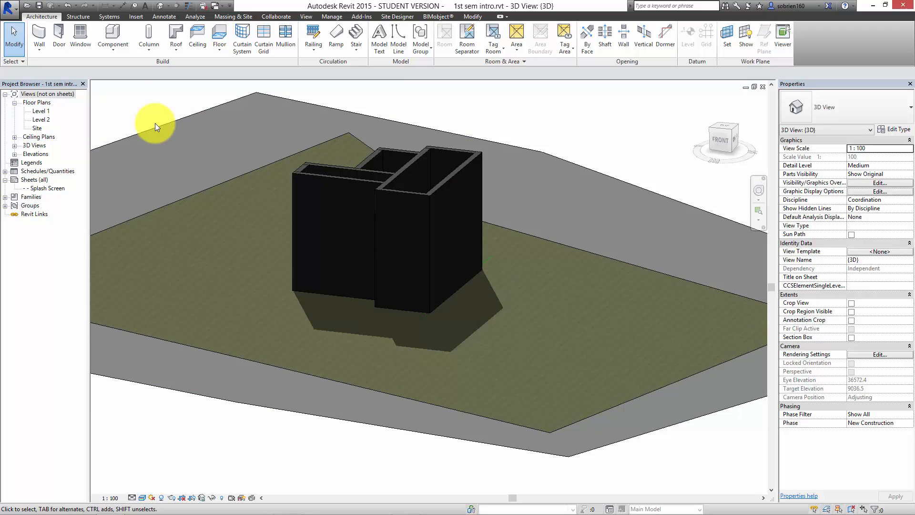
# Open the Elevation 1 view and compare the height of the mass with the walls.
pyautogui.click(13, 155)
pyautogui.click(15, 154)
pyautogui.doubleClick(45, 162)
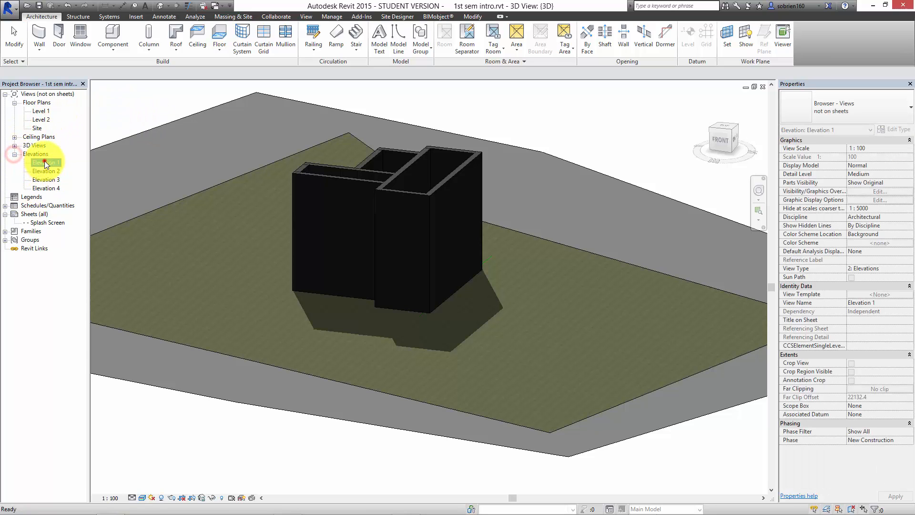
pyautogui.scroll(5, 372, 274)
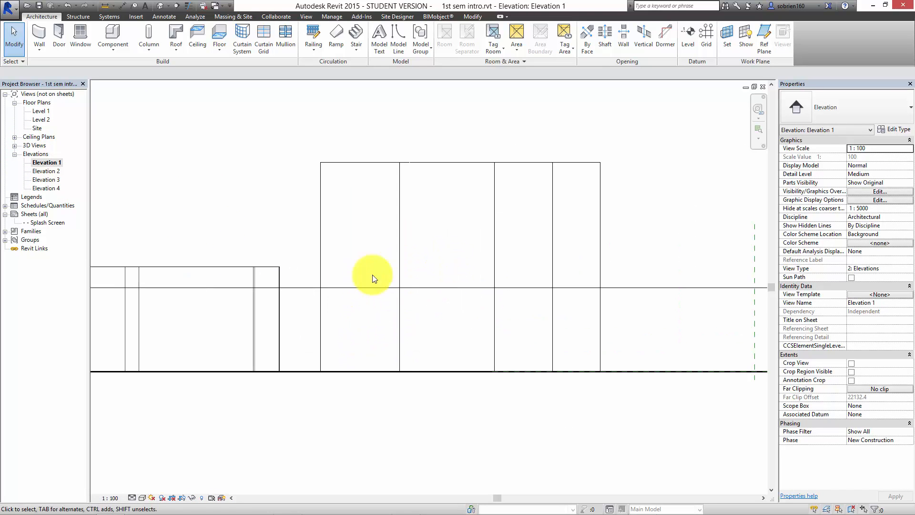
pyautogui.moveTo(374, 275); pyautogui.dragTo(465, 278, button='middle')
pyautogui.scroll(-2, 470, 262)
pyautogui.click(409, 262)
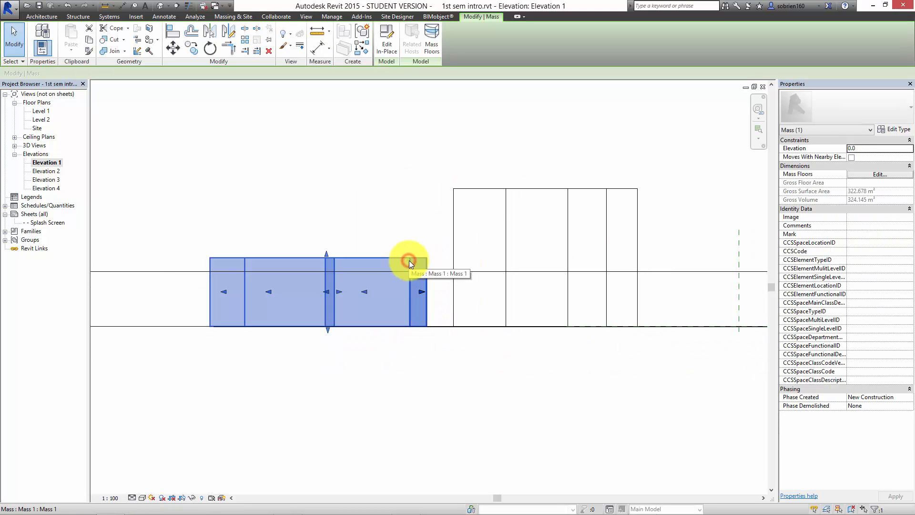
pyautogui.click(436, 223)
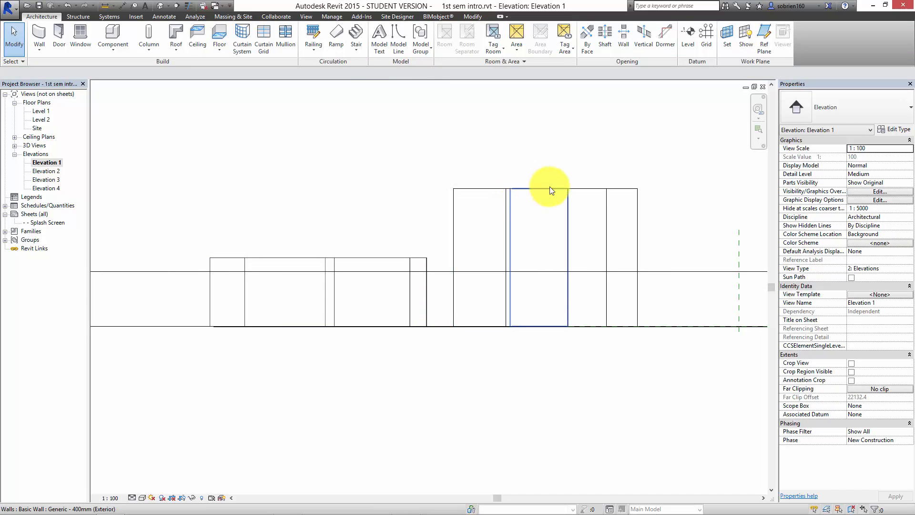
pyautogui.moveTo(663, 242); pyautogui.dragTo(606, 253, button='middle')
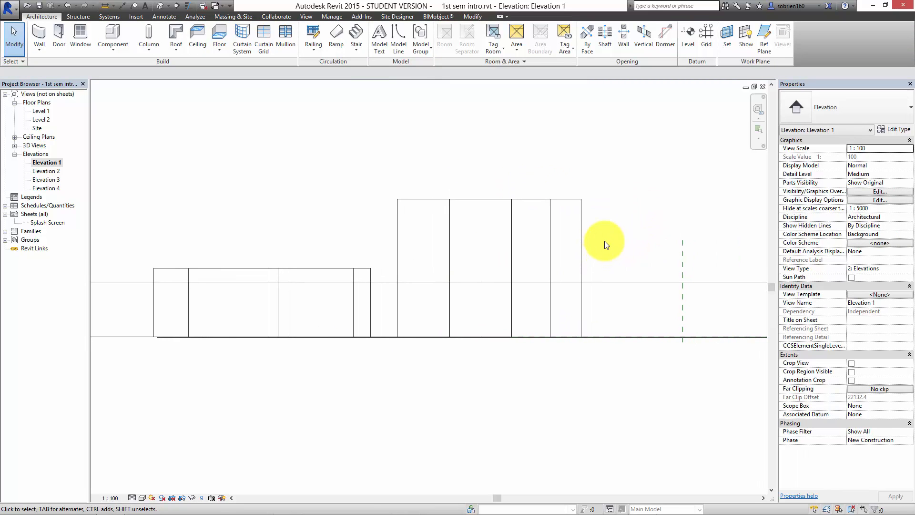
# Set the top constraint of the outermost right-hand wall in the elevation to Up to level: Level 2.
pyautogui.click(582, 242)
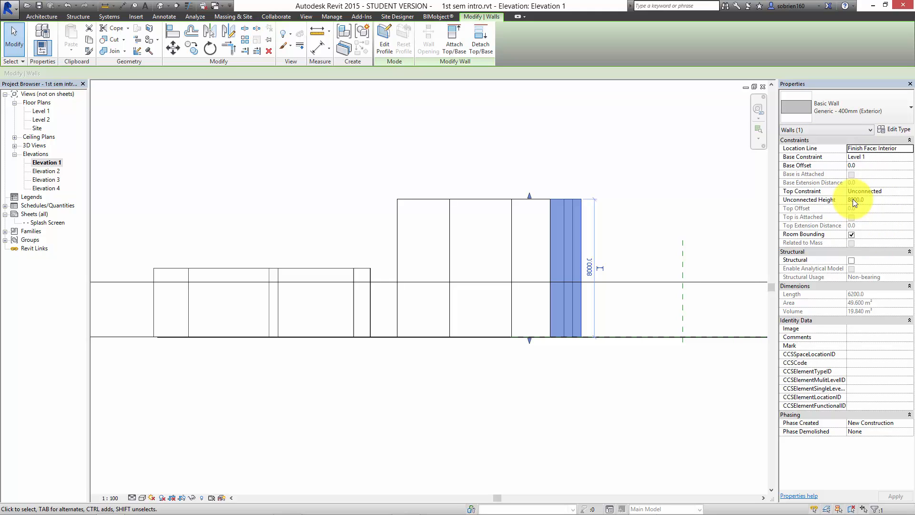
pyautogui.click(681, 193)
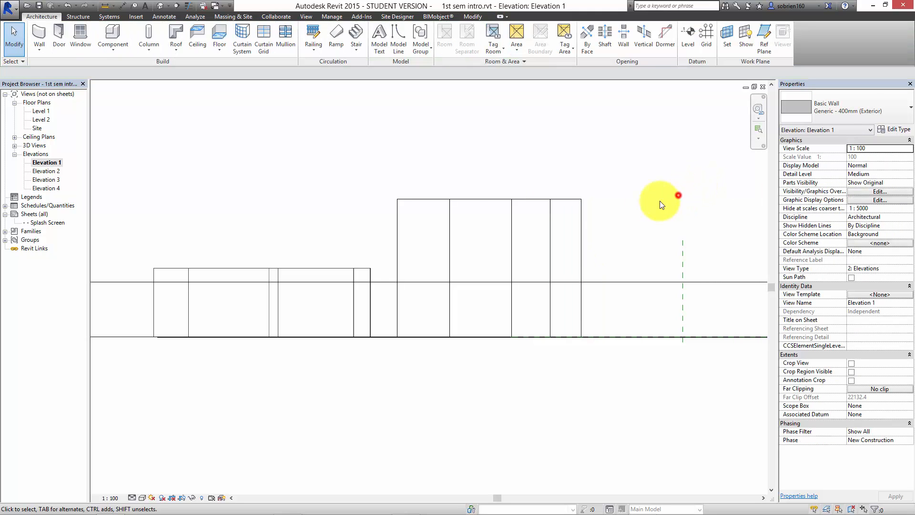
pyautogui.click(580, 203)
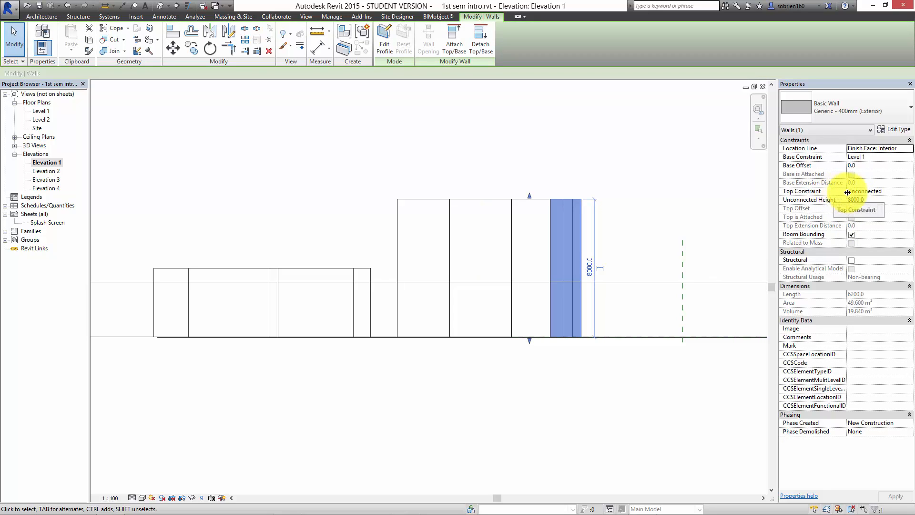
pyautogui.click(882, 193)
pyautogui.click(908, 192)
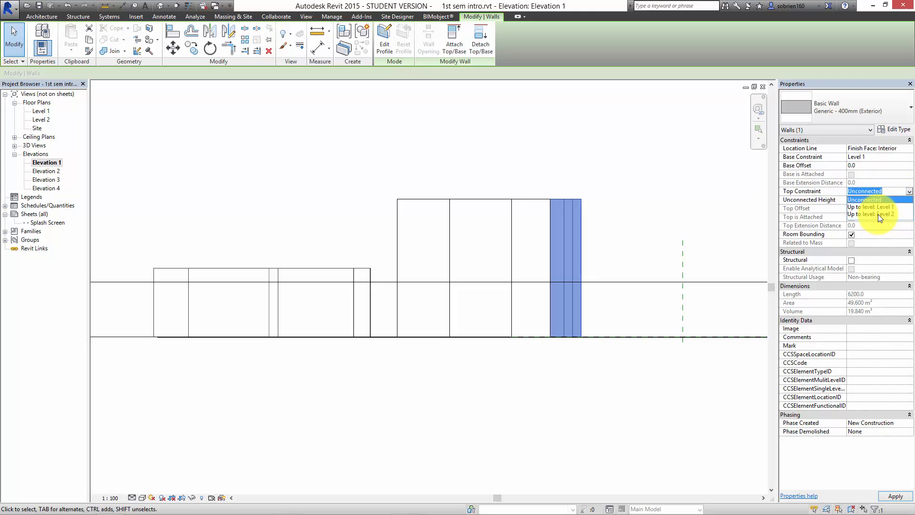
pyautogui.click(879, 213)
pyautogui.click(637, 235)
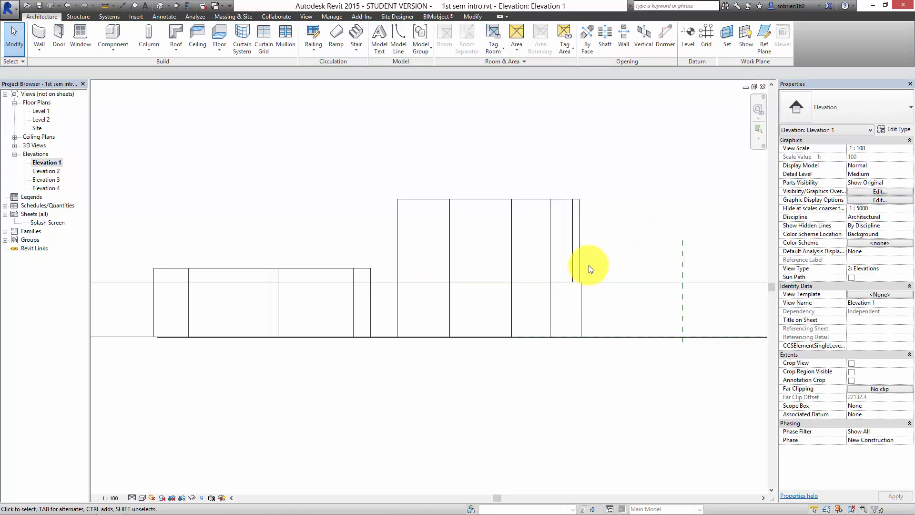
# Select all the remaining full-height walls together and set their top constraint to Up to level: Level 2.
pyautogui.moveTo(601, 156); pyautogui.dragTo(370, 217)
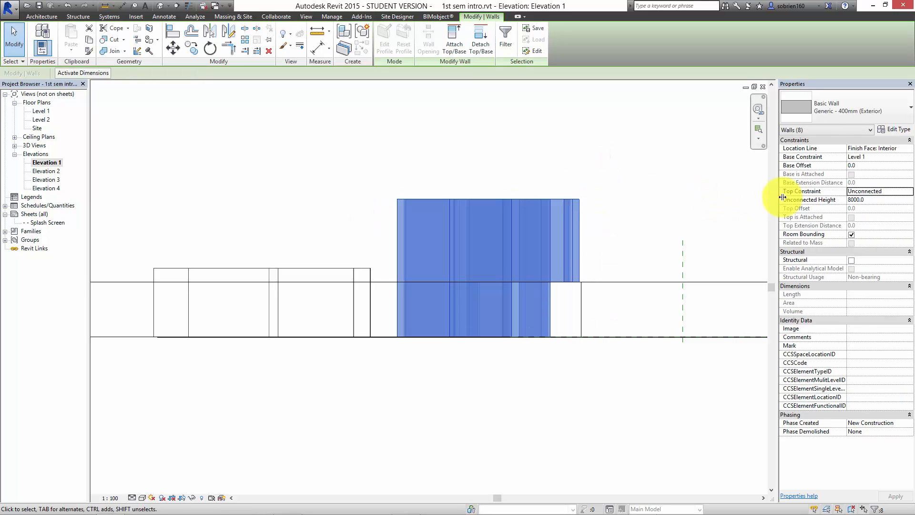
pyautogui.click(911, 191)
pyautogui.click(890, 215)
pyautogui.click(615, 244)
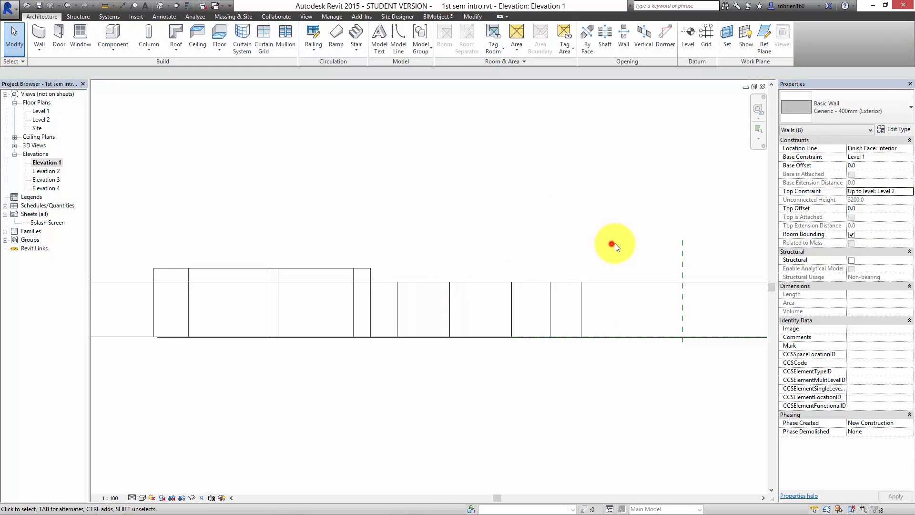
# Tile the open view windows.
pyautogui.press('w')
pyautogui.press('t')
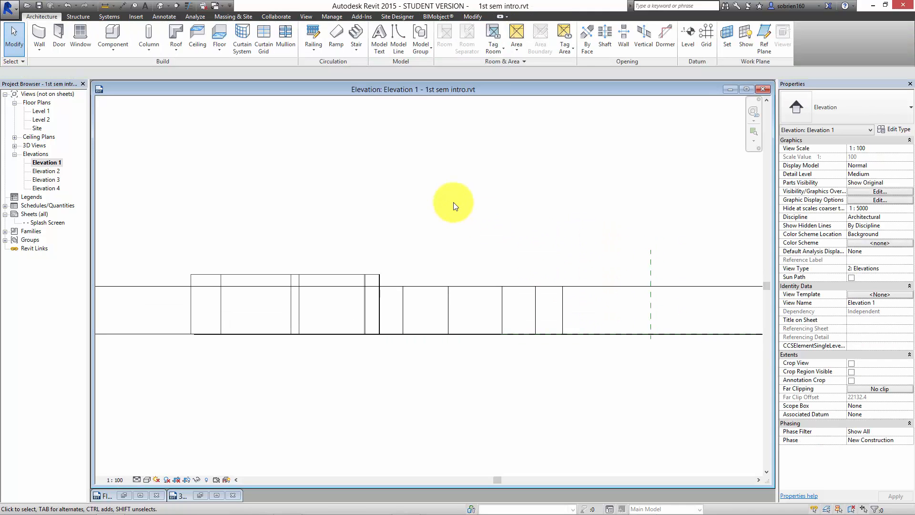
# Restore the 3D view, orbit it to show the back of the annex, and tile it beside Elevation 1.
pyautogui.click(222, 496)
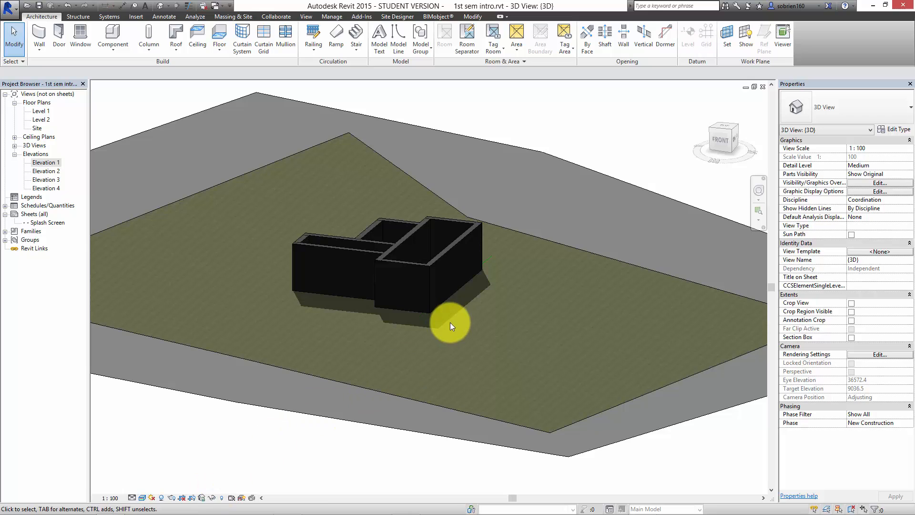
pyautogui.keyDown('shift'); pyautogui.moveTo(451, 322); pyautogui.dragTo(261, 282, button='middle'); pyautogui.keyUp('shift')
pyautogui.scroll(4, 380, 311)
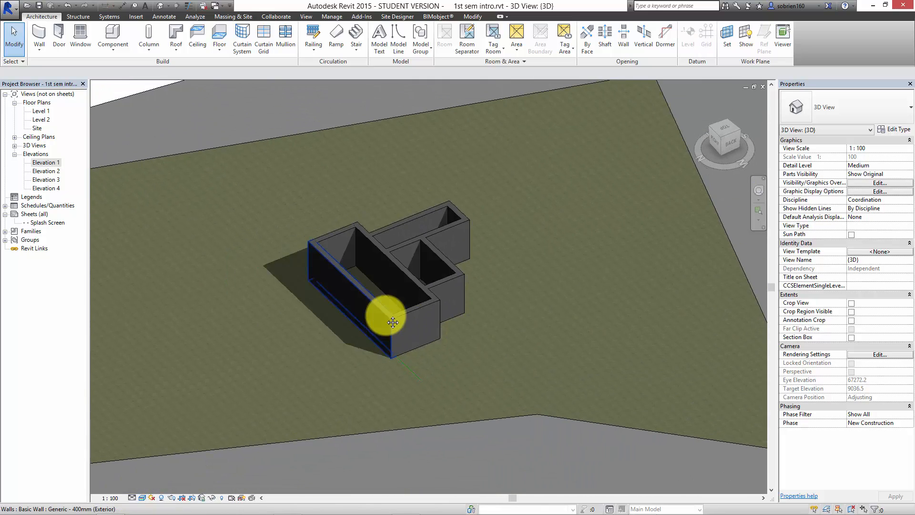
pyautogui.moveTo(380, 311); pyautogui.dragTo(369, 331, button='middle')
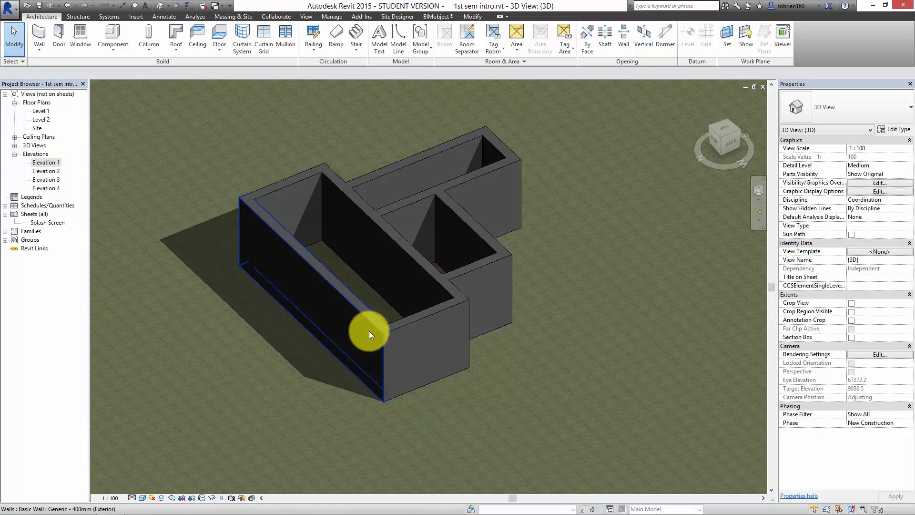
pyautogui.press('w')
pyautogui.press('t')
pyautogui.click(597, 260)
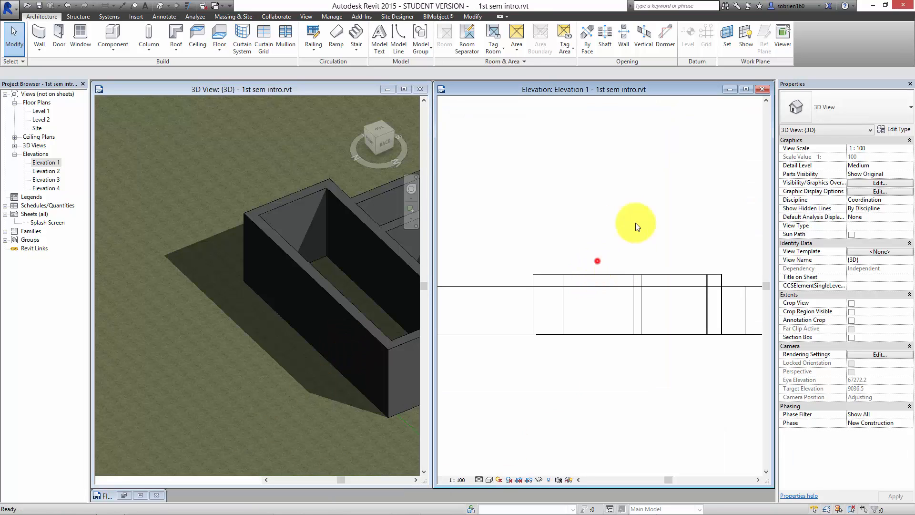
pyautogui.click(285, 345)
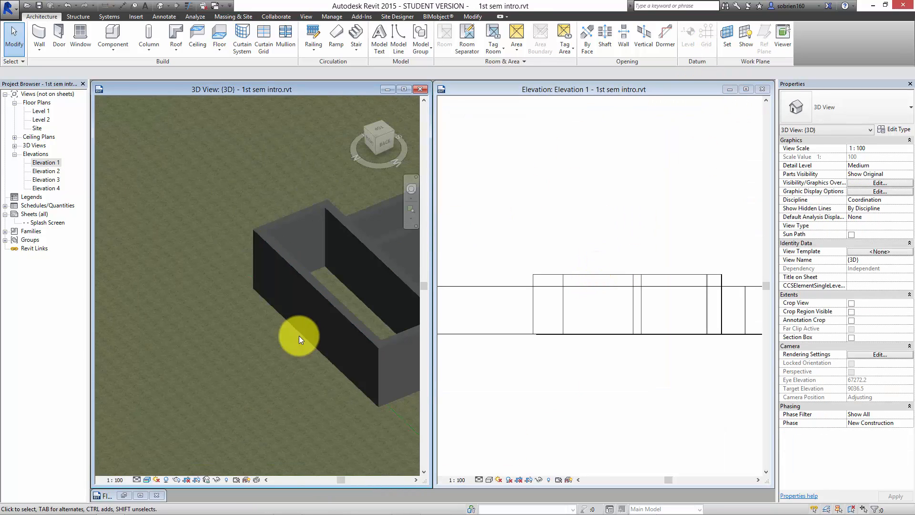
pyautogui.scroll(-4, 339, 328)
pyautogui.click(578, 365)
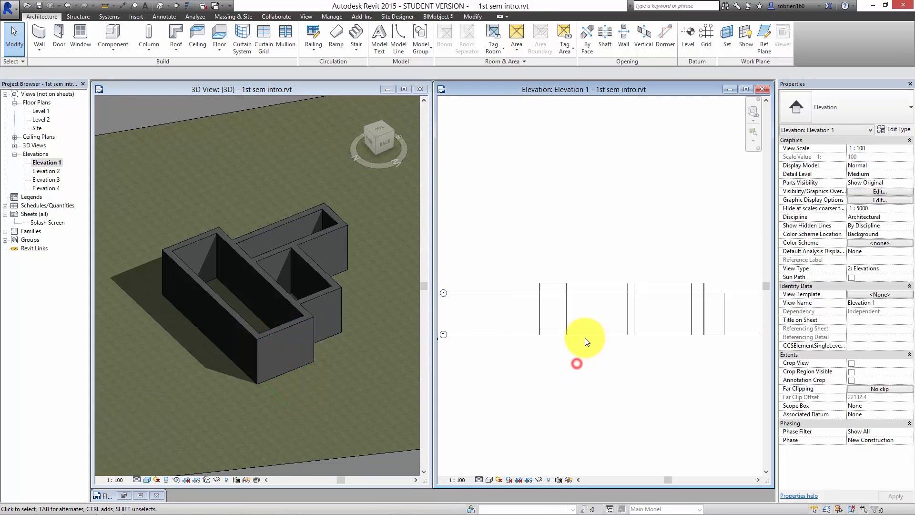
# Hide the mass element in the Elevation 1 view.
pyautogui.scroll(-3, 586, 340)
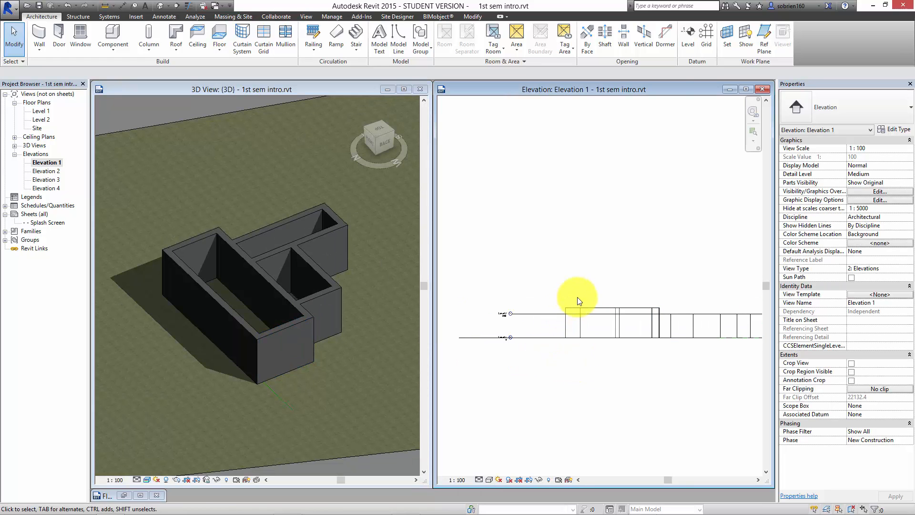
pyautogui.rightClick(577, 308)
pyautogui.moveTo(605, 139)
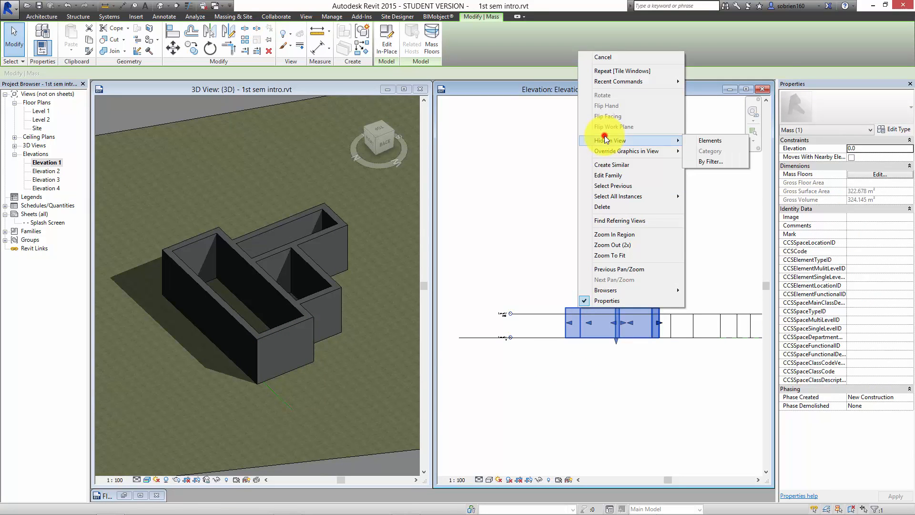
pyautogui.click(710, 141)
pyautogui.scroll(3, 577, 429)
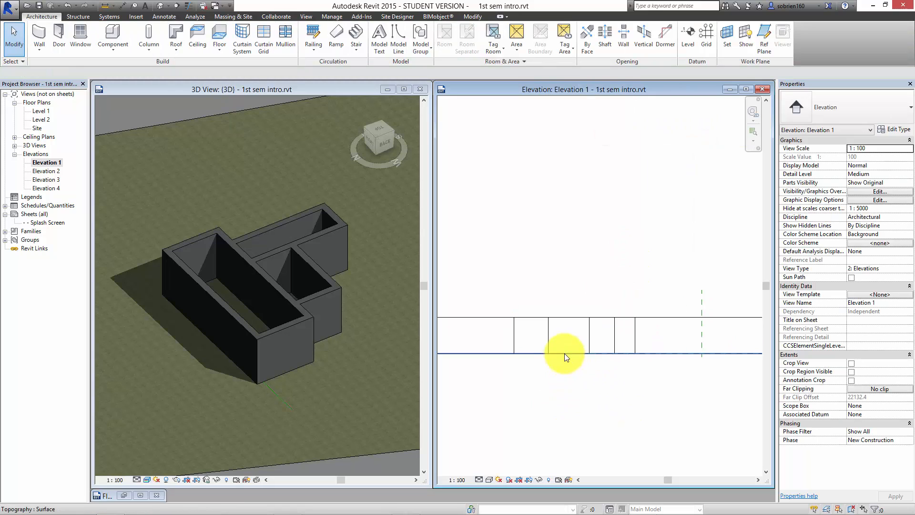
# Set the elevation of Level 2 to 2700 in the Elevation 1 view.
pyautogui.moveTo(596, 354); pyautogui.dragTo(577, 348, button='middle')
pyautogui.scroll(-1, 553, 227)
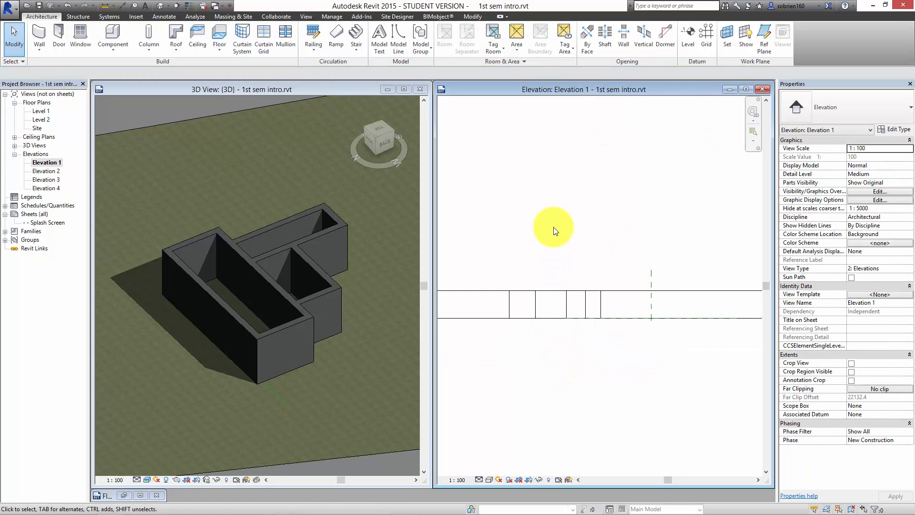
pyautogui.moveTo(574, 280); pyautogui.dragTo(487, 302, button='middle')
pyautogui.moveTo(594, 315); pyautogui.dragTo(576, 327, button='middle')
pyautogui.scroll(3, 658, 310)
pyautogui.moveTo(726, 326); pyautogui.dragTo(640, 310, button='middle')
pyautogui.scroll(2, 663, 311)
pyautogui.scroll(3, 667, 333)
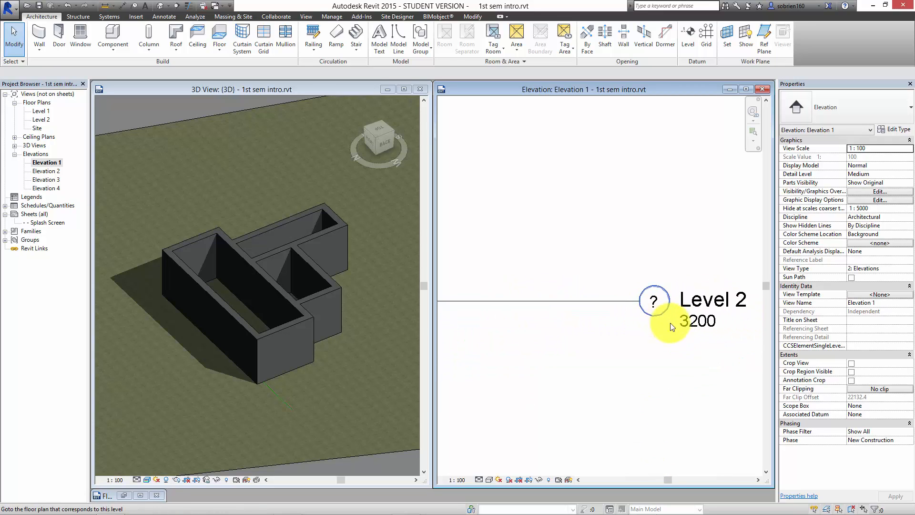
pyautogui.click(696, 322)
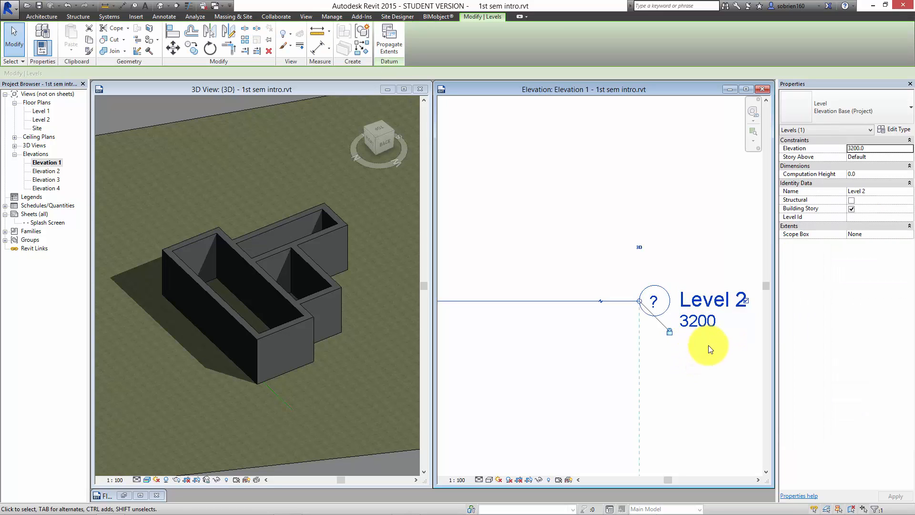
pyautogui.click(703, 321)
pyautogui.write('2')
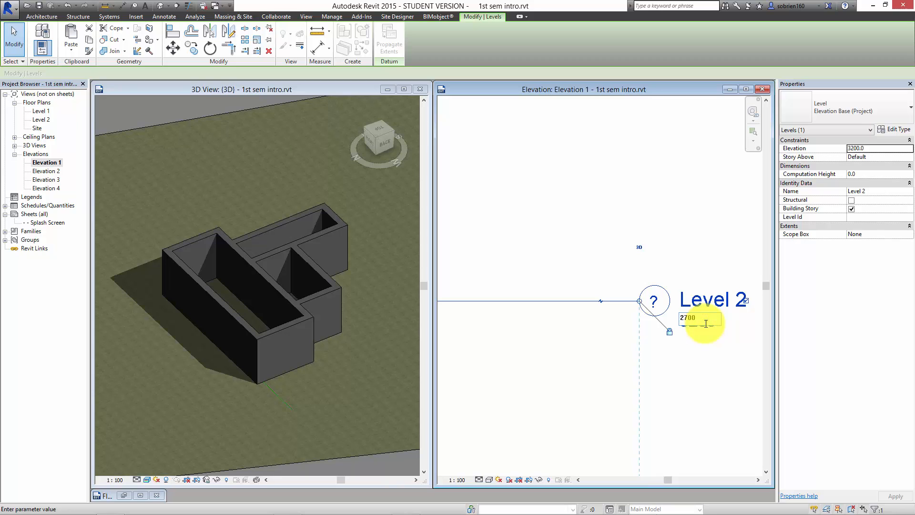
pyautogui.write('700')
pyautogui.press('Return')
pyautogui.click(588, 365)
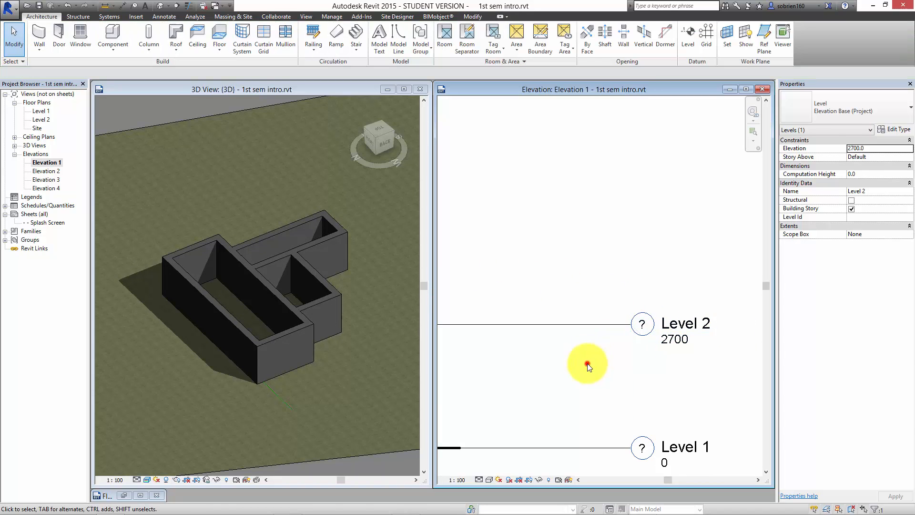
# Examine the walls and the Level 1 and Level 2 markers in Elevation 1 after the level change.
pyautogui.moveTo(588, 365); pyautogui.dragTo(715, 331, button='middle')
pyautogui.scroll(-2, 563, 353)
pyautogui.moveTo(548, 354); pyautogui.dragTo(678, 351, button='middle')
pyautogui.moveTo(500, 356); pyautogui.dragTo(739, 359, button='middle')
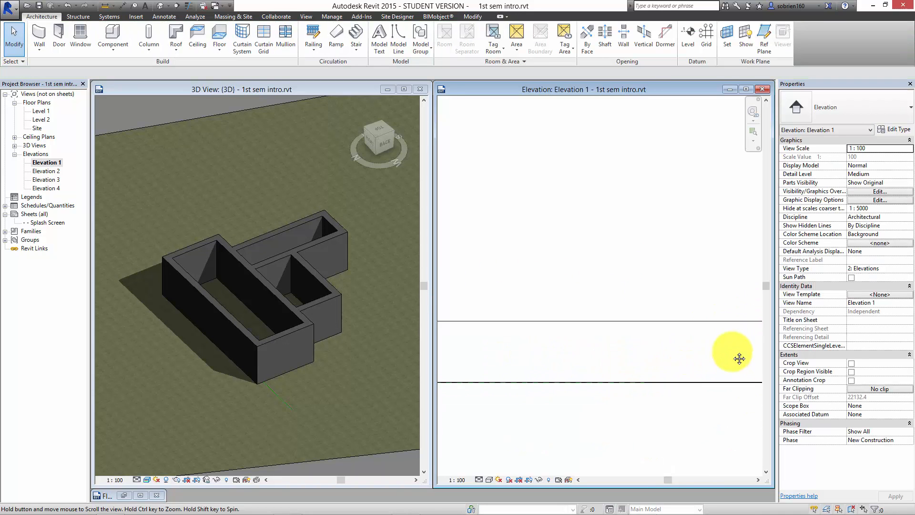
pyautogui.scroll(-2, 733, 352)
pyautogui.moveTo(602, 352); pyautogui.dragTo(678, 350, button='middle')
pyautogui.moveTo(563, 352); pyautogui.dragTo(618, 360, button='middle')
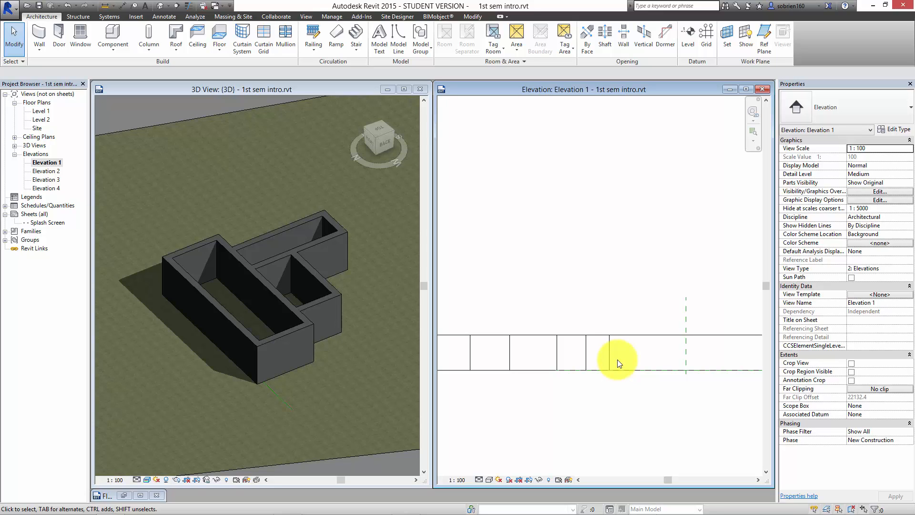
pyautogui.click(625, 357)
pyautogui.moveTo(640, 348); pyautogui.dragTo(488, 361, button='middle')
pyautogui.scroll(1, 715, 395)
pyautogui.moveTo(696, 374); pyautogui.dragTo(528, 383, button='middle')
pyautogui.scroll(3, 602, 358)
pyautogui.moveTo(655, 373)
pyautogui.mouseDown(button='middle')
pyautogui.moveTo(643, 338)
pyautogui.moveTo(654, 355)
pyautogui.mouseUp(button='middle')
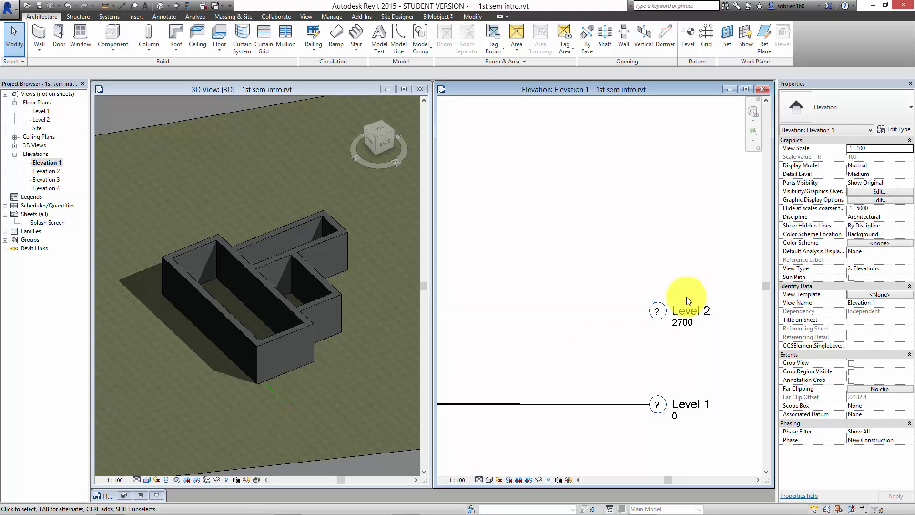
# Check the top constraint of the outermost right-hand wall in Elevation 1.
pyautogui.moveTo(669, 367); pyautogui.dragTo(720, 368, button='middle')
pyautogui.scroll(-4, 711, 369)
pyautogui.moveTo(583, 375); pyautogui.dragTo(662, 359, button='middle')
pyautogui.moveTo(611, 369); pyautogui.dragTo(660, 378, button='middle')
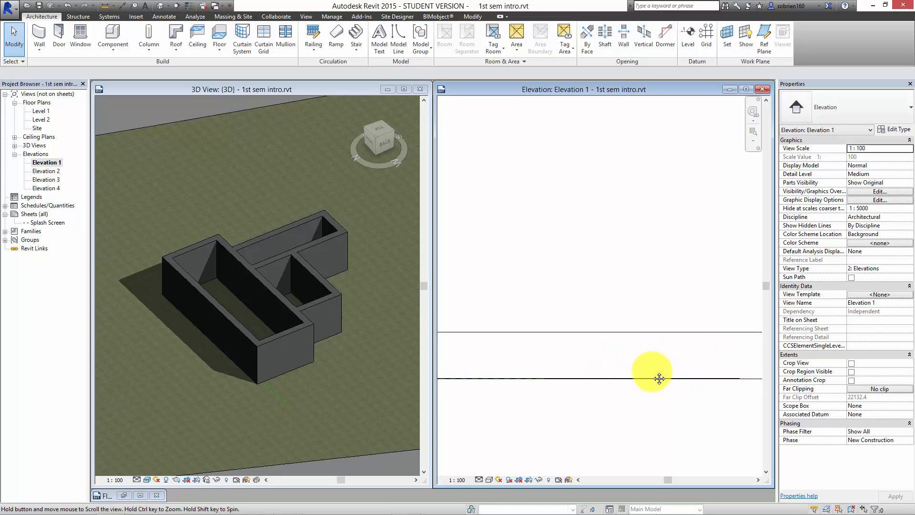
pyautogui.scroll(-1, 532, 372)
pyautogui.moveTo(525, 366); pyautogui.dragTo(668, 336, button='middle')
pyautogui.scroll(-1, 626, 327)
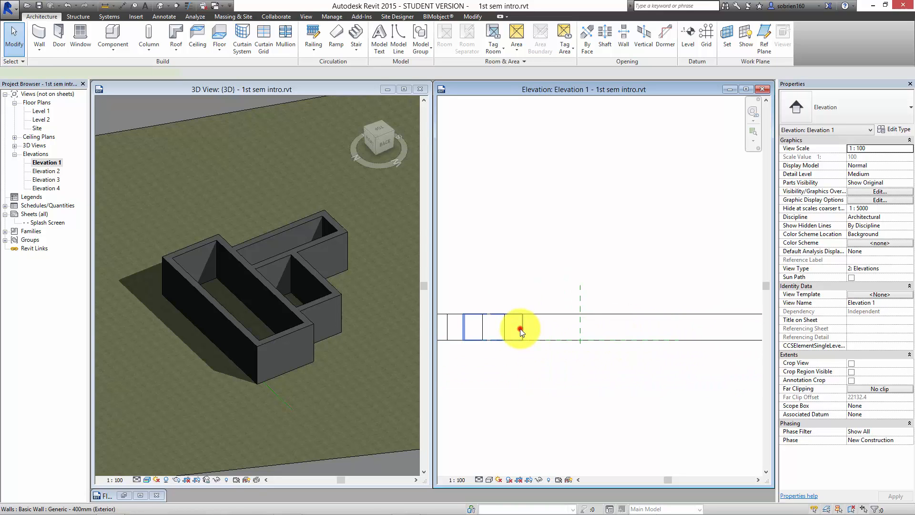
pyautogui.click(520, 328)
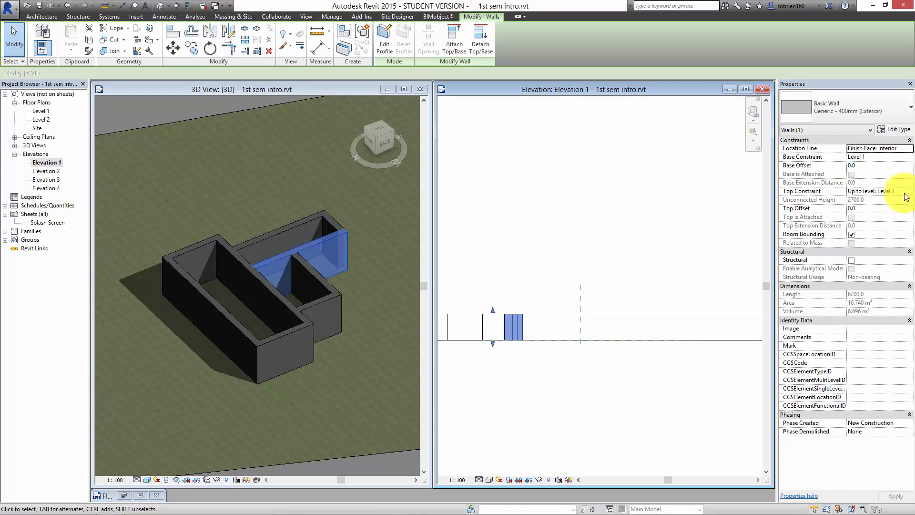
pyautogui.click(603, 258)
pyautogui.moveTo(569, 313); pyautogui.dragTo(671, 289, button='middle')
pyautogui.scroll(2, 660, 293)
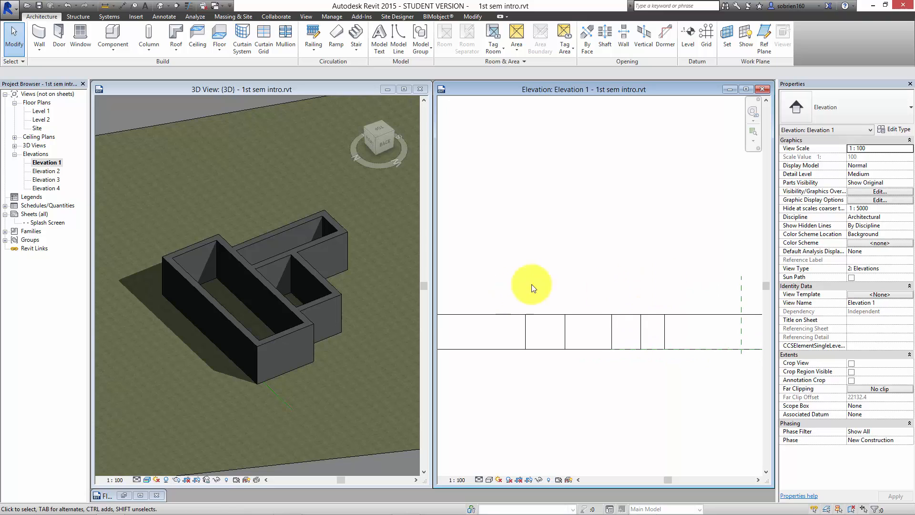
pyautogui.moveTo(532, 284); pyautogui.dragTo(572, 265, button='middle')
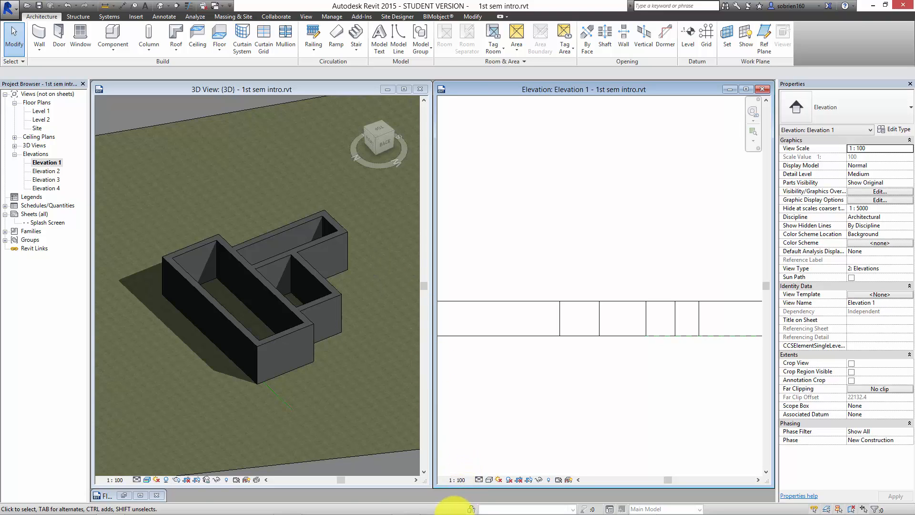
# Switch to Windows Photo Viewer to examine the annex sketch and the roofs in model photo IMG_1004.JPG, and return to Revit.
pyautogui.moveTo(455, 514)
pyautogui.click(640, 504)
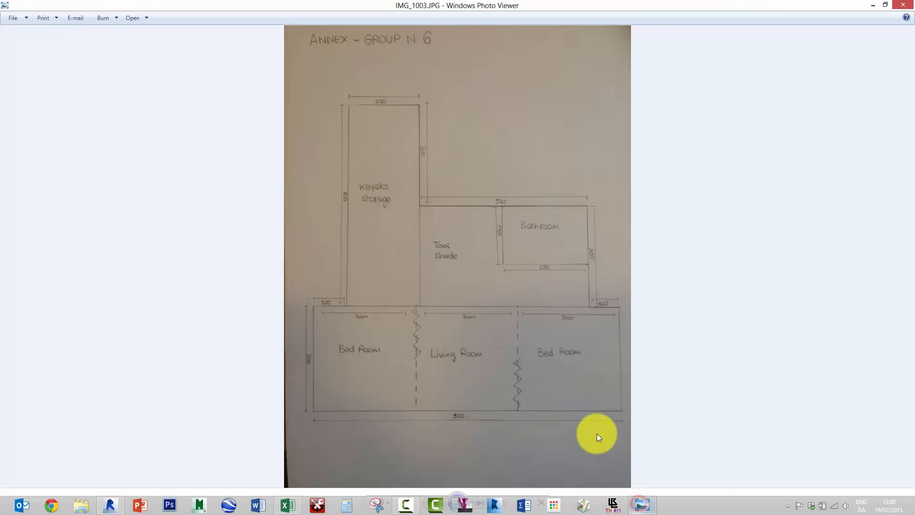
pyautogui.press('Left')
pyautogui.press('Right')
pyautogui.press('Right')
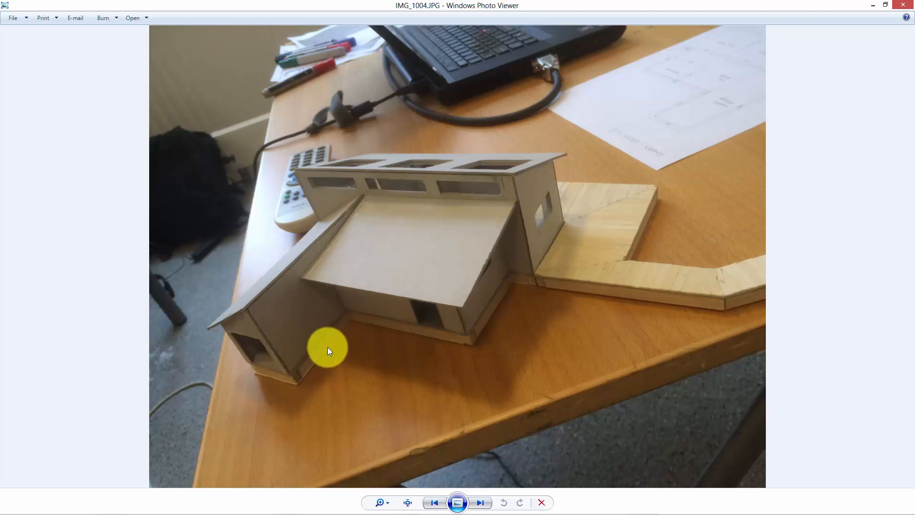
pyautogui.moveTo(448, 512)
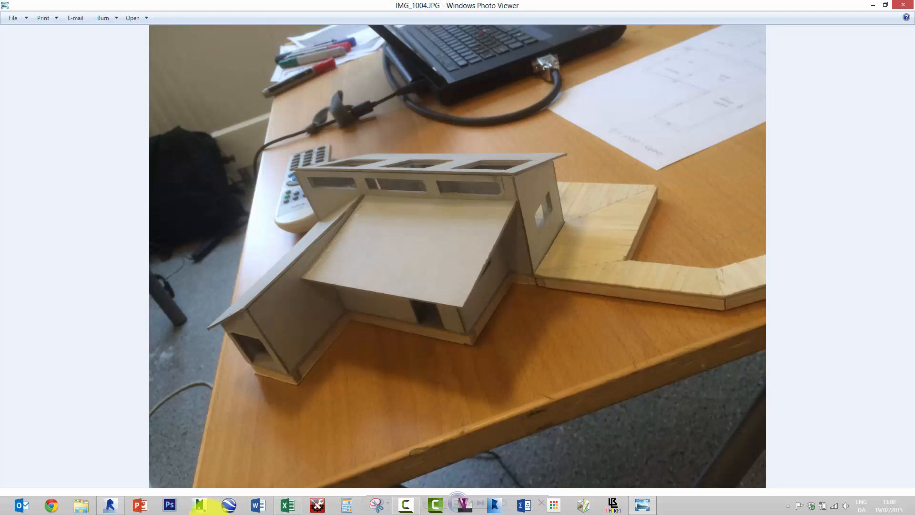
pyautogui.click(110, 505)
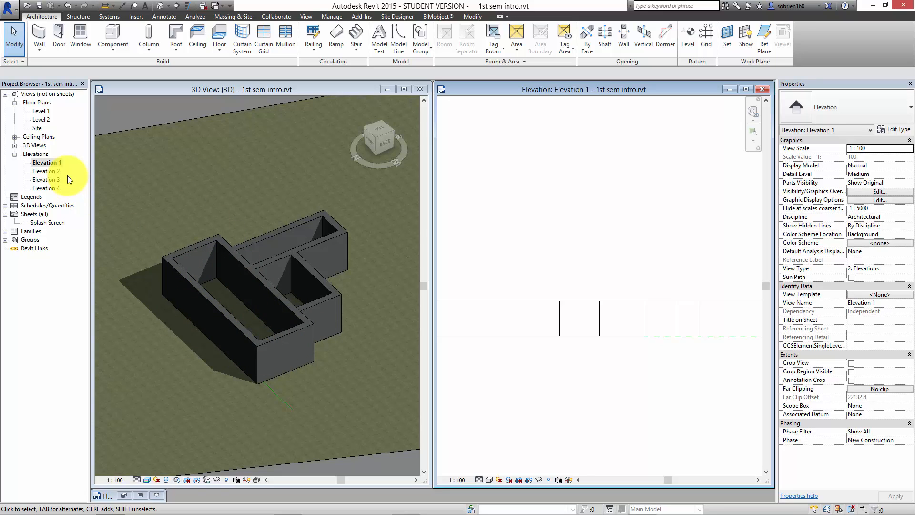
# Open the Level 2 floor plan in a maximized window, framed on the annex walls.
pyautogui.doubleClick(45, 121)
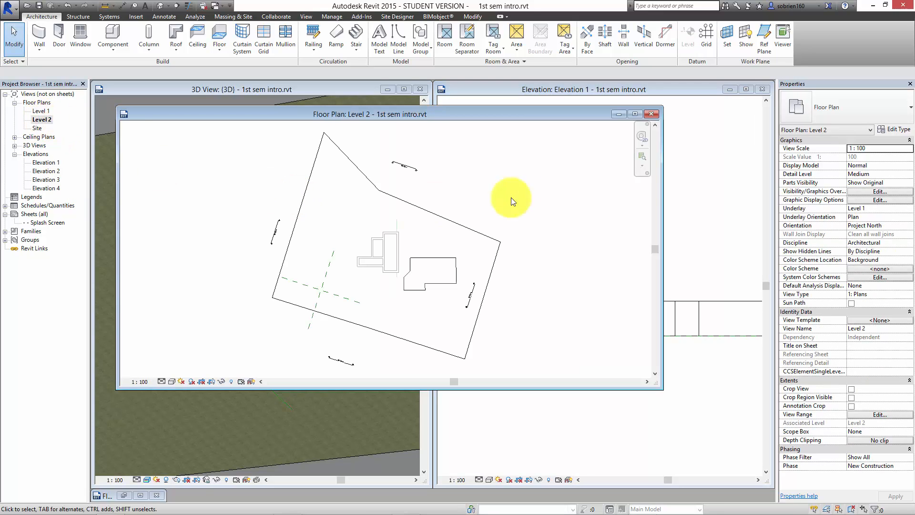
pyautogui.click(636, 114)
pyautogui.scroll(5, 482, 265)
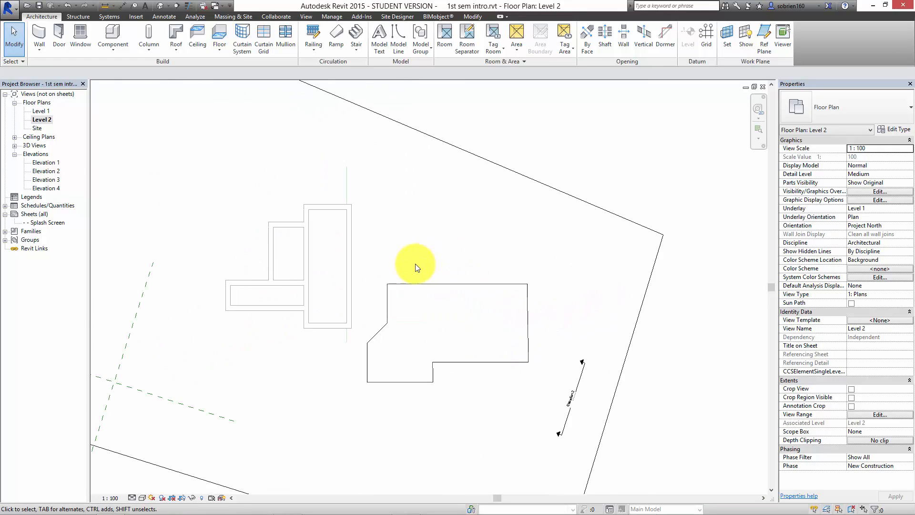
pyautogui.scroll(7, 492, 291)
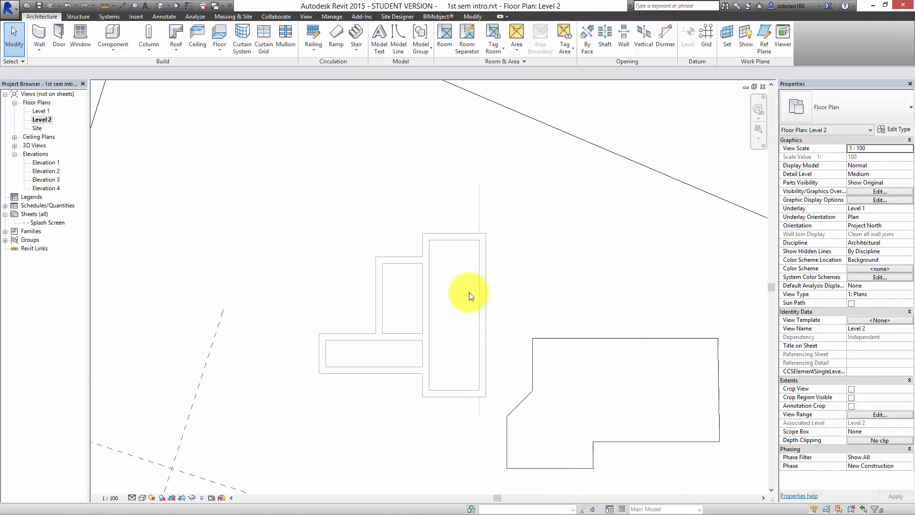
pyautogui.moveTo(445, 280); pyautogui.dragTo(444, 278, button='middle')
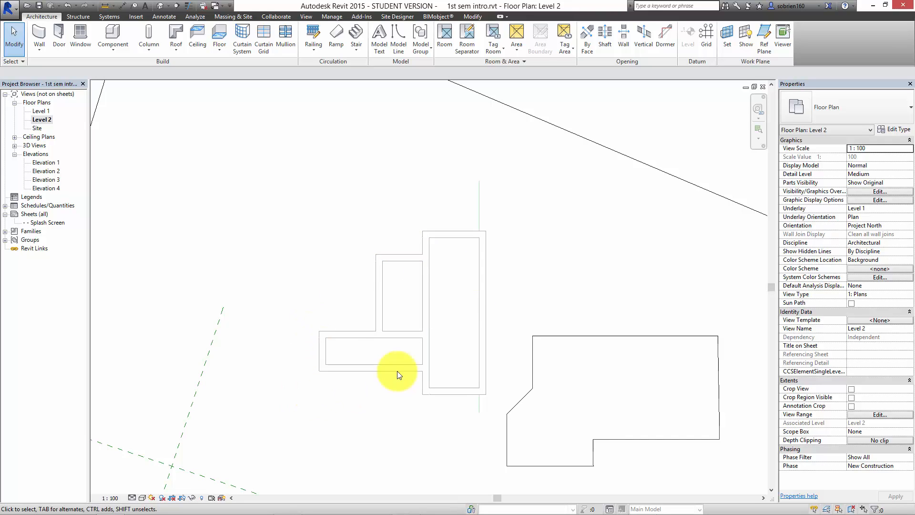
pyautogui.moveTo(449, 282); pyautogui.dragTo(445, 264, button='middle')
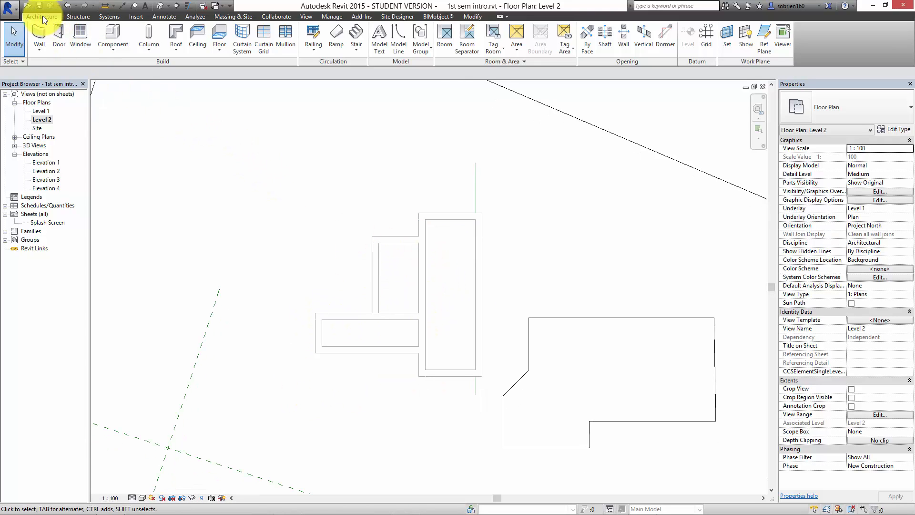
# Start a Roof by Footprint on Level 2 and sketch a rectangular boundary along the outer wall faces of the long right-hand block.
pyautogui.click(173, 51)
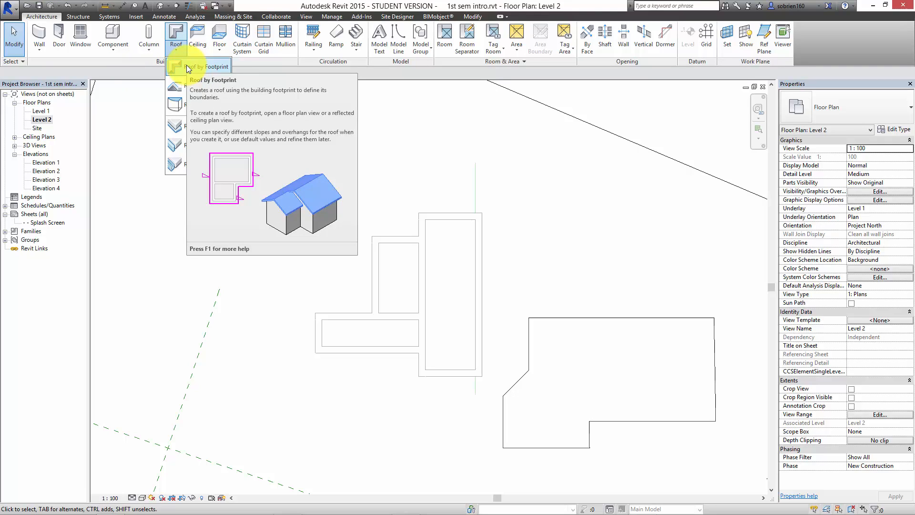
pyautogui.click(188, 68)
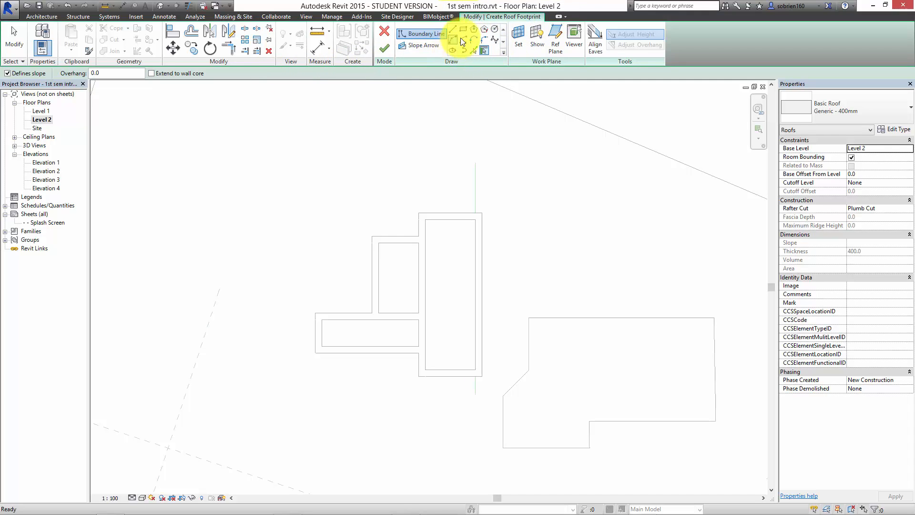
pyautogui.scroll(1, 468, 32)
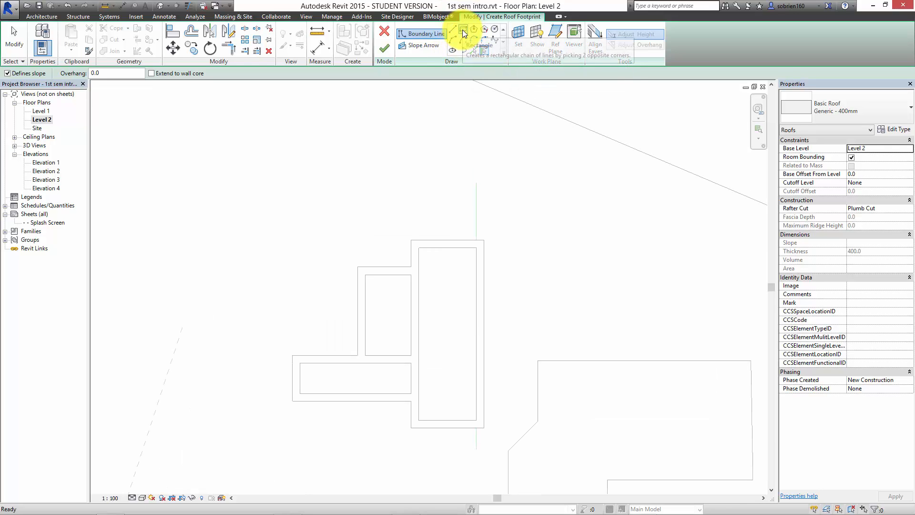
pyautogui.click(462, 30)
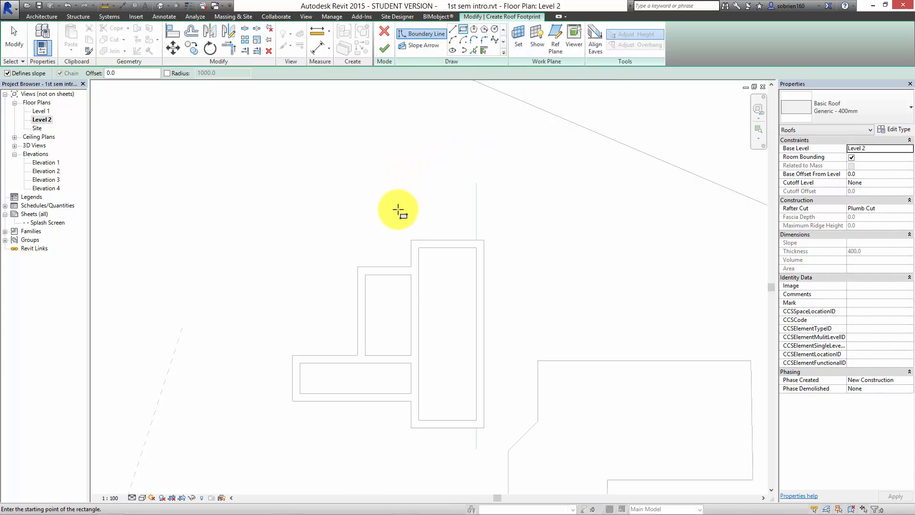
pyautogui.click(411, 240)
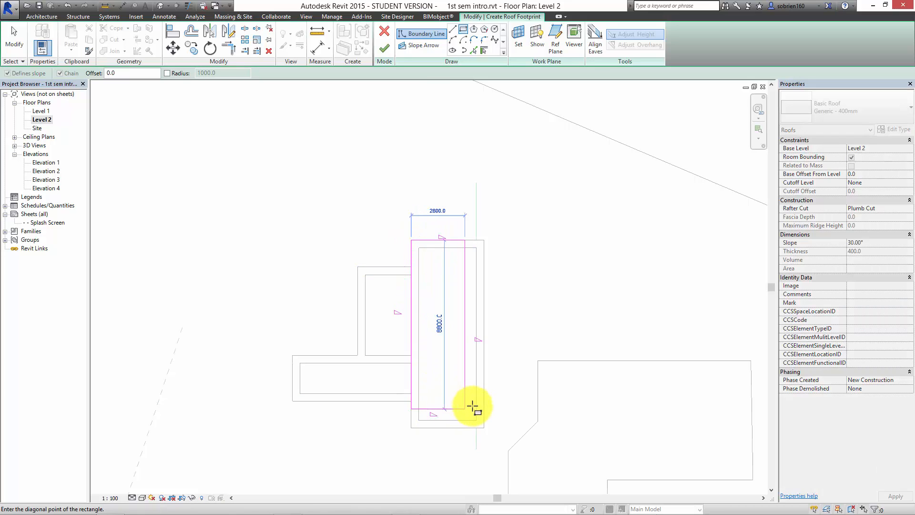
pyautogui.click(484, 427)
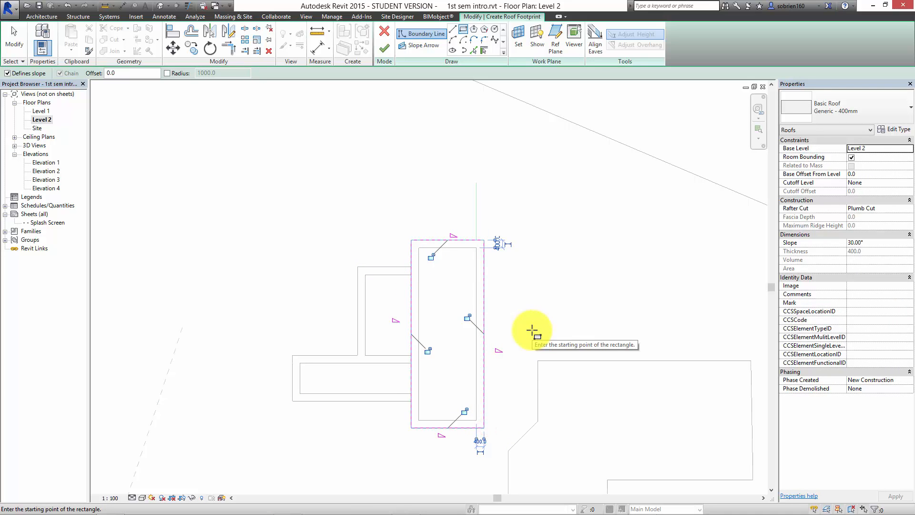
pyautogui.press('Escape')
pyautogui.press('Escape')
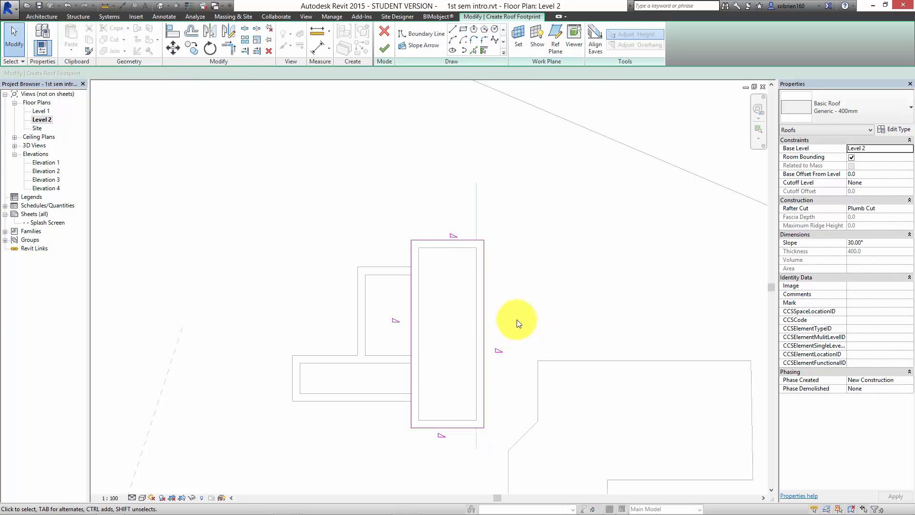
# Tile the open views and close Elevation 1, leaving the Level 2 floor plan beside the 3D view.
pyautogui.moveTo(521, 302); pyautogui.dragTo(523, 257, button='middle')
pyautogui.scroll(1, 507, 250)
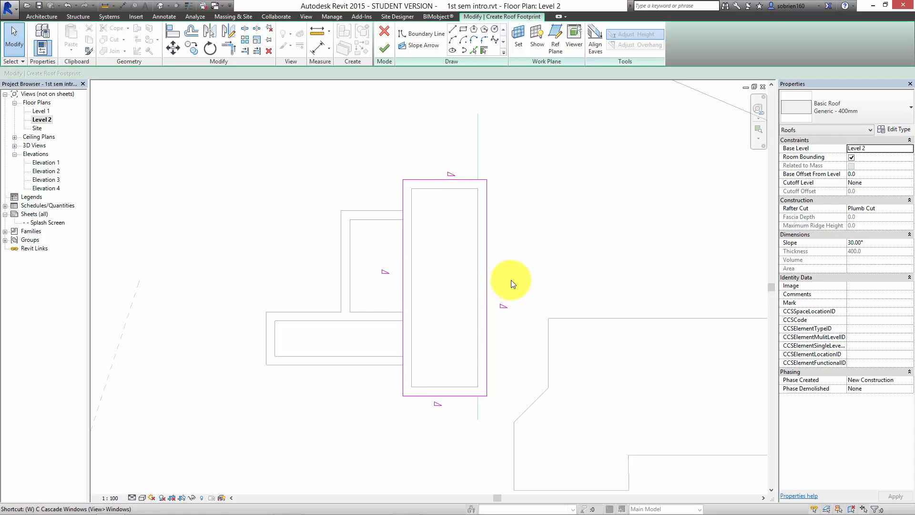
pyautogui.press('w')
pyautogui.press('t')
pyautogui.click(420, 293)
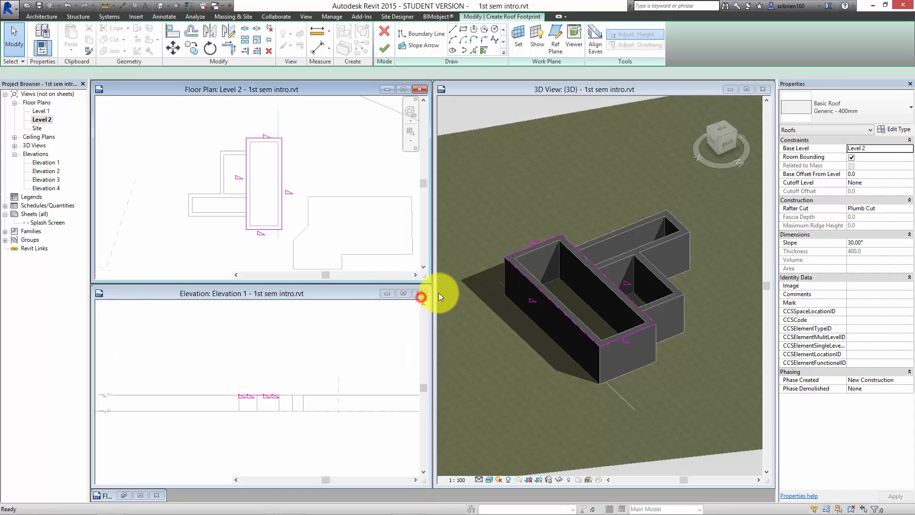
pyautogui.moveTo(321, 297); pyautogui.dragTo(321, 392, button='middle')
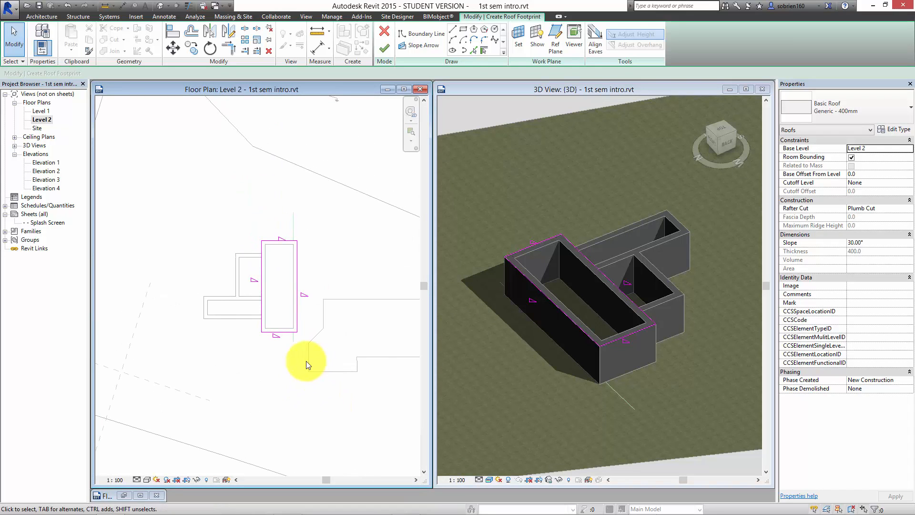
# Finish the roof footprint with a 30° slope on all four edges and inspect the roof in the 3D view.
pyautogui.click(384, 50)
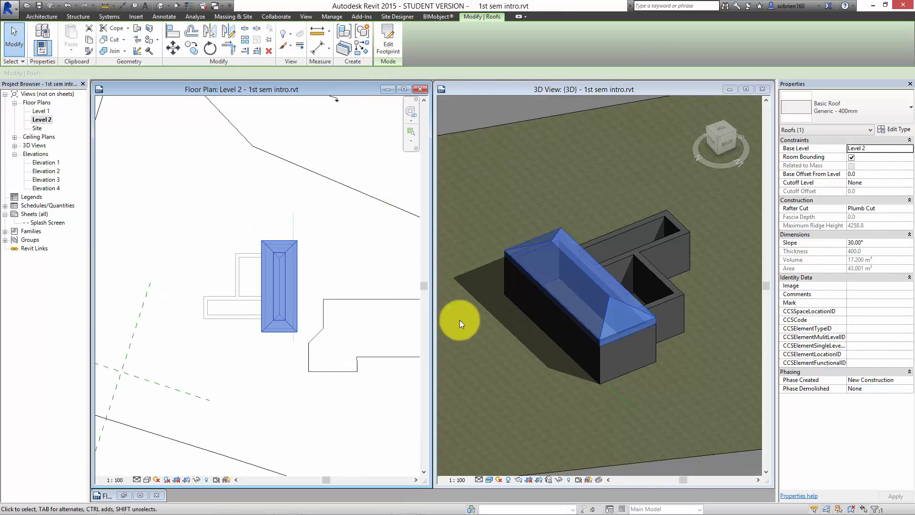
pyautogui.click(619, 408)
pyautogui.scroll(3, 617, 345)
pyautogui.click(694, 371)
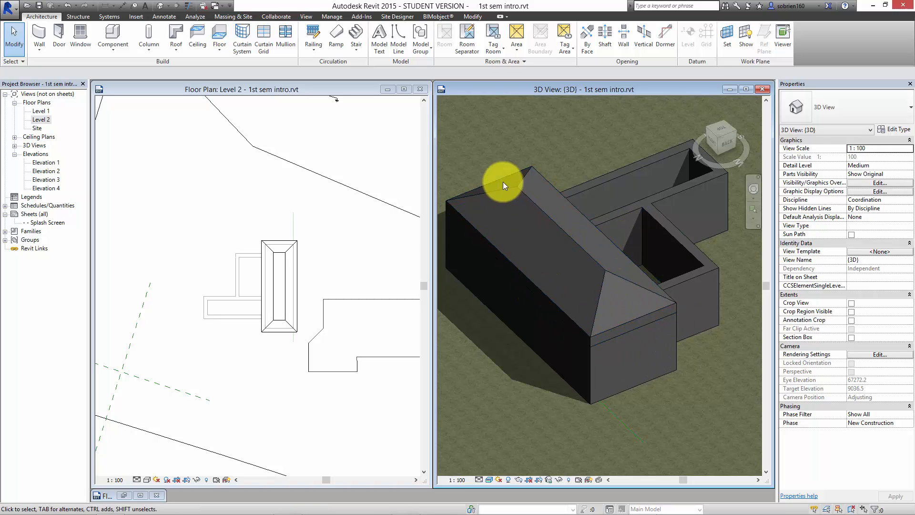
# Switch to Windows Photo Viewer to check the long block's roof shape in IMG_1004.JPG, and return to Revit.
pyautogui.moveTo(608, 514)
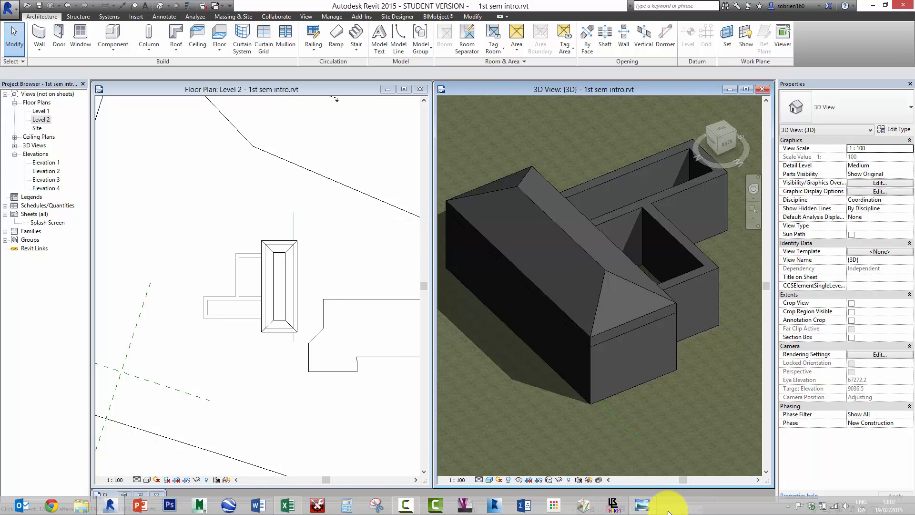
pyautogui.click(643, 505)
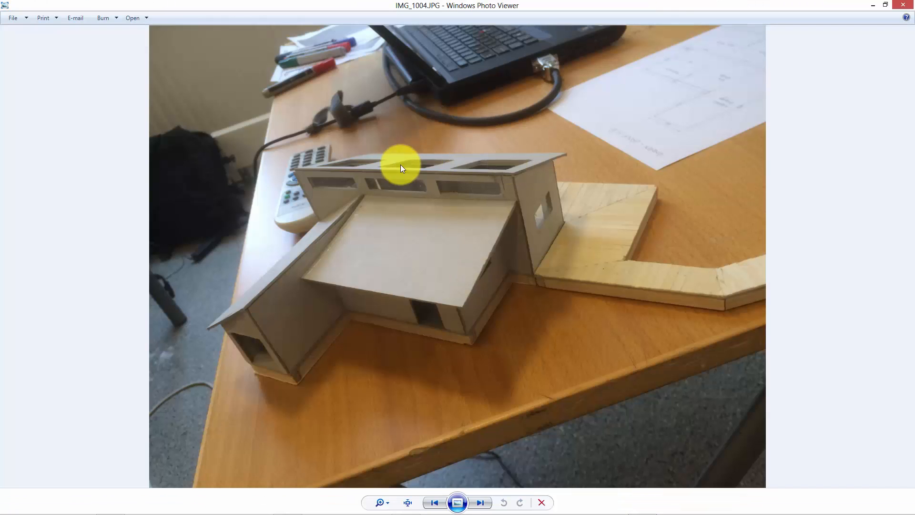
pyautogui.click(870, 6)
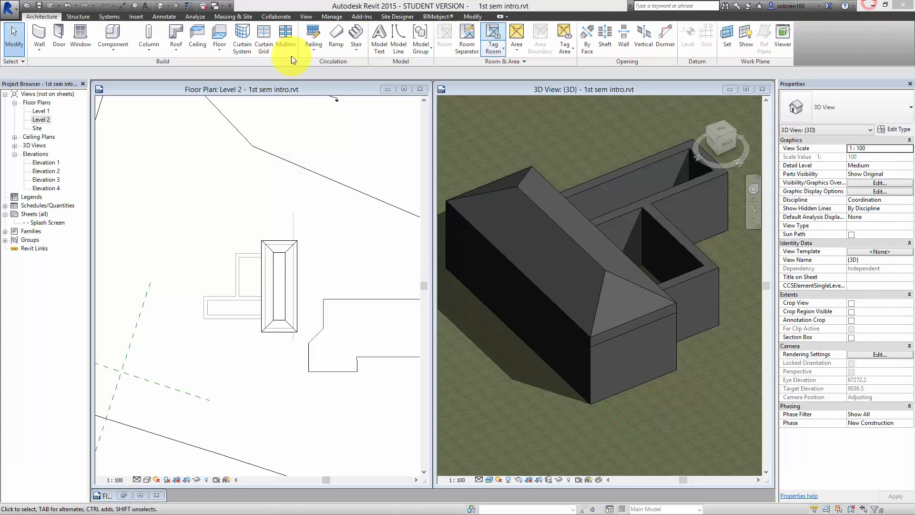
# Edit the roof footprint so the short upper edge in plan does not define a slope, and finish the sketch.
pyautogui.click(300, 265)
pyautogui.click(298, 268)
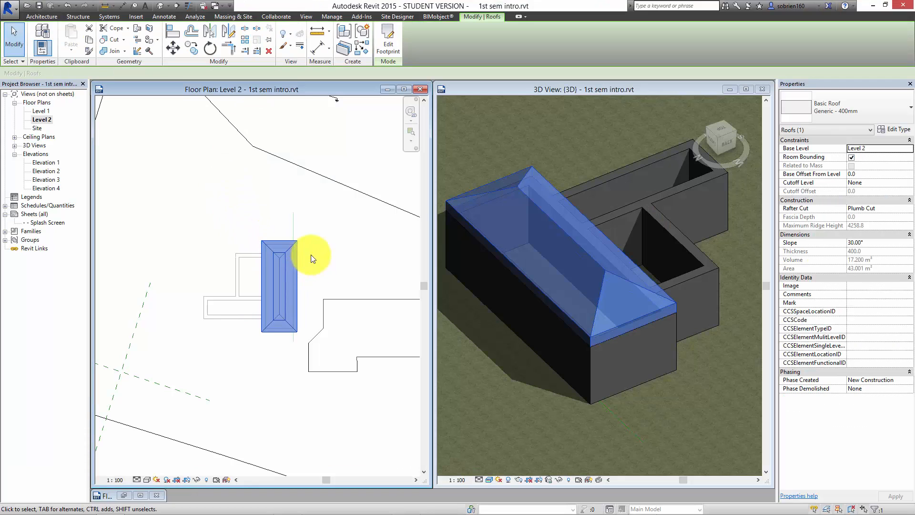
pyautogui.click(387, 48)
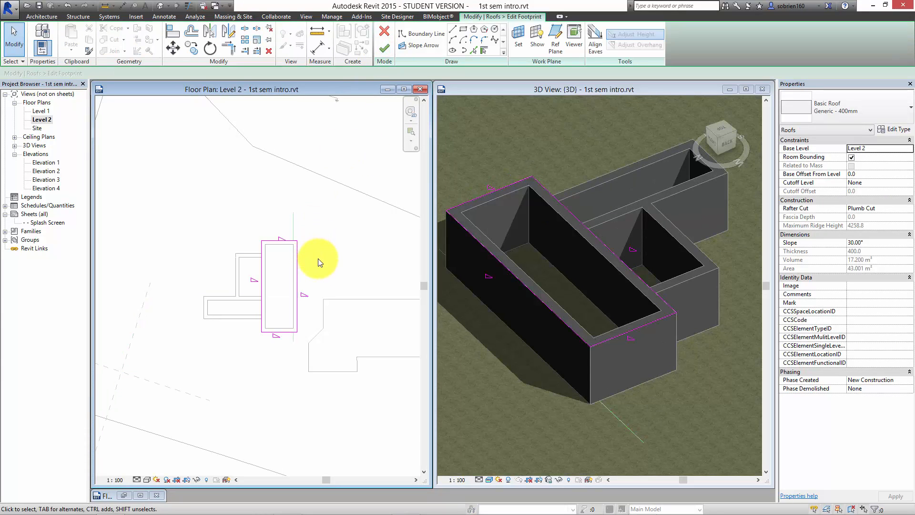
pyautogui.scroll(3, 303, 290)
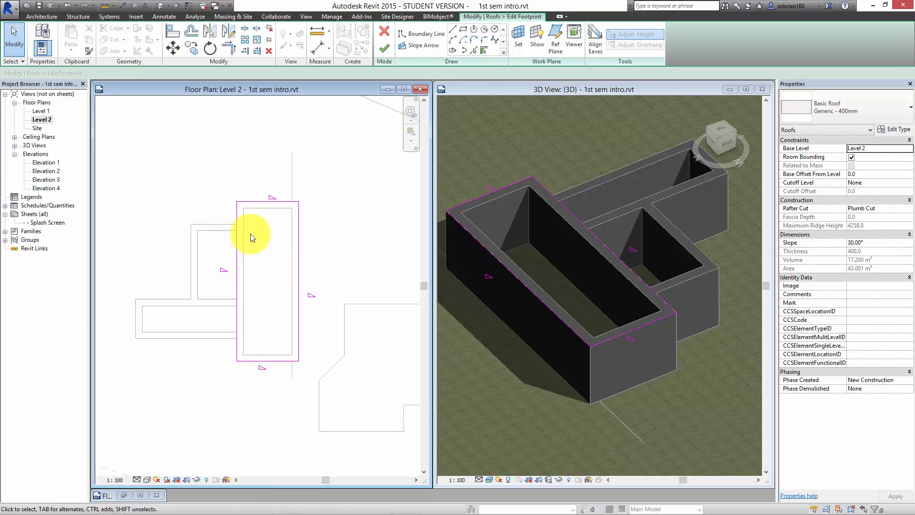
pyautogui.click(259, 201)
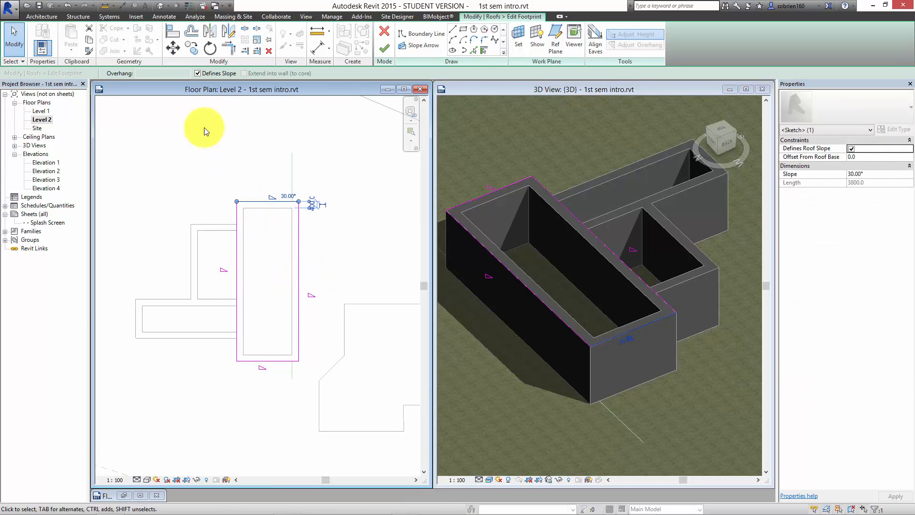
pyautogui.click(234, 162)
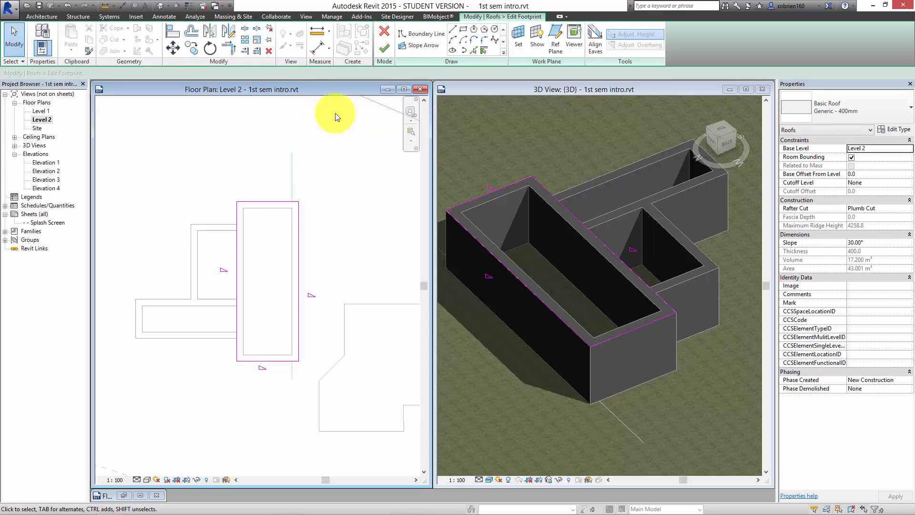
pyautogui.click(386, 52)
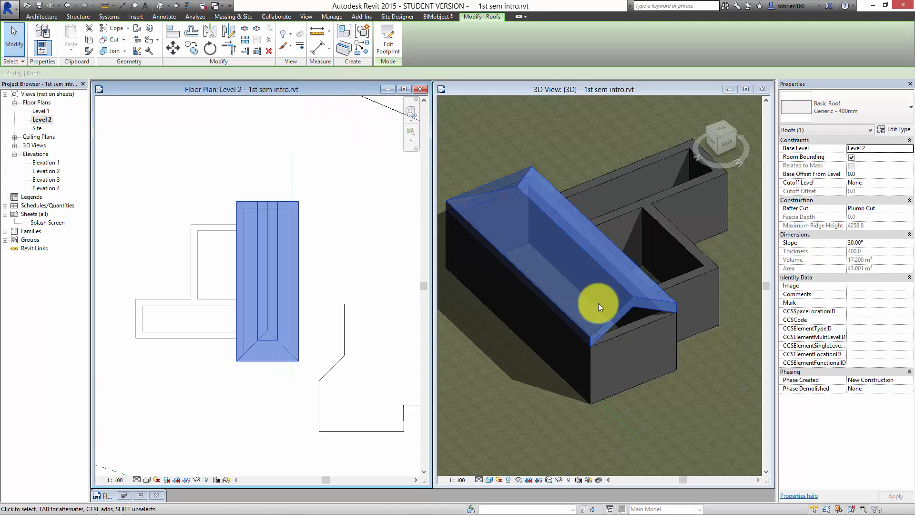
pyautogui.click(709, 348)
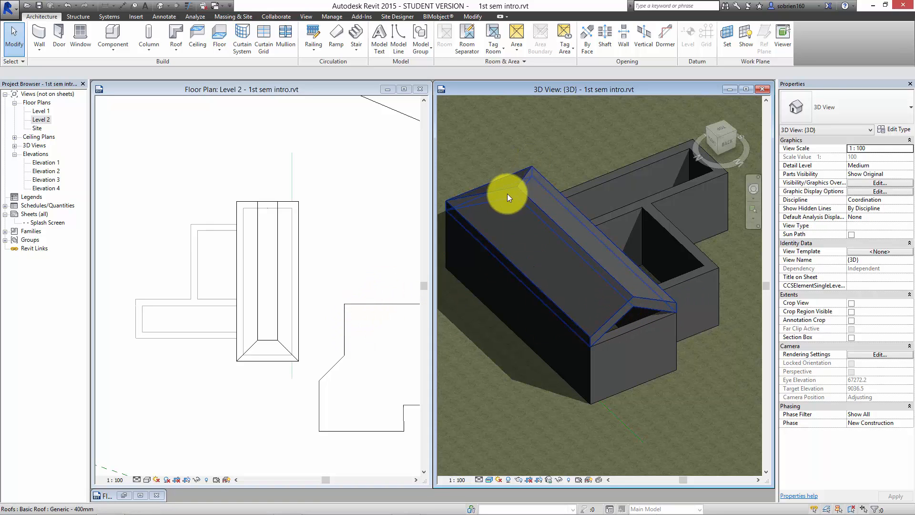
# Edit the roof footprint so the short lower edge in plan does not define a slope, and finish the sketch.
pyautogui.click(278, 304)
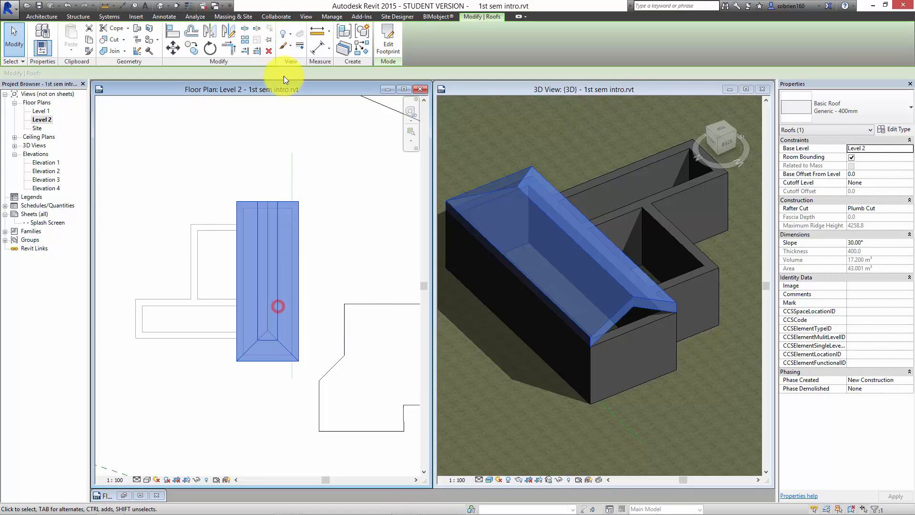
pyautogui.click(389, 45)
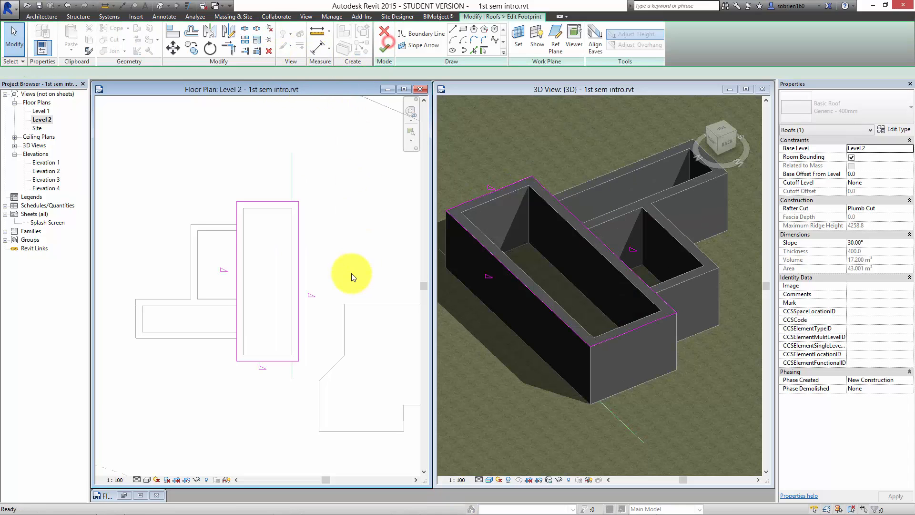
pyautogui.click(275, 362)
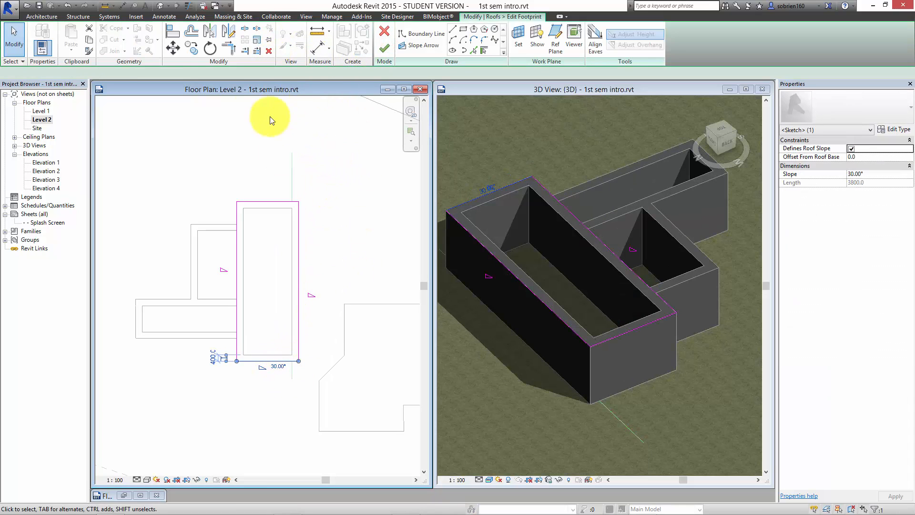
pyautogui.click(196, 74)
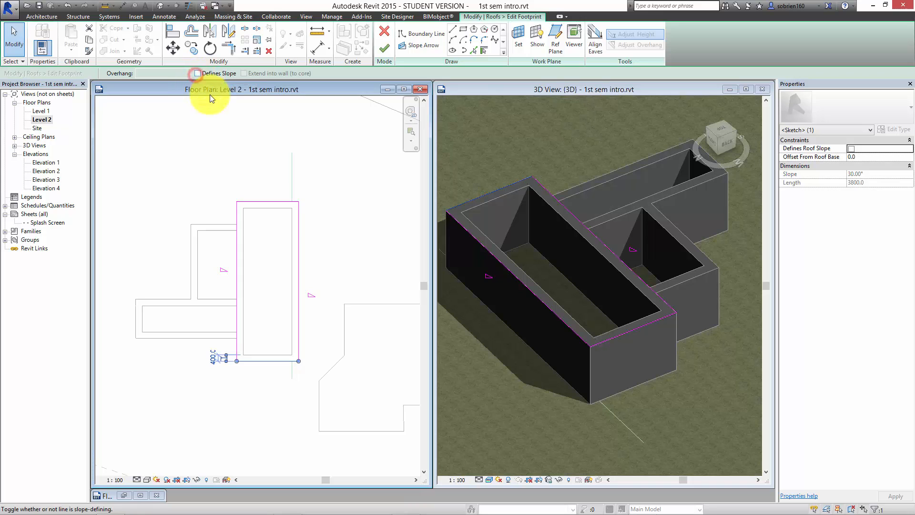
pyautogui.click(246, 143)
pyautogui.click(386, 50)
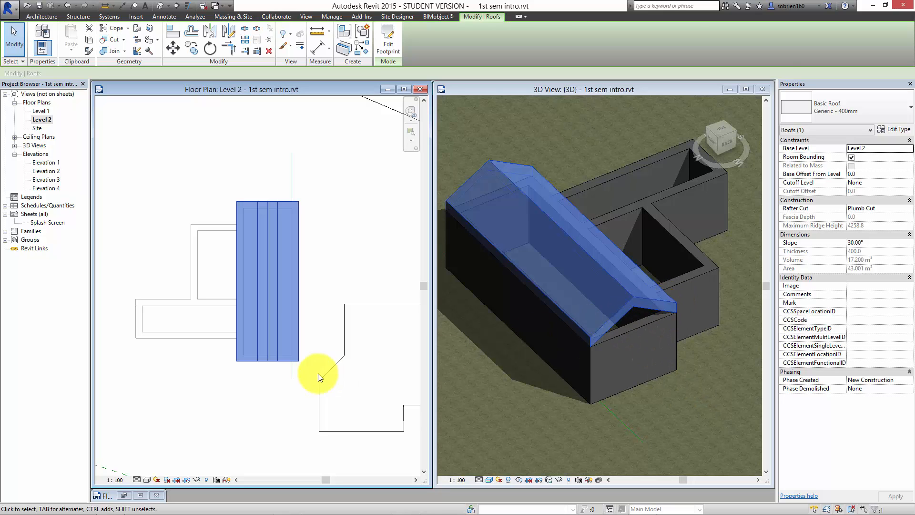
pyautogui.click(314, 271)
# Edit the roof footprint so the long left edge in plan does not define a slope, and finish the single-pitch roof.
pyautogui.click(276, 276)
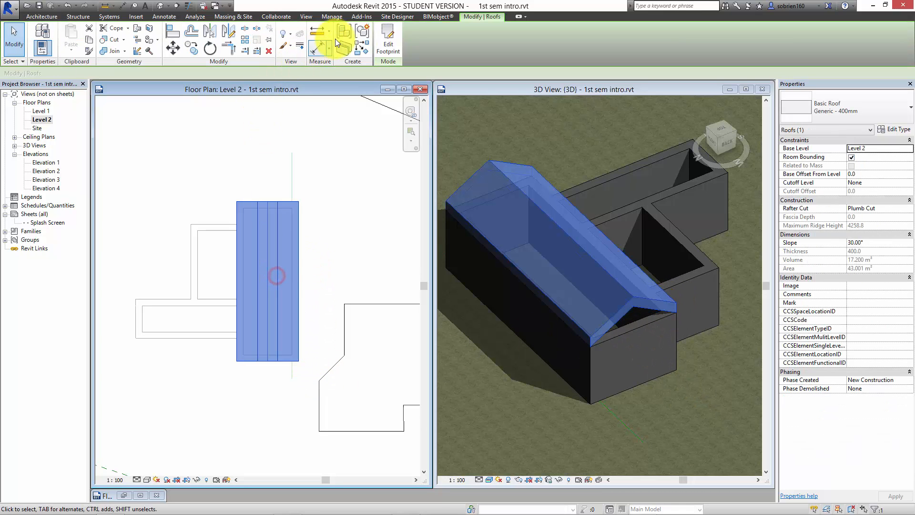
pyautogui.click(388, 39)
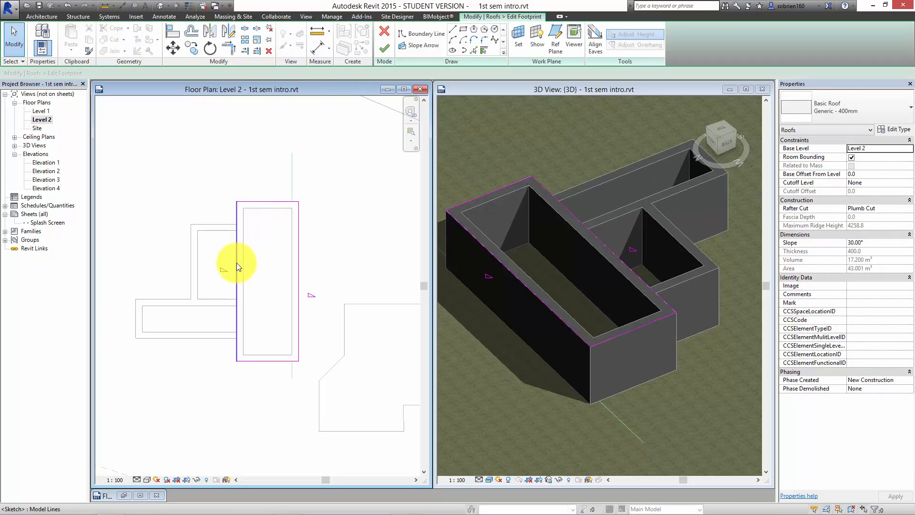
pyautogui.click(236, 262)
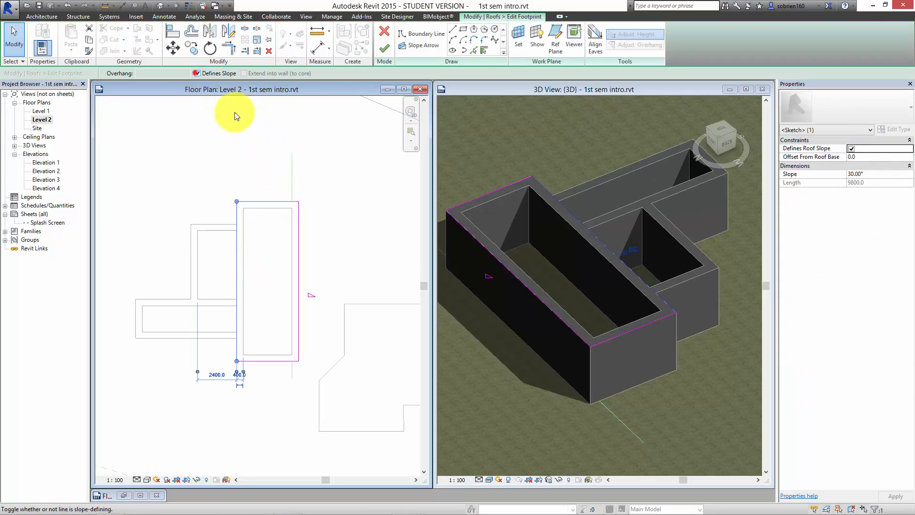
pyautogui.click(334, 165)
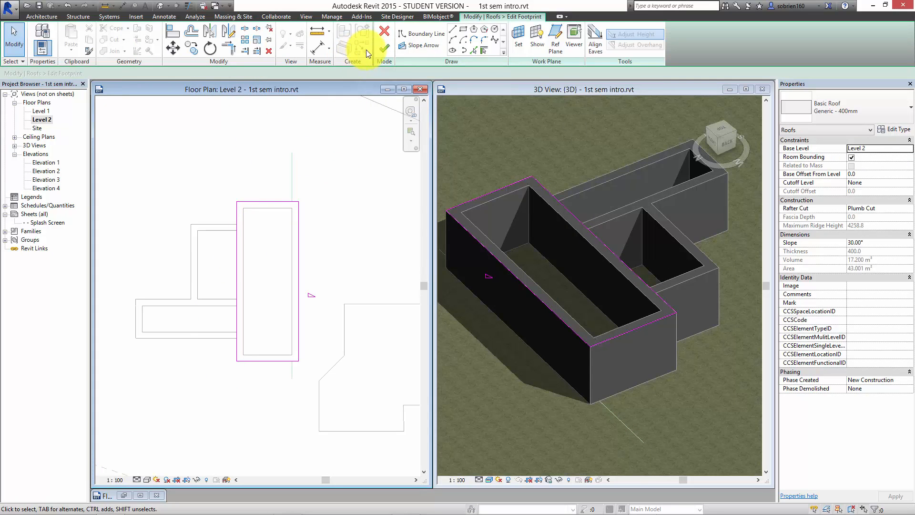
pyautogui.click(385, 47)
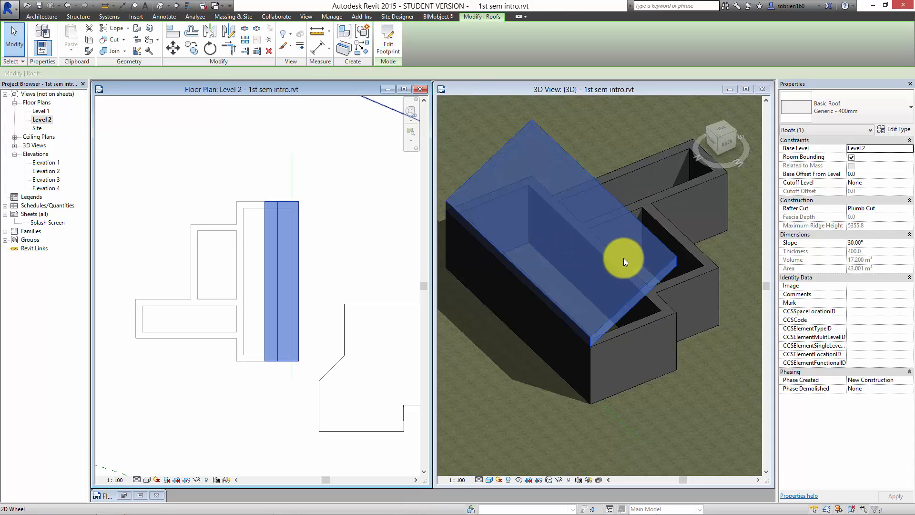
pyautogui.click(645, 417)
# Examine how the single-pitch roof meets the end wall of the long block in the 3D view.
pyautogui.keyDown('shift'); pyautogui.moveTo(637, 362); pyautogui.dragTo(575, 404, button='middle'); pyautogui.keyUp('shift')
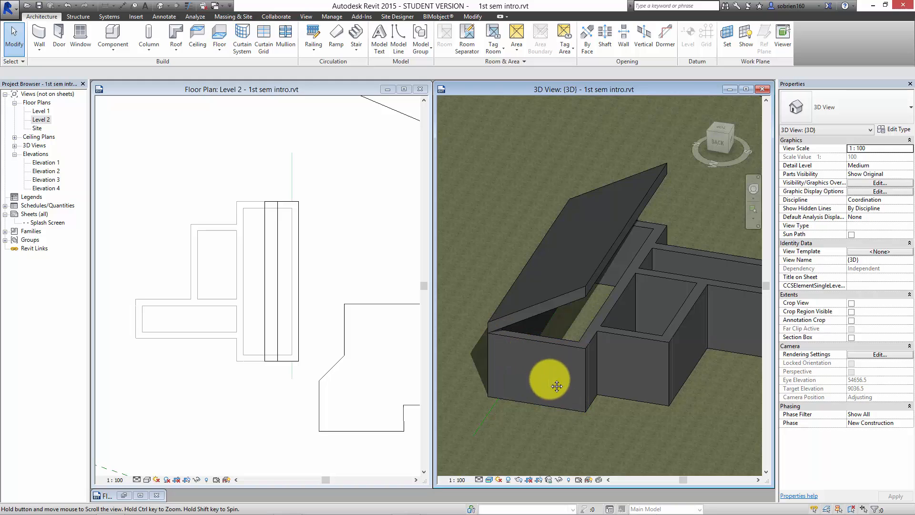
pyautogui.moveTo(557, 349); pyautogui.dragTo(550, 334, button='middle')
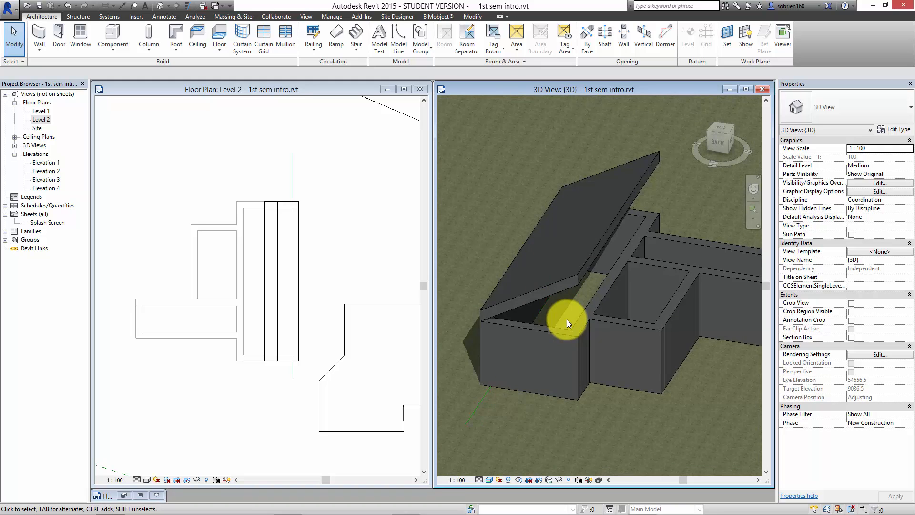
pyautogui.scroll(3, 557, 333)
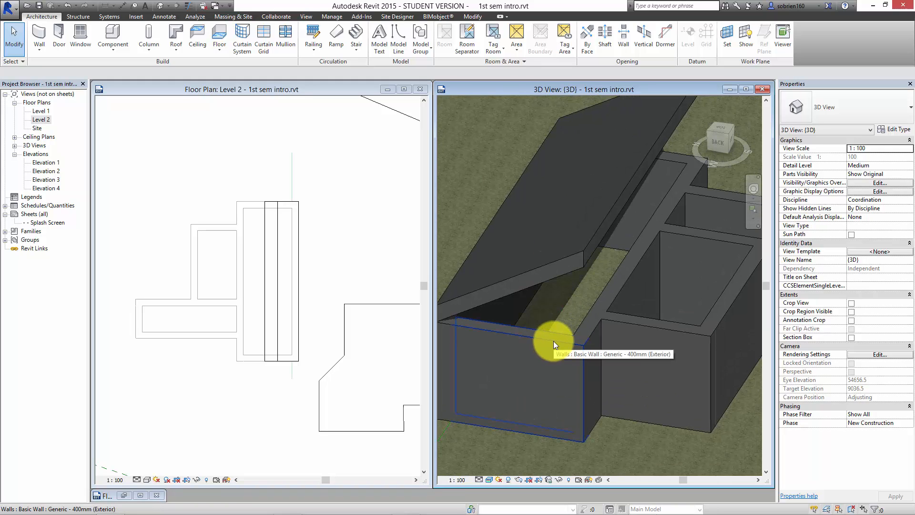
pyautogui.scroll(-3, 555, 338)
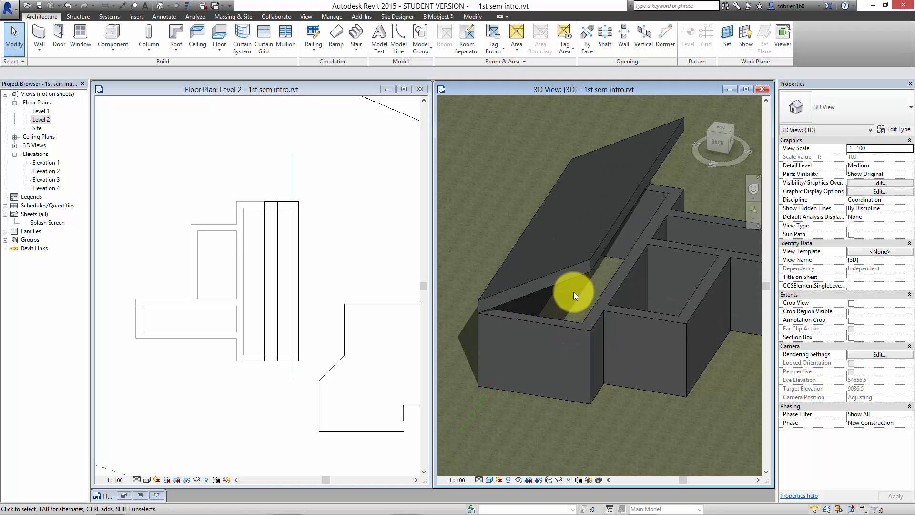
pyautogui.click(574, 277)
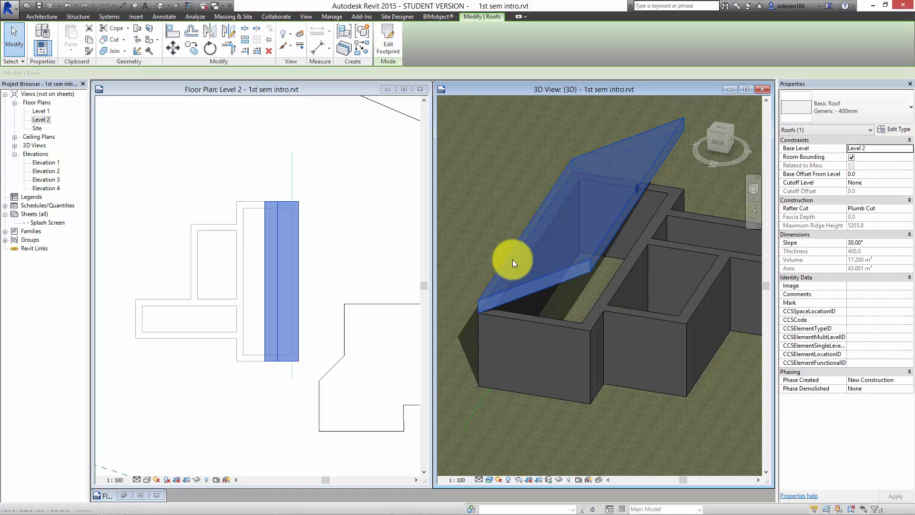
pyautogui.press('Escape')
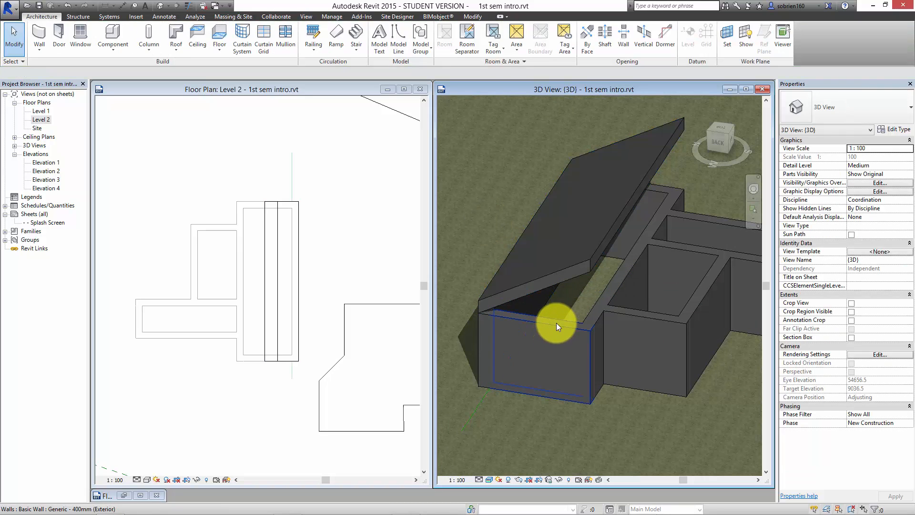
pyautogui.click(557, 323)
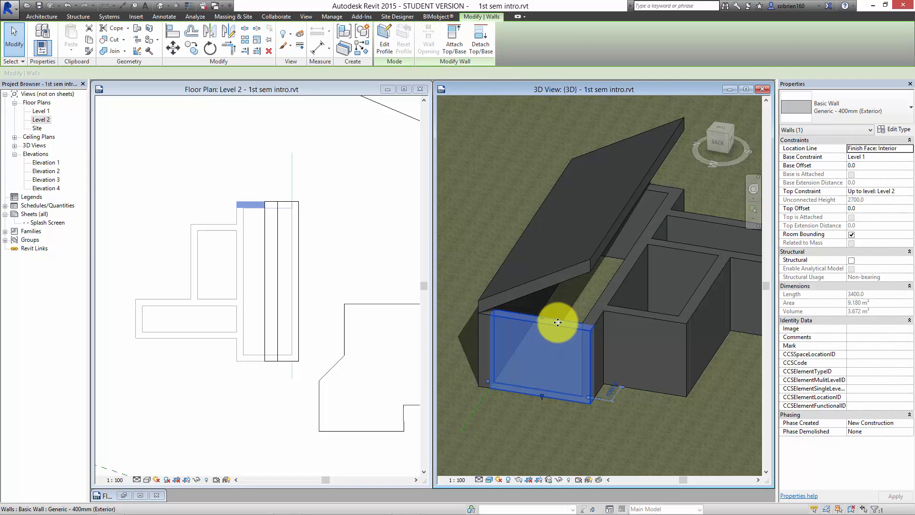
pyautogui.press('Escape')
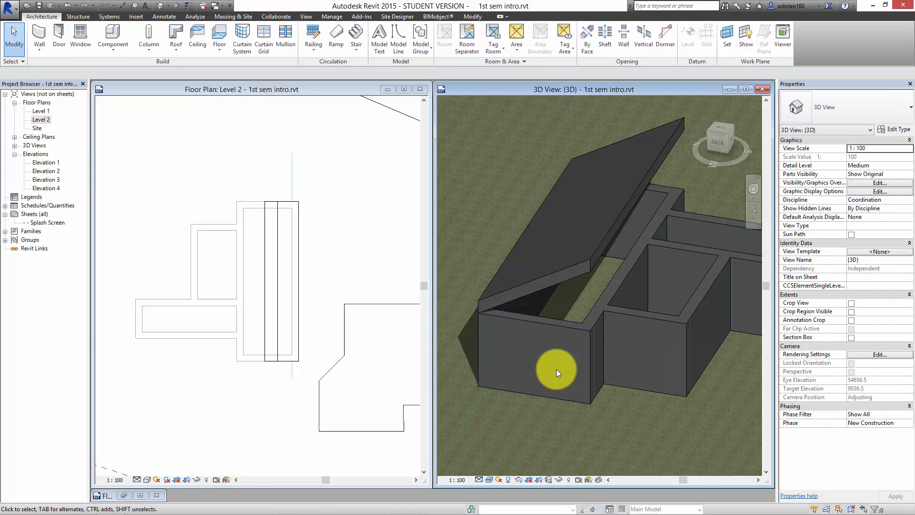
# Select the chain of walls enclosing the long block and attach their tops to the single-pitch roof.
pyautogui.press('Tab')
pyautogui.click(548, 324)
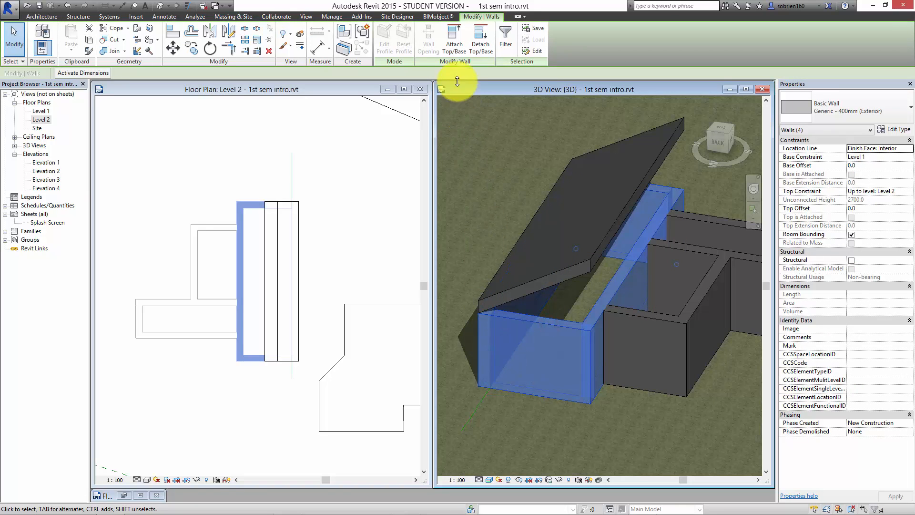
pyautogui.click(452, 41)
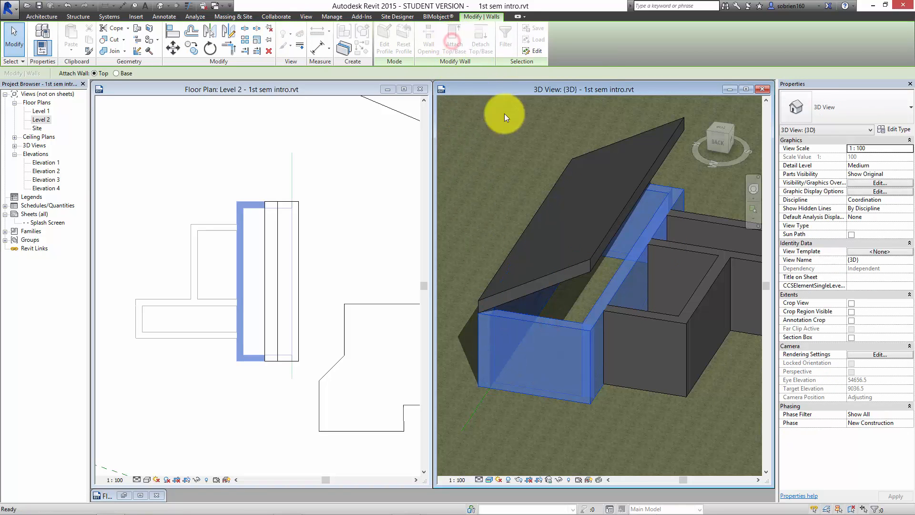
pyautogui.click(621, 222)
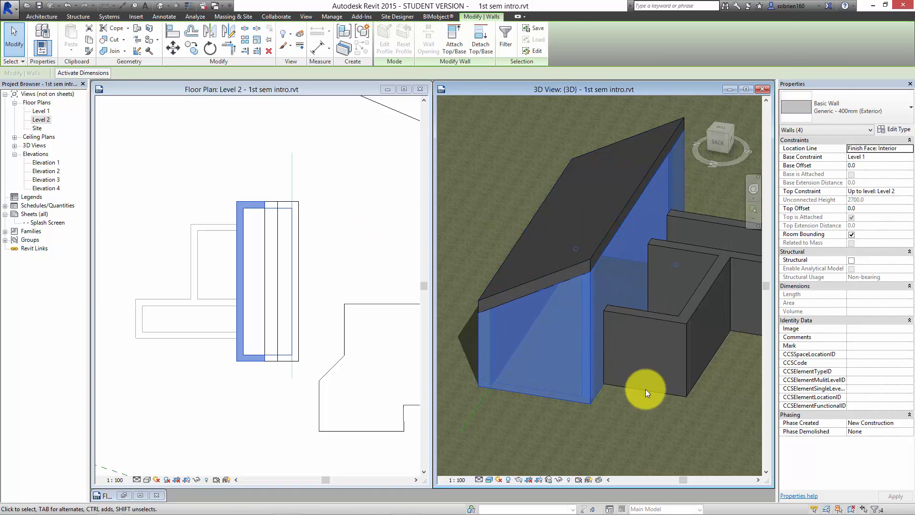
pyautogui.click(639, 427)
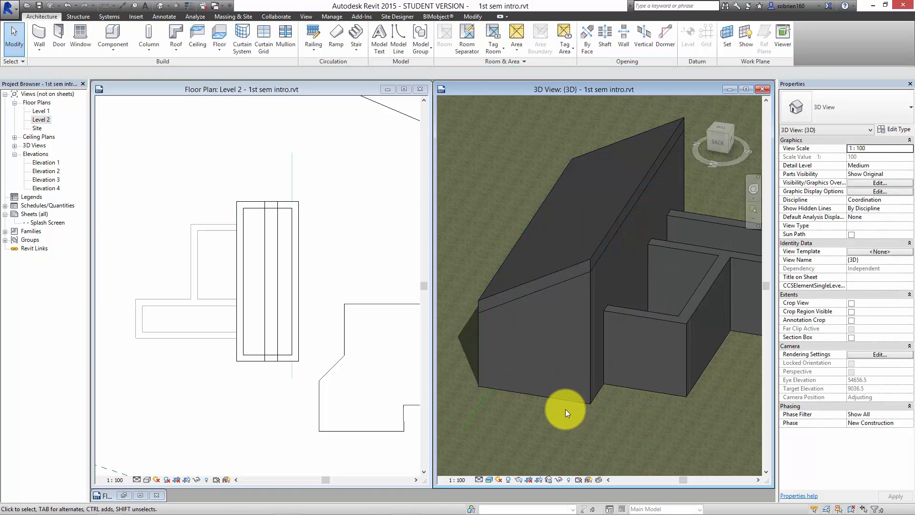
pyautogui.keyDown('shift'); pyautogui.moveTo(557, 392); pyautogui.dragTo(584, 350, button='middle'); pyautogui.keyUp('shift')
# Edit the roof footprint to set the slope of the long right edge in plan to 25° and finish the sketch.
pyautogui.click(348, 255)
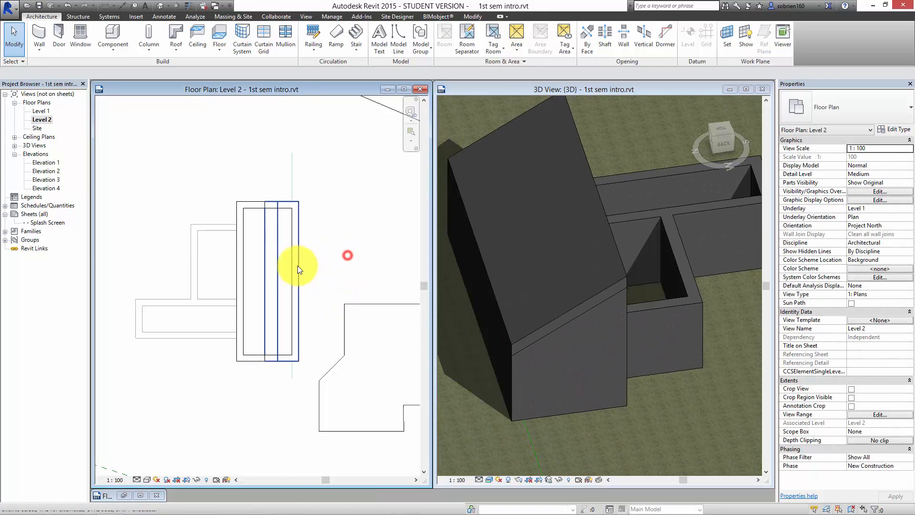
pyautogui.click(279, 271)
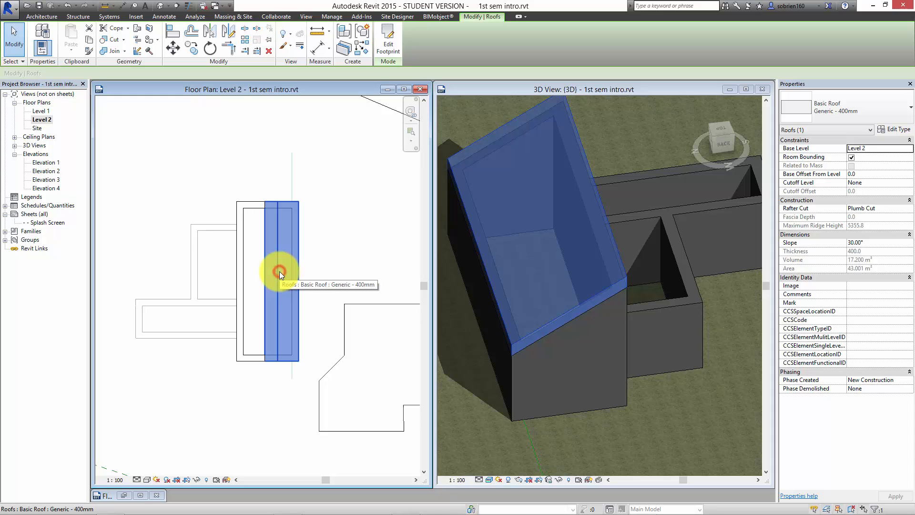
pyautogui.click(389, 38)
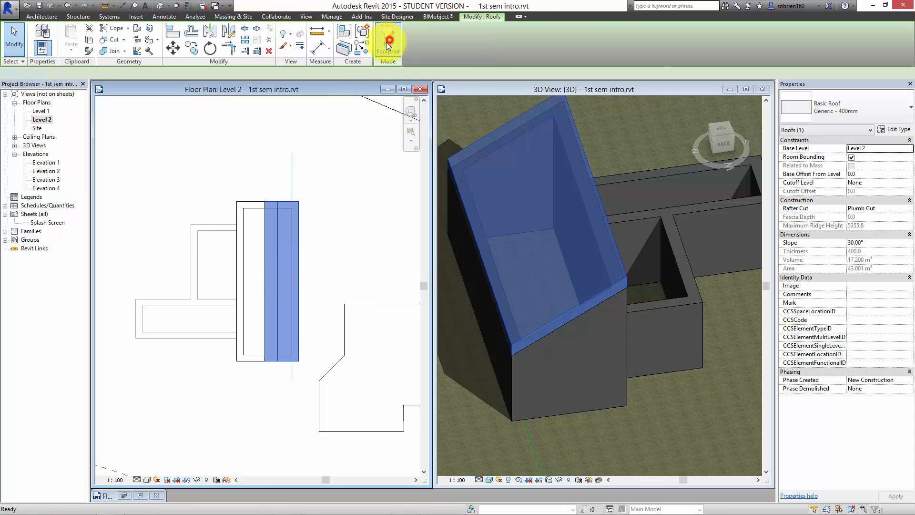
pyautogui.click(299, 281)
pyautogui.click(331, 294)
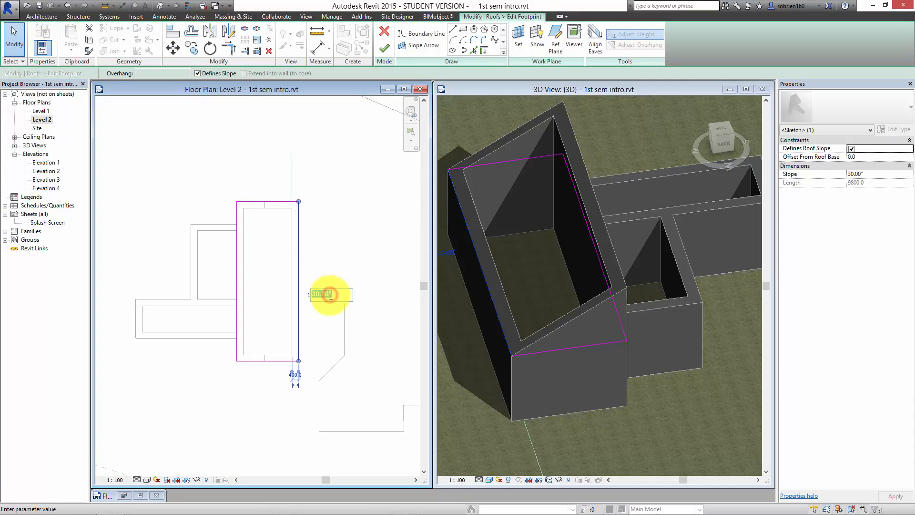
pyautogui.write('25')
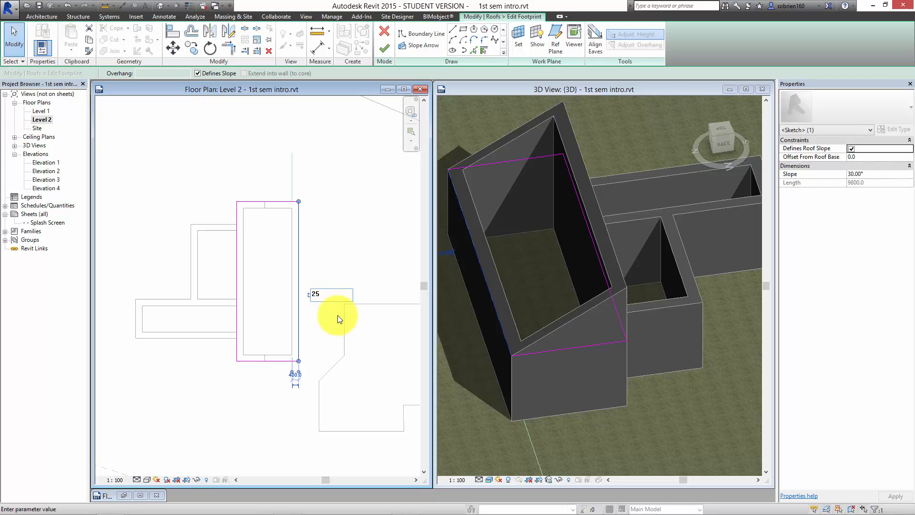
pyautogui.click(328, 320)
pyautogui.click(386, 49)
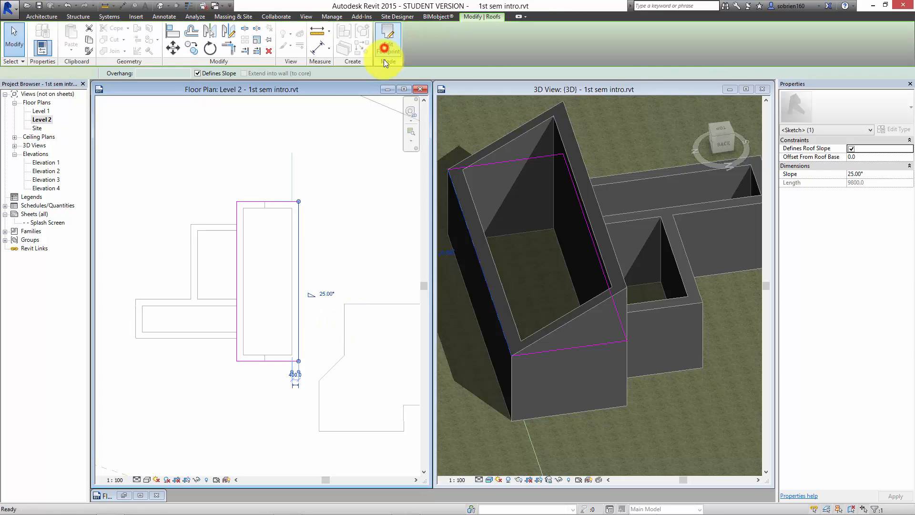
pyautogui.click(690, 415)
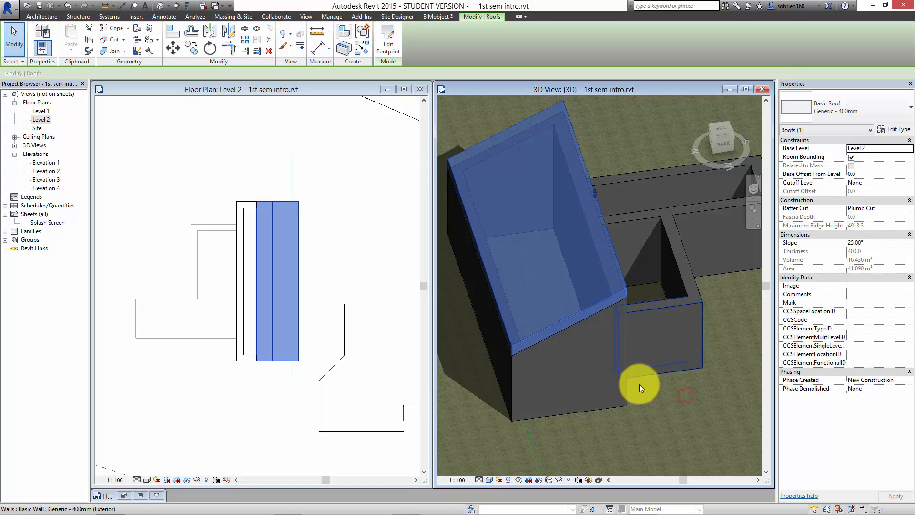
pyautogui.keyDown('shift'); pyautogui.moveTo(641, 370); pyautogui.dragTo(603, 279, button='middle'); pyautogui.keyUp('shift')
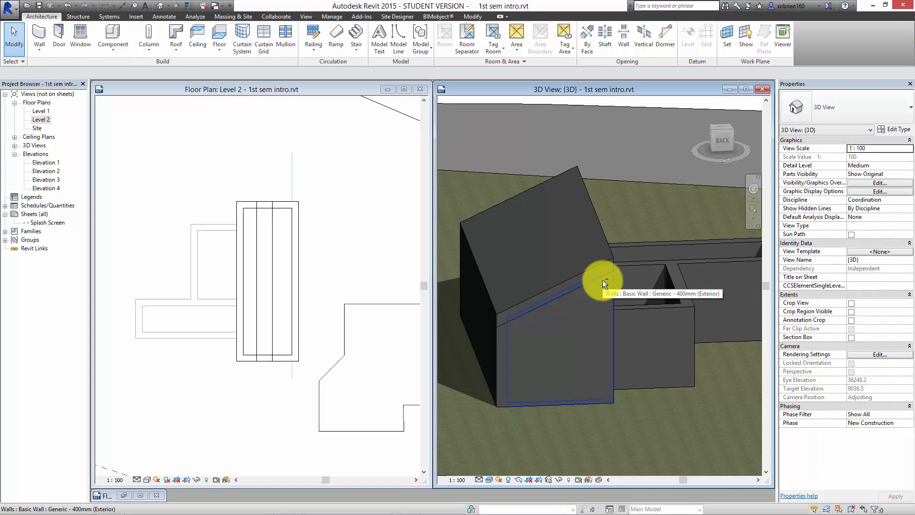
# Try a 65° slope on the same roof edge, finish the footprint and view the steeper roof in 3D.
pyautogui.click(317, 266)
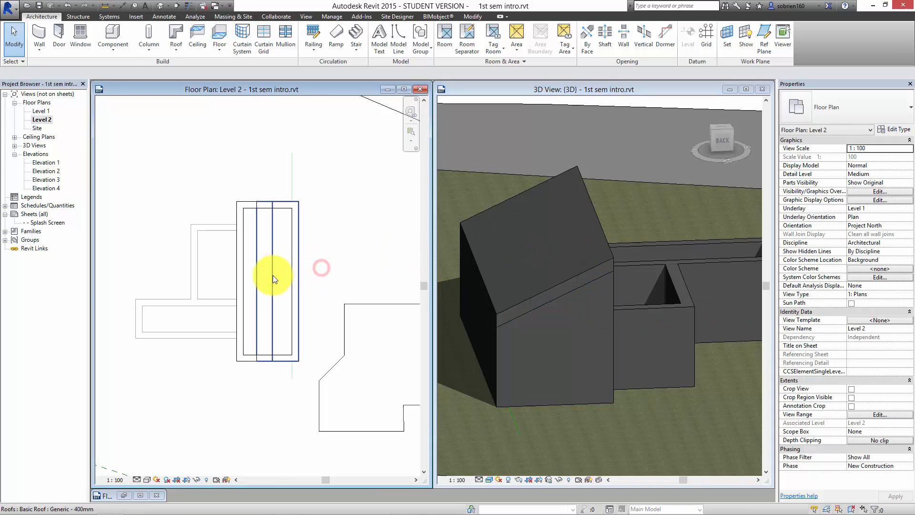
pyautogui.click(273, 275)
pyautogui.click(396, 41)
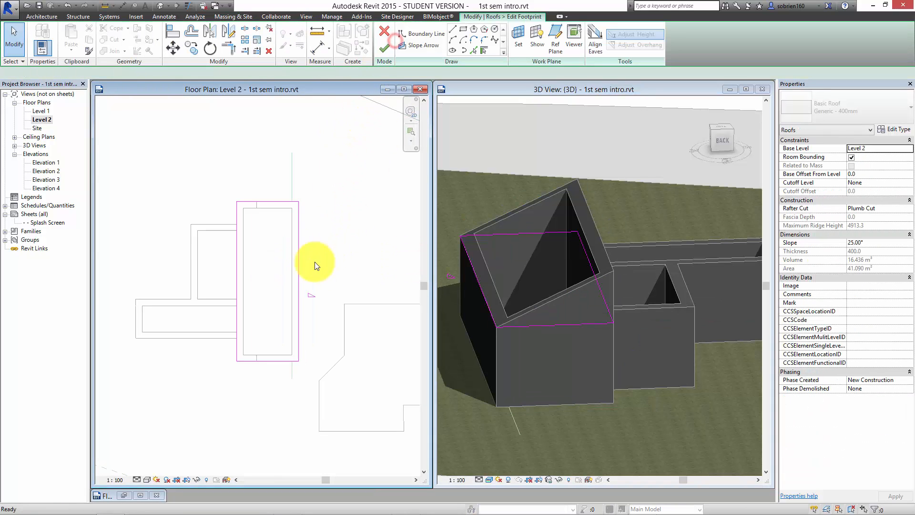
pyautogui.click(299, 279)
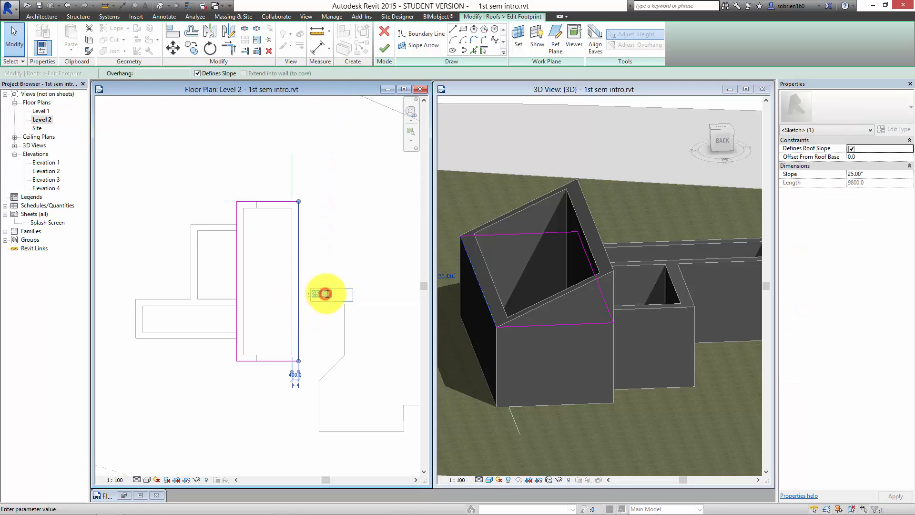
pyautogui.click(331, 292)
pyautogui.write('65')
pyautogui.press('Return')
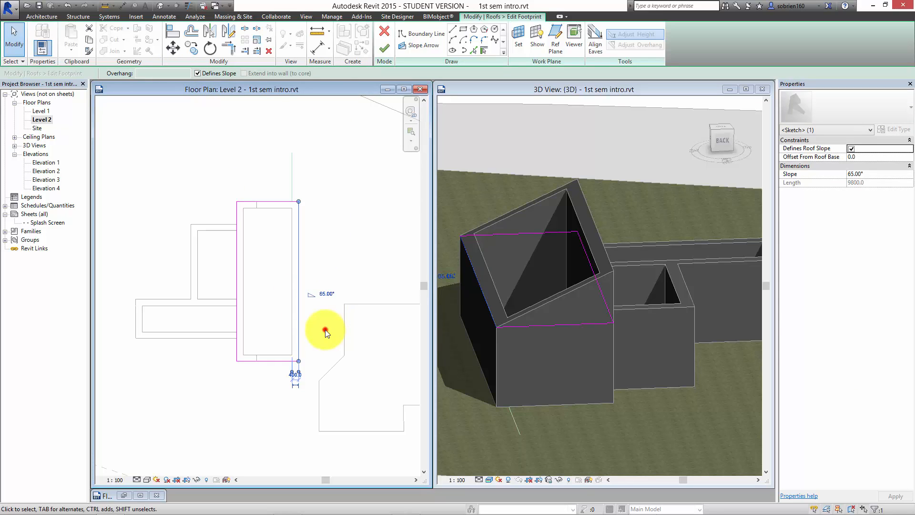
pyautogui.click(385, 48)
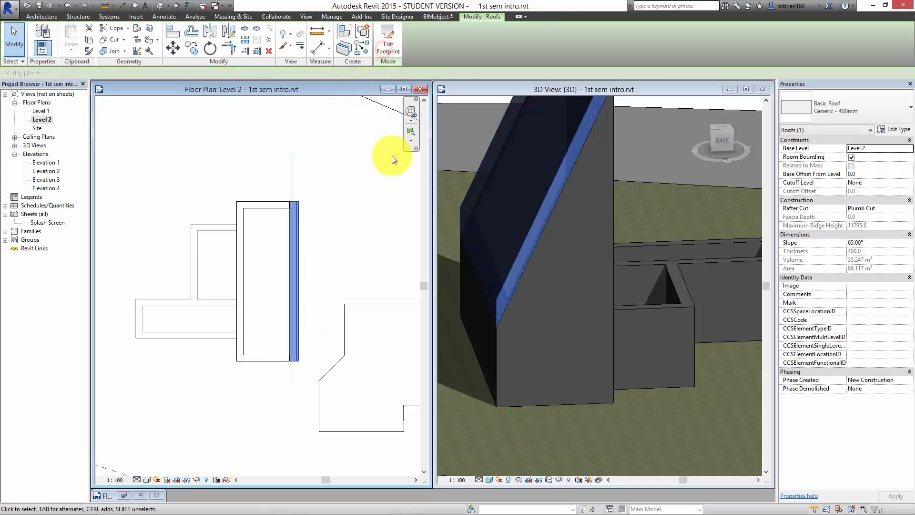
pyautogui.scroll(-2, 619, 306)
pyautogui.keyDown('shift'); pyautogui.moveTo(629, 322); pyautogui.dragTo(515, 263, button='middle'); pyautogui.keyUp('shift')
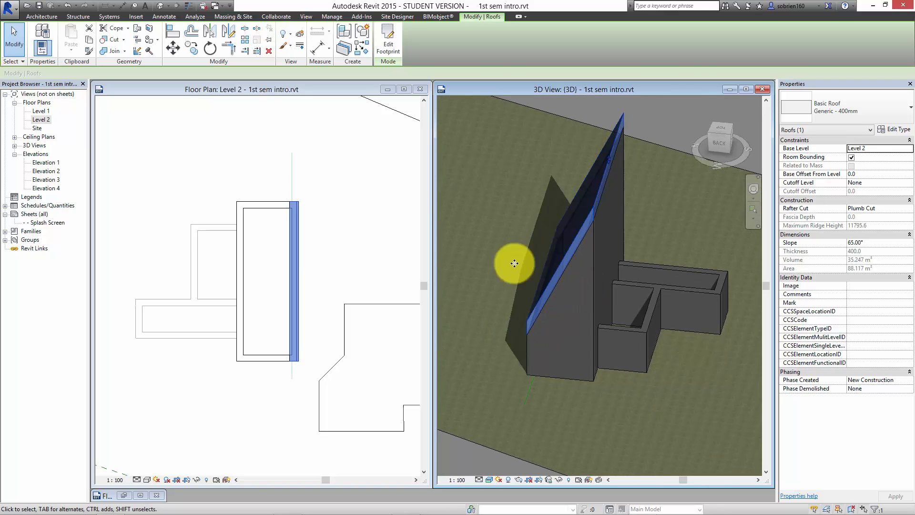
# Set the roof edge's slope back to 25° in the footprint sketch, finish it and deselect the roof.
pyautogui.click(390, 48)
pyautogui.click(300, 268)
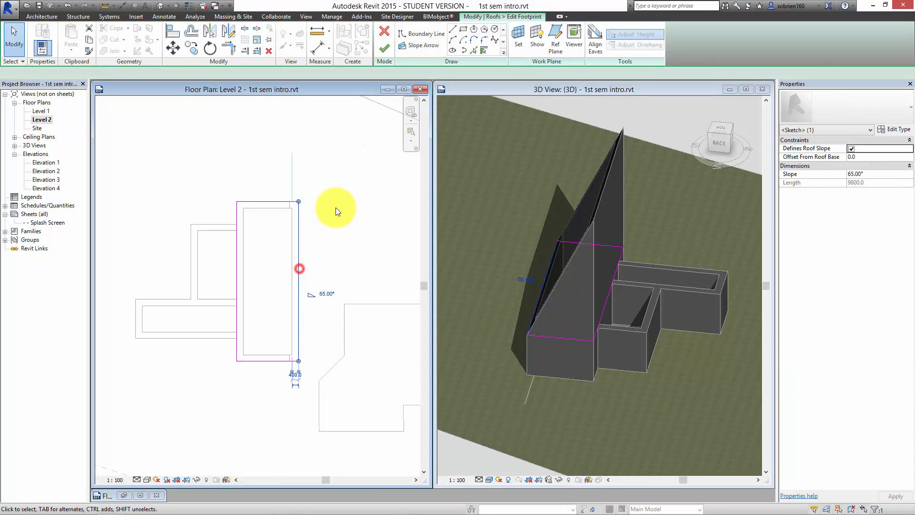
pyautogui.click(322, 293)
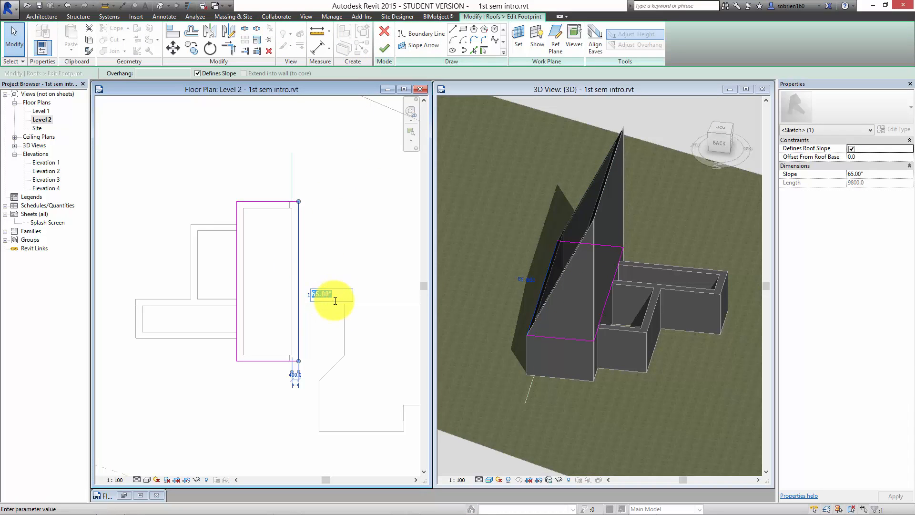
pyautogui.write('25')
pyautogui.press('Return')
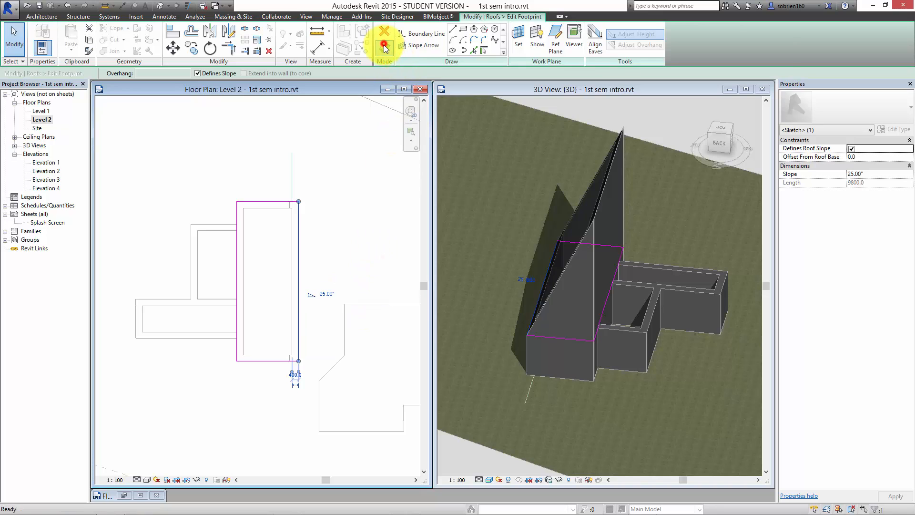
pyautogui.click(385, 48)
pyautogui.click(525, 245)
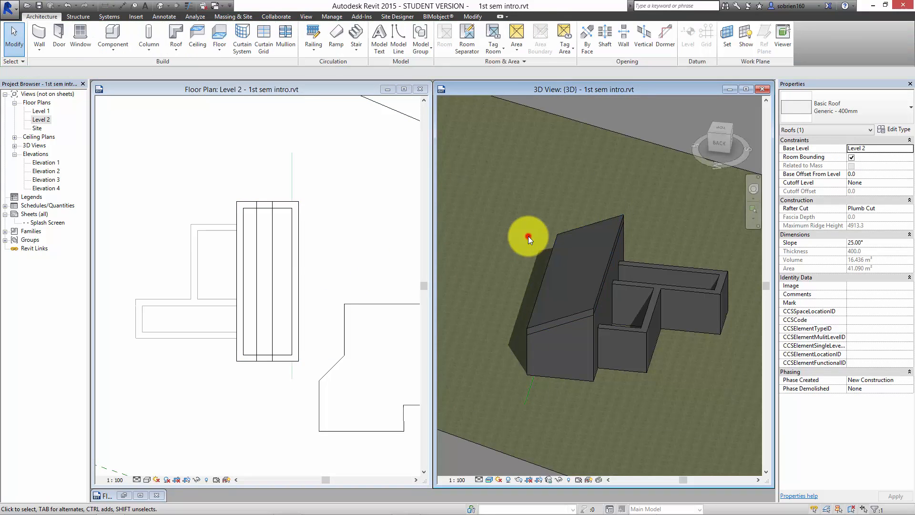
pyautogui.moveTo(583, 506)
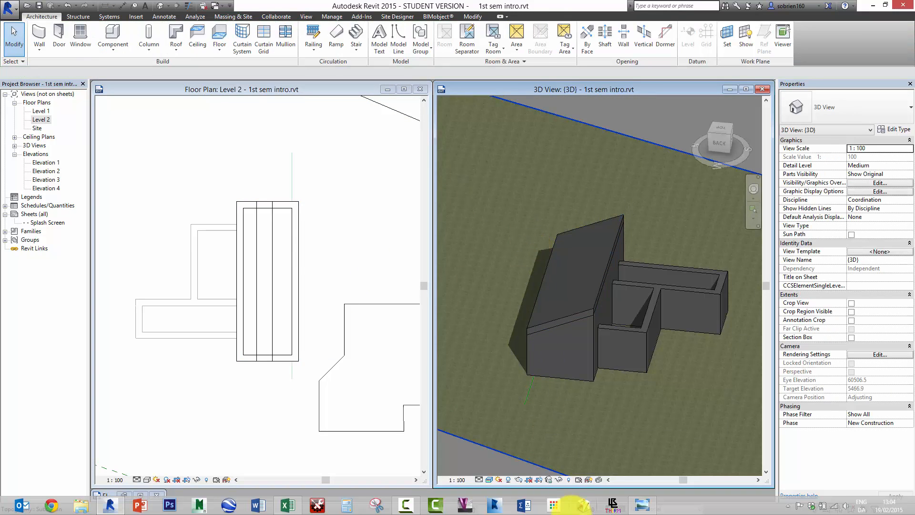
pyautogui.click(407, 505)
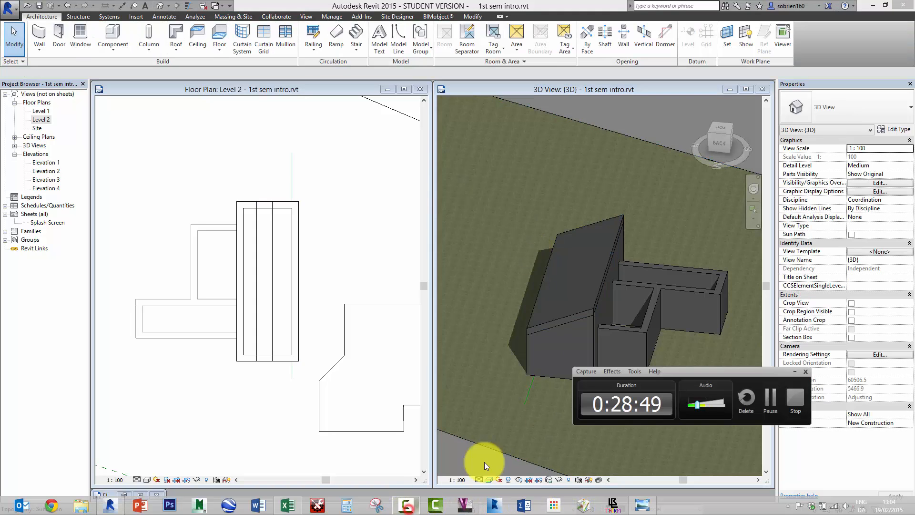
pyautogui.click(765, 405)
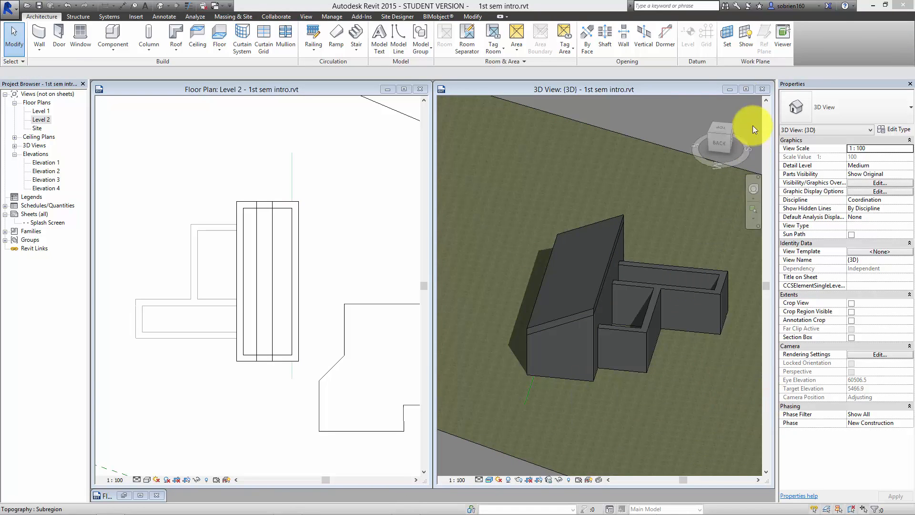
# Maximize the Level 2 floor plan, check the remaining roof shapes in the model photo IMG_1004.JPG, and return to Revit.
pyautogui.click(330, 262)
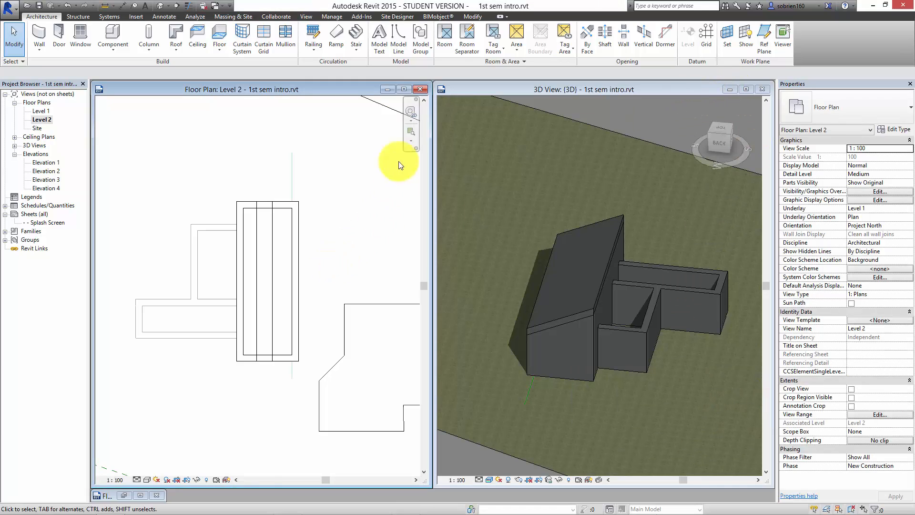
pyautogui.click(404, 89)
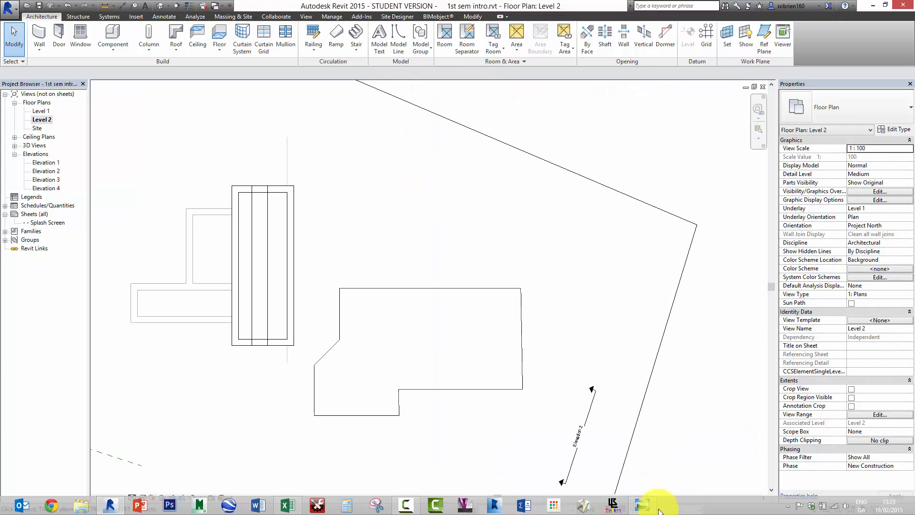
pyautogui.click(649, 510)
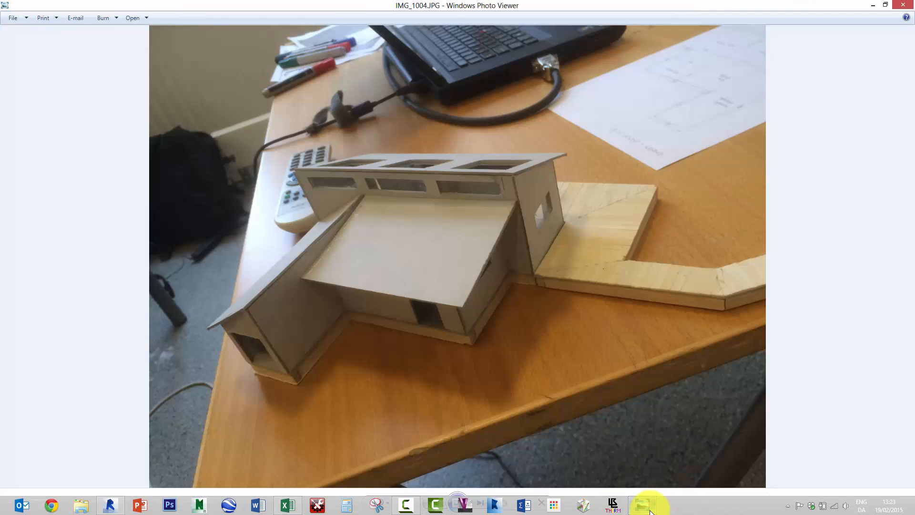
pyautogui.click(650, 509)
# Start a roof by footprint on Level 2 and sketch a rectangular boundary over the upper side wing, from its outer corner to the main building.
pyautogui.moveTo(194, 259); pyautogui.dragTo(240, 288, button='middle')
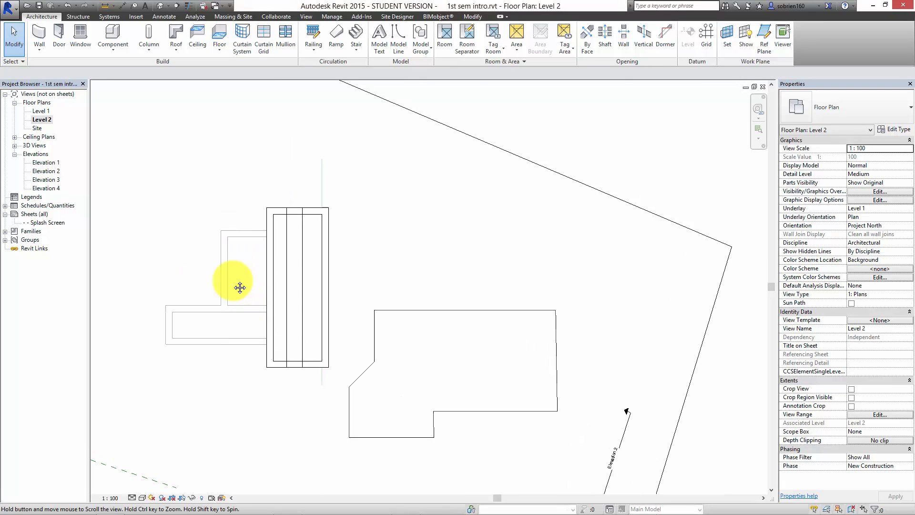
pyautogui.click(178, 53)
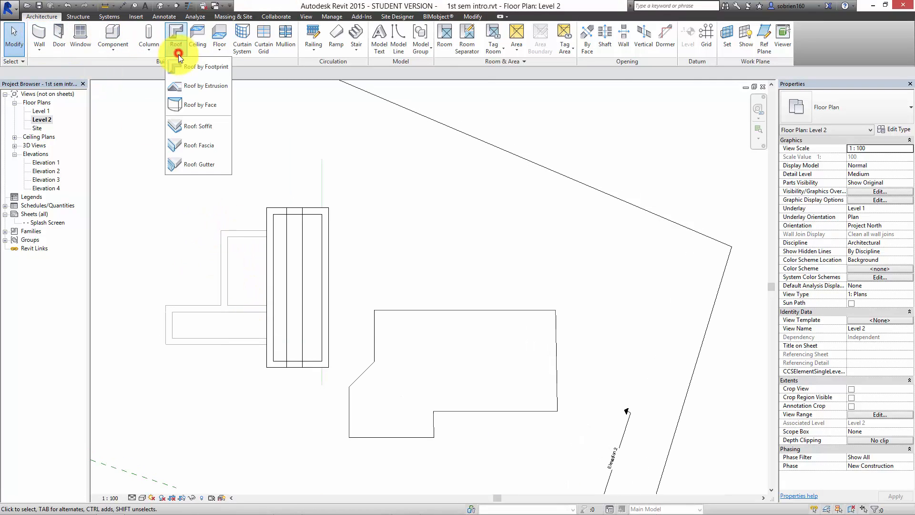
pyautogui.click(183, 64)
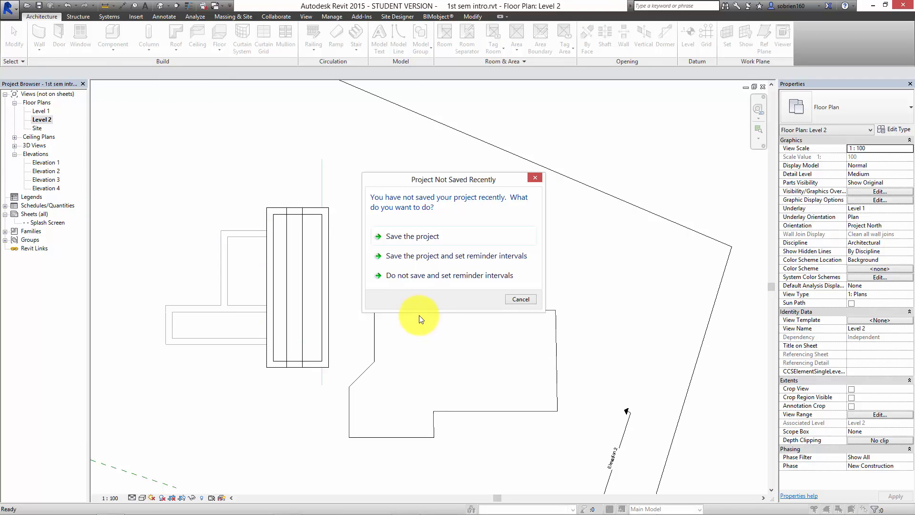
pyautogui.click(531, 299)
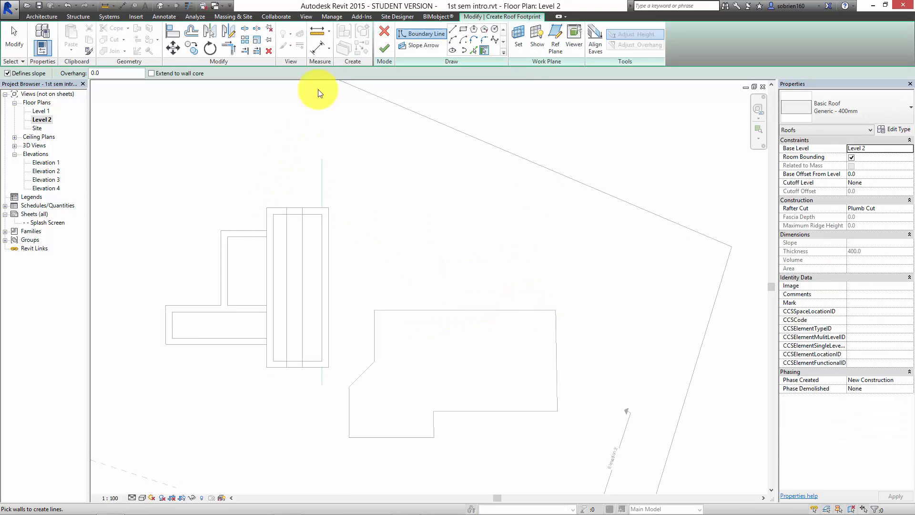
pyautogui.click(463, 30)
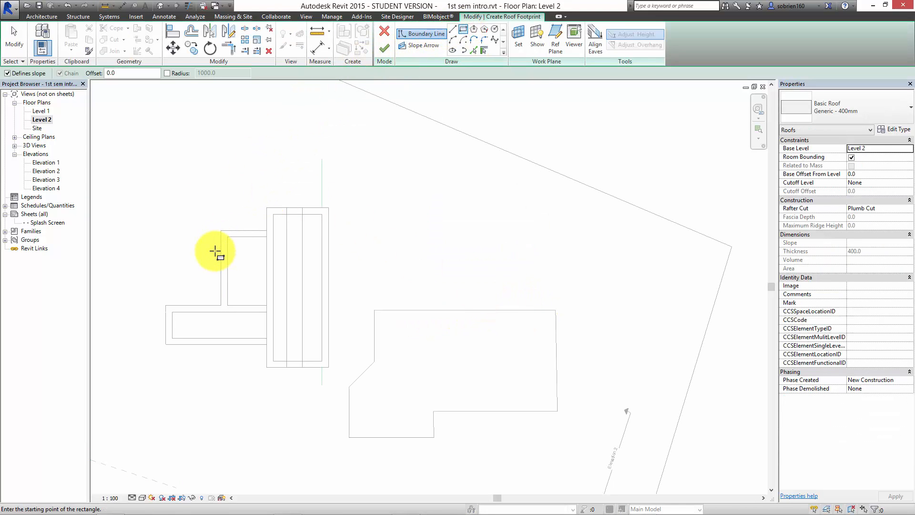
pyautogui.scroll(3, 218, 236)
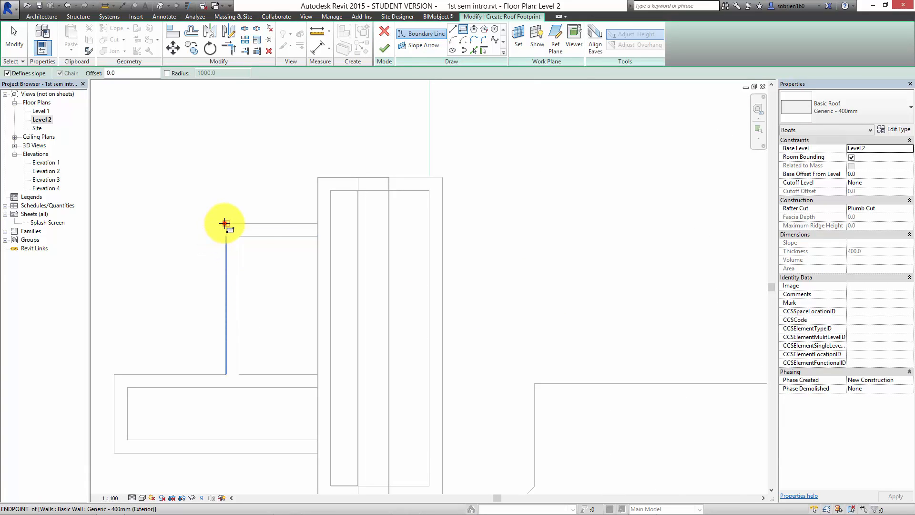
pyautogui.click(225, 223)
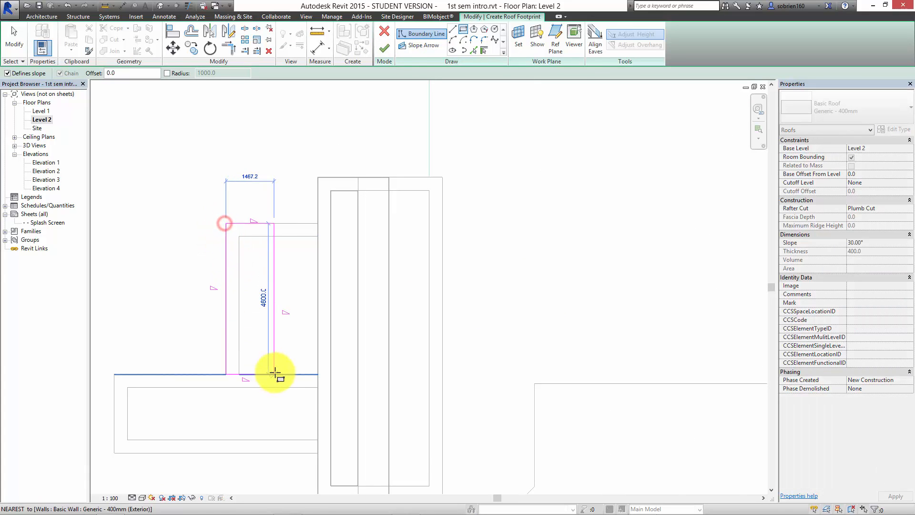
pyautogui.click(319, 375)
pyautogui.press('Escape')
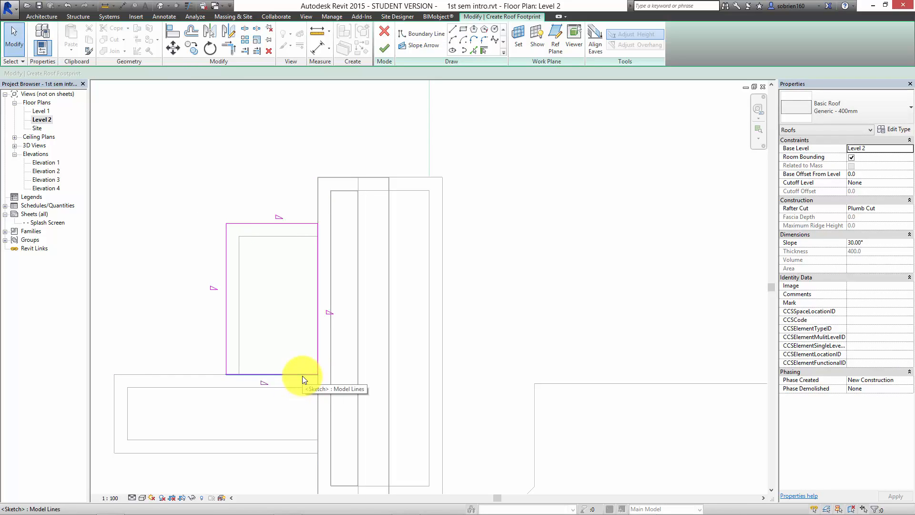
# Remove the slope definition from all four boundary lines of the upper side wing's roof footprint.
pyautogui.press('Tab')
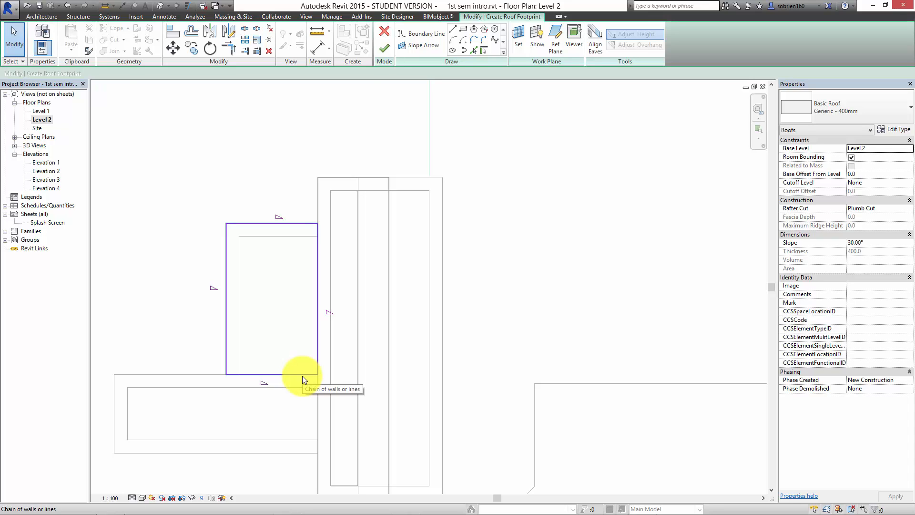
pyautogui.click(302, 376)
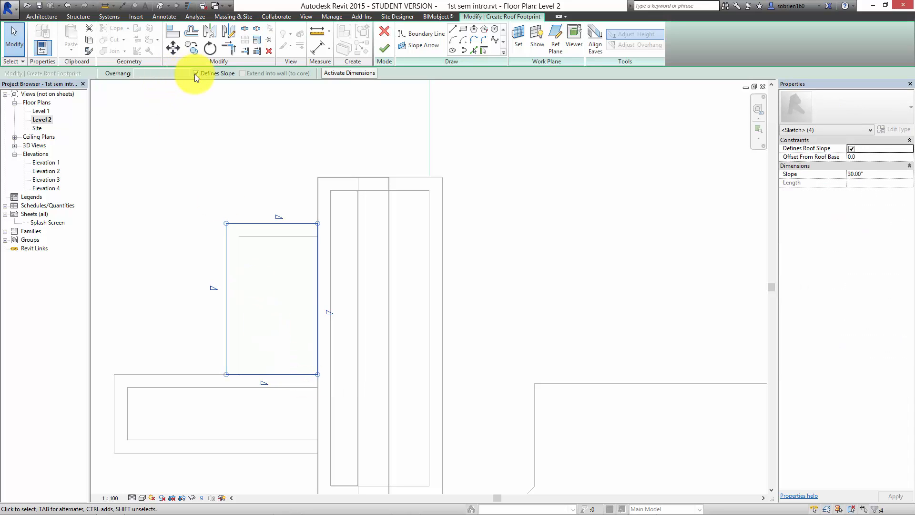
pyautogui.click(196, 73)
pyautogui.click(127, 198)
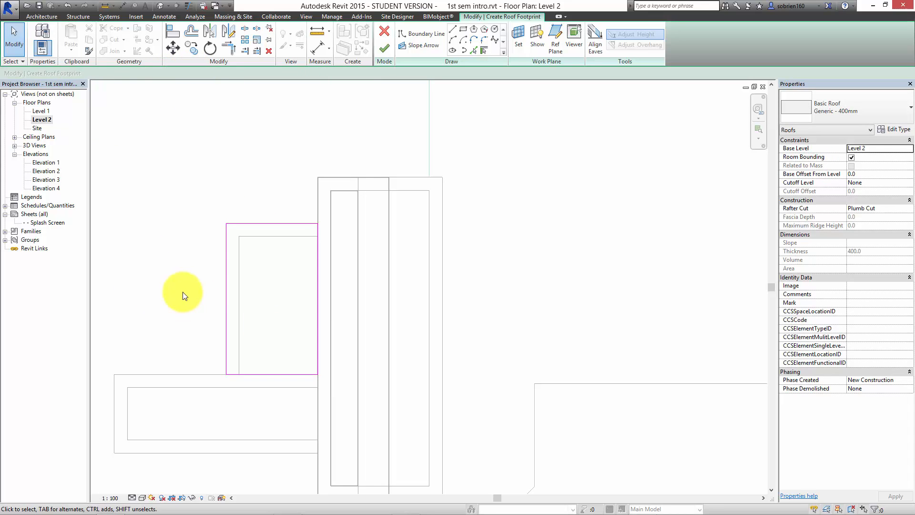
# Make the footprint's outer edge, parallel to the main building, define a 10° slope and finish the roof.
pyautogui.click(227, 292)
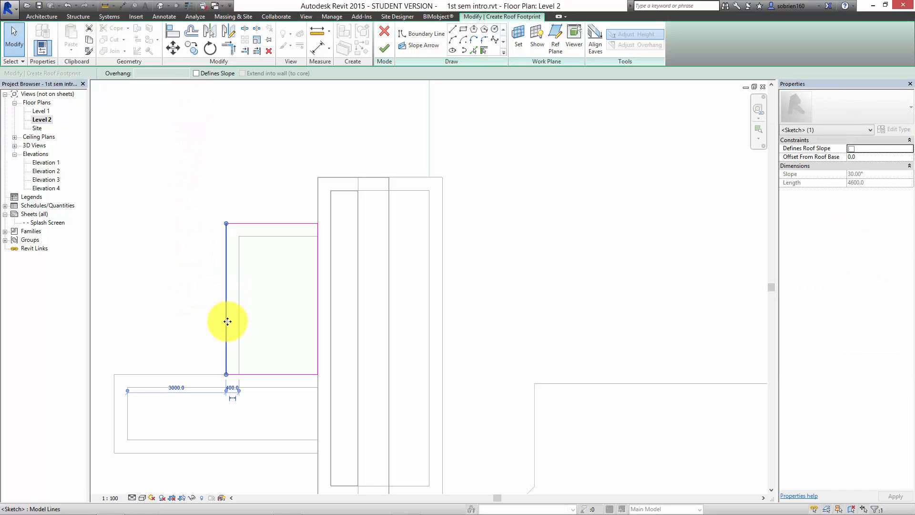
pyautogui.click(196, 73)
pyautogui.click(224, 288)
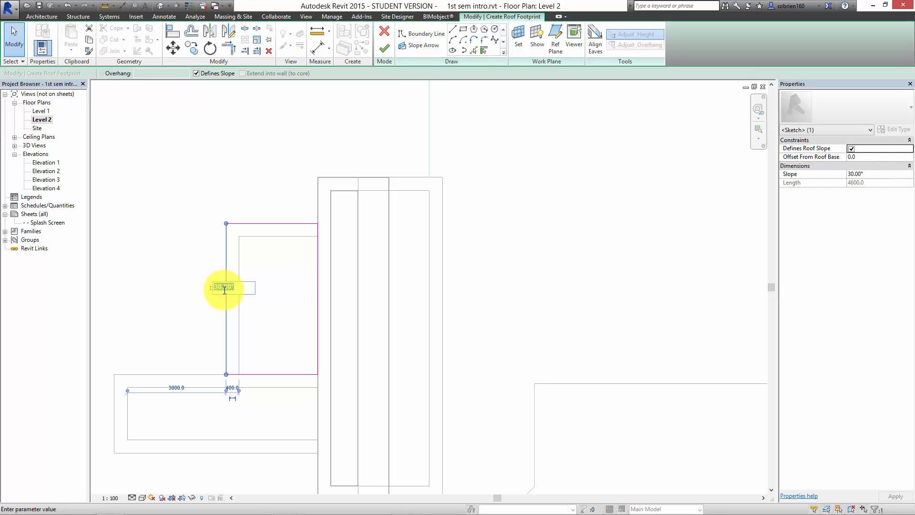
pyautogui.write('10')
pyautogui.click(203, 309)
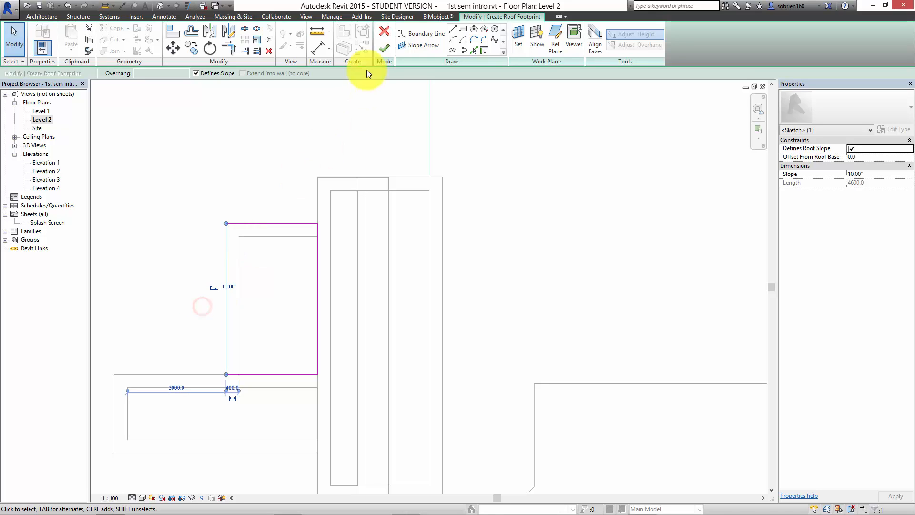
pyautogui.click(379, 48)
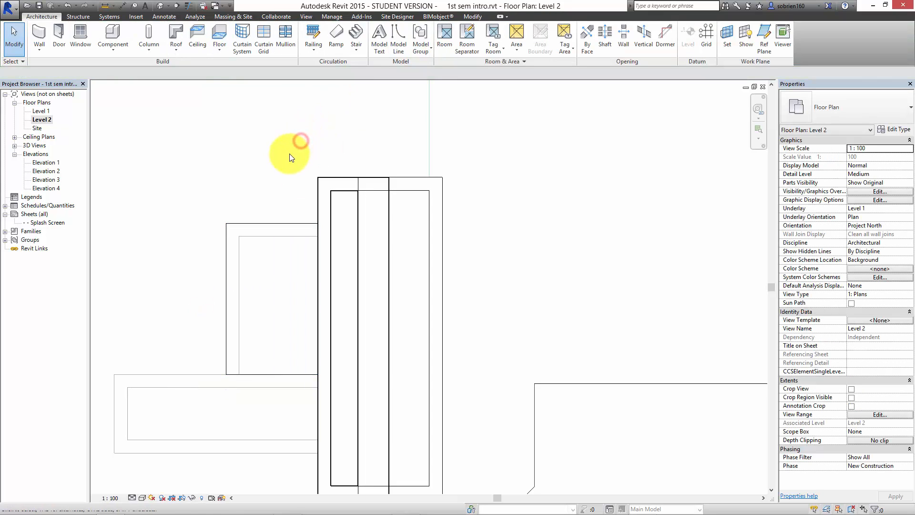
# Start another roof by footprint and sketch a rectangular boundary over the lower side wing's outer walls, up to the main building.
pyautogui.moveTo(288, 158); pyautogui.dragTo(309, 138, button='middle')
pyautogui.scroll(-1, 309, 138)
pyautogui.click(184, 49)
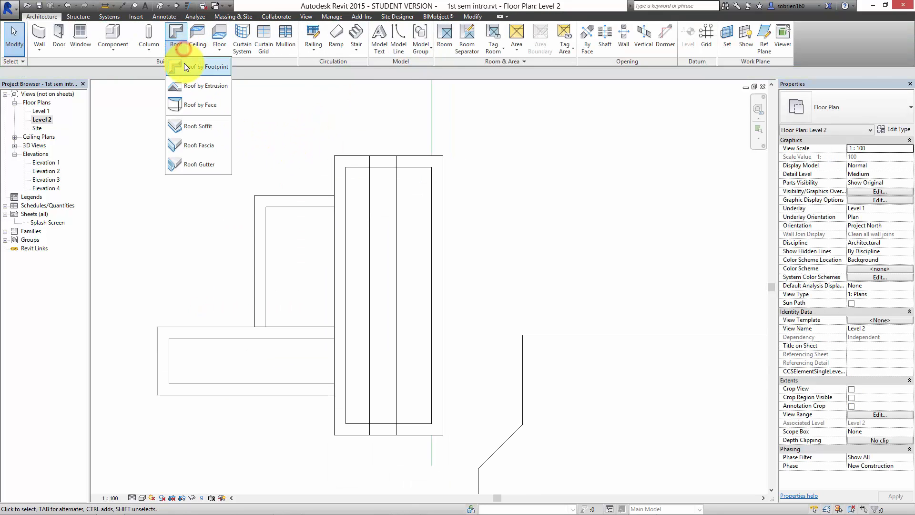
pyautogui.click(184, 63)
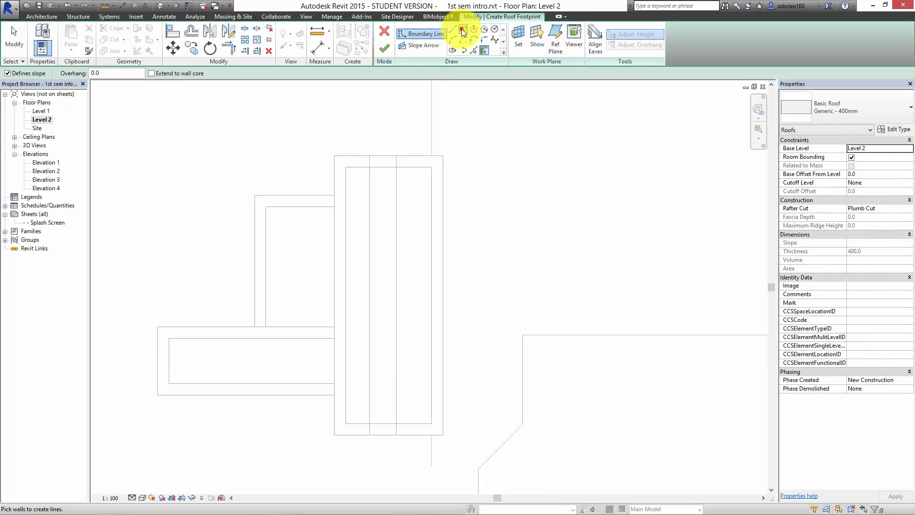
pyautogui.click(463, 31)
pyautogui.click(156, 328)
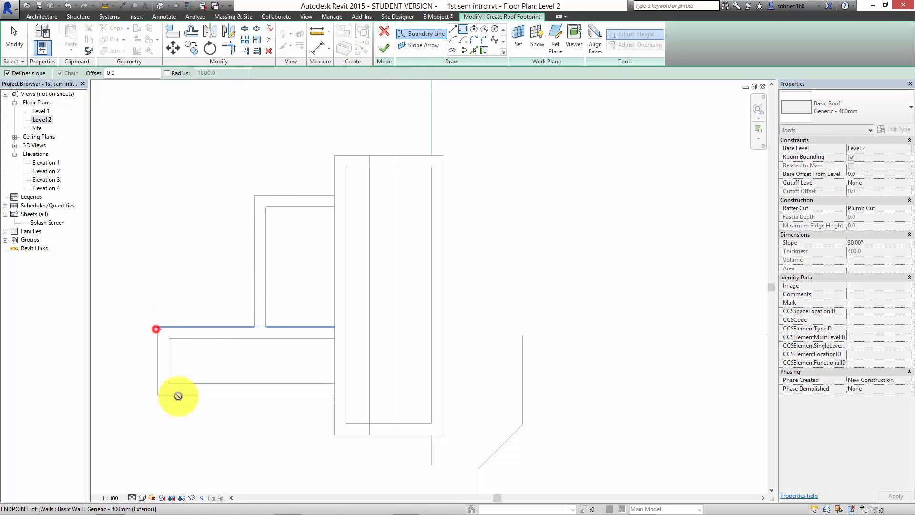
pyautogui.click(334, 395)
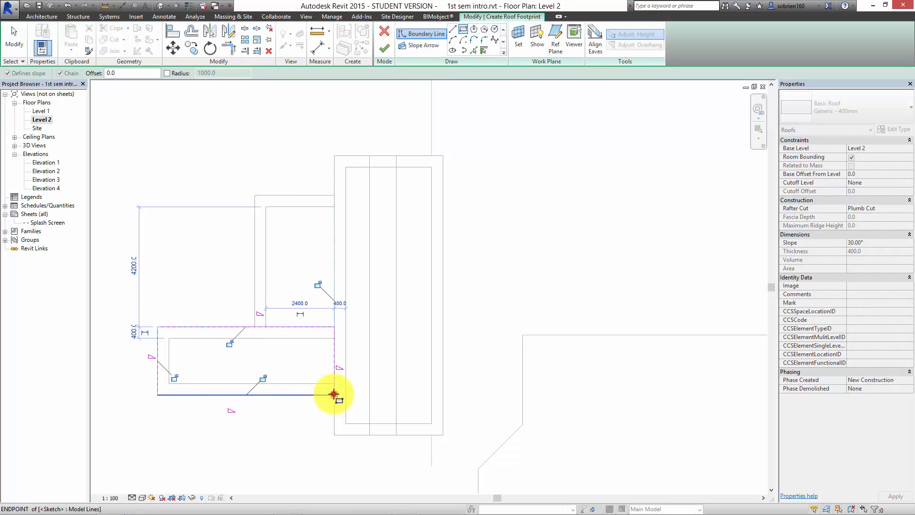
pyautogui.press('Escape')
pyautogui.press('Escape')
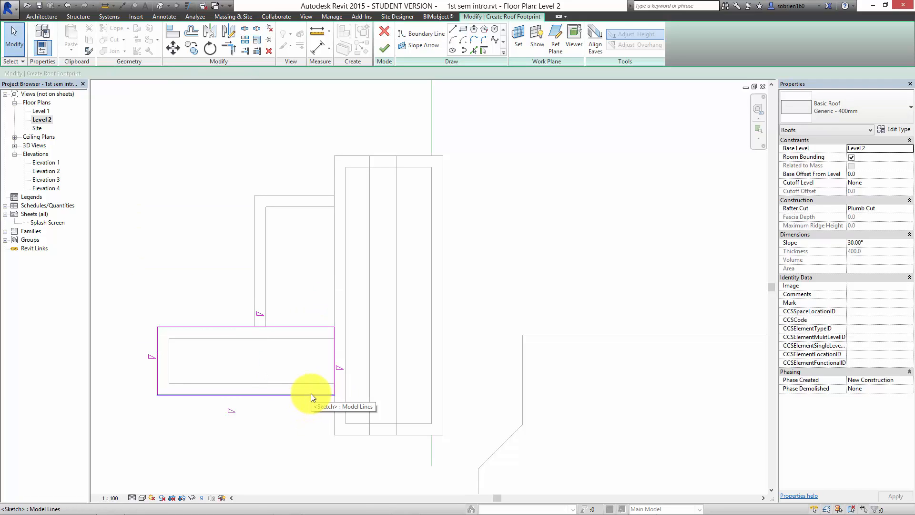
# Remove the slope definition from all four boundary lines of the lower wing's footprint and finish it as a flat roof.
pyautogui.press('Tab')
pyautogui.click(311, 393)
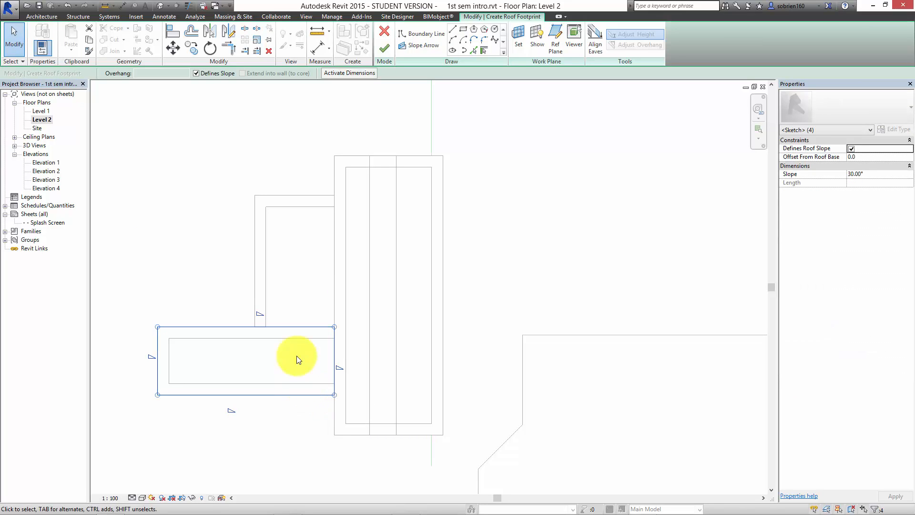
pyautogui.click(196, 73)
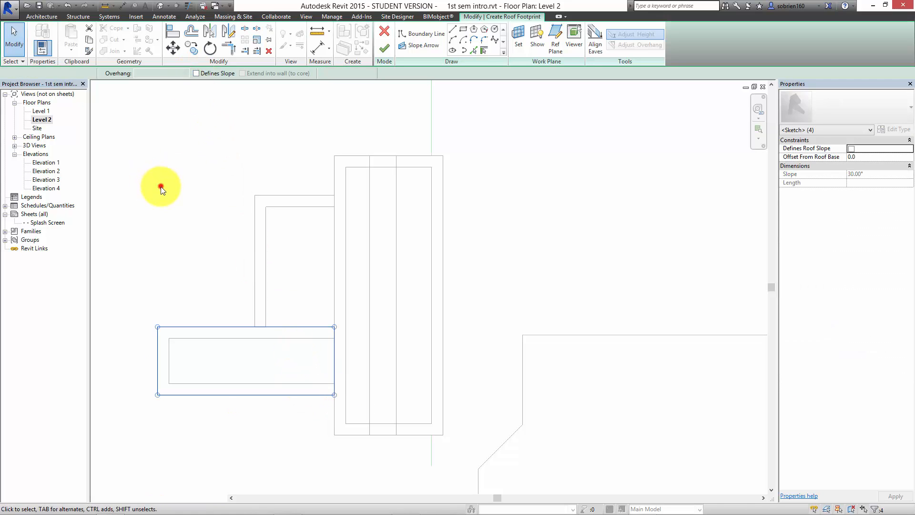
pyautogui.click(159, 186)
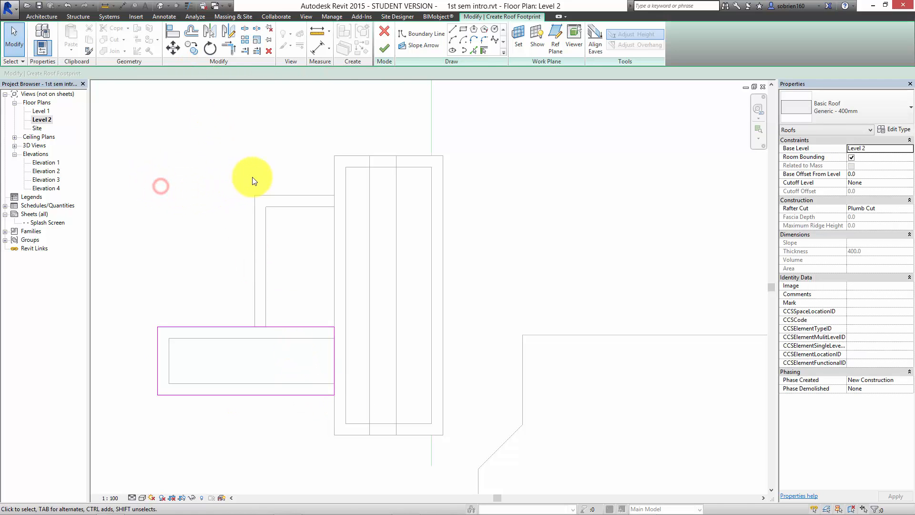
pyautogui.click(385, 49)
pyautogui.click(460, 125)
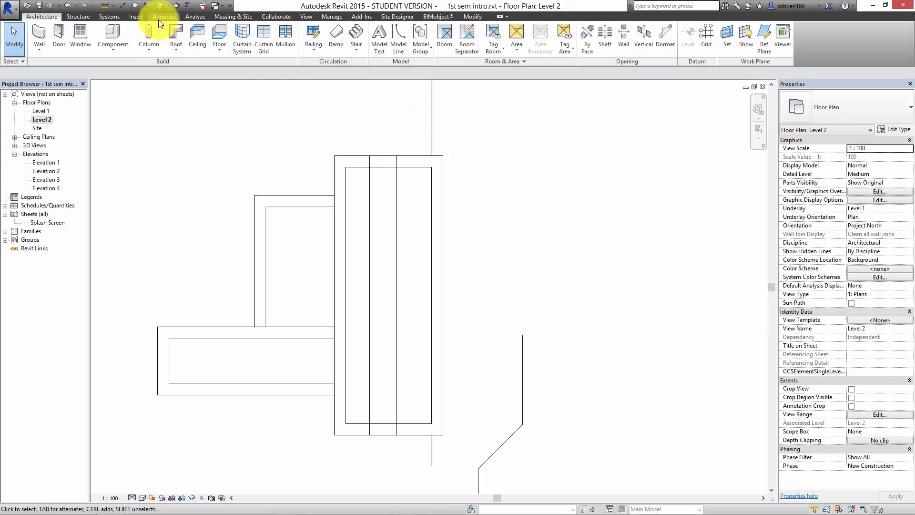
# In the 3D view, edit the flat roof's footprint so its long outer edge defines a 30° slope, and finish the sketch.
pyautogui.click(160, 6)
pyautogui.keyDown('shift'); pyautogui.moveTo(296, 245); pyautogui.dragTo(409, 313, button='middle'); pyautogui.keyUp('shift')
pyautogui.scroll(3, 332, 359)
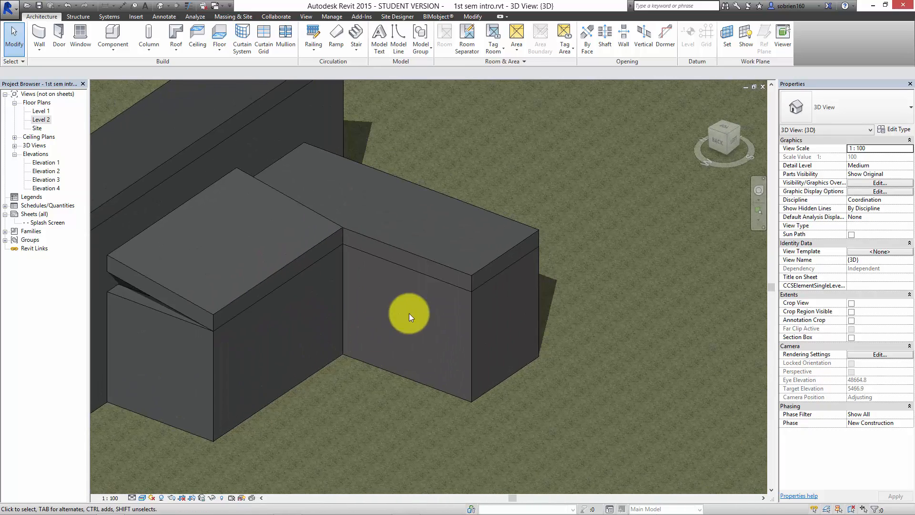
pyautogui.click(439, 264)
pyautogui.click(386, 47)
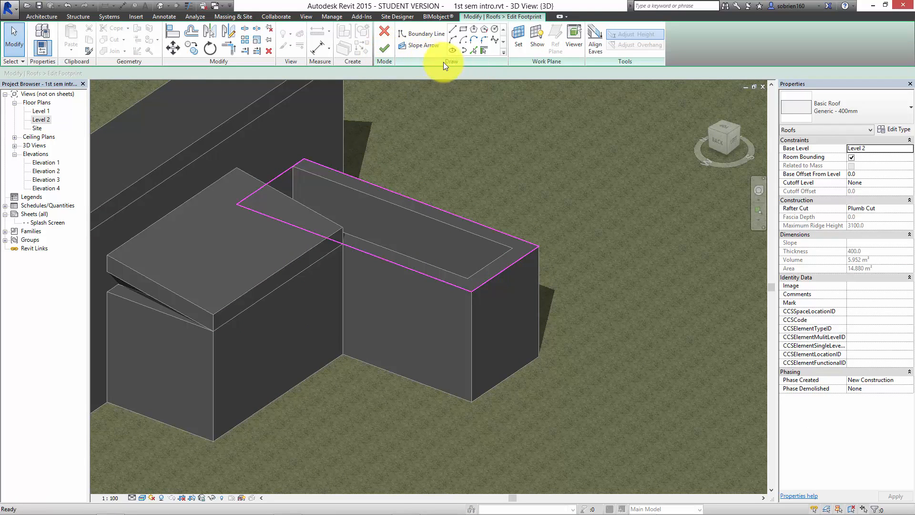
pyautogui.click(464, 216)
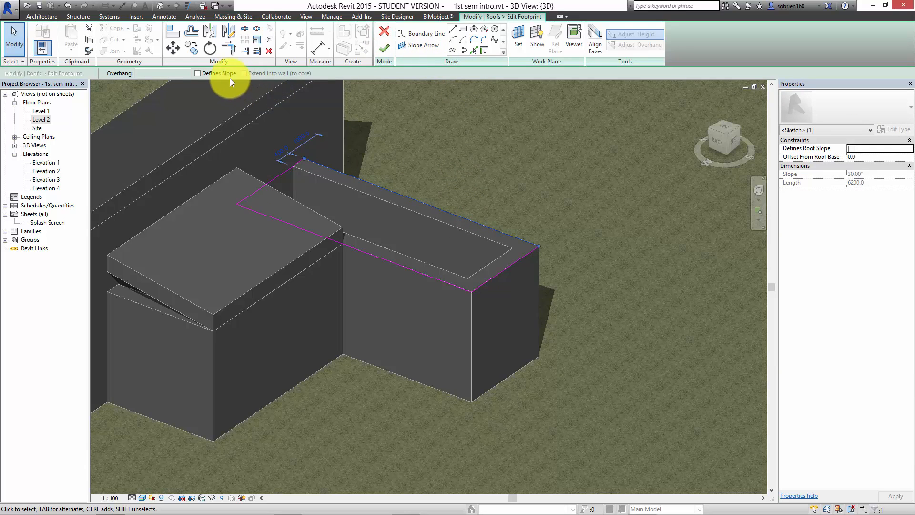
pyautogui.click(198, 73)
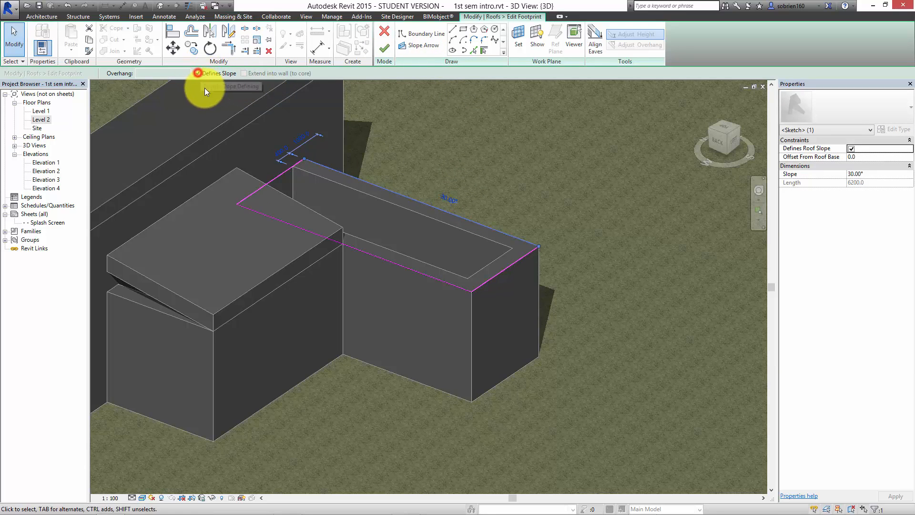
pyautogui.click(451, 201)
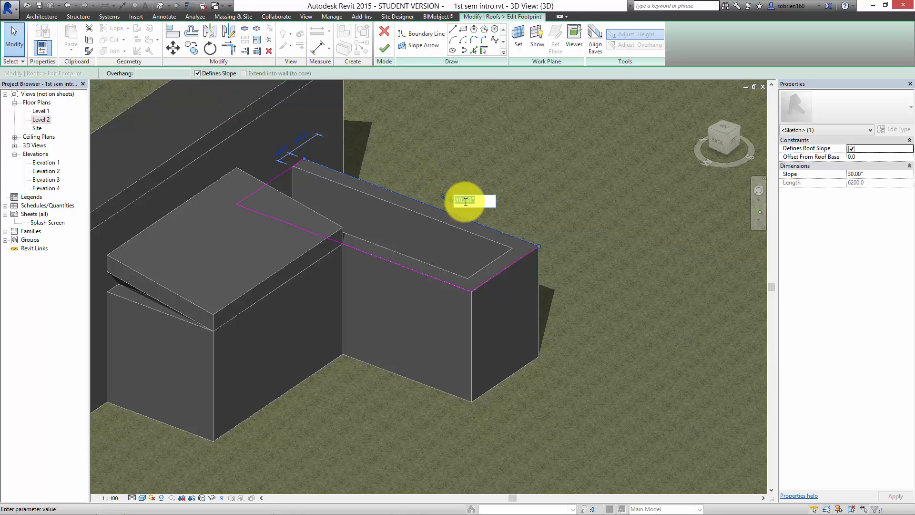
pyautogui.write('15')
pyautogui.click(385, 50)
pyautogui.click(491, 161)
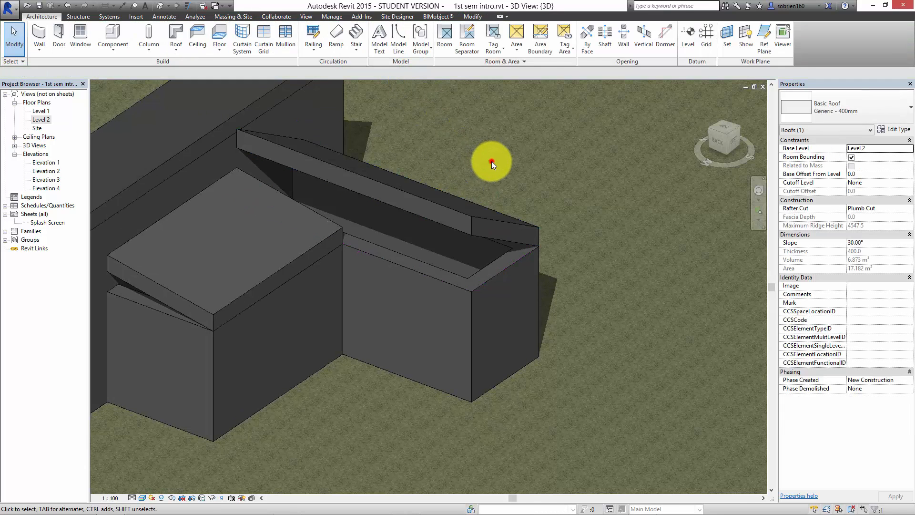
# Set the base offset from level of the newly sloped roof on the longer side wing to -600 and apply it.
pyautogui.keyDown('shift'); pyautogui.moveTo(491, 161); pyautogui.dragTo(531, 207, button='middle'); pyautogui.keyUp('shift')
pyautogui.scroll(-1, 530, 206)
pyautogui.scroll(-1, 485, 210)
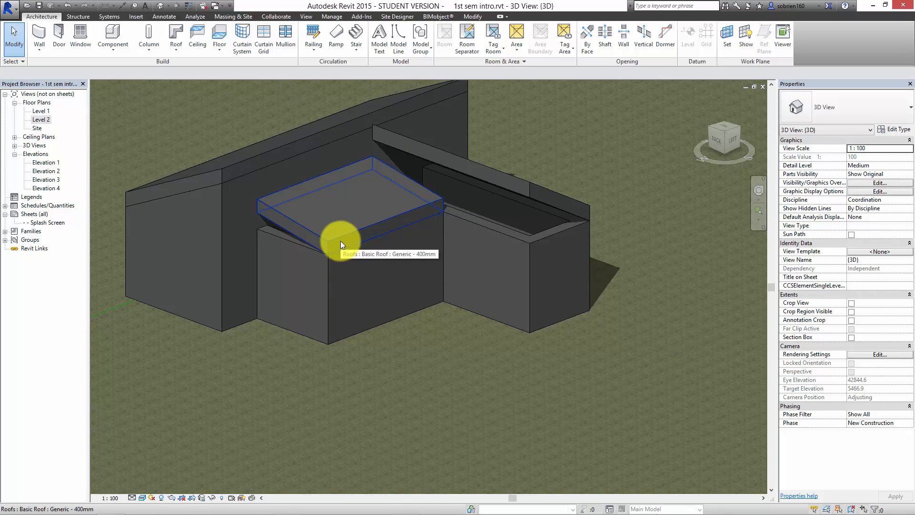
pyautogui.keyDown('shift'); pyautogui.moveTo(340, 241); pyautogui.dragTo(430, 249, button='middle'); pyautogui.keyUp('shift')
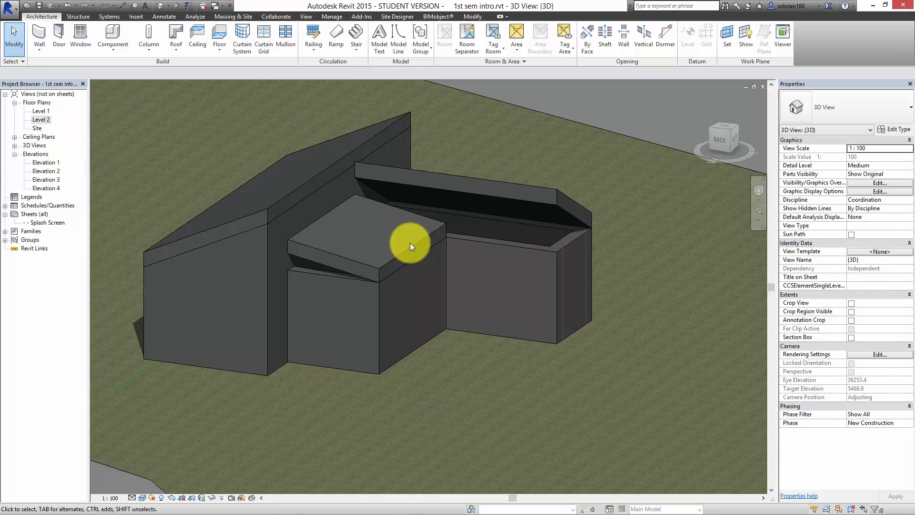
pyautogui.click(494, 196)
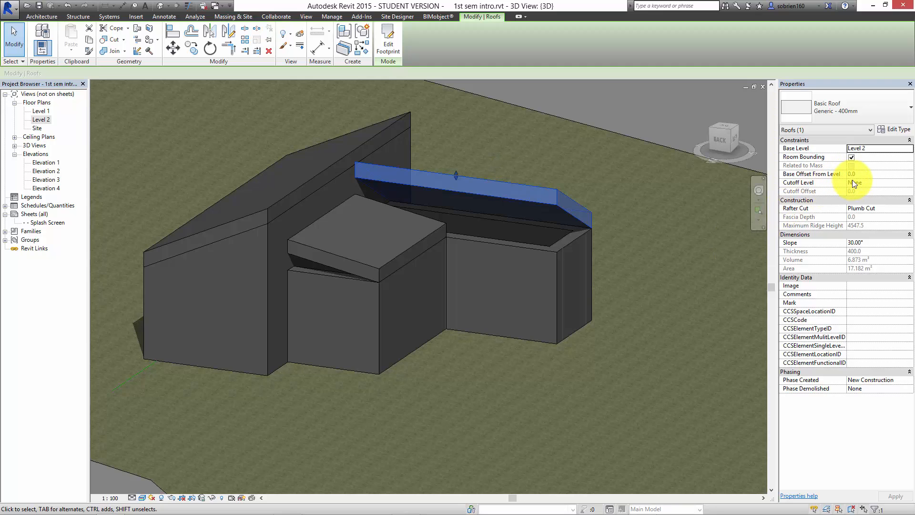
pyautogui.click(867, 174)
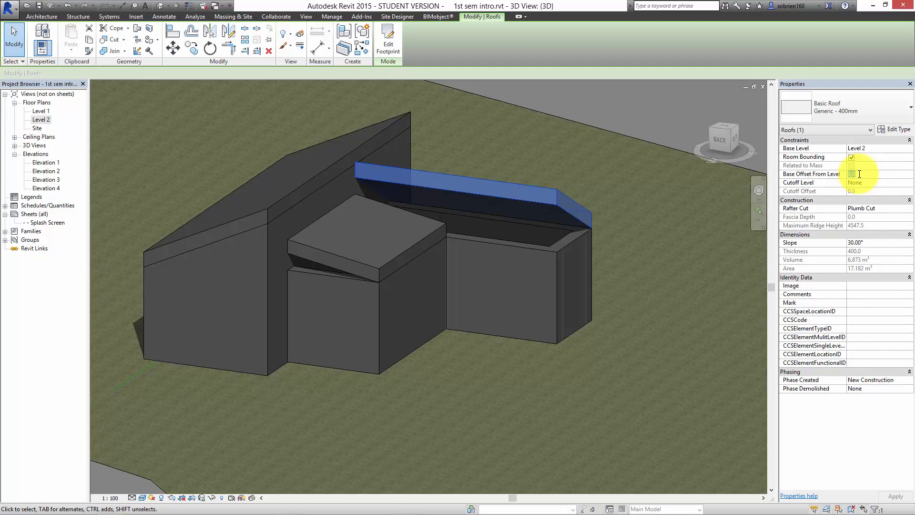
pyautogui.write('600')
pyautogui.click(895, 496)
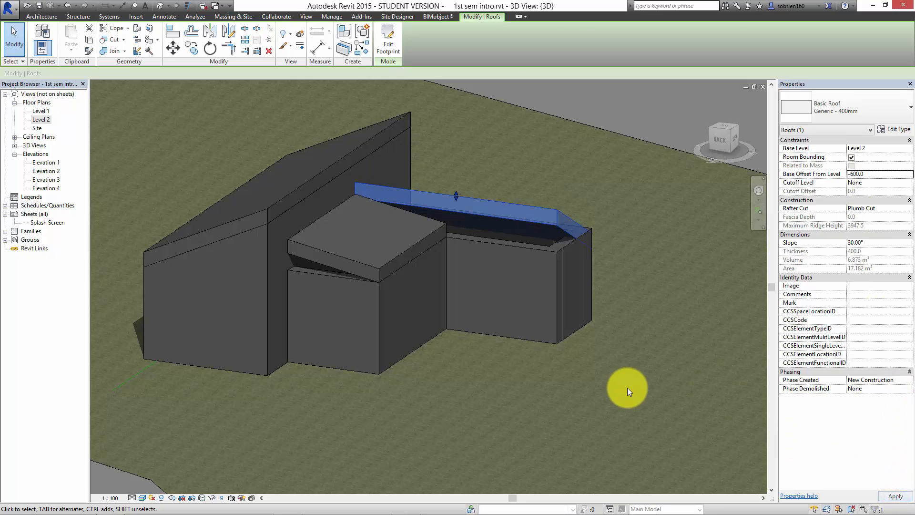
# Select the chain of three walls on the longer side wing and attach their tops to the sloped roof above them.
pyautogui.click(610, 312)
pyautogui.keyDown('shift'); pyautogui.moveTo(607, 292); pyautogui.dragTo(565, 284, button='middle'); pyautogui.keyUp('shift')
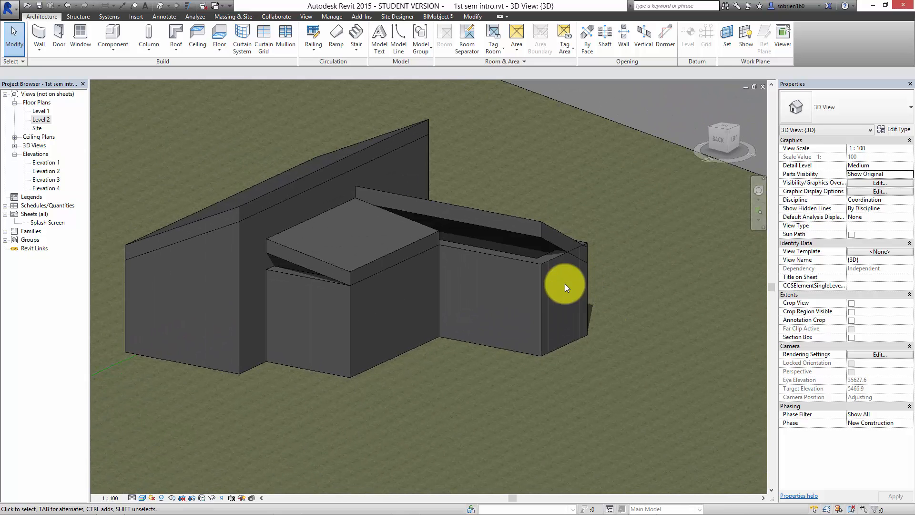
pyautogui.press('Tab')
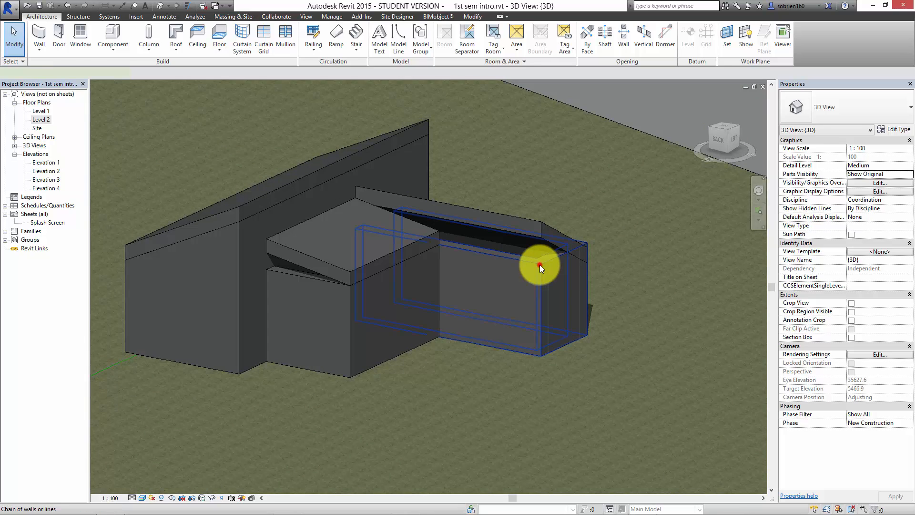
pyautogui.click(540, 264)
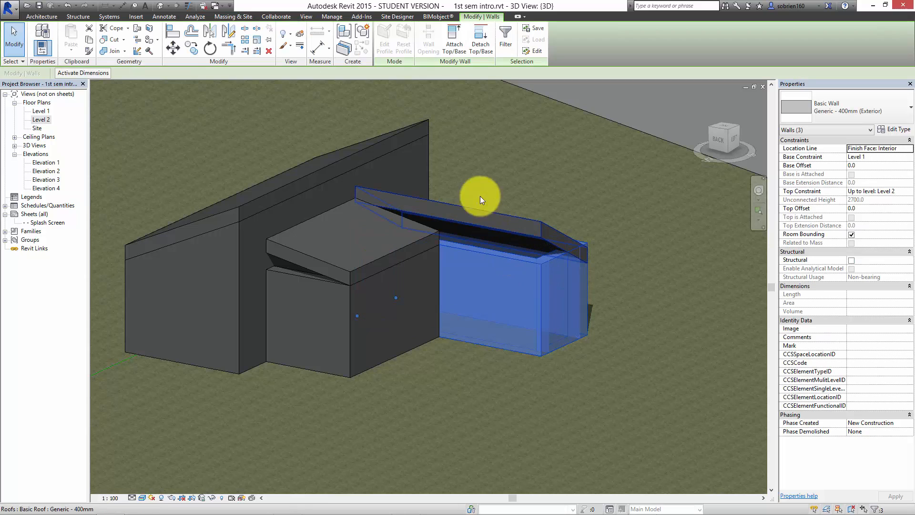
pyautogui.click(450, 45)
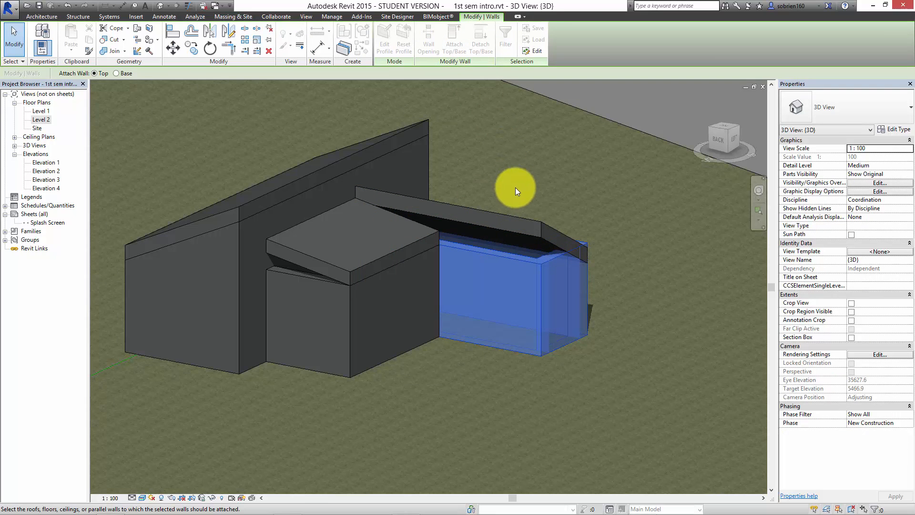
pyautogui.click(511, 217)
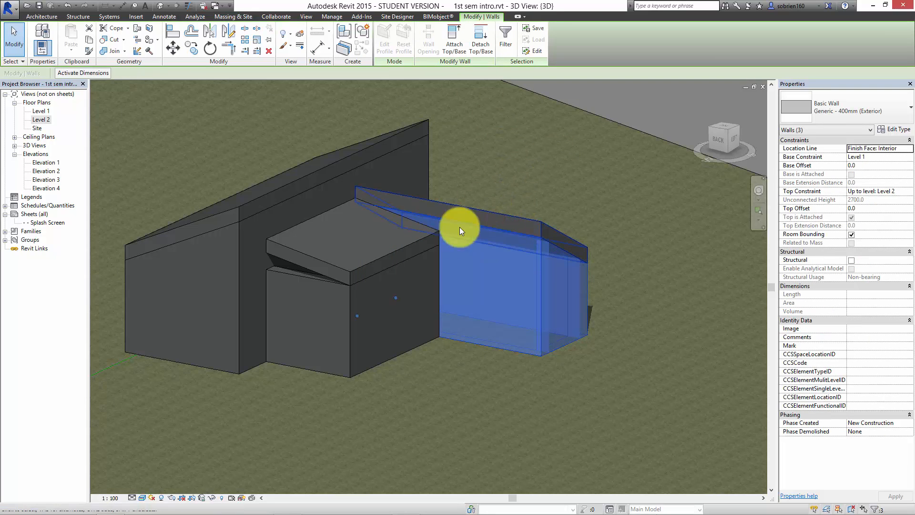
pyautogui.press('Escape')
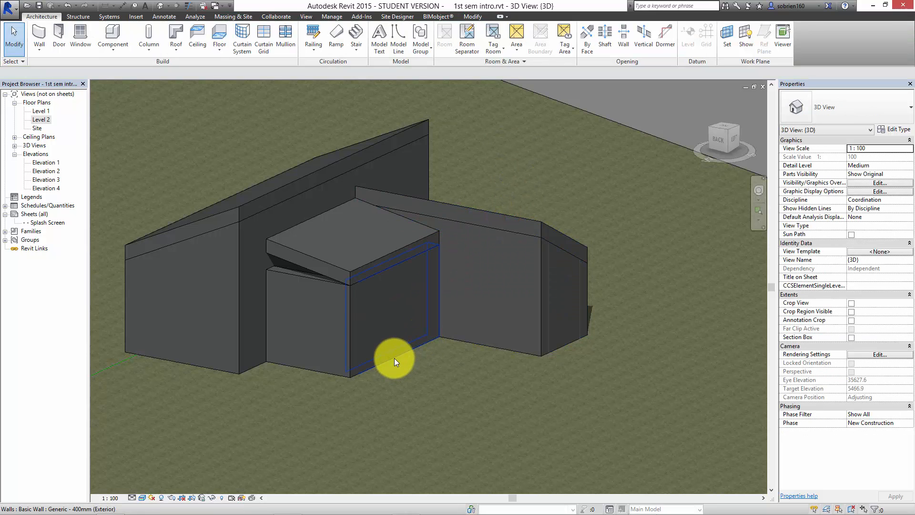
# Select the two connected walls of the smaller side wing and attach their tops to that wing's sloped roof.
pyautogui.press('Tab')
pyautogui.click(393, 359)
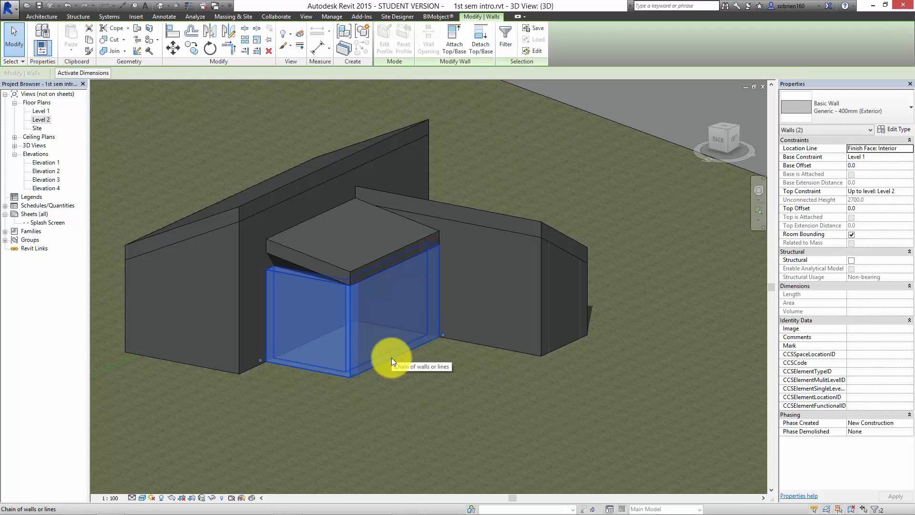
pyautogui.click(456, 44)
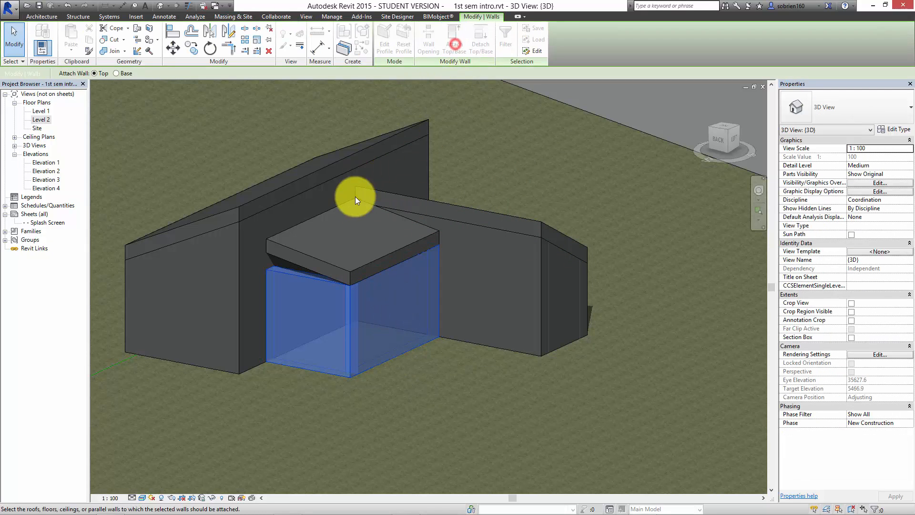
pyautogui.click(320, 258)
pyautogui.click(433, 165)
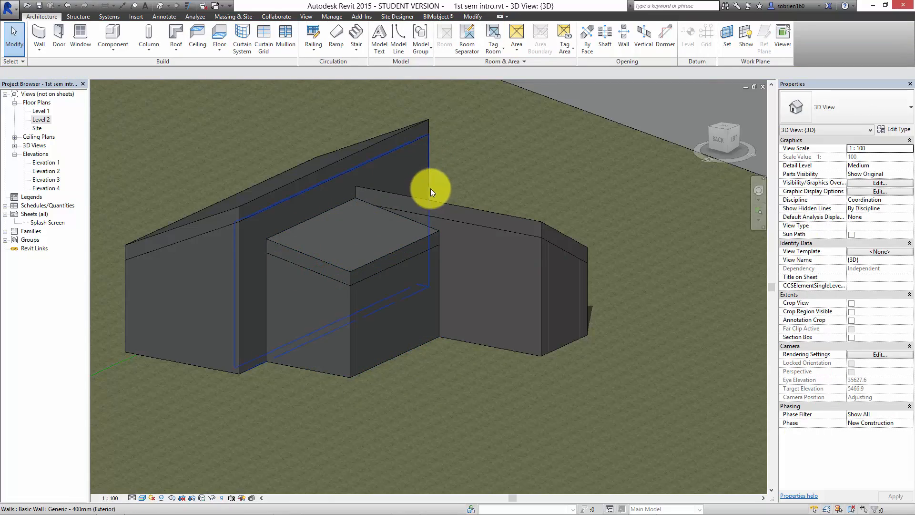
# Edit the main building roof's footprint and move its slope-defining long edge outward about 1000 mm past the wall.
pyautogui.keyDown('shift'); pyautogui.moveTo(388, 266); pyautogui.dragTo(502, 163, button='middle'); pyautogui.keyUp('shift')
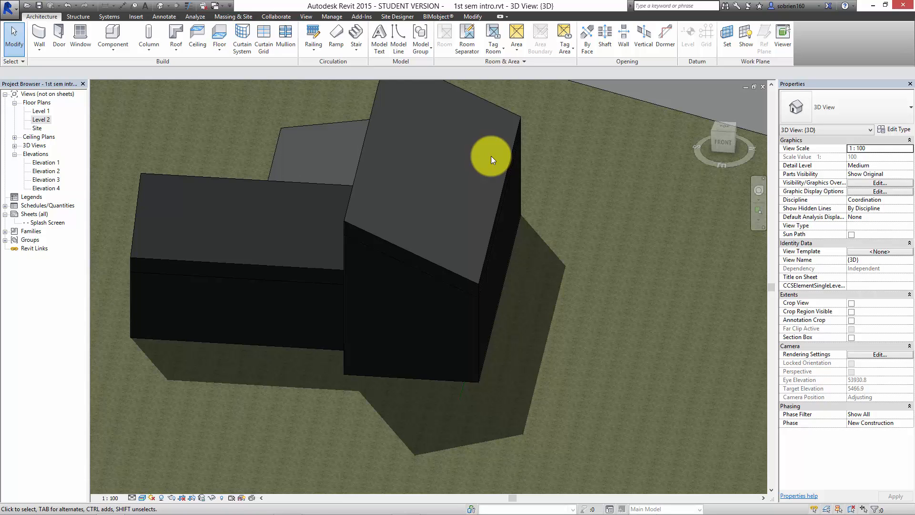
pyautogui.click(504, 184)
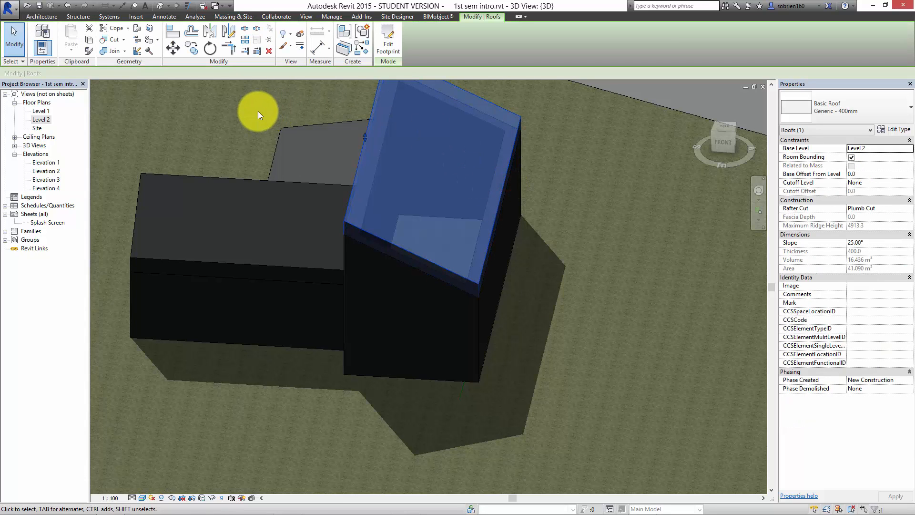
pyautogui.keyDown('shift'); pyautogui.moveTo(412, 191); pyautogui.dragTo(374, 253, button='middle'); pyautogui.keyUp('shift')
pyautogui.click(389, 45)
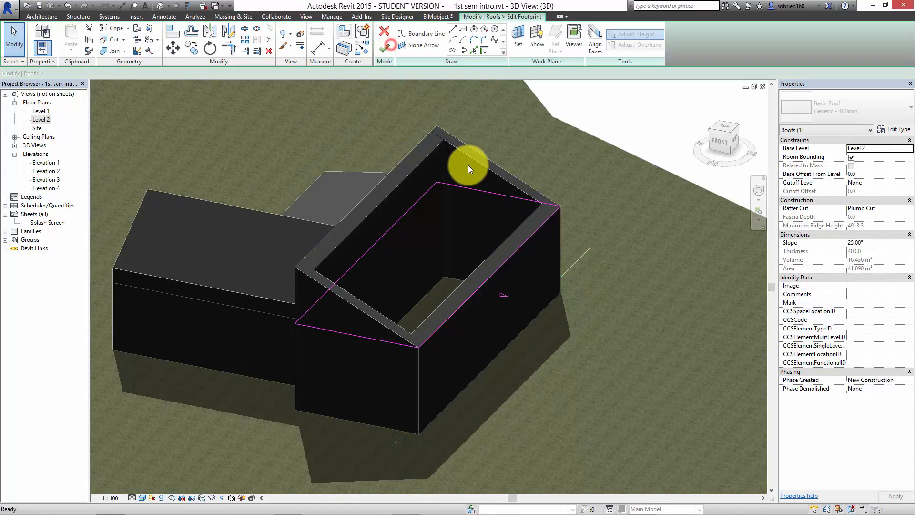
pyautogui.click(483, 286)
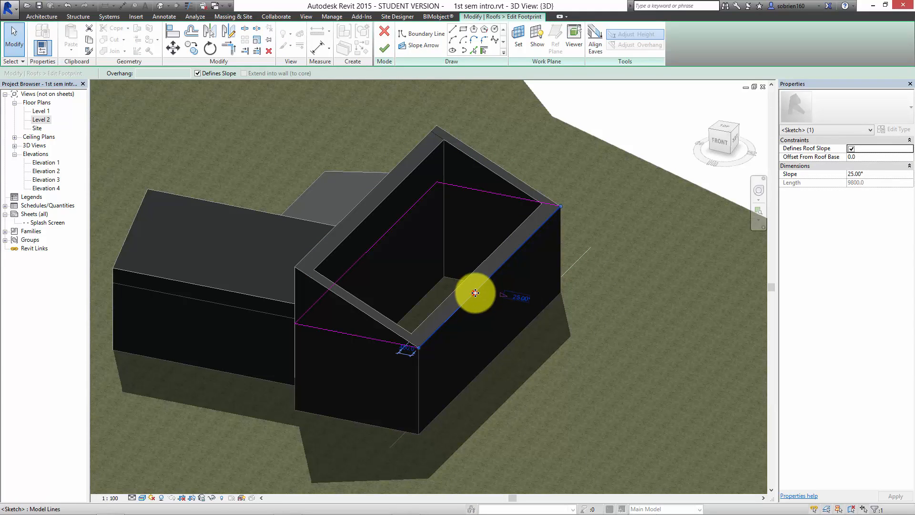
pyautogui.moveTo(475, 292); pyautogui.dragTo(502, 302)
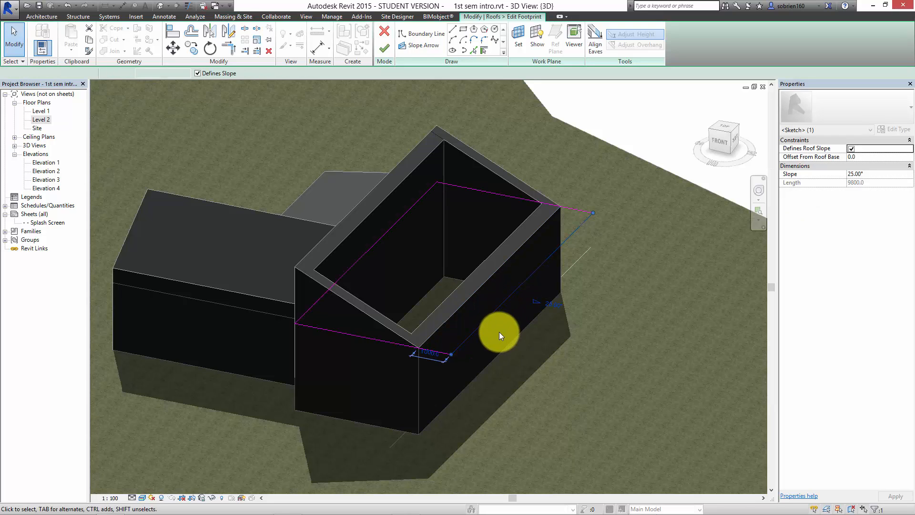
# Set the main roof's long edge to 900 mm beyond the wall and finish the footprint sketch.
pyautogui.click(422, 354)
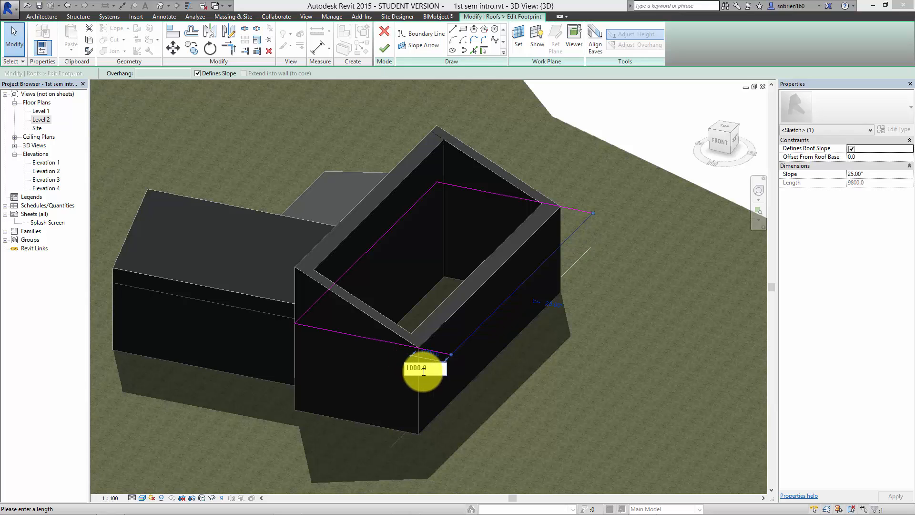
pyautogui.click(420, 368)
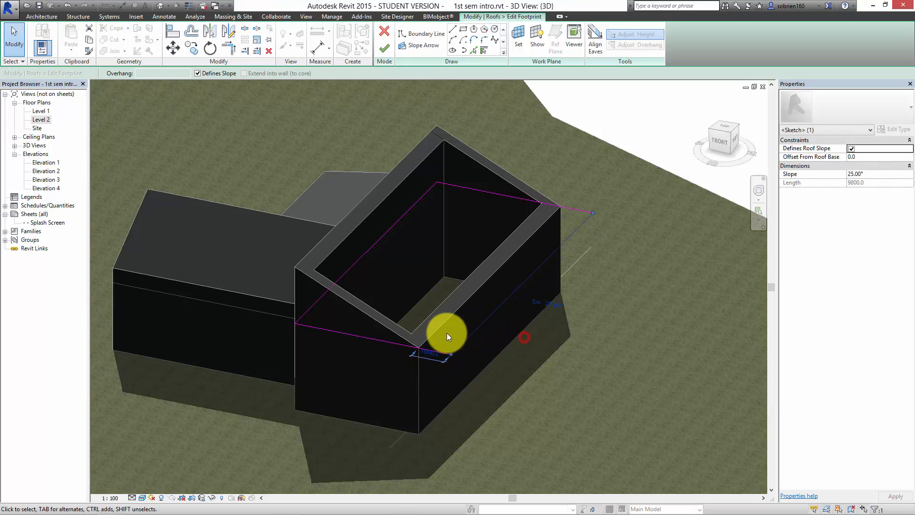
pyautogui.click(436, 354)
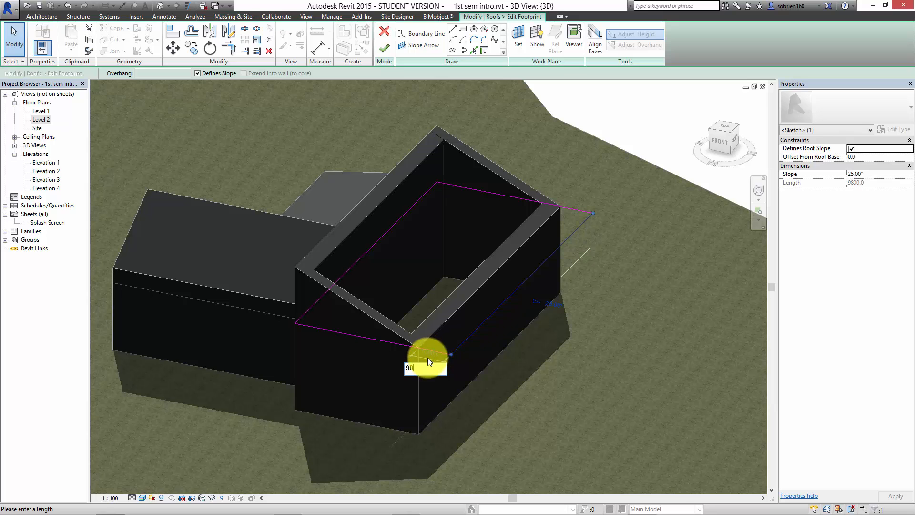
pyautogui.write('900')
pyautogui.click(520, 362)
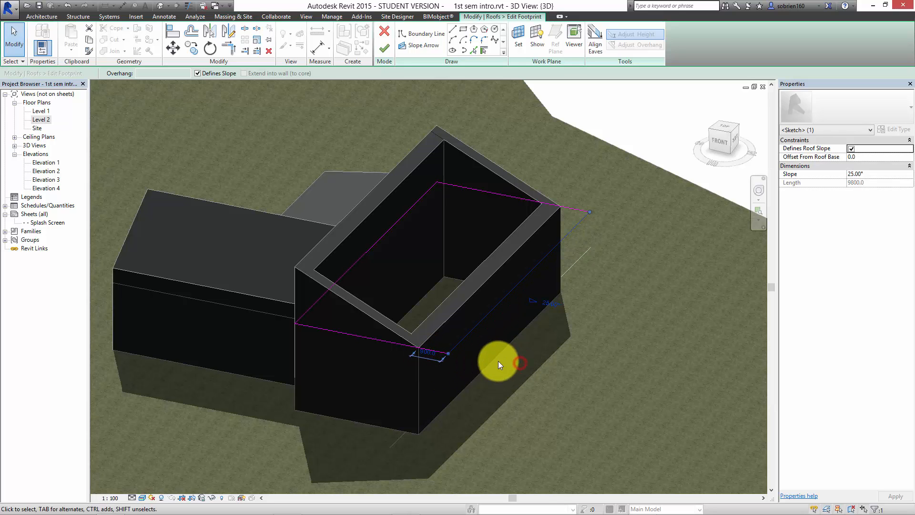
pyautogui.click(385, 51)
pyautogui.press('Escape')
# Place an Int. Single-Flush 9x21M door in the main building's long wall under the overhang, about 900 mm from the corner.
pyautogui.keyDown('shift'); pyautogui.moveTo(564, 368); pyautogui.dragTo(440, 350, button='middle'); pyautogui.keyUp('shift')
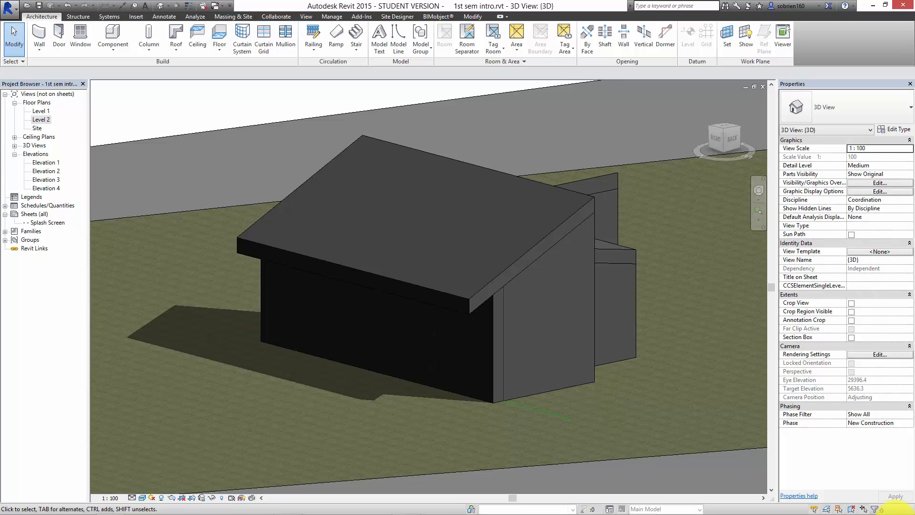
pyautogui.moveTo(806, 511)
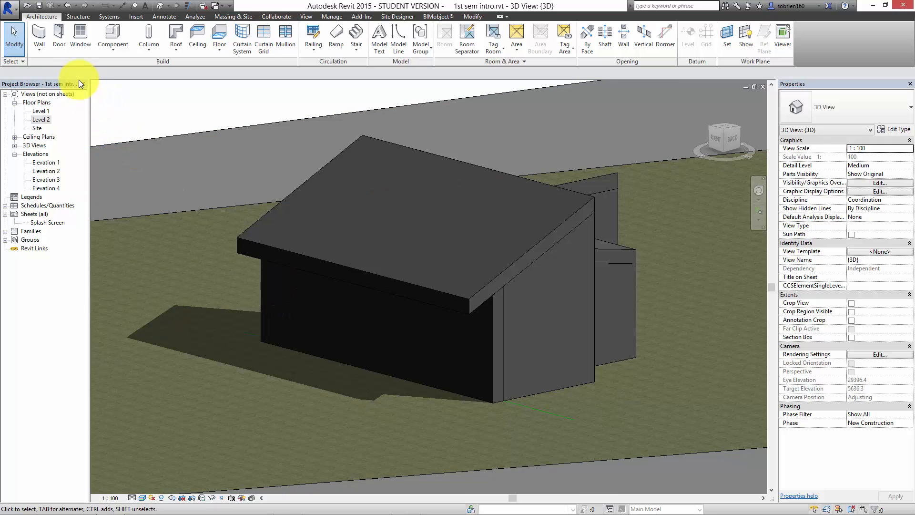
pyautogui.click(59, 42)
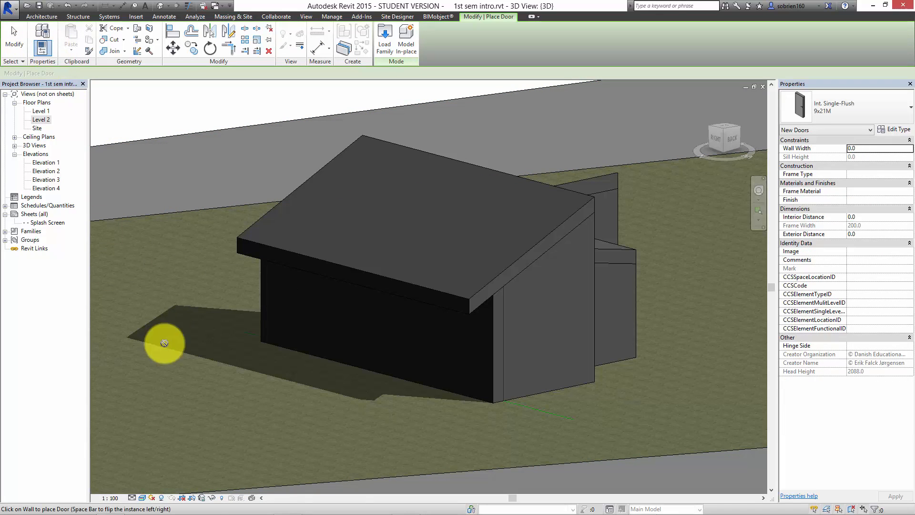
pyautogui.click(306, 341)
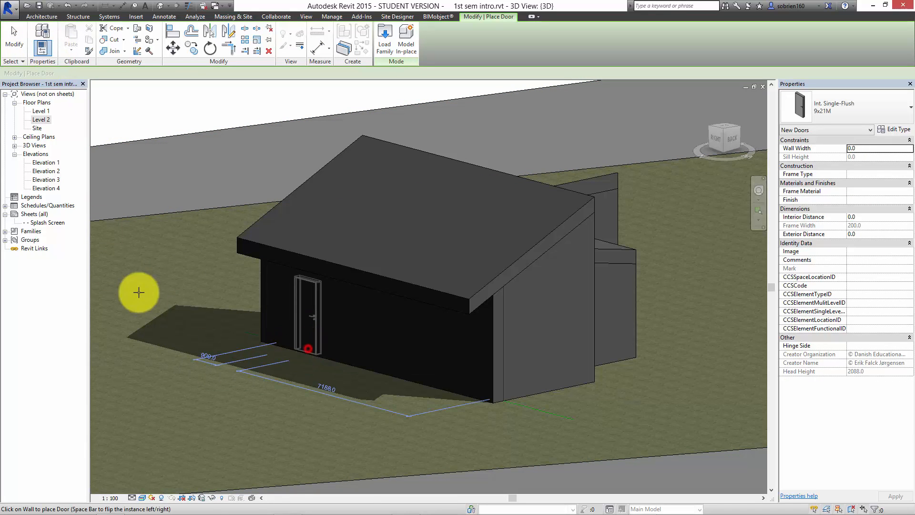
# Place a Window Assembly 9x9M in the main building's end wall, adjacent to the wall with the door.
pyautogui.click(48, 16)
pyautogui.click(119, 33)
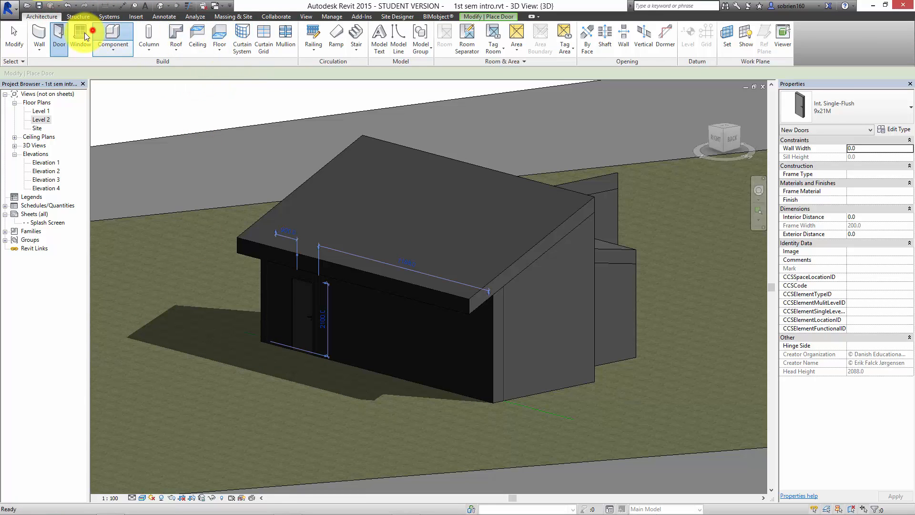
pyautogui.press('Escape')
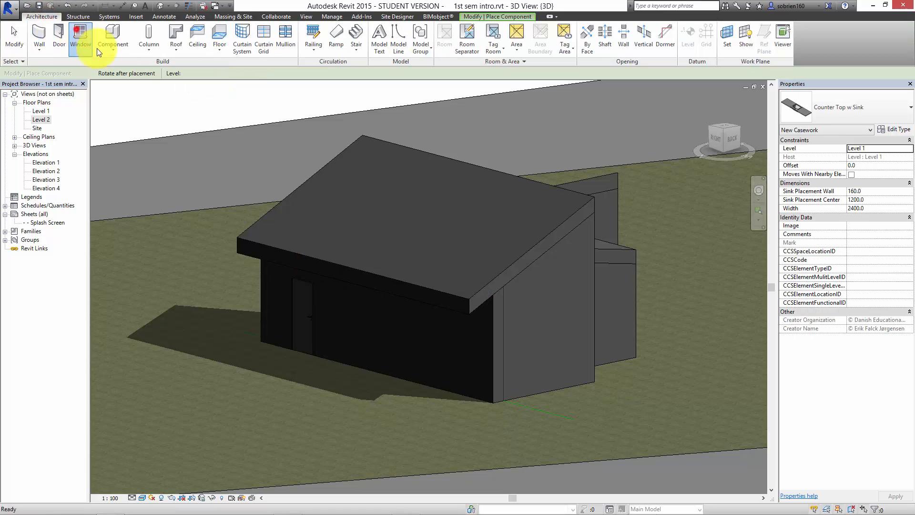
pyautogui.click(79, 34)
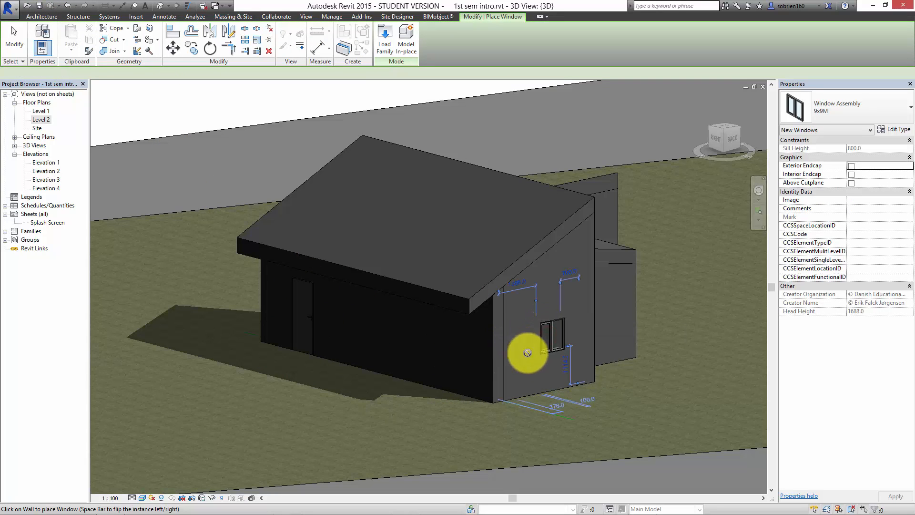
pyautogui.press('Escape')
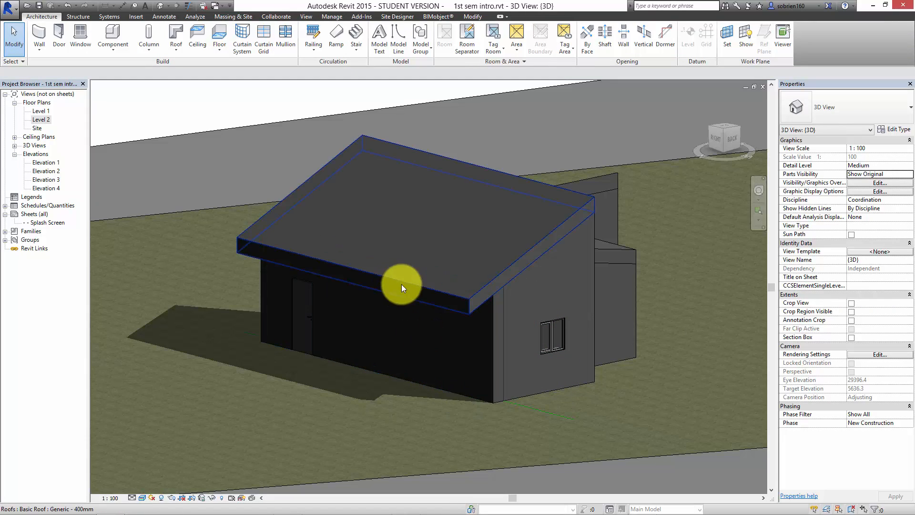
# Change the placed door's type to Ext. Door Window Assembly 13x21M (9M).
pyautogui.click(311, 347)
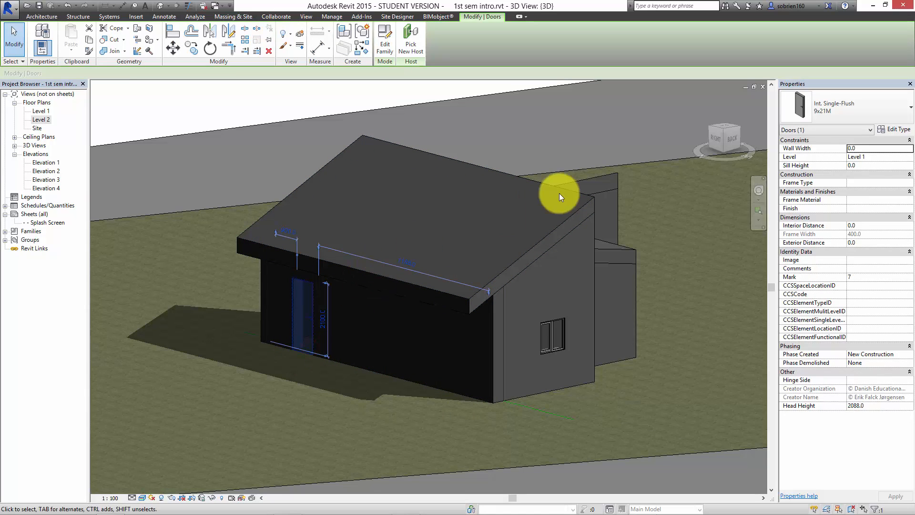
pyautogui.click(882, 105)
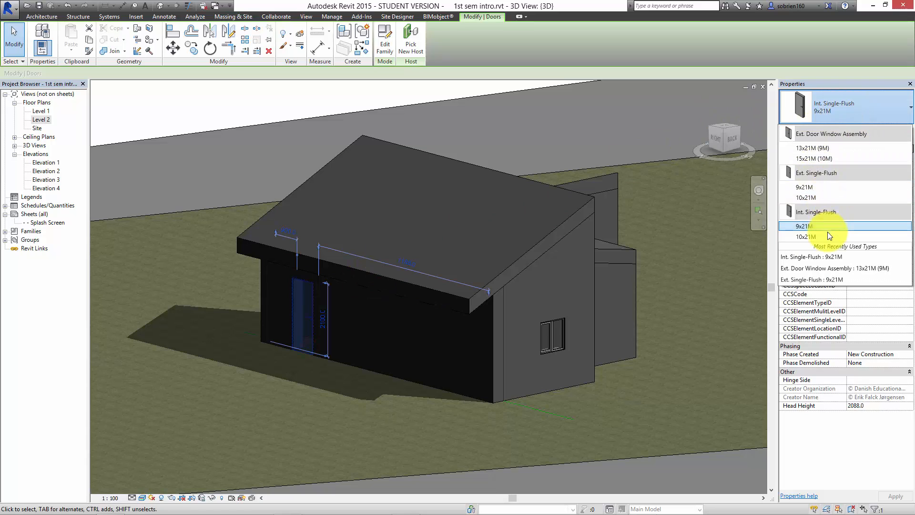
pyautogui.click(825, 150)
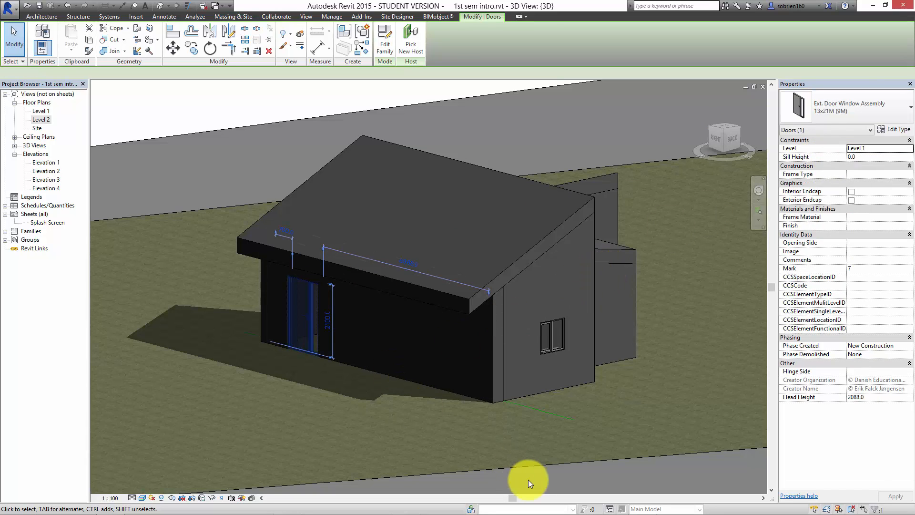
pyautogui.click(562, 480)
# Examine the replaced entrance door up close, and look over the whole building from several angles.
pyautogui.scroll(6, 252, 343)
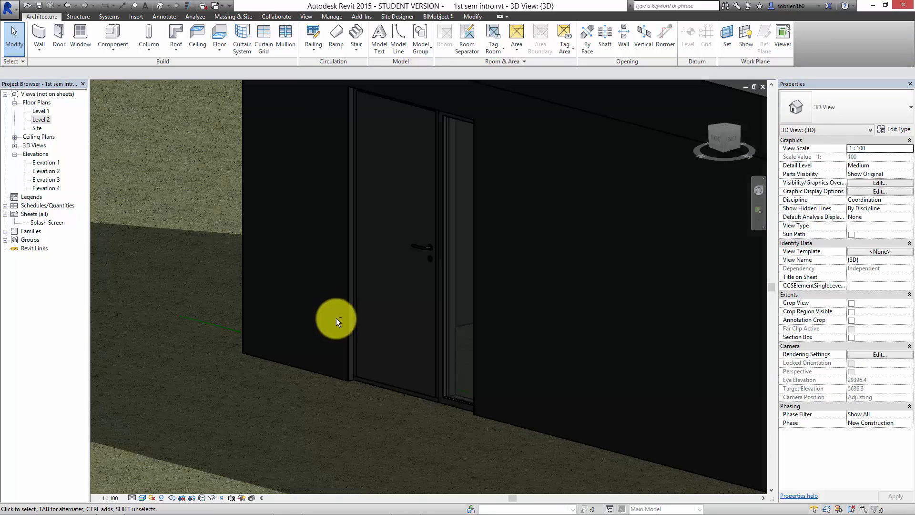
pyautogui.keyDown('shift'); pyautogui.moveTo(337, 319); pyautogui.dragTo(391, 309, button='middle'); pyautogui.keyUp('shift')
pyautogui.scroll(-6, 391, 306)
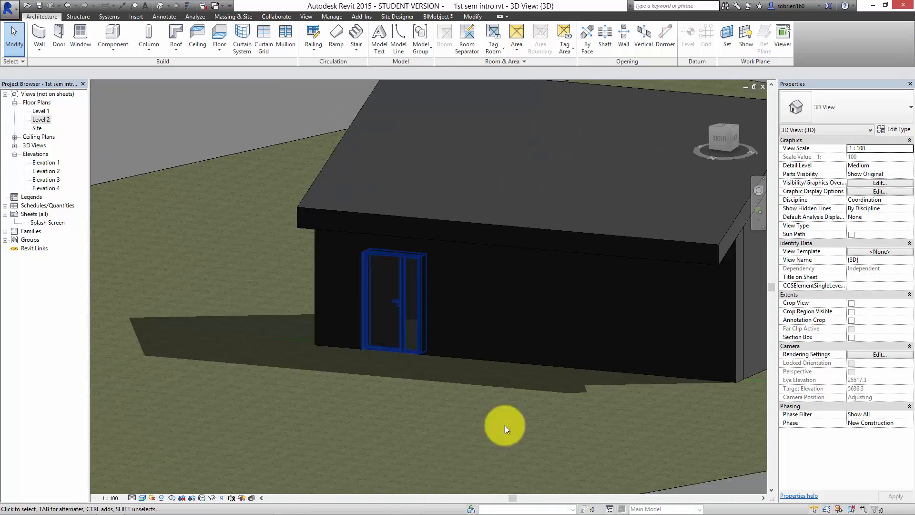
pyautogui.moveTo(528, 500)
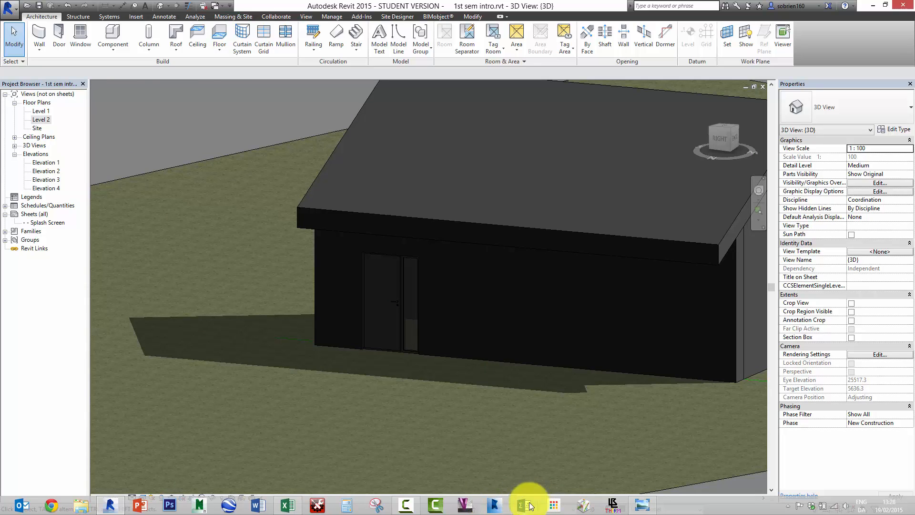
pyautogui.scroll(-3, 473, 385)
pyautogui.keyDown('shift'); pyautogui.moveTo(476, 356); pyautogui.dragTo(484, 307, button='middle'); pyautogui.keyUp('shift')
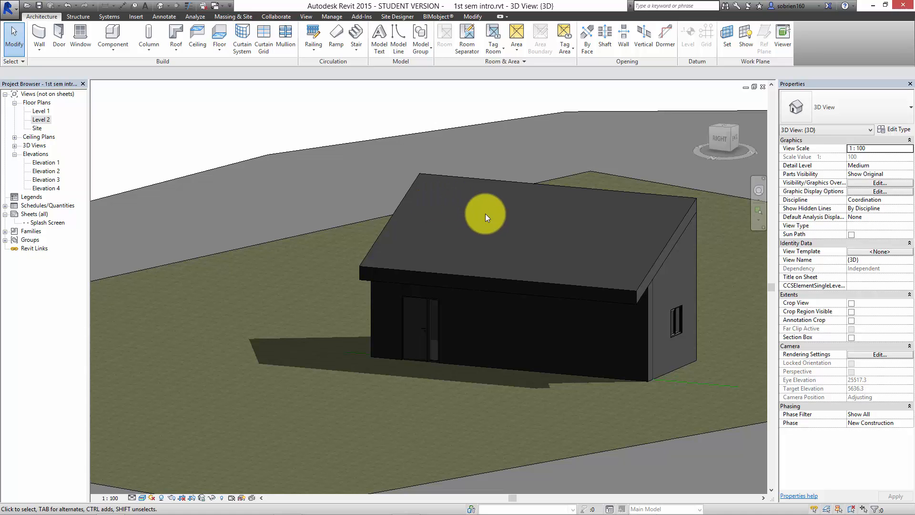
pyautogui.keyDown('shift'); pyautogui.moveTo(503, 227); pyautogui.dragTo(436, 275, button='middle'); pyautogui.keyUp('shift')
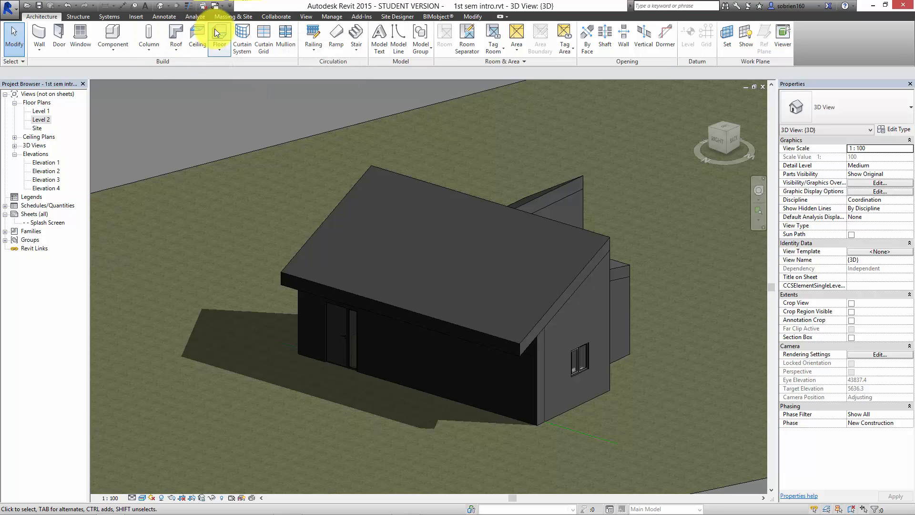
# Start loading a family and open the Doors folder of the DanEDU library.
pyautogui.click(139, 19)
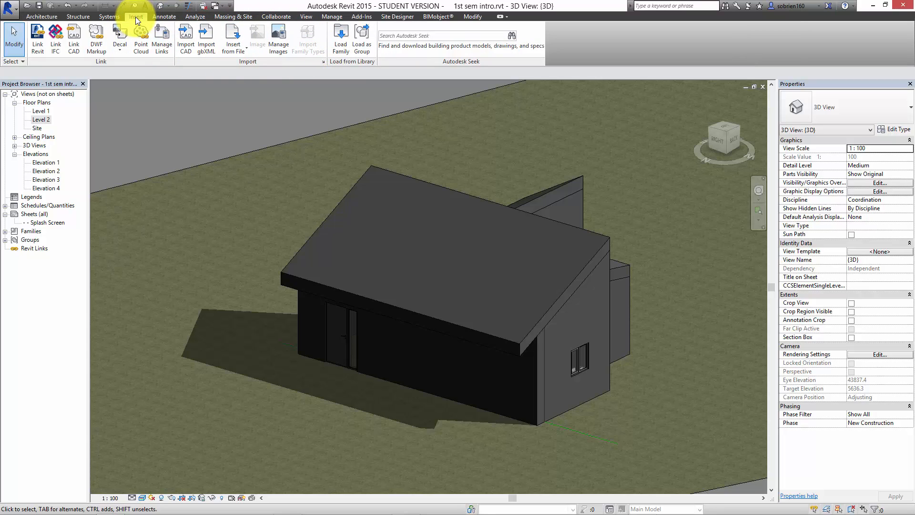
pyautogui.click(342, 38)
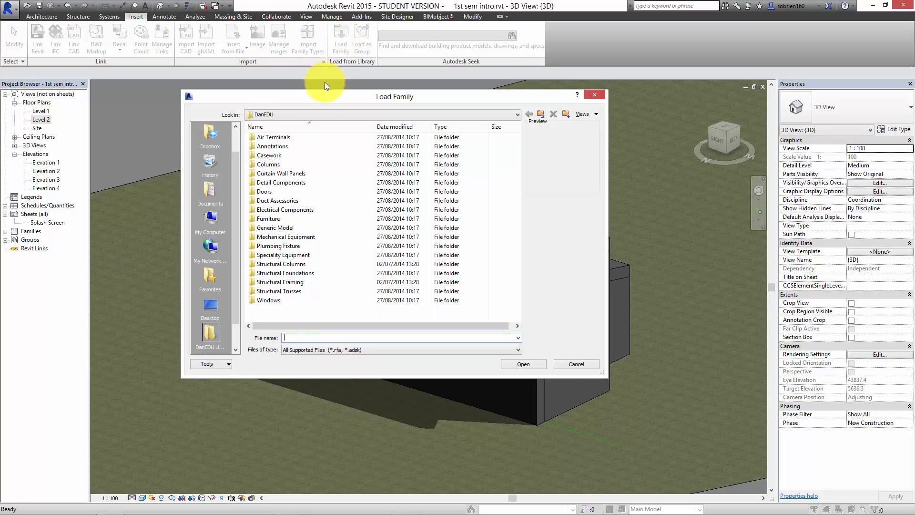
pyautogui.moveTo(325, 97); pyautogui.dragTo(350, 44)
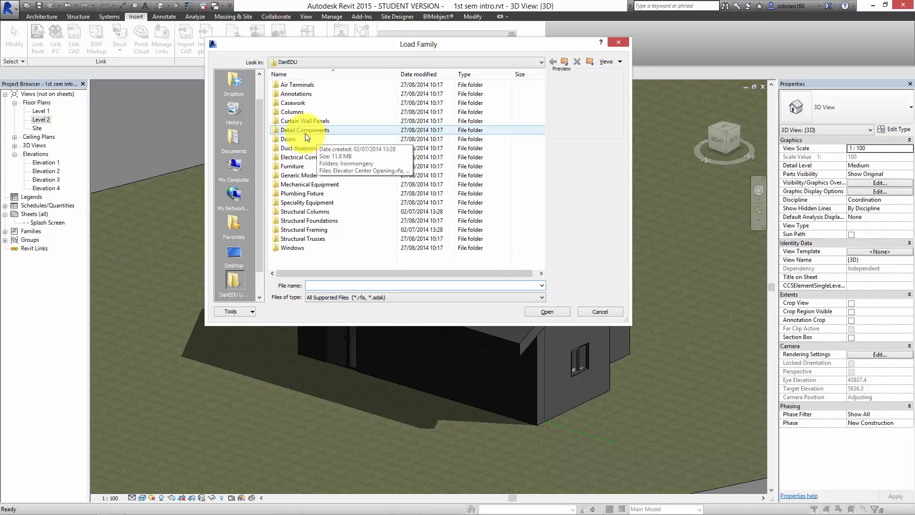
pyautogui.doubleClick(282, 139)
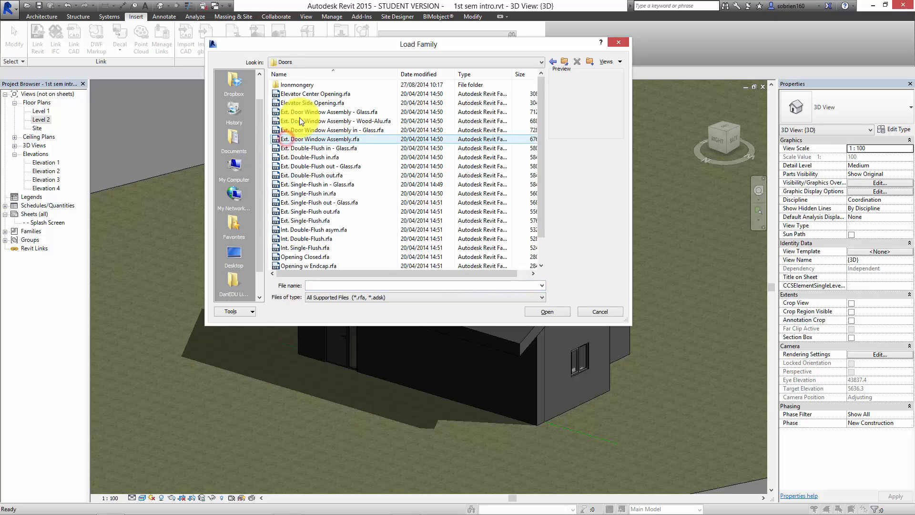
# Compare the previews of the door families and load Ext. Door Window Assembly - Glass.rfa into the project.
pyautogui.click(336, 94)
pyautogui.click(327, 148)
pyautogui.click(327, 166)
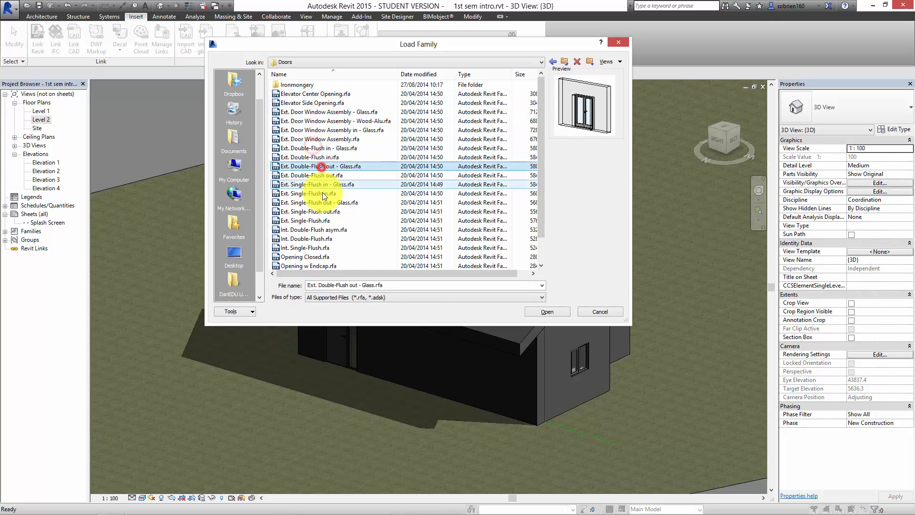
pyautogui.click(320, 193)
pyautogui.click(324, 220)
pyautogui.click(323, 248)
pyautogui.click(322, 203)
pyautogui.click(326, 175)
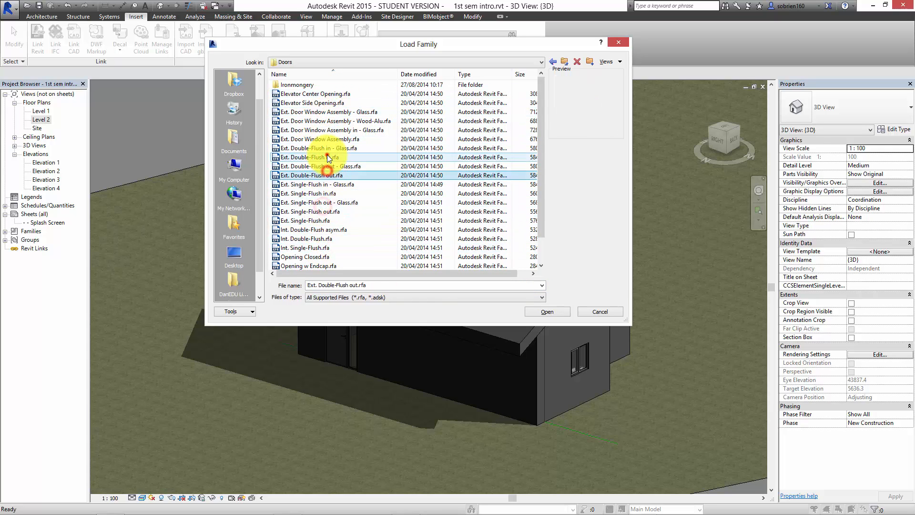
pyautogui.click(326, 156)
pyautogui.click(329, 139)
pyautogui.click(331, 115)
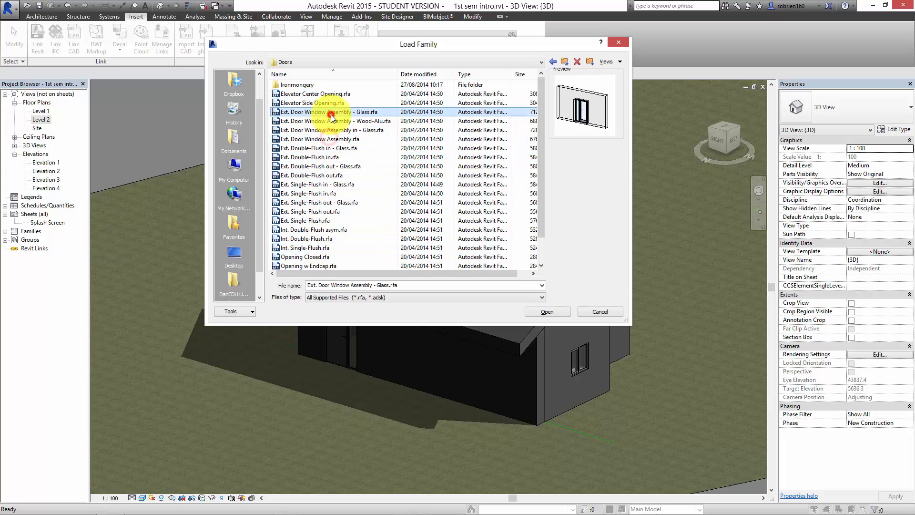
pyautogui.click(554, 313)
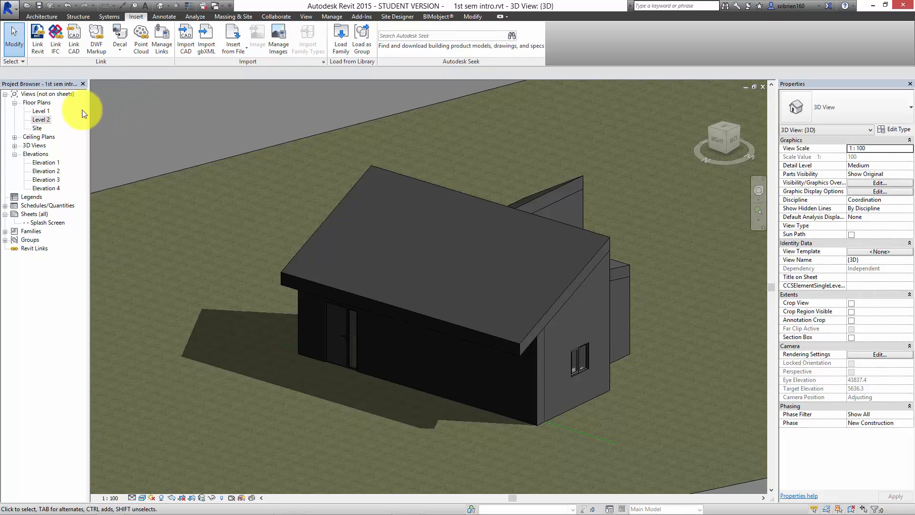
# Place an Ext. Door Window Assembly - Glass 13x21M (9M) door in the main building's long wall, between the entrance door and the far corner.
pyautogui.click(45, 18)
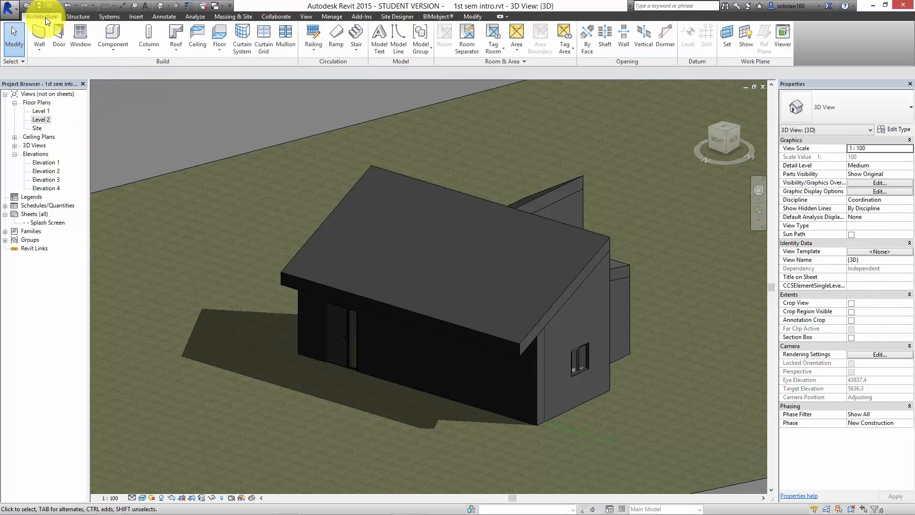
pyautogui.click(60, 42)
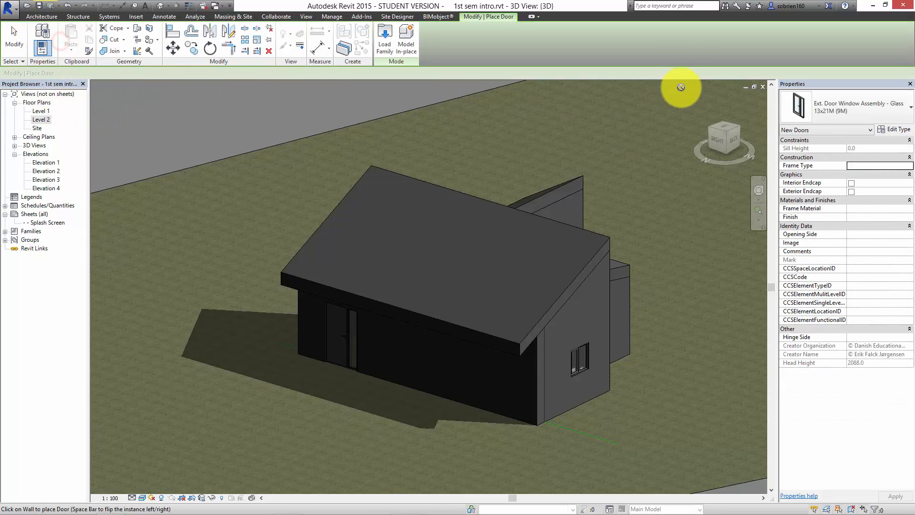
pyautogui.click(892, 112)
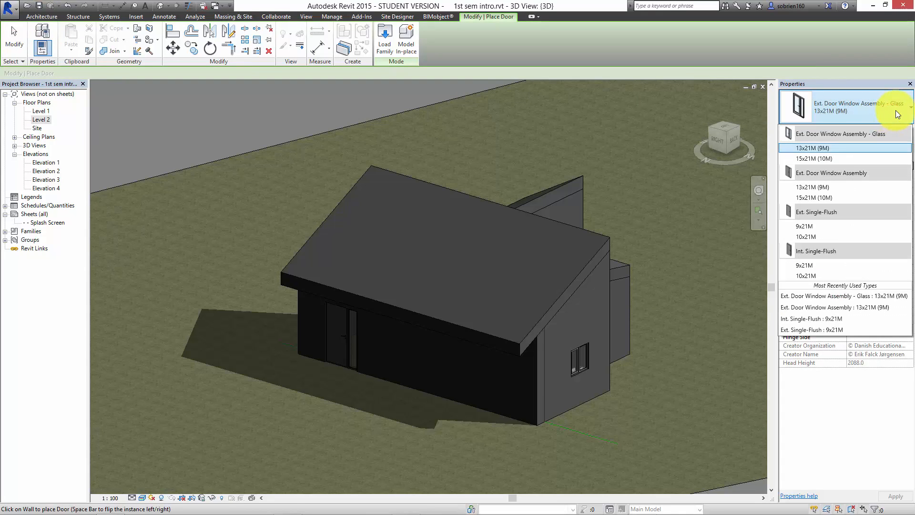
pyautogui.click(853, 149)
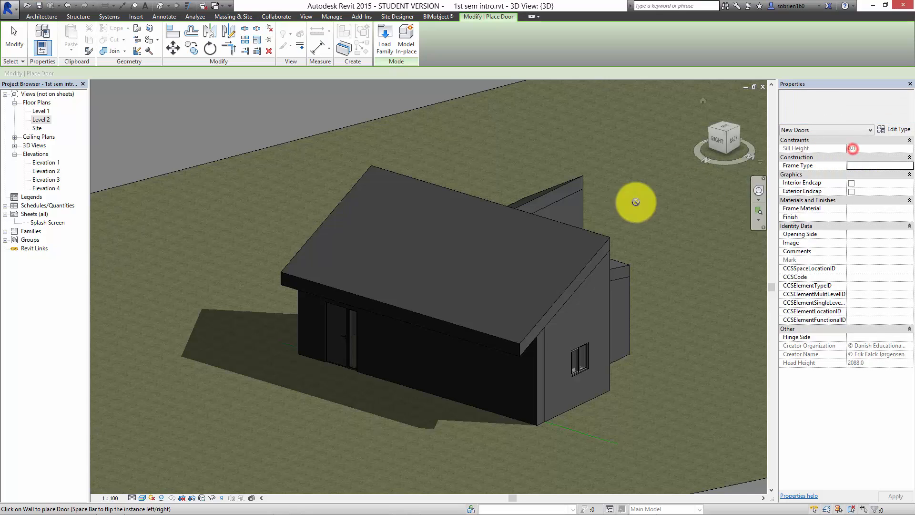
pyautogui.click(447, 371)
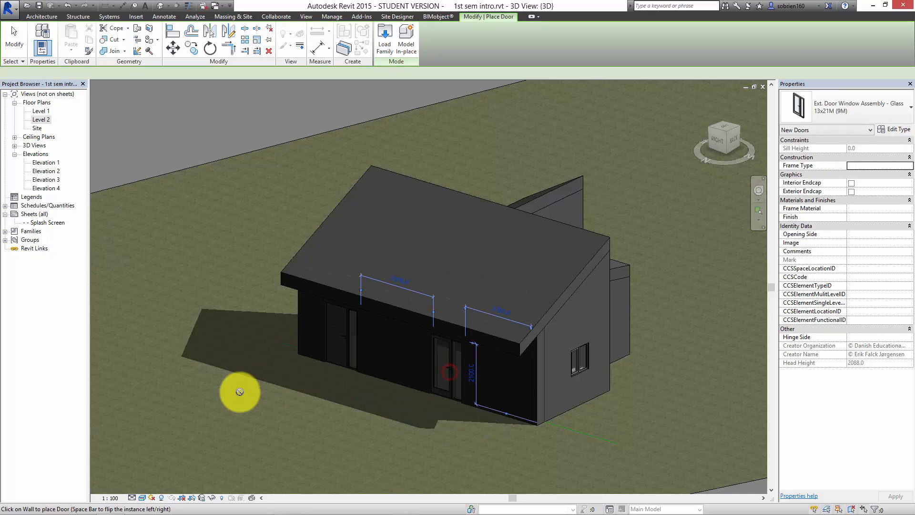
pyautogui.press('Escape')
pyautogui.scroll(8, 414, 375)
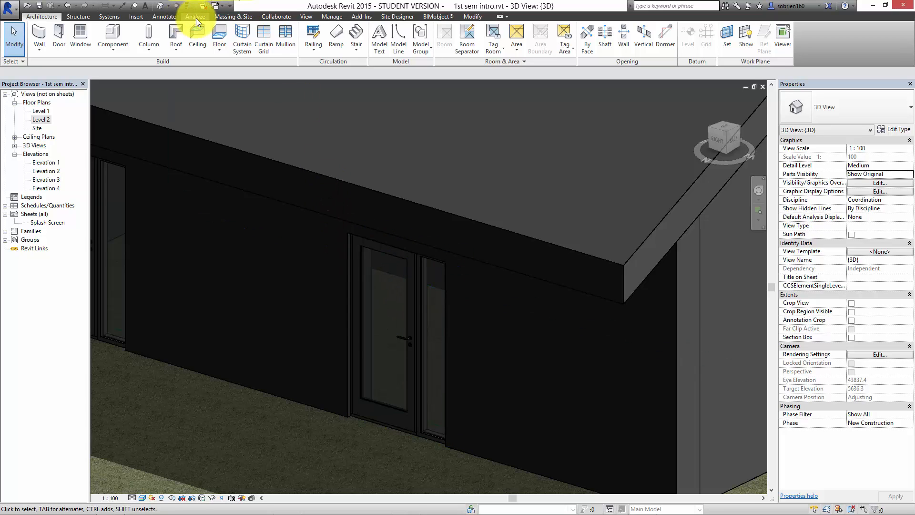
# Search Autodesk Seek for "door" and enlarge the browser window with the results.
pyautogui.click(137, 17)
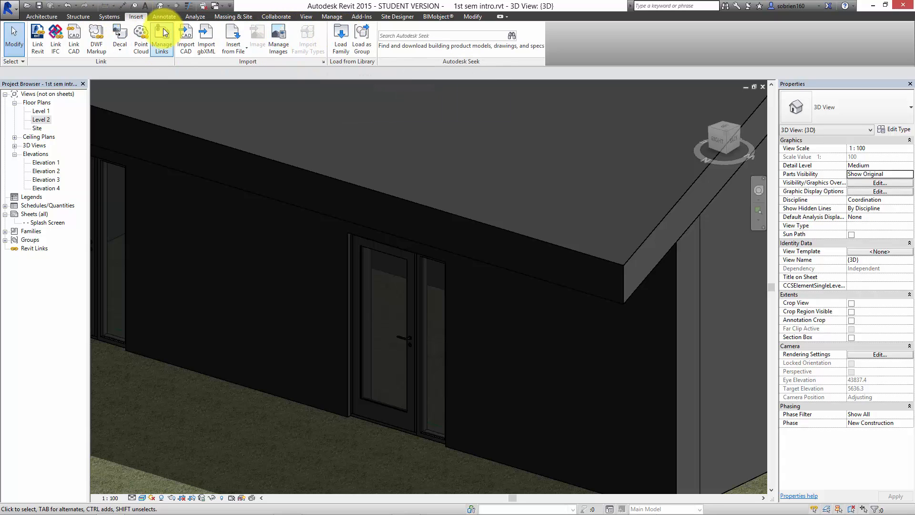
pyautogui.click(393, 37)
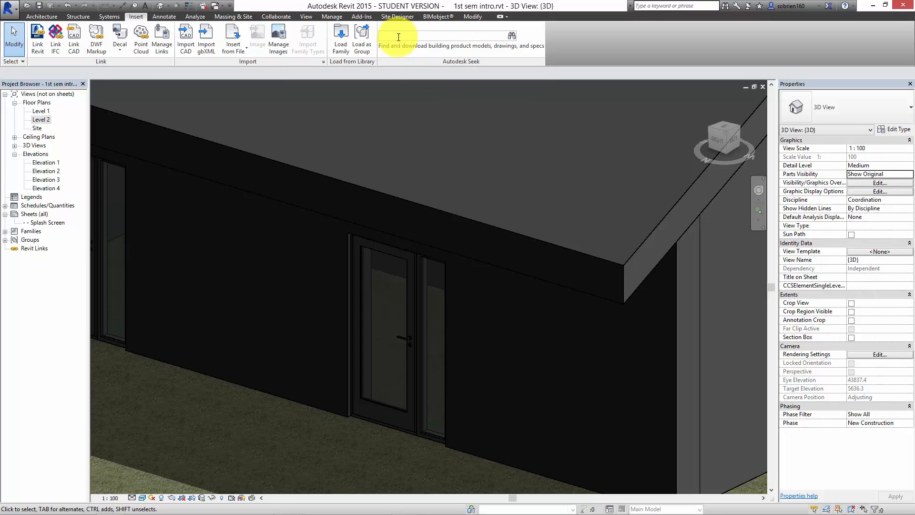
pyautogui.click(395, 35)
pyautogui.click(386, 36)
pyautogui.write('door')
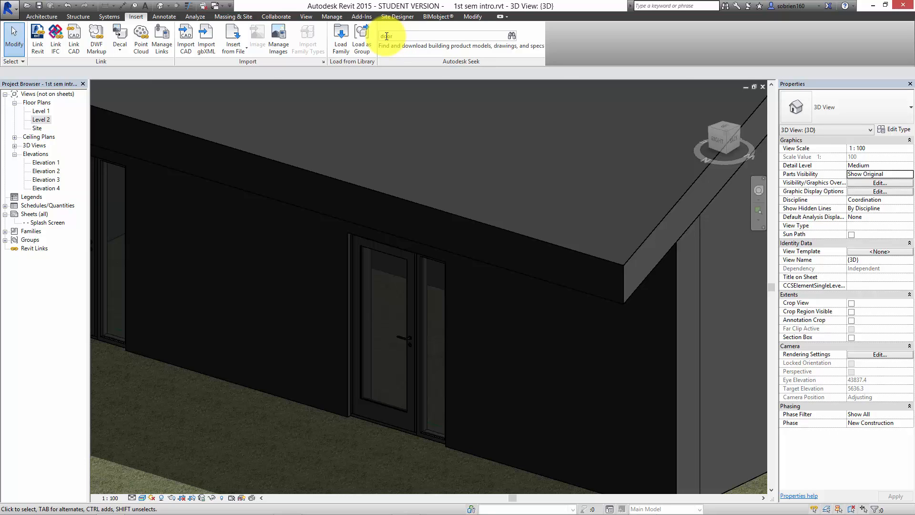
pyautogui.press('Return')
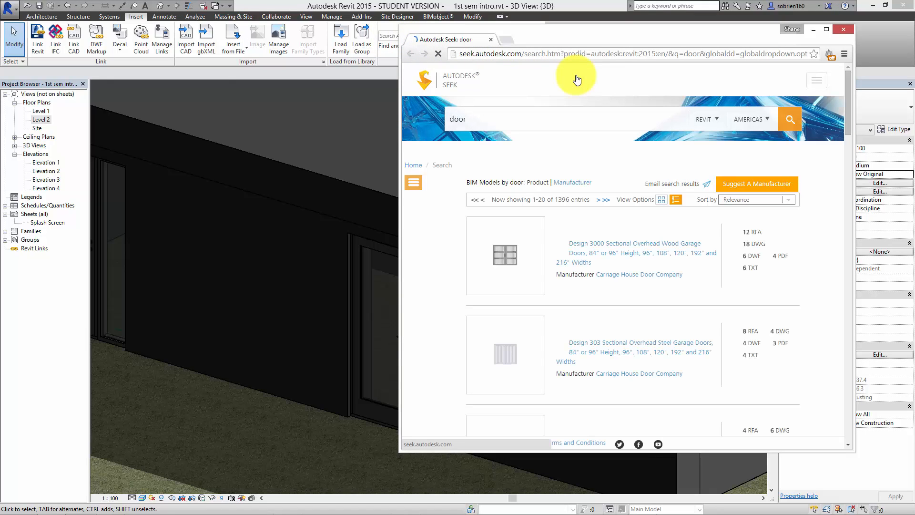
pyautogui.click(827, 29)
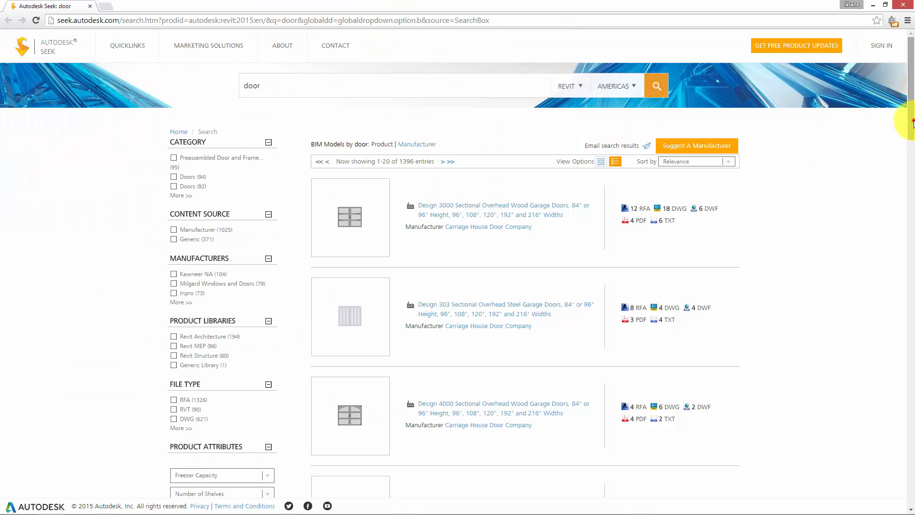
# Look through the first two pages of Autodesk Seek door models, including the folding and sliding doors, and return to Revit.
pyautogui.moveTo(912, 120); pyautogui.dragTo(908, 506)
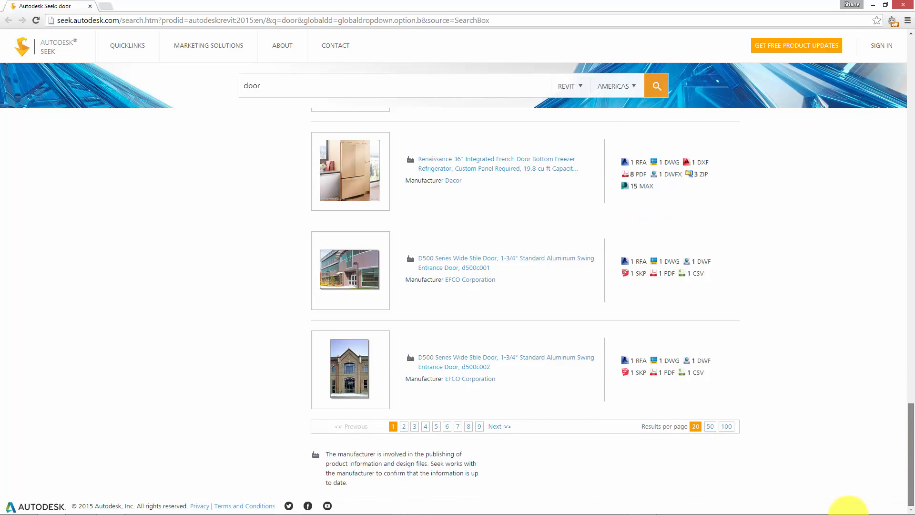
pyautogui.click(404, 426)
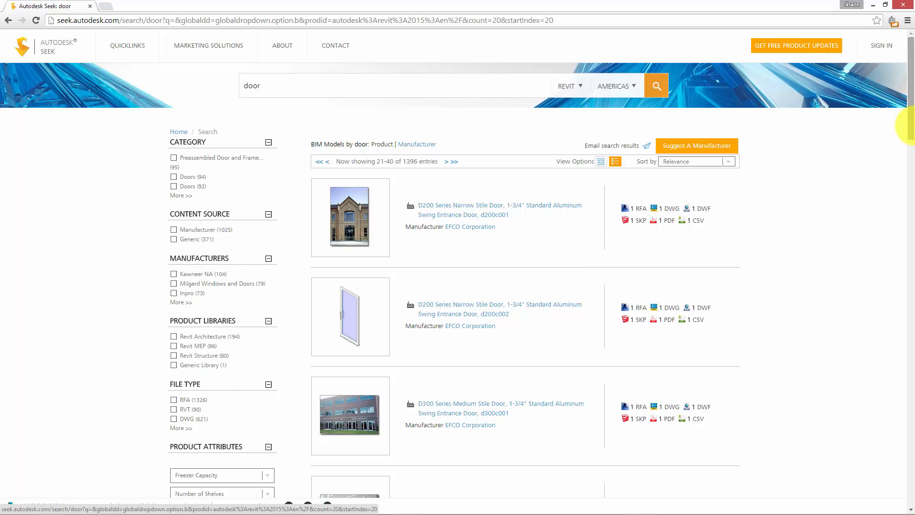
pyautogui.scroll(-3, 910, 143)
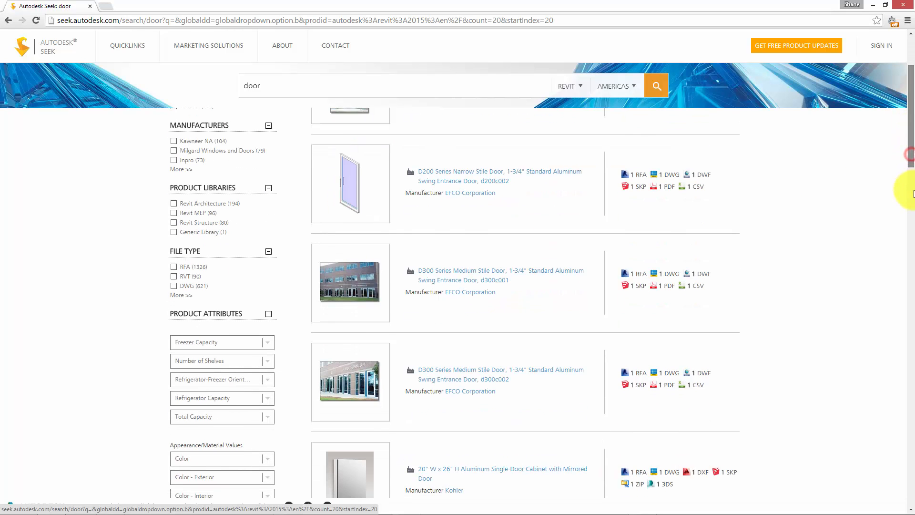
pyautogui.scroll(-3, 911, 200)
pyautogui.scroll(-3, 914, 220)
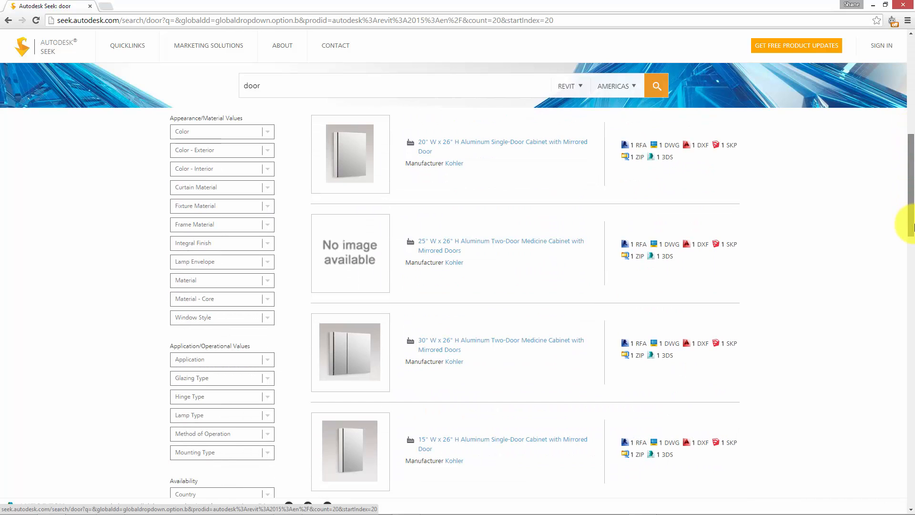
pyautogui.moveTo(905, 229); pyautogui.dragTo(903, 336)
pyautogui.scroll(2, 901, 320)
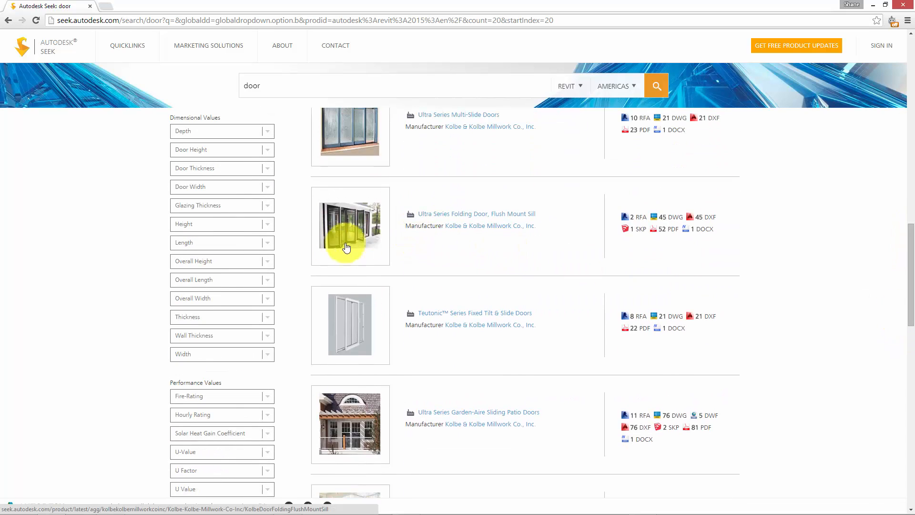
pyautogui.moveTo(354, 243)
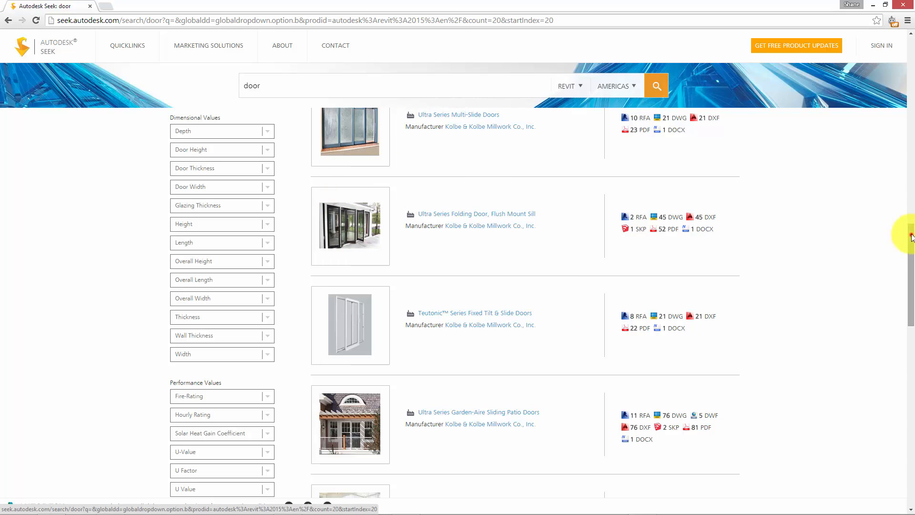
pyautogui.moveTo(912, 237); pyautogui.dragTo(881, 8)
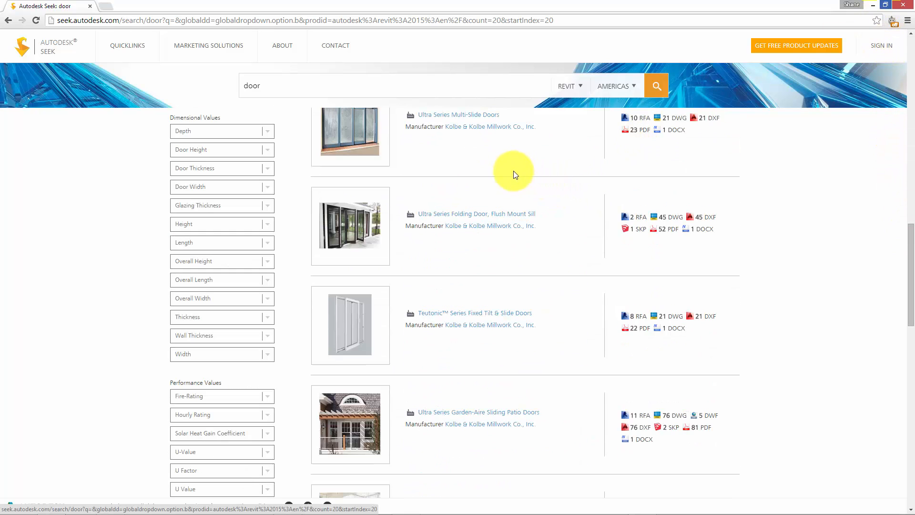
pyautogui.click(873, 6)
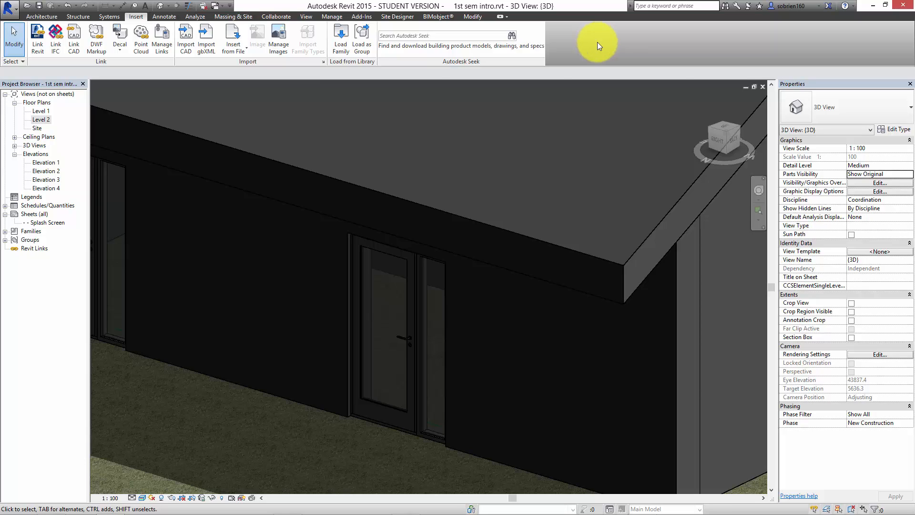
# Open the BIMobject product browser inside Revit, view its start page and close it again.
pyautogui.click(434, 16)
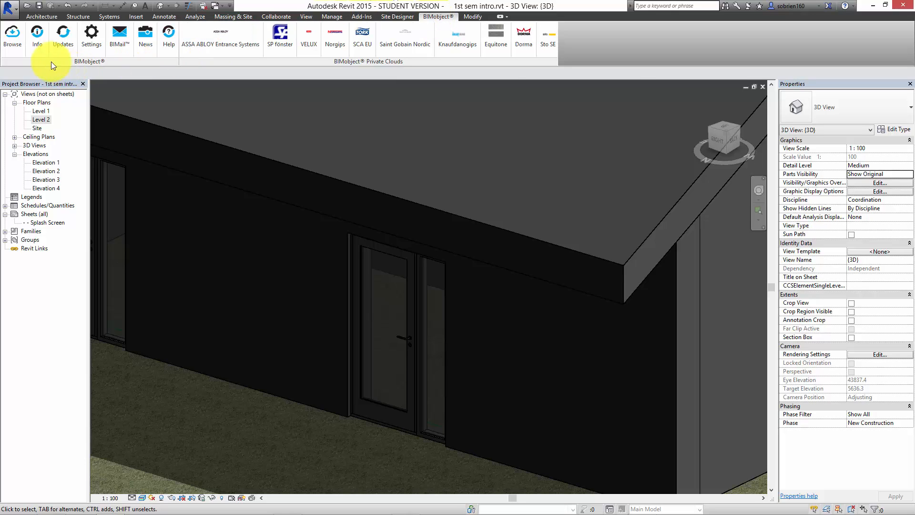
pyautogui.click(13, 39)
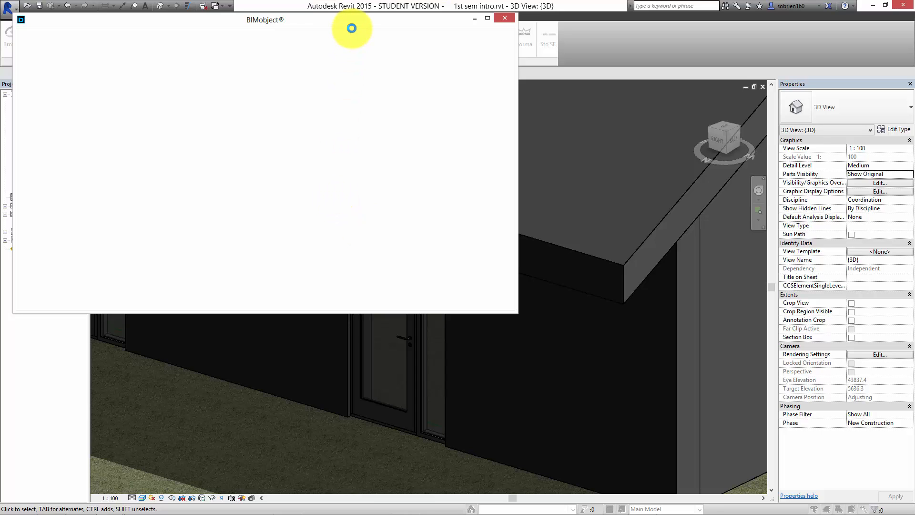
pyautogui.moveTo(356, 18); pyautogui.dragTo(408, 74)
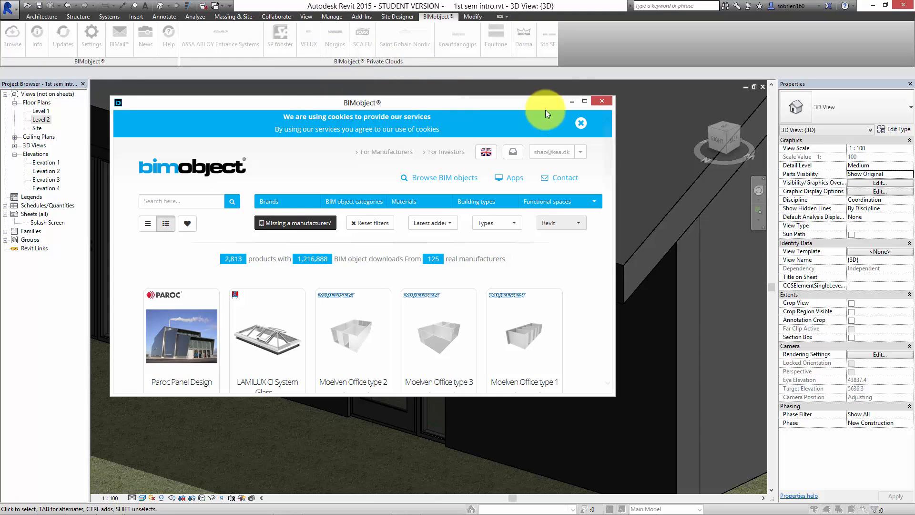
pyautogui.click(602, 100)
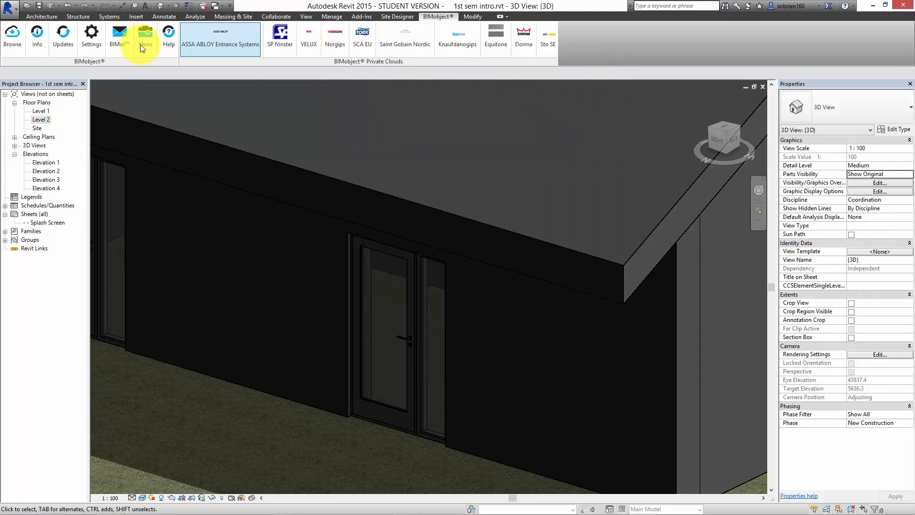
# Open the Autodesk Exchange app store for Revit and examine the BIMobject app among the most popular apps.
pyautogui.click(829, 6)
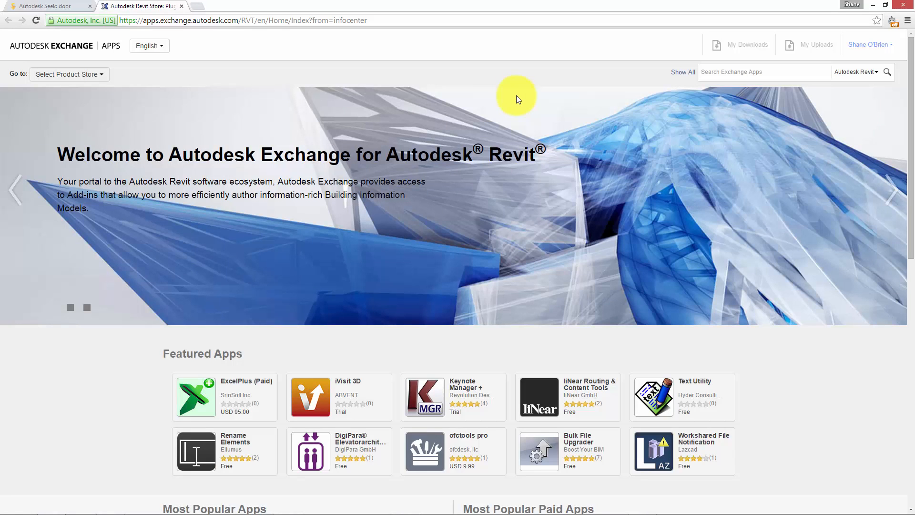
pyautogui.scroll(-1, 302, 293)
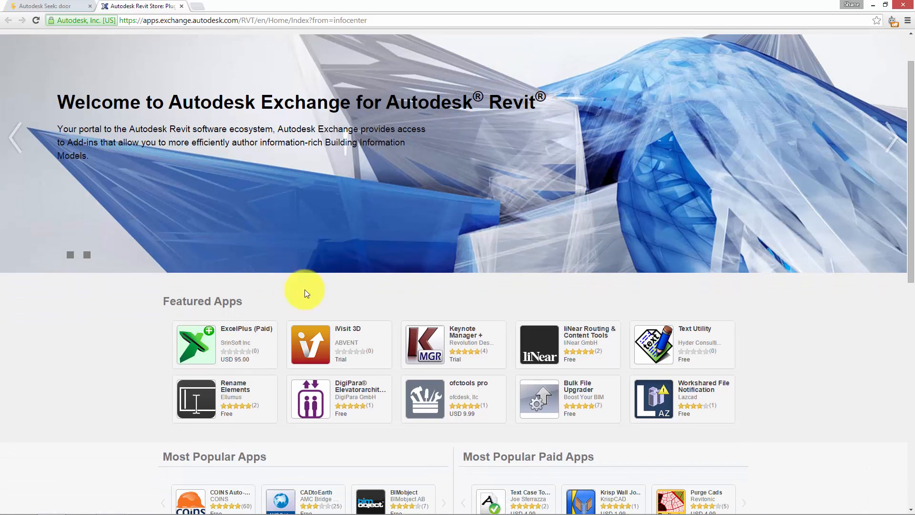
pyautogui.scroll(-1, 310, 294)
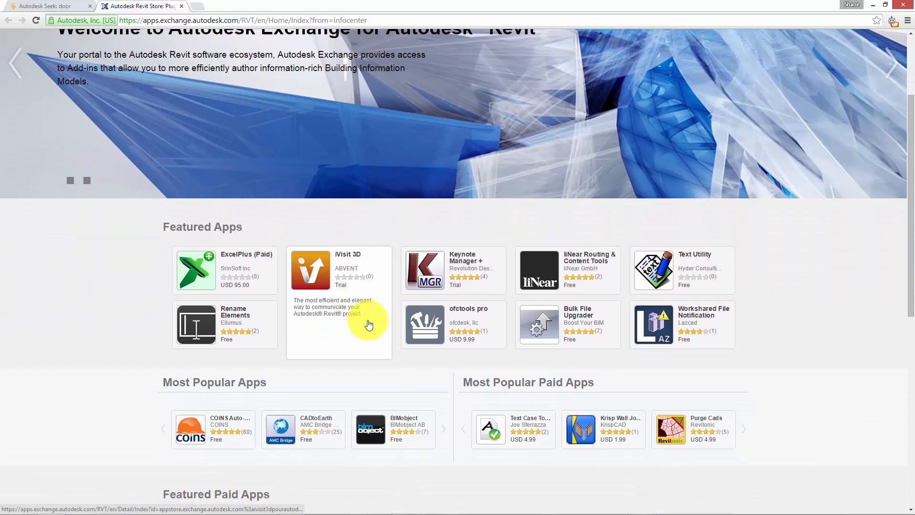
pyautogui.moveTo(380, 440)
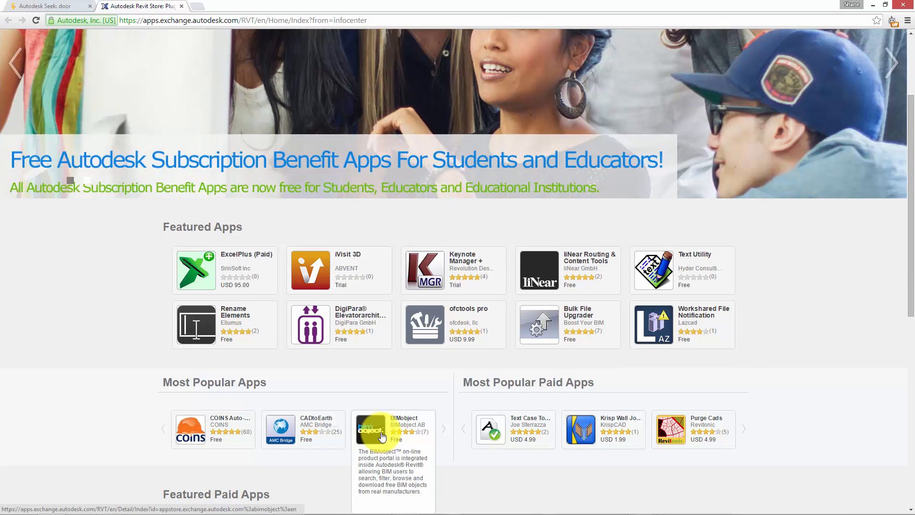
pyautogui.scroll(-1, 381, 436)
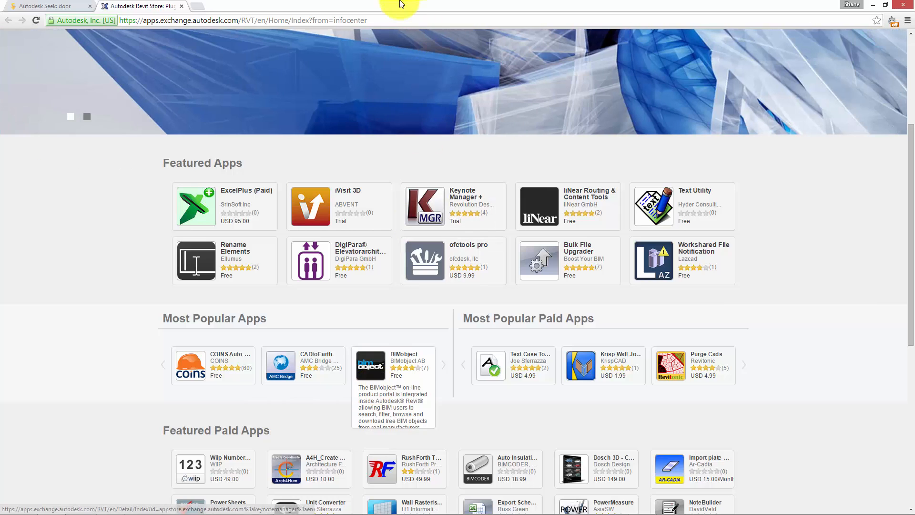
pyautogui.click(69, 5)
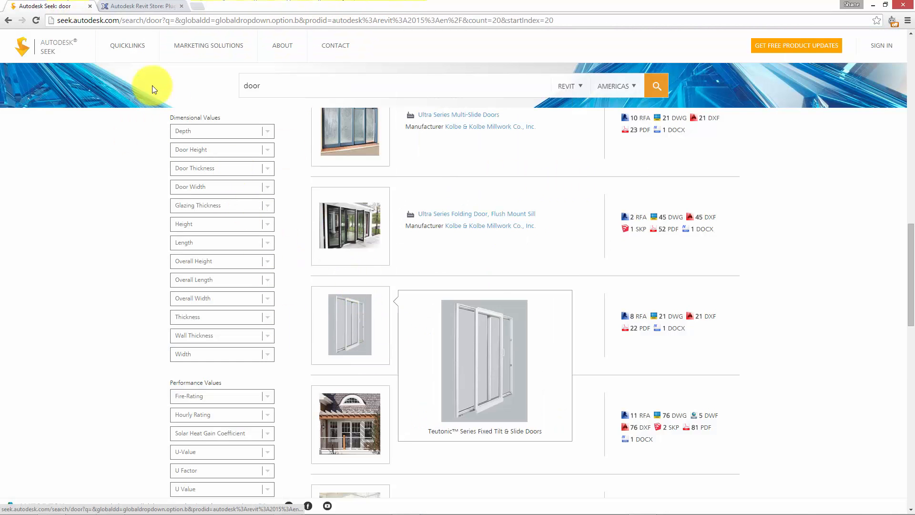
pyautogui.click(127, 6)
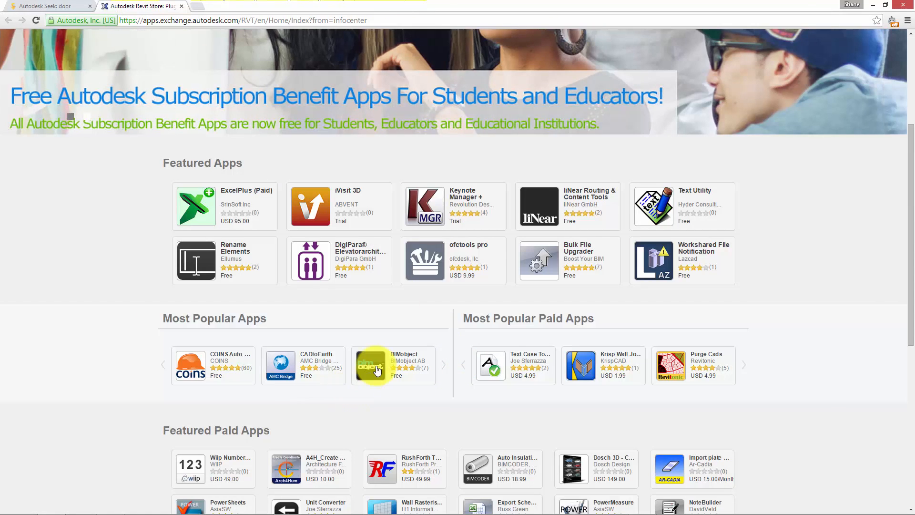
pyautogui.moveTo(346, 368)
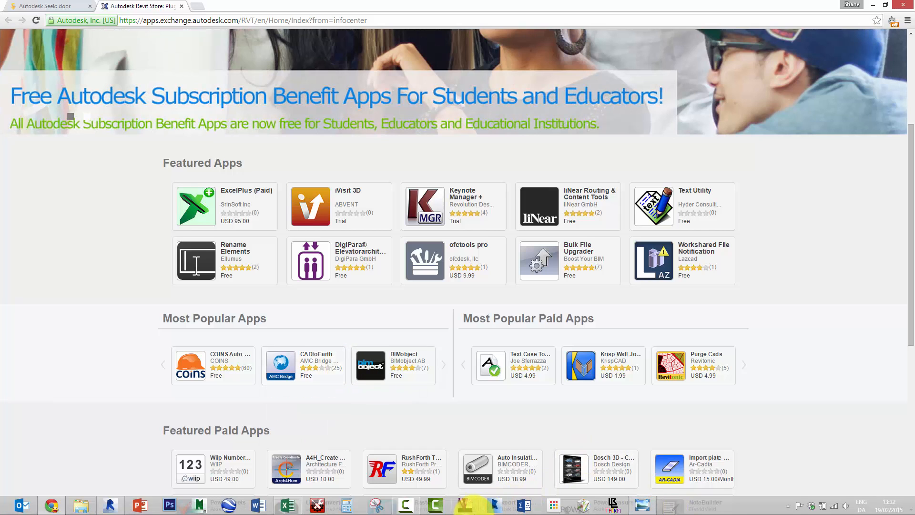
pyautogui.click(406, 508)
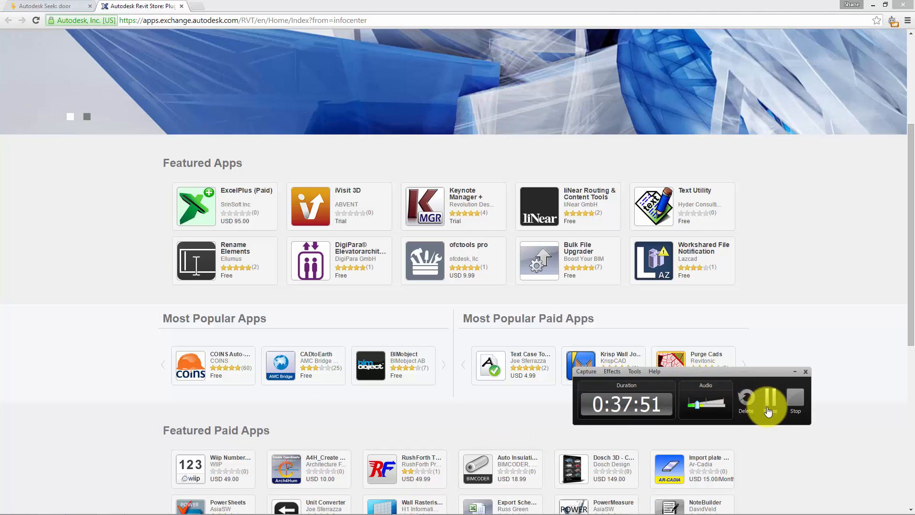